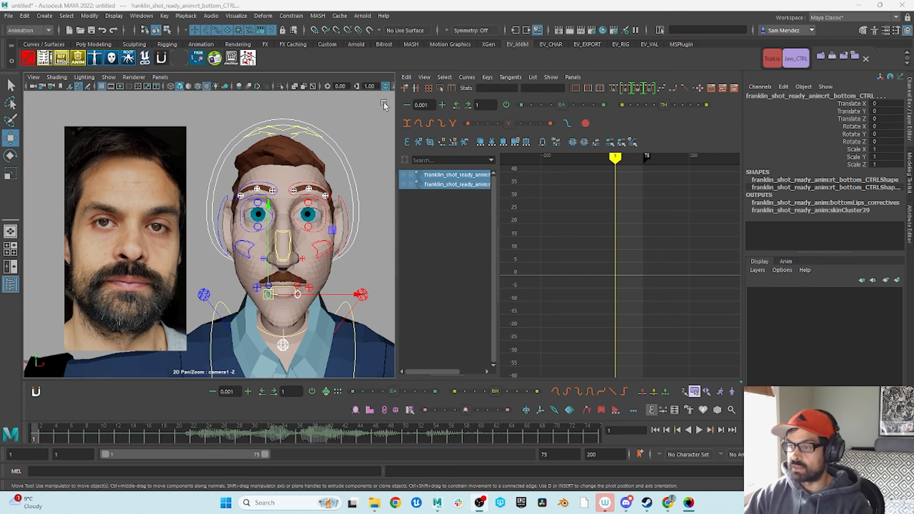
# Clear the selection, place the floating selection-set toolbar over the Graph Editor, and show the Animation shelf.
pyautogui.click(364, 137)
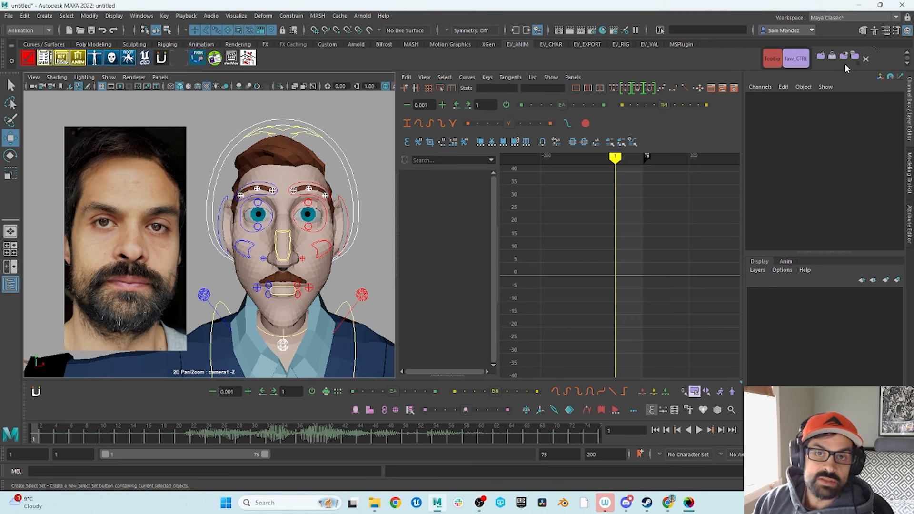
pyautogui.moveTo(845, 63); pyautogui.dragTo(682, 123)
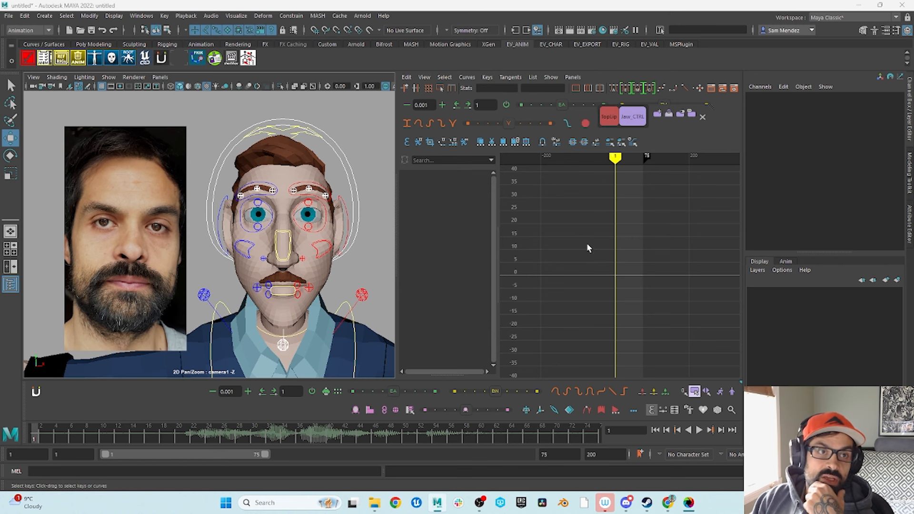
pyautogui.click(201, 44)
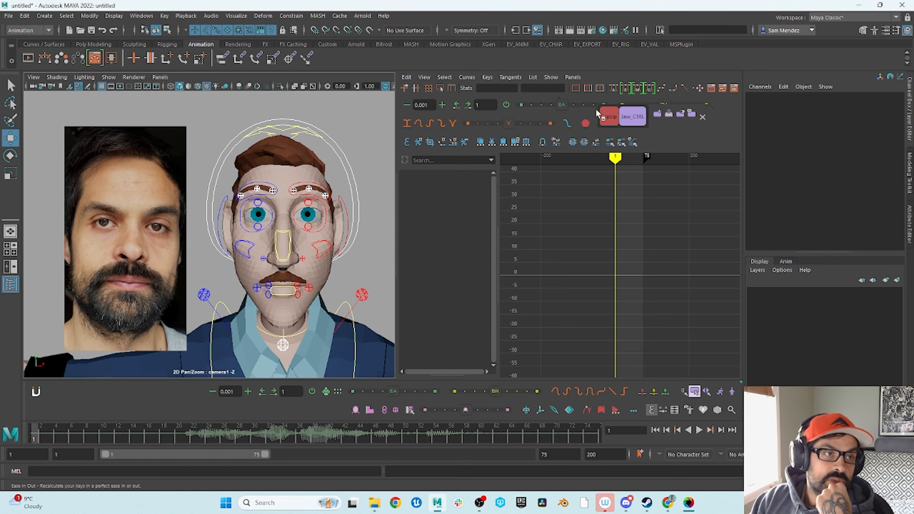
pyautogui.moveTo(668, 122); pyautogui.dragTo(656, 130)
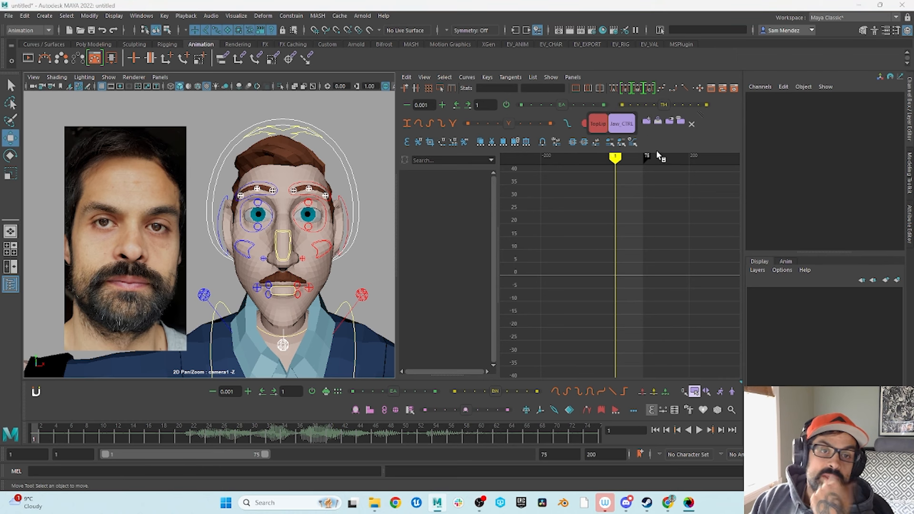
pyautogui.moveTo(657, 133)
pyautogui.mouseDown()
pyautogui.moveTo(642, 147)
pyautogui.moveTo(660, 136)
pyautogui.mouseUp()
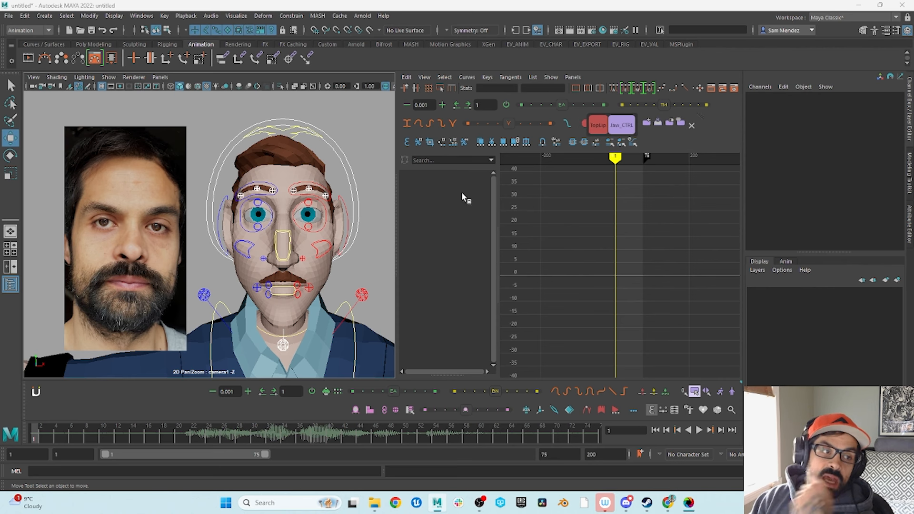
# Create a green selection set named BottomLip from the left and right bottom lip controls.
pyautogui.click(619, 125)
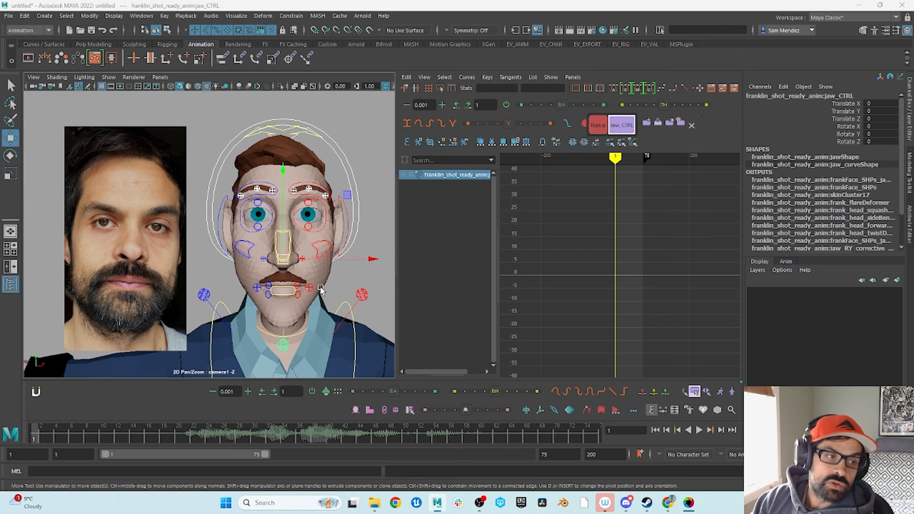
pyautogui.click(298, 295)
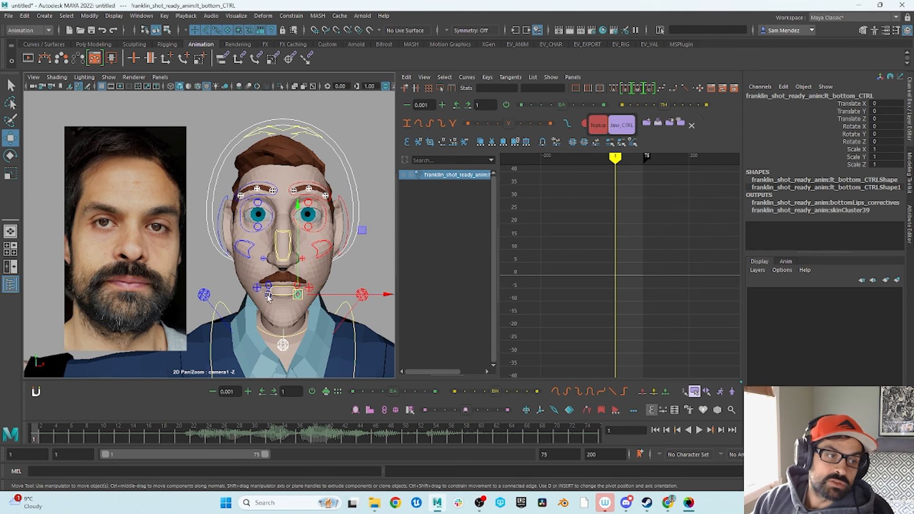
pyautogui.keyDown('shift'); pyautogui.click(269, 295); pyautogui.keyUp('shift')
pyautogui.click(646, 124)
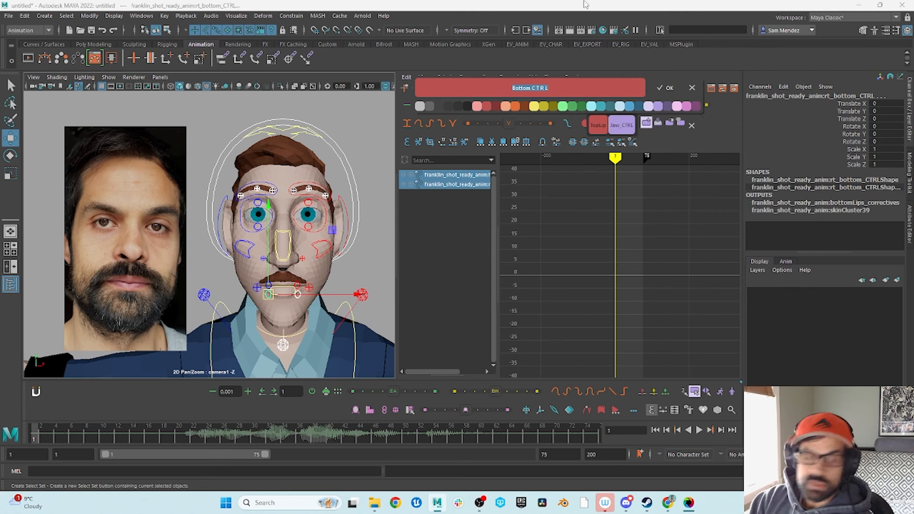
pyautogui.write('Bo')
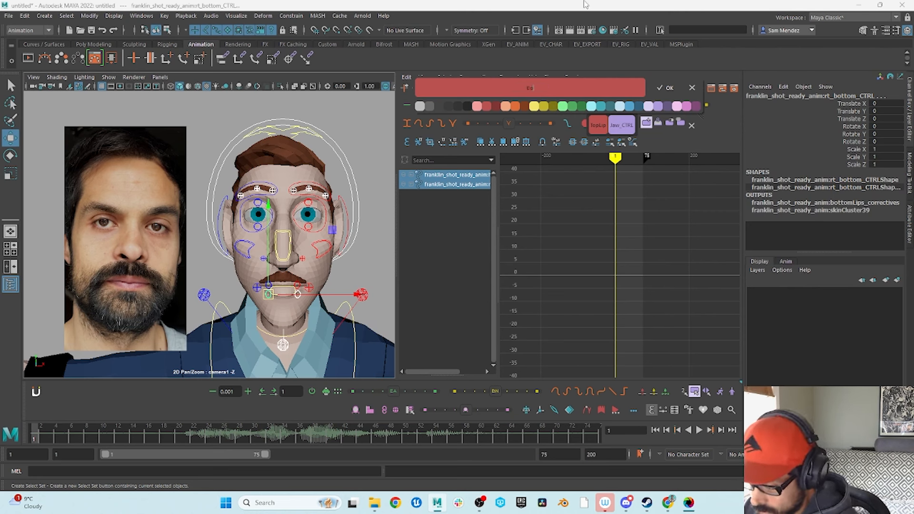
pyautogui.write('ttomLip')
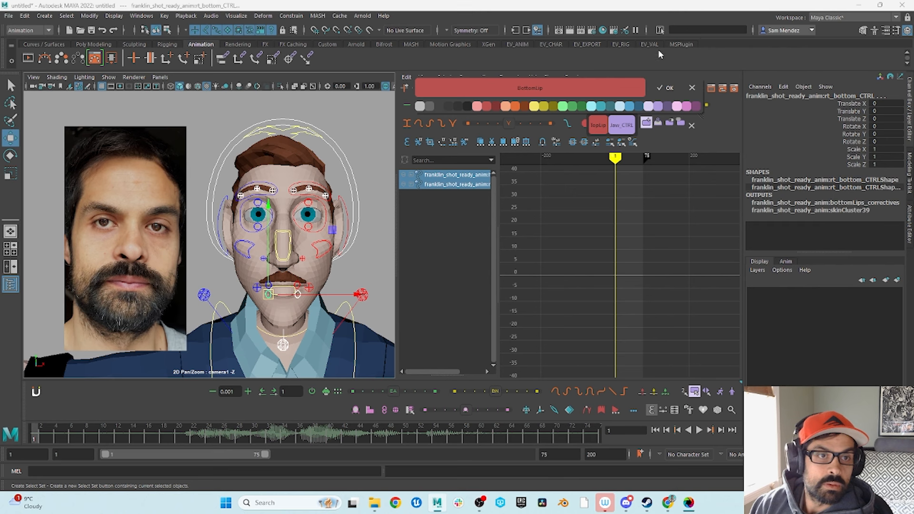
pyautogui.press('Return')
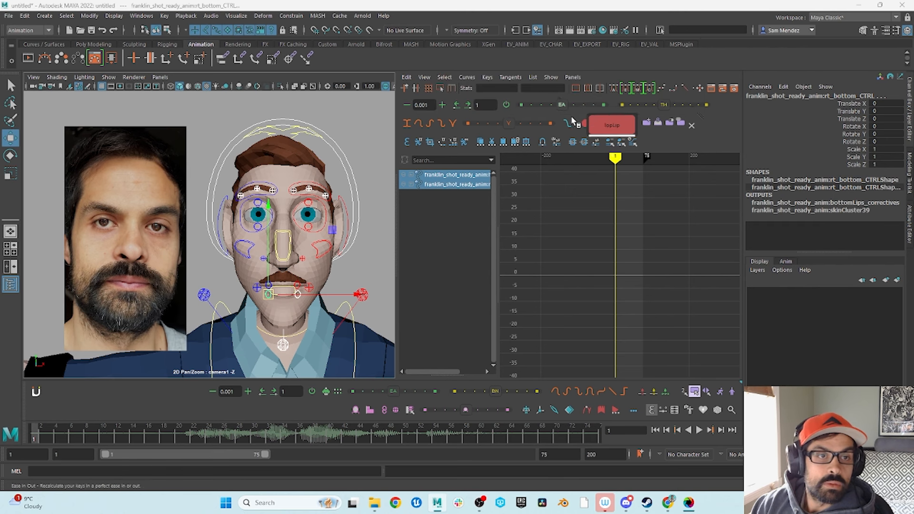
pyautogui.click(362, 271)
pyautogui.click(309, 288)
pyautogui.keyDown('shift'); pyautogui.click(259, 288); pyautogui.keyUp('shift')
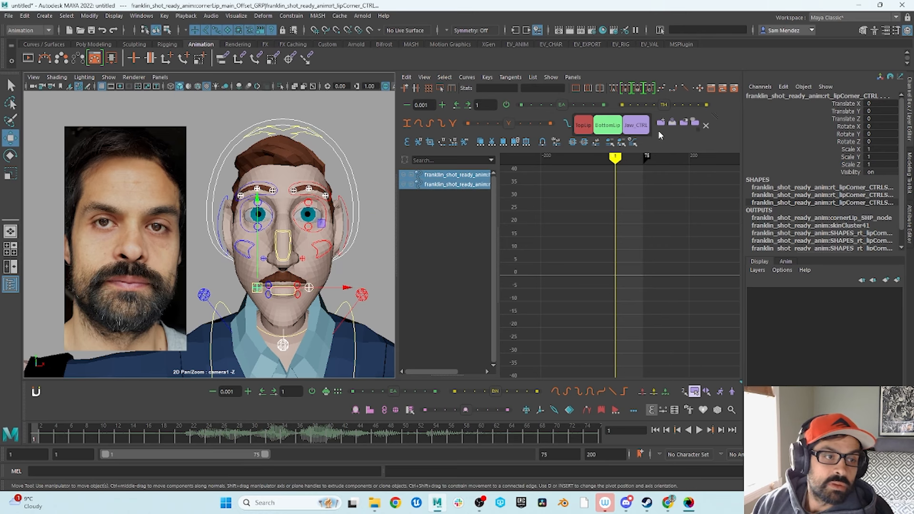
pyautogui.click(355, 284)
# Create a blue selection set for the left lip corner control, keeping its suggested name.
pyautogui.click(309, 287)
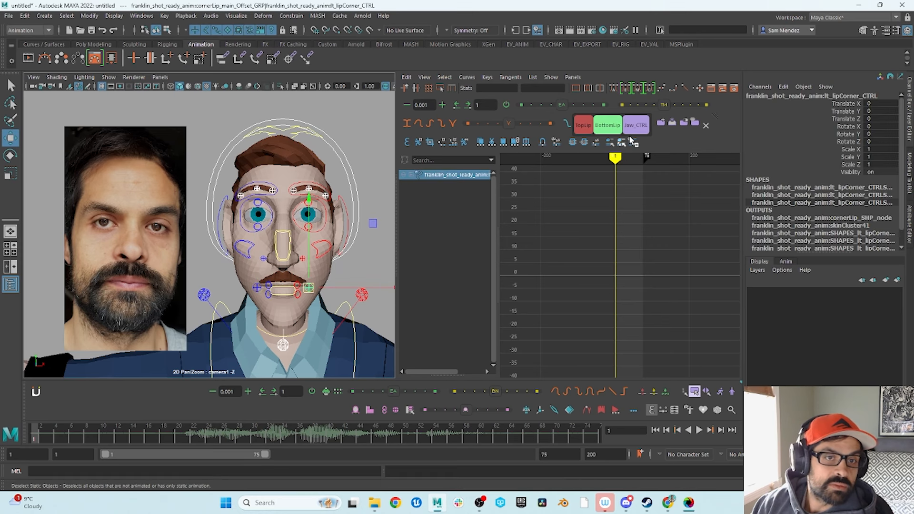
pyautogui.click(662, 122)
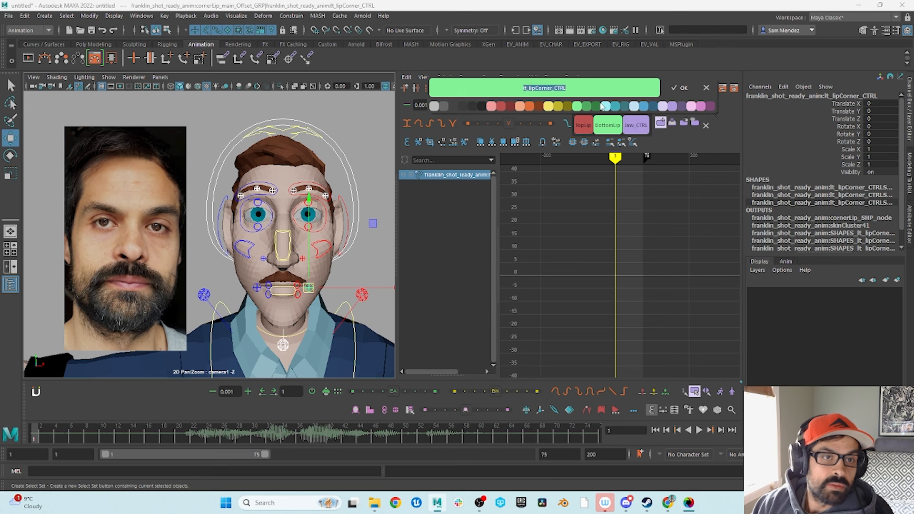
pyautogui.click(643, 106)
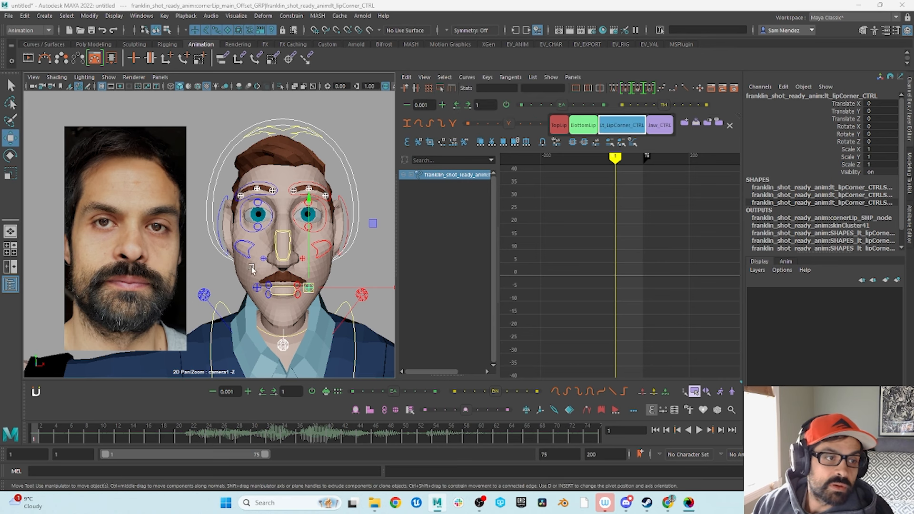
# Create a yellow selection set for the right lip corner control, keeping its suggested name, and clear the selection.
pyautogui.click(258, 288)
pyautogui.click(685, 123)
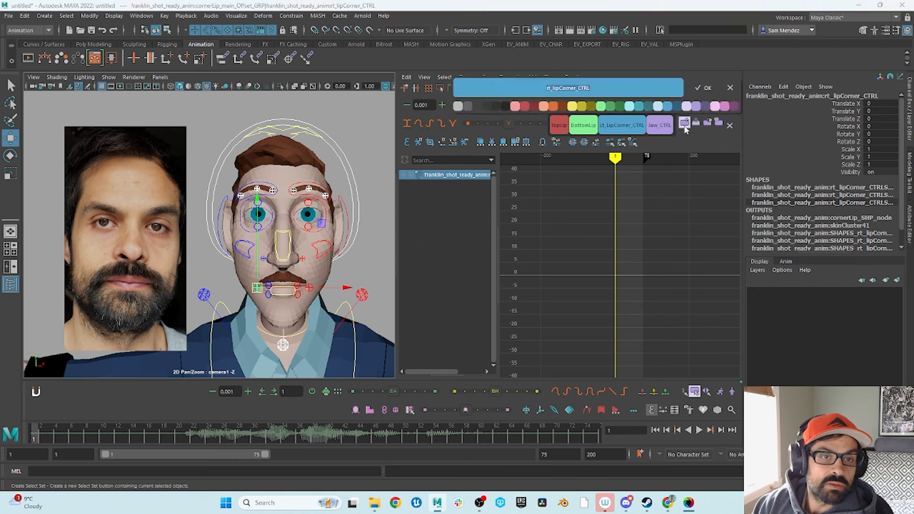
pyautogui.click(584, 106)
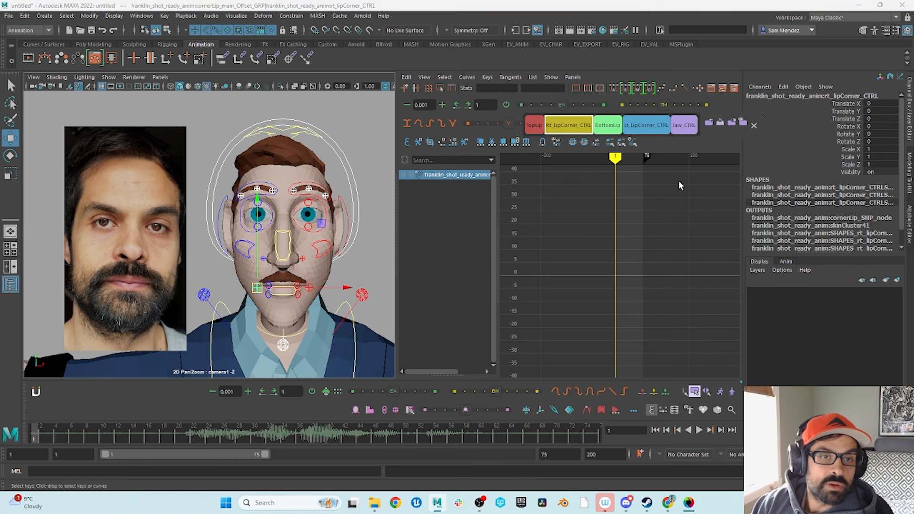
pyautogui.click(371, 271)
# Hide the rig controls and play the timeline to review the reference performance with its audio.
pyautogui.hotkey('alt', '2')
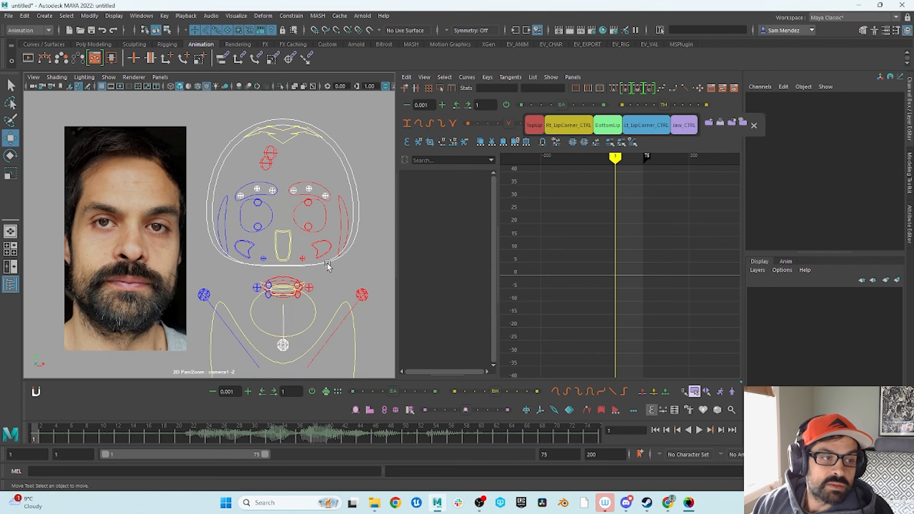
pyautogui.hotkey('alt', '2')
pyautogui.hotkey('alt', '1')
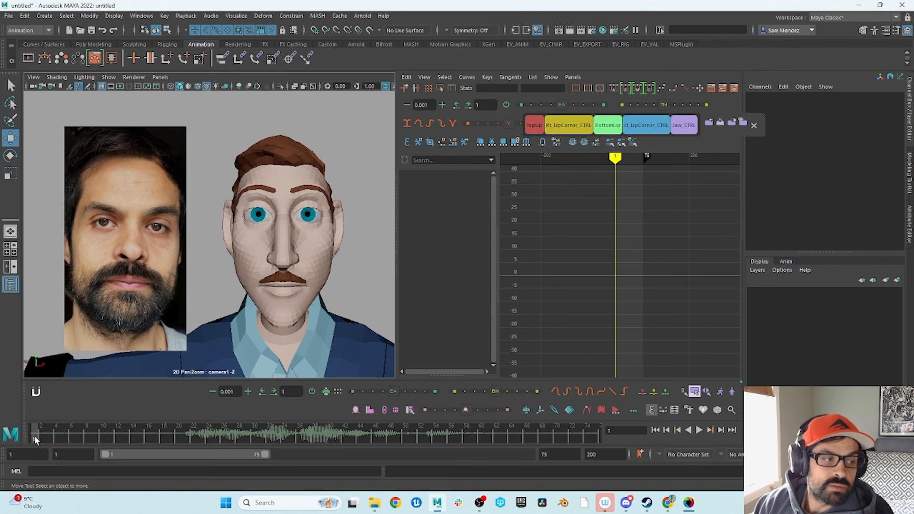
pyautogui.moveTo(35, 436); pyautogui.dragTo(56, 442)
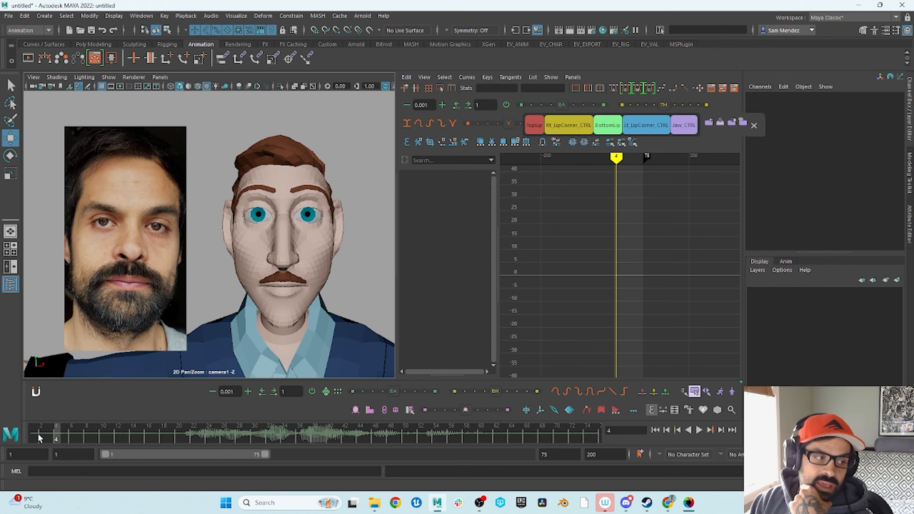
pyautogui.moveTo(38, 434)
pyautogui.mouseDown()
pyautogui.moveTo(73, 448)
pyautogui.moveTo(34, 441)
pyautogui.mouseUp()
pyautogui.click(700, 430)
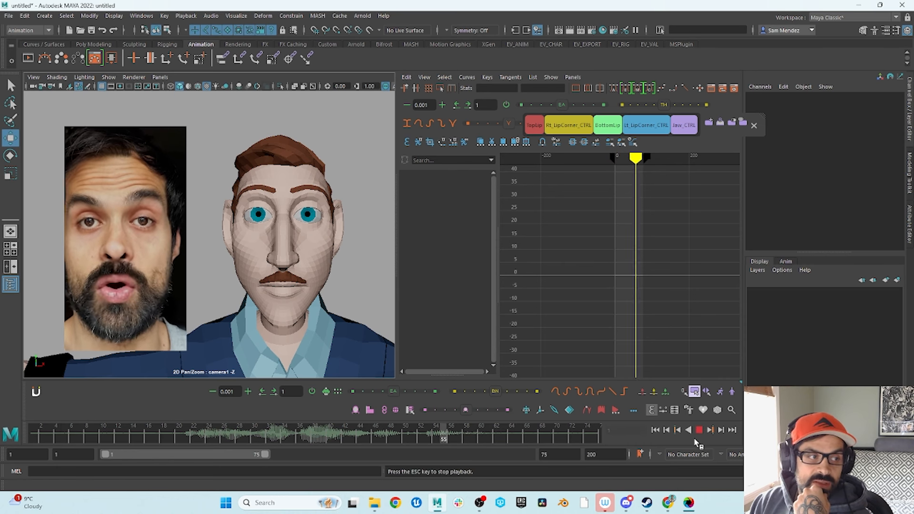
pyautogui.click(699, 430)
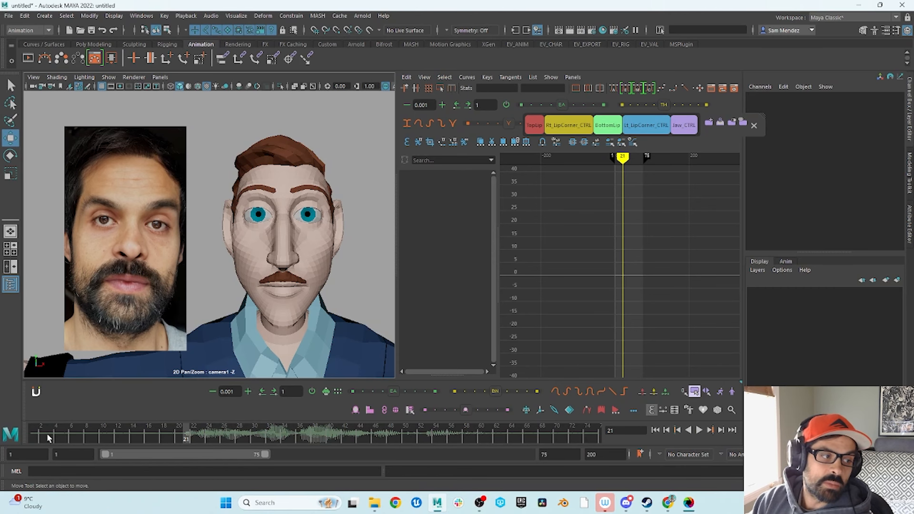
# Scrub between frames 18 and 25 to examine when the reference mouth starts to open.
pyautogui.moveTo(47, 438); pyautogui.dragTo(217, 439)
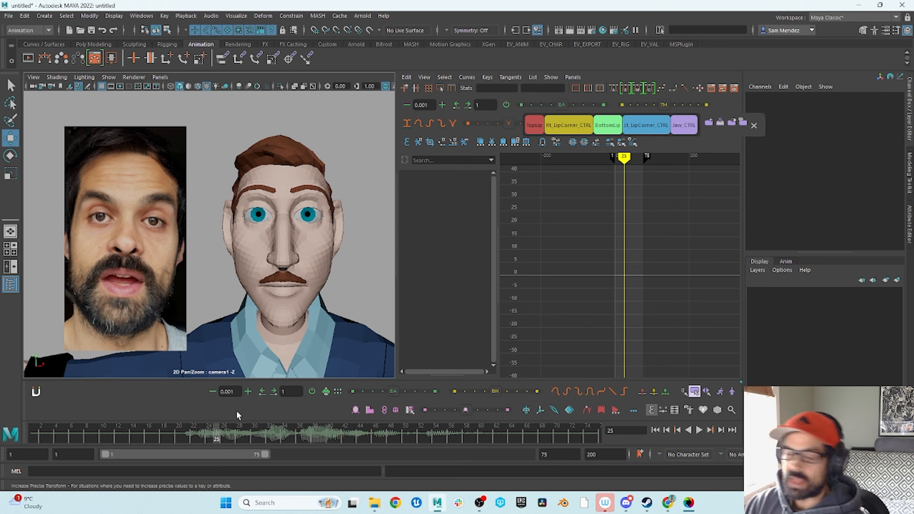
pyautogui.click(186, 433)
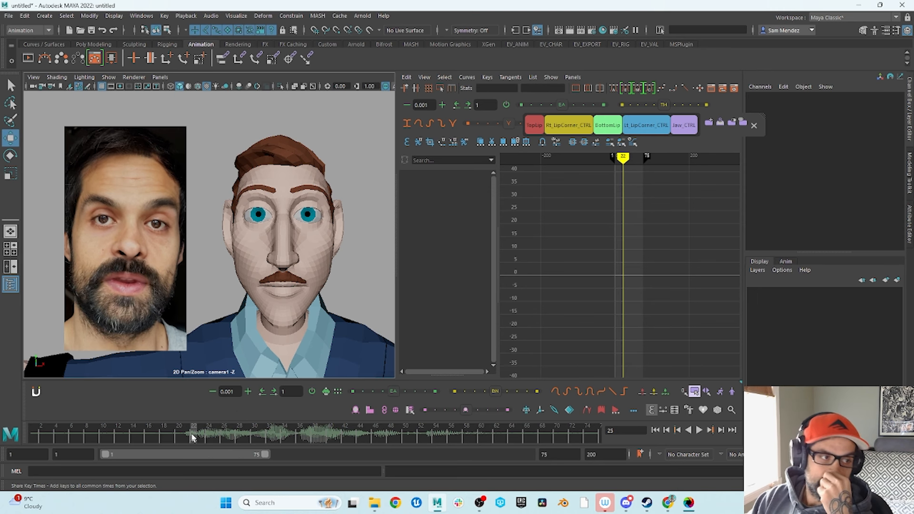
pyautogui.moveTo(187, 433); pyautogui.dragTo(164, 433)
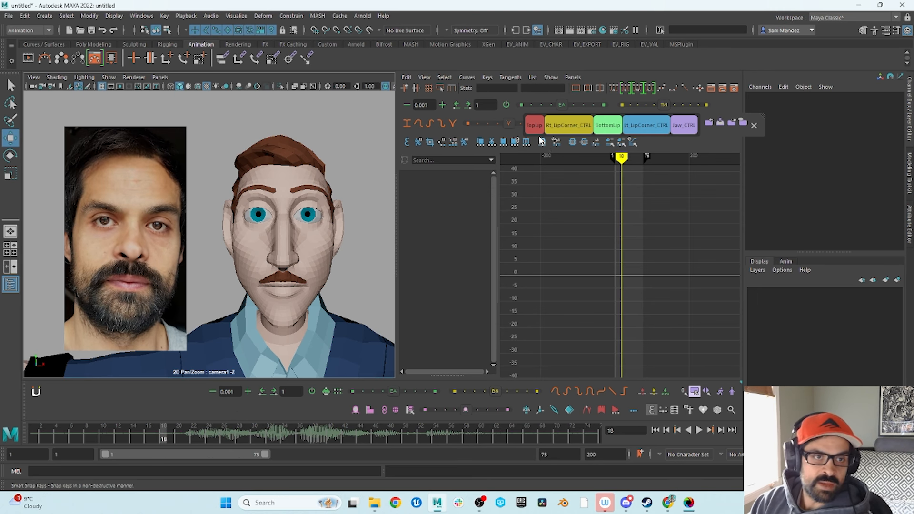
# Show the rig controls again, select the jaw control through its selection set, and key it at frame 14.
pyautogui.click(690, 129)
pyautogui.hotkey('ctrl', '1')
pyautogui.hotkey('ctrl', '1')
pyautogui.hotkey('alt', '1')
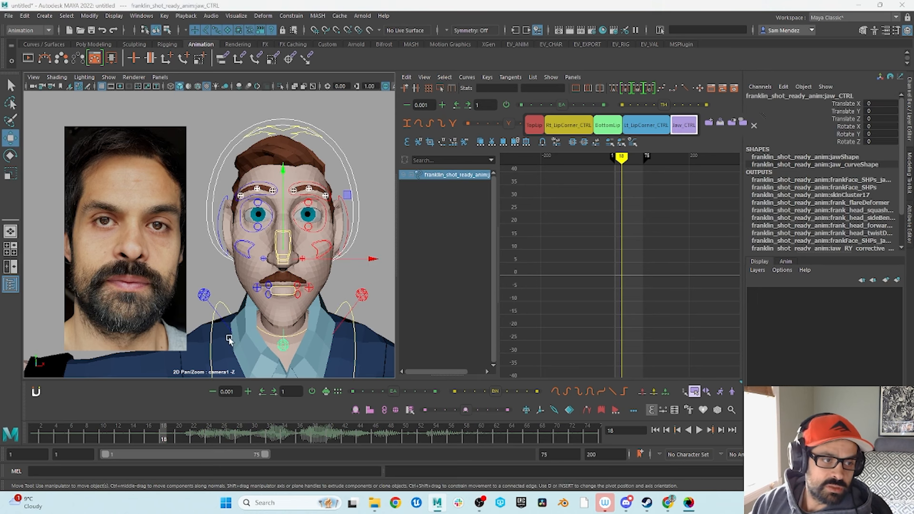
pyautogui.moveTo(93, 432); pyautogui.dragTo(144, 457)
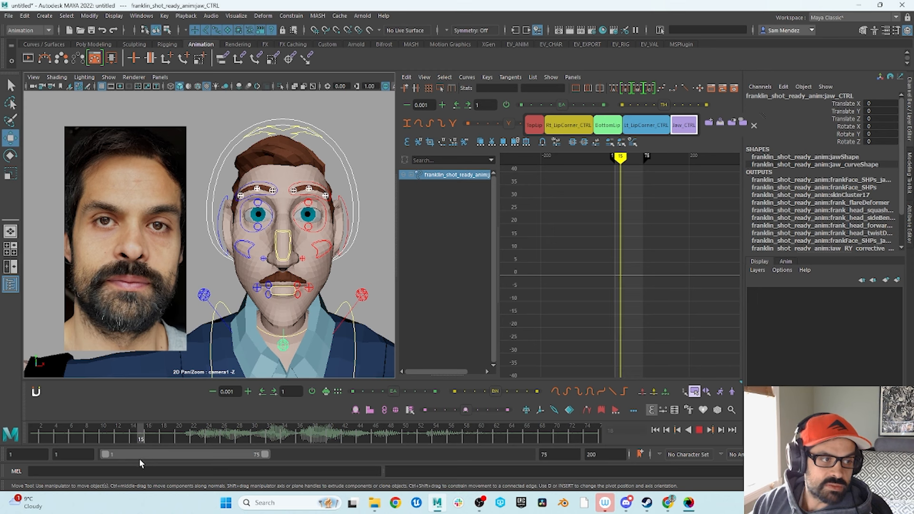
pyautogui.click(134, 440)
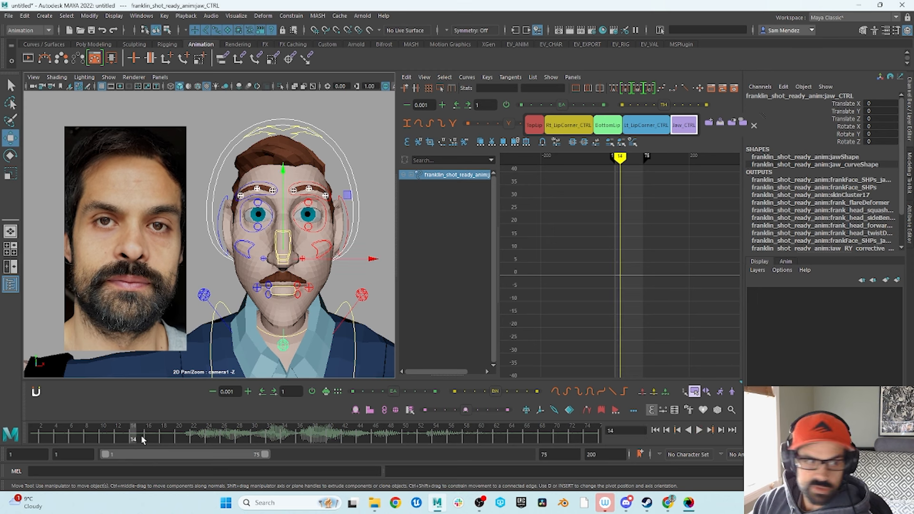
pyautogui.press('s')
# Check the reference around the first mouth opening and key the jaw control at frame 25.
pyautogui.click(143, 441)
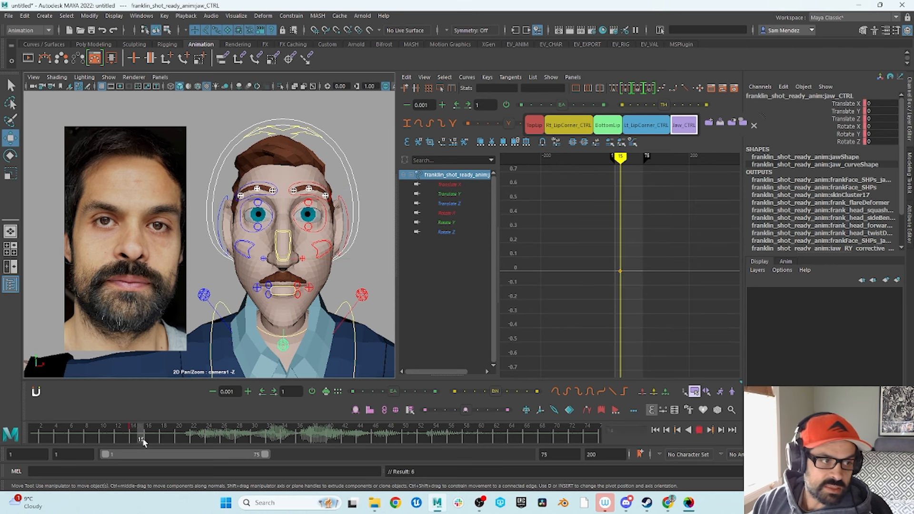
pyautogui.moveTo(144, 441); pyautogui.dragTo(213, 454)
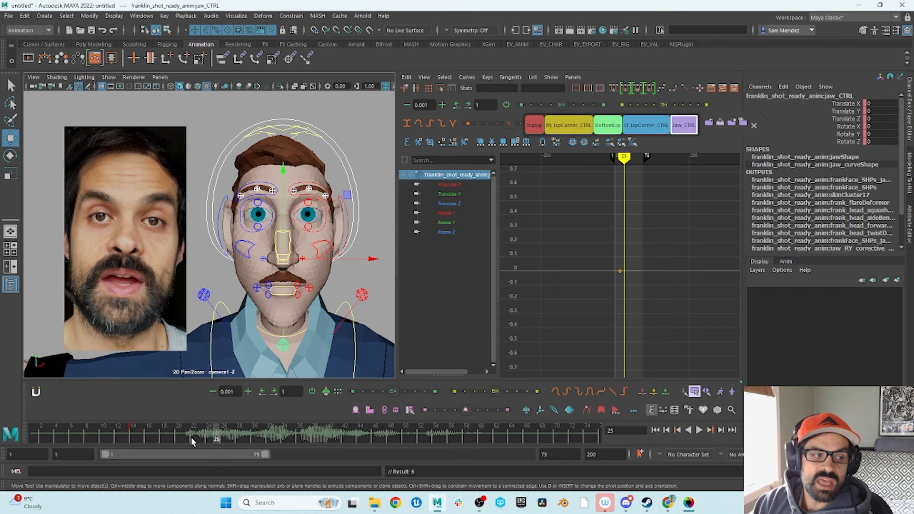
pyautogui.hotkey('alt', 'v')
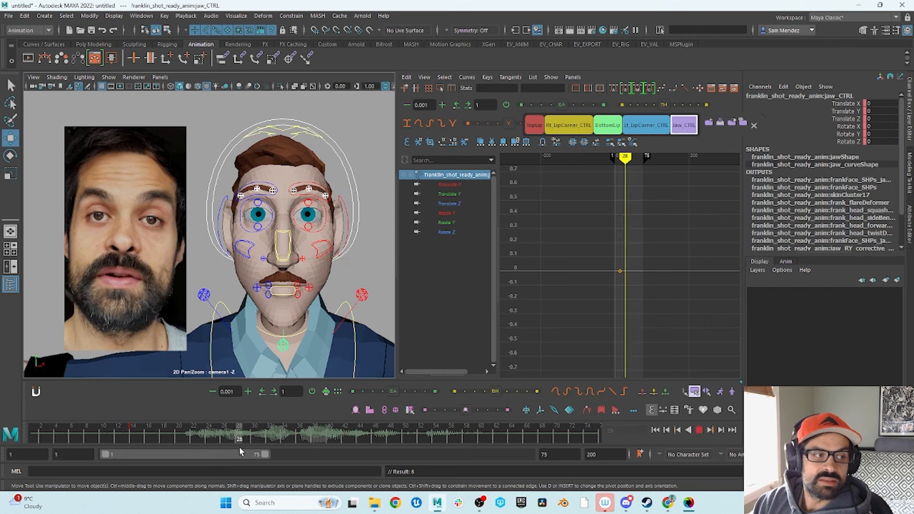
pyautogui.hotkey('alt', 'v')
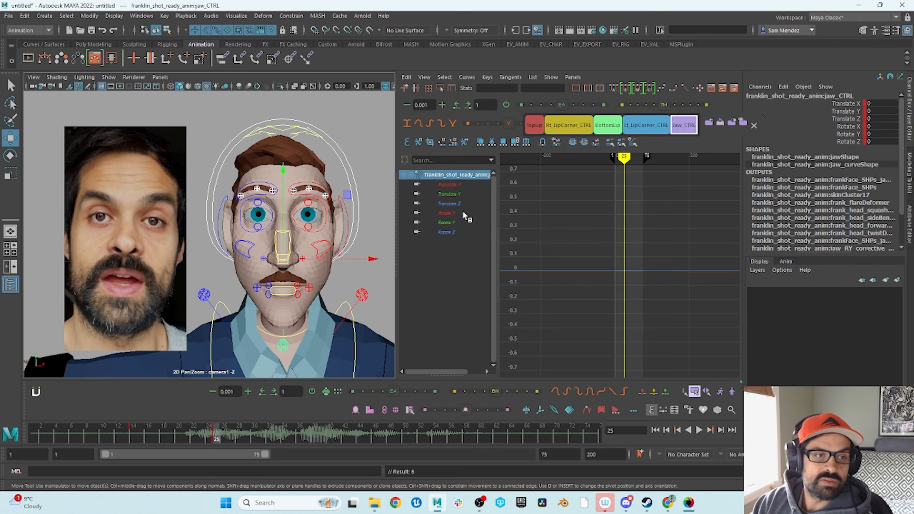
# Isolate the jaw's Rotate X curve in the Graph Editor and lower its frame 25 key to about -0.48.
pyautogui.press('e')
pyautogui.click(447, 213)
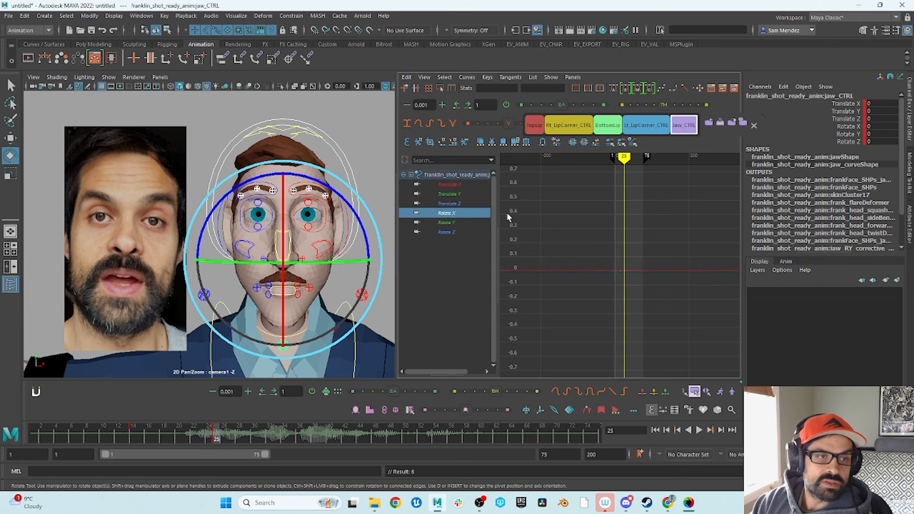
pyautogui.press('f')
pyautogui.press('w')
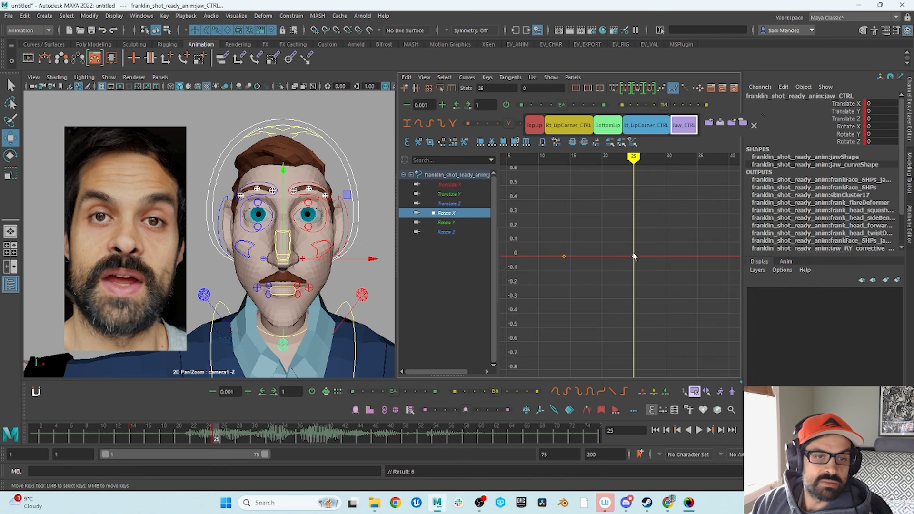
pyautogui.moveTo(634, 266); pyautogui.dragTo(627, 336, button='middle')
pyautogui.keyDown('alt'); pyautogui.keyDown('shift'); pyautogui.moveTo(628, 335); pyautogui.dragTo(637, 300, button='right'); pyautogui.keyUp('shift'); pyautogui.keyUp('alt')
# Hide the rig controls in the viewport and select the jaw's Rotate X keys at frames 14 and 25.
pyautogui.hotkey('alt', '2')
pyautogui.hotkey('alt', '2')
pyautogui.hotkey('alt', '1')
pyautogui.moveTo(663, 245); pyautogui.dragTo(517, 327)
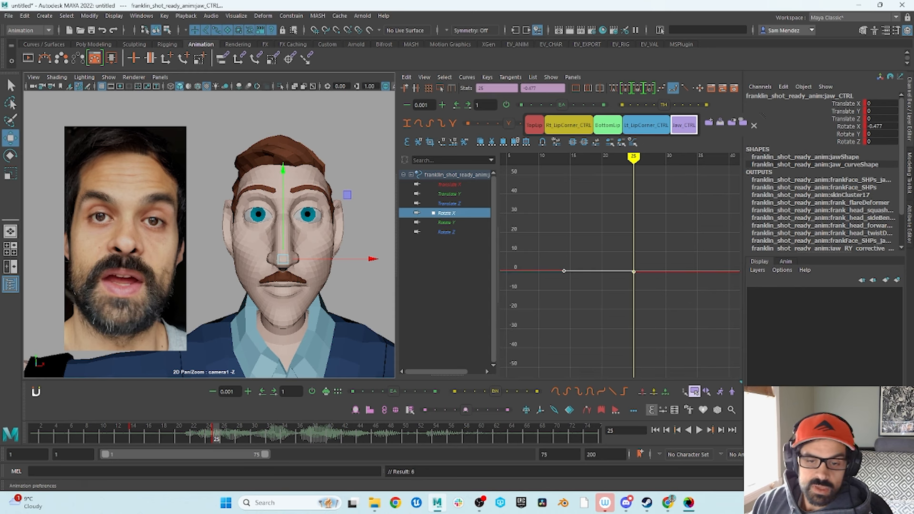
# Set both the default in tangent and default out tangent to Spline in the animation preferences and save.
pyautogui.click(903, 455)
pyautogui.click(352, 168)
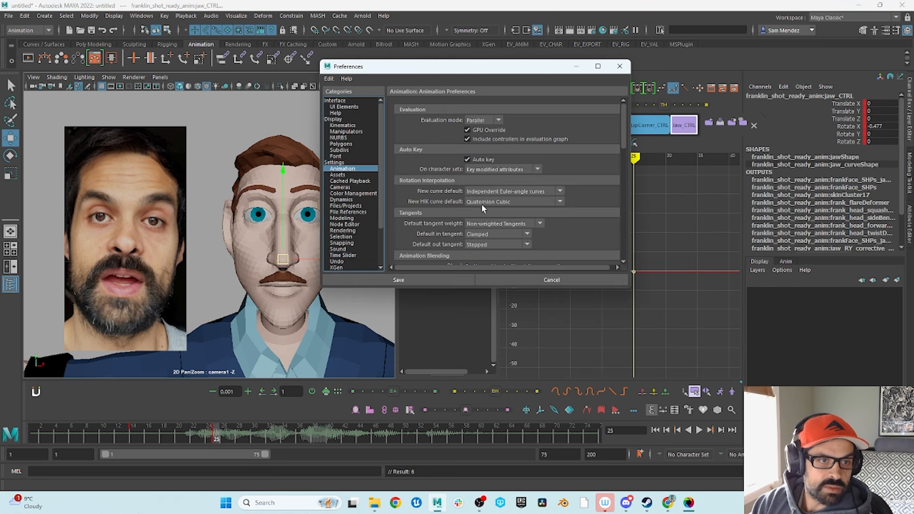
pyautogui.click(492, 234)
pyautogui.click(495, 245)
pyautogui.click(494, 245)
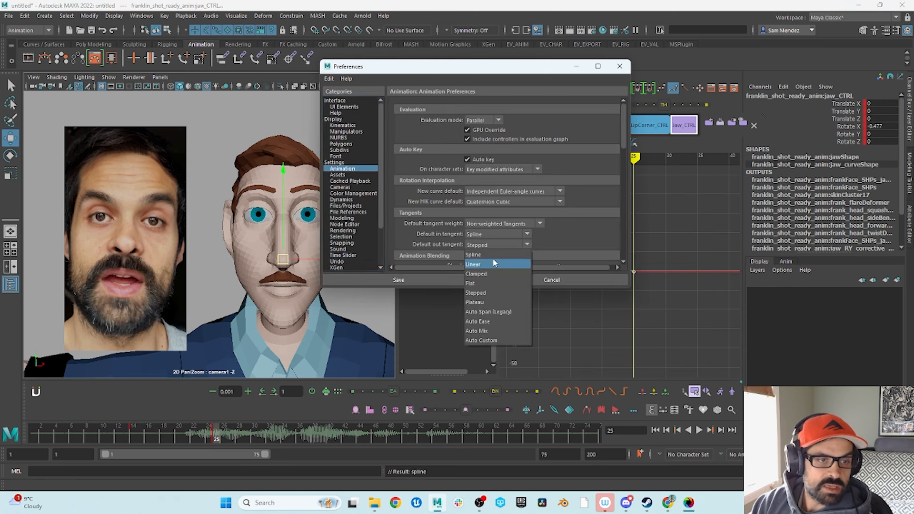
pyautogui.click(494, 254)
pyautogui.click(447, 279)
# Raise the jaw's Rotate X key at frame 25 to about 12.4 to open the mouth.
pyautogui.moveTo(666, 246); pyautogui.dragTo(622, 288)
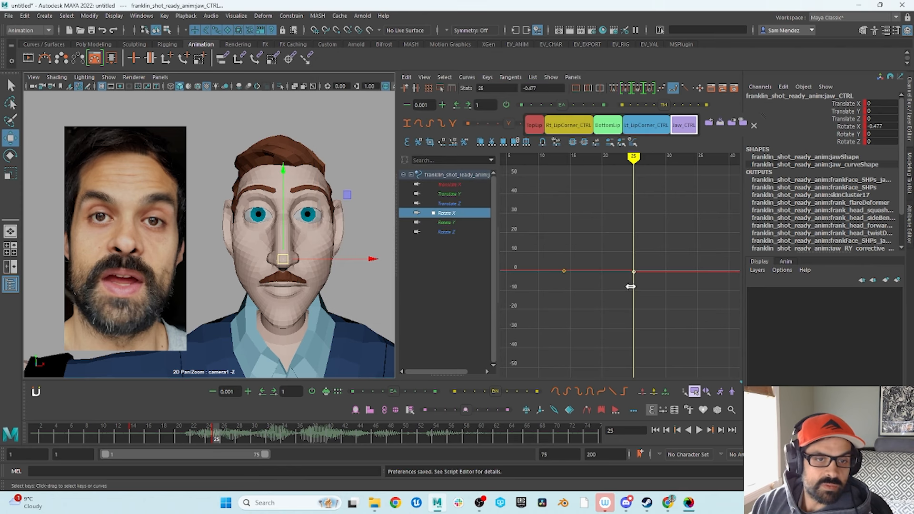
pyautogui.keyDown('alt'); pyautogui.keyDown('shift'); pyautogui.moveTo(631, 285); pyautogui.dragTo(608, 303, button='right'); pyautogui.keyUp('shift'); pyautogui.keyUp('alt')
pyautogui.moveTo(608, 303)
pyautogui.keyDown('alt'); pyautogui.mouseDown(button='middle')
pyautogui.moveTo(604, 356)
pyautogui.moveTo(623, 297)
pyautogui.moveTo(620, 310)
pyautogui.mouseUp(button='middle'); pyautogui.keyUp('alt')
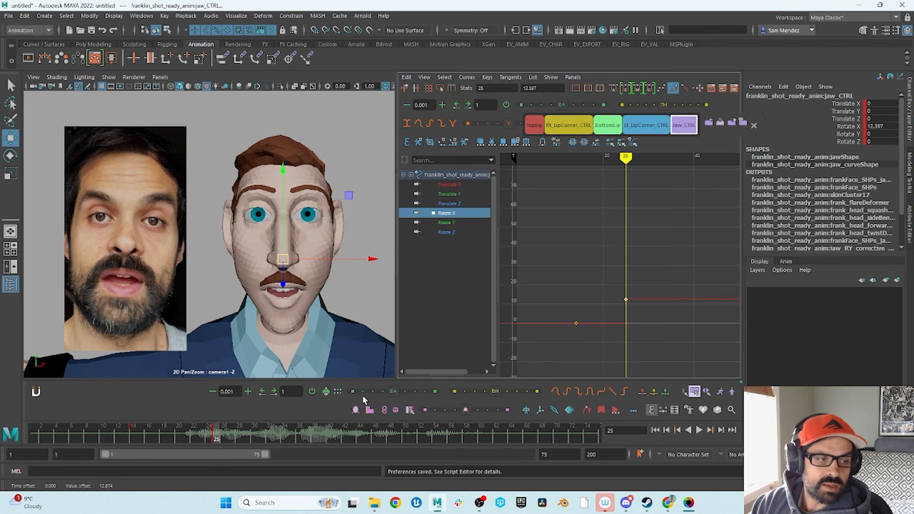
# Check the reference mouth between frames 23 and 27 and move the jaw-open key to frame 23 at about 12.9.
pyautogui.moveTo(219, 442)
pyautogui.mouseDown()
pyautogui.moveTo(245, 443)
pyautogui.moveTo(209, 450)
pyautogui.moveTo(231, 455)
pyautogui.mouseUp()
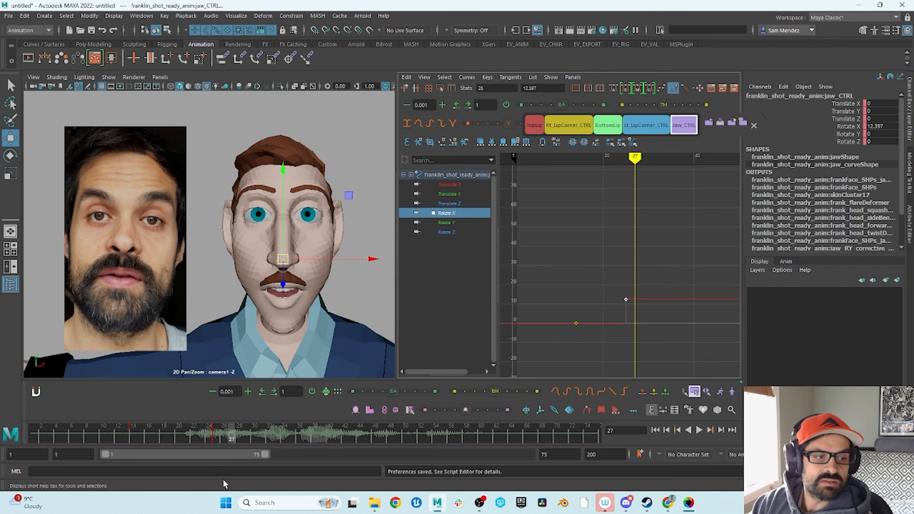
pyautogui.moveTo(214, 440); pyautogui.dragTo(199, 452)
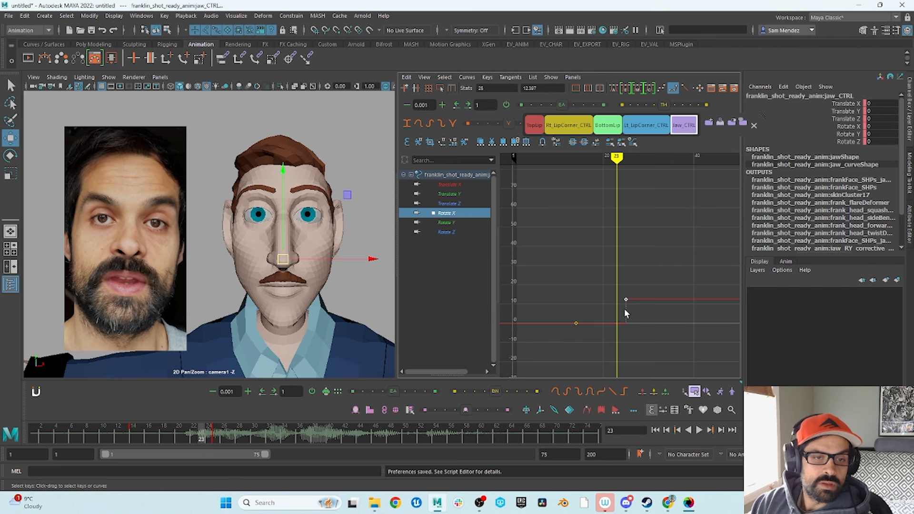
pyautogui.moveTo(624, 306); pyautogui.dragTo(627, 292, button='middle')
# Give the Rotate X keys at frames 14 and 23 auto tangents and move the selection-set bar up beside the shelf.
pyautogui.moveTo(653, 276); pyautogui.dragTo(569, 352)
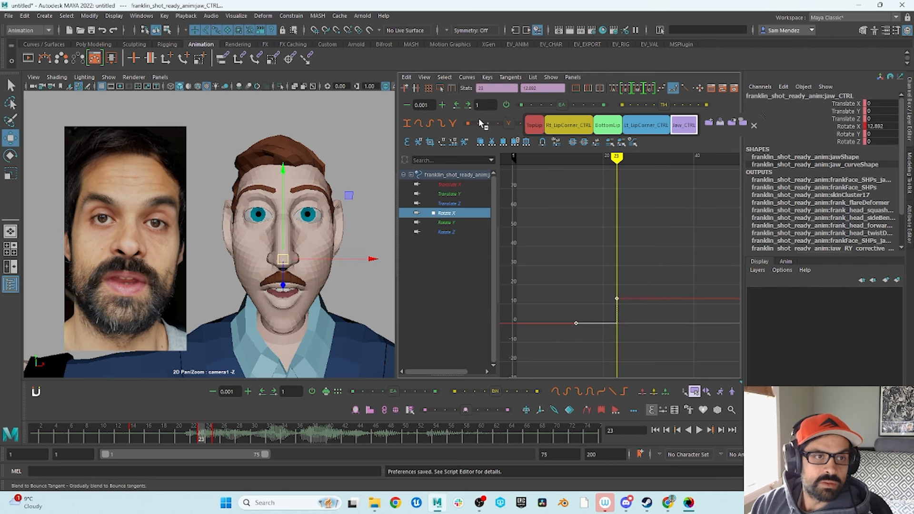
pyautogui.moveTo(724, 130); pyautogui.dragTo(706, 65)
pyautogui.click(615, 89)
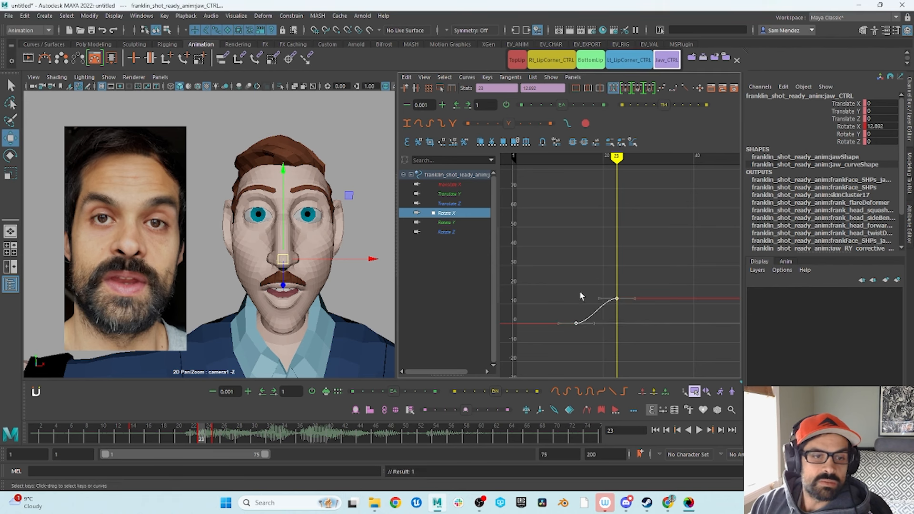
# Insert a jaw Rotate X key at frame 27 and lower it to about 4.5.
pyautogui.moveTo(201, 441); pyautogui.dragTo(231, 450)
pyautogui.rightClick(623, 310)
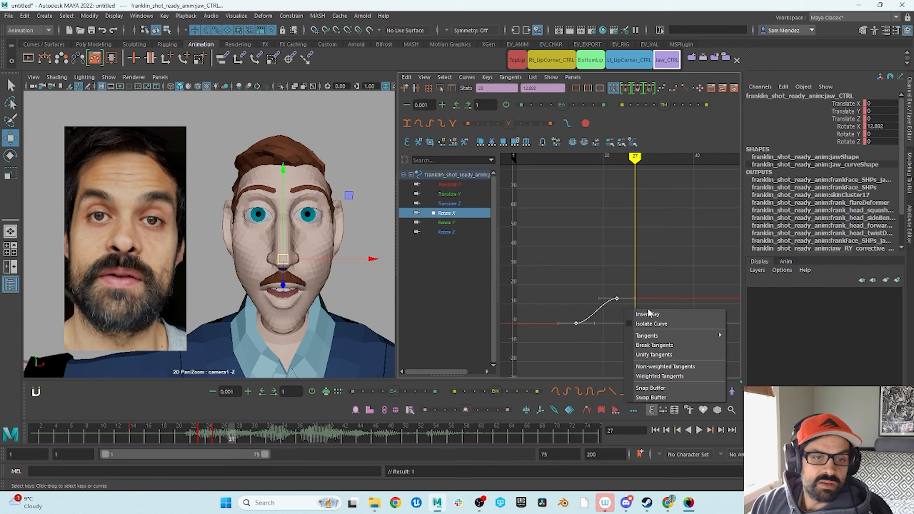
pyautogui.click(648, 313)
pyautogui.moveTo(655, 278); pyautogui.dragTo(602, 333)
pyautogui.rightClick(639, 300)
pyautogui.click(660, 307)
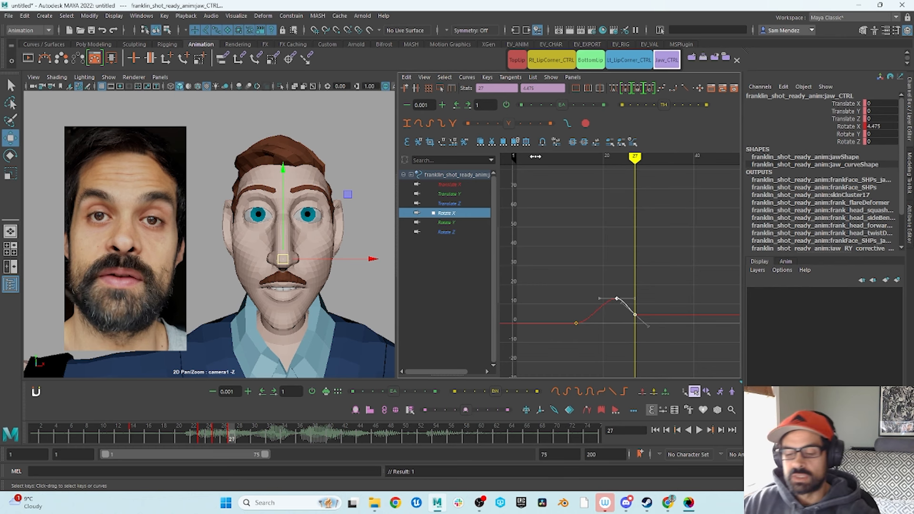
# Find the next wide mouth opening in the reference, insert a Rotate X key at frame 35 and raise it to about 16.1.
pyautogui.click(204, 435)
pyautogui.moveTo(214, 440); pyautogui.dragTo(290, 473)
pyautogui.rightClick(688, 351)
pyautogui.click(712, 354)
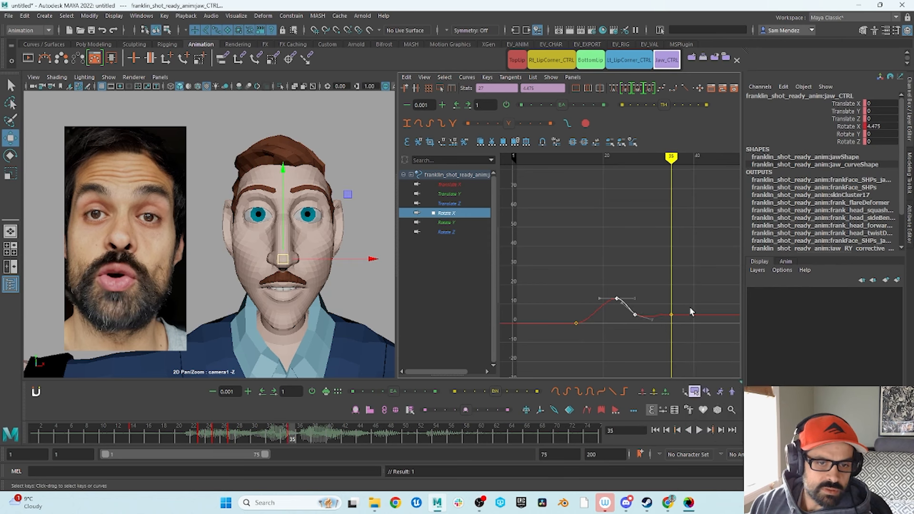
pyautogui.moveTo(671, 315); pyautogui.dragTo(671, 292, button='middle')
# Insert a Rotate X key at frame 32 and lower it to about 5.5 to hold the jaw nearly closed before the wide opening.
pyautogui.click(230, 438)
pyautogui.moveTo(230, 438); pyautogui.dragTo(261, 455)
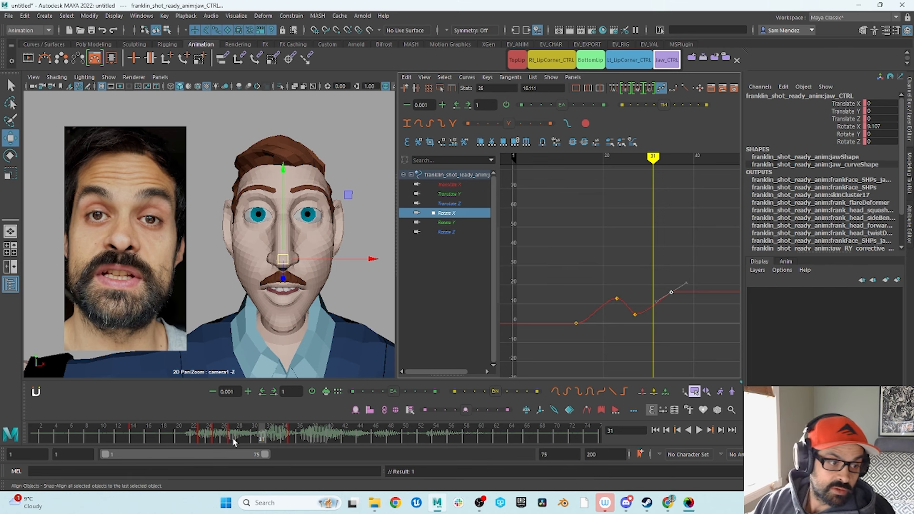
pyautogui.moveTo(233, 442); pyautogui.dragTo(271, 453)
pyautogui.rightClick(641, 310)
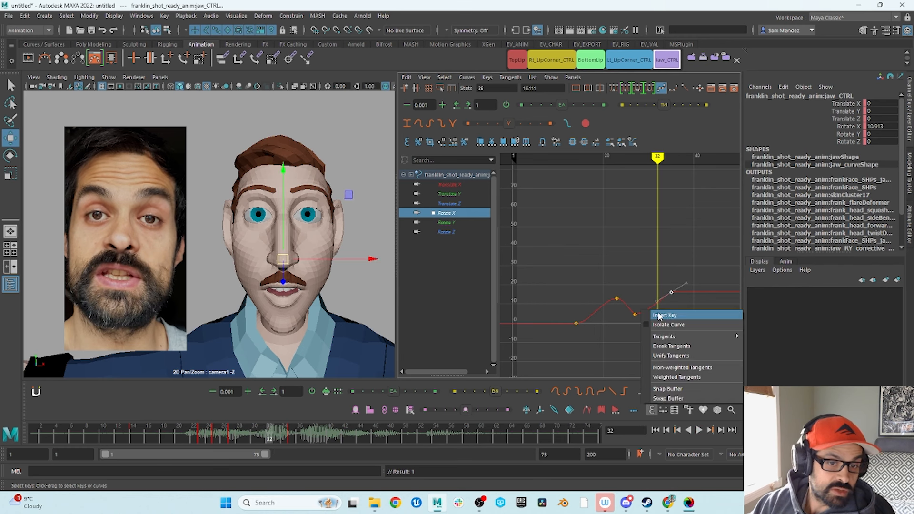
pyautogui.click(668, 315)
pyautogui.moveTo(661, 277); pyautogui.dragTo(649, 322)
pyautogui.keyDown('shift'); pyautogui.moveTo(649, 322); pyautogui.dragTo(651, 322, button='middle'); pyautogui.keyUp('shift')
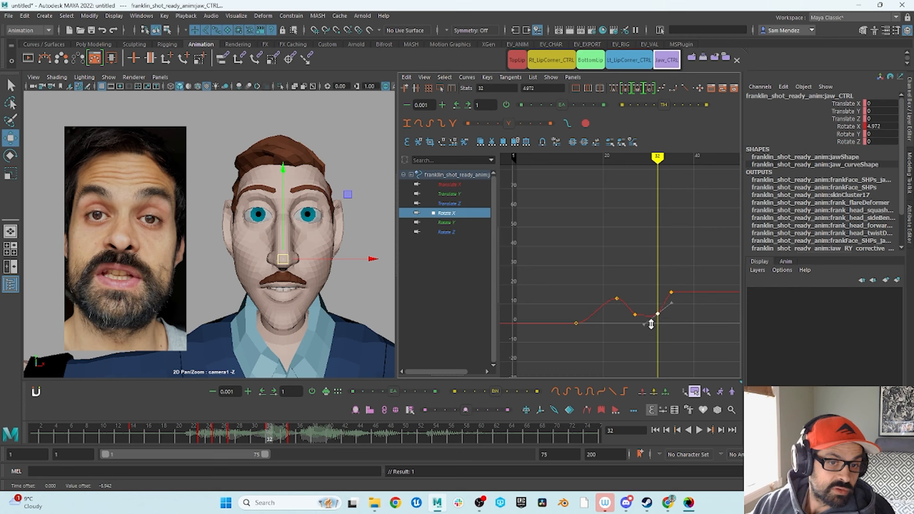
# Insert a Rotate X key at frame 37, where the reference lips close, and lower it to about 7.4.
pyautogui.moveTo(282, 437); pyautogui.dragTo(309, 472)
pyautogui.rightClick(694, 289)
pyautogui.click(713, 293)
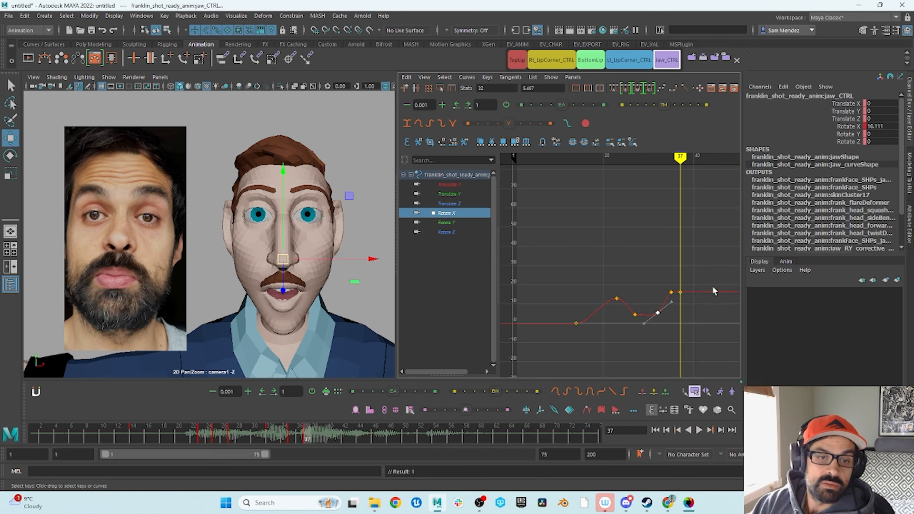
pyautogui.moveTo(676, 303); pyautogui.dragTo(680, 325)
pyautogui.keyDown('shift'); pyautogui.moveTo(680, 325); pyautogui.dragTo(682, 322, button='middle'); pyautogui.keyUp('shift')
# Insert a Rotate X key at frame 40 and raise it to about 12.9 to reopen the jaw.
pyautogui.keyDown('alt'); pyautogui.keyDown('shift'); pyautogui.moveTo(682, 316); pyautogui.dragTo(688, 309, button='right'); pyautogui.keyUp('shift'); pyautogui.keyUp('alt')
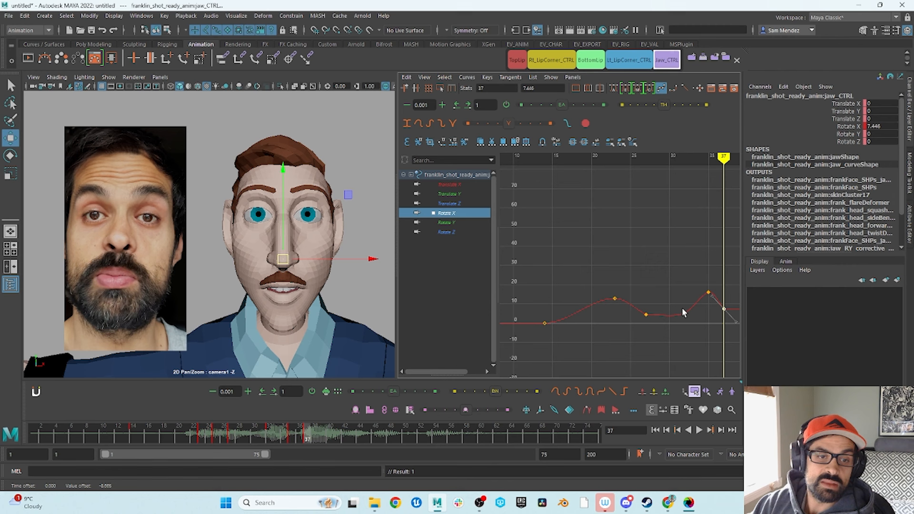
pyautogui.keyDown('alt'); pyautogui.moveTo(689, 309); pyautogui.dragTo(642, 289, button='middle'); pyautogui.keyUp('alt')
pyautogui.keyDown('alt'); pyautogui.keyDown('shift'); pyautogui.moveTo(642, 272); pyautogui.dragTo(607, 288, button='right'); pyautogui.keyUp('shift'); pyautogui.keyUp('alt')
pyautogui.moveTo(305, 439); pyautogui.dragTo(329, 452)
pyautogui.moveTo(678, 333); pyautogui.dragTo(694, 338, button='right')
pyautogui.click(694, 339)
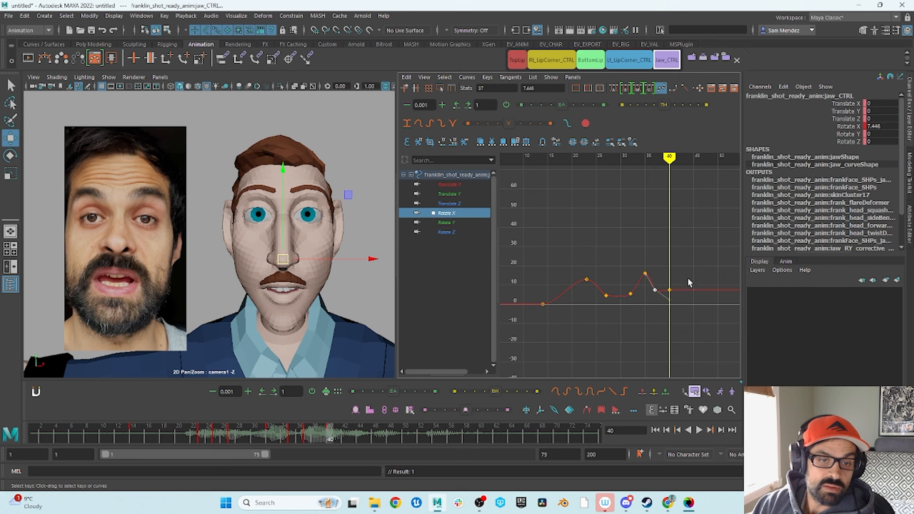
pyautogui.moveTo(686, 279); pyautogui.dragTo(668, 298)
pyautogui.moveTo(668, 302)
pyautogui.keyDown('shift'); pyautogui.mouseDown(button='middle')
pyautogui.moveTo(667, 312)
pyautogui.moveTo(670, 292)
pyautogui.mouseUp(button='middle'); pyautogui.keyUp('shift')
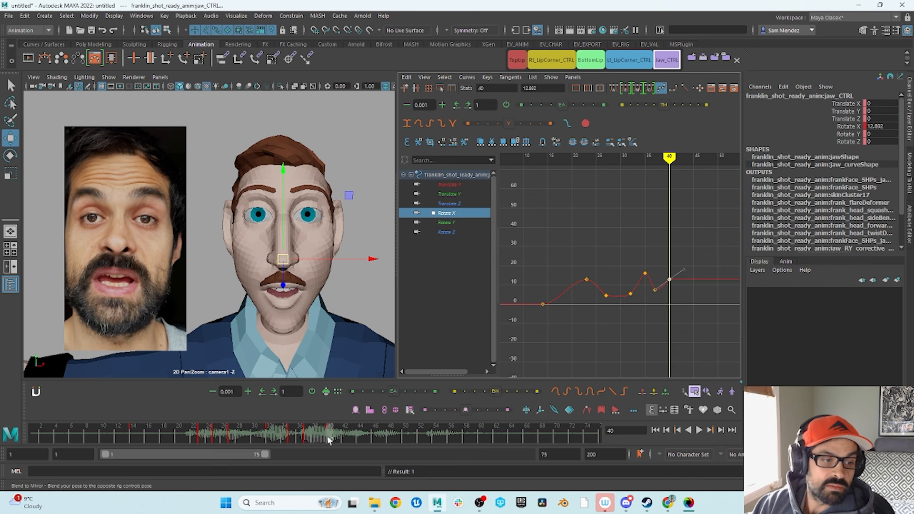
# Play the shot on to frame 45, insert a Rotate X key there and lower it to about 2.5.
pyautogui.hotkey('alt', 'v')
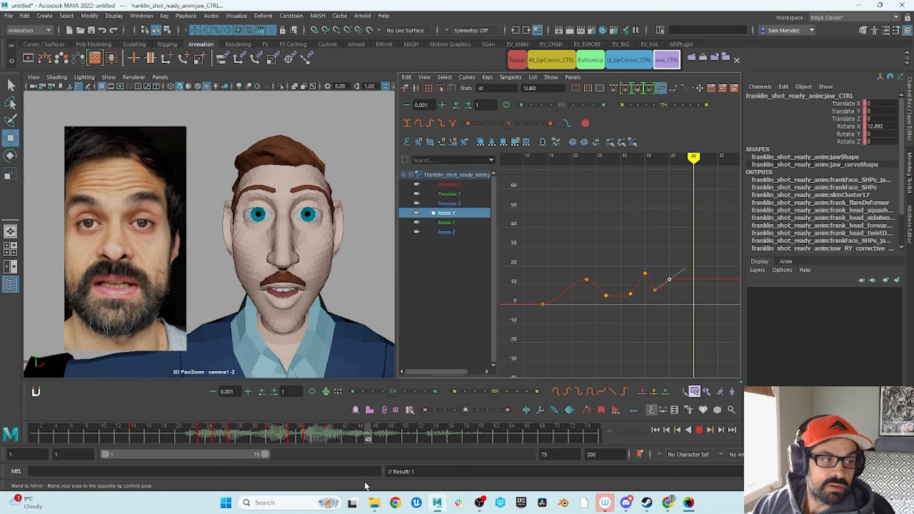
pyautogui.hotkey('alt', 'v')
pyautogui.rightClick(711, 287)
pyautogui.click(719, 291)
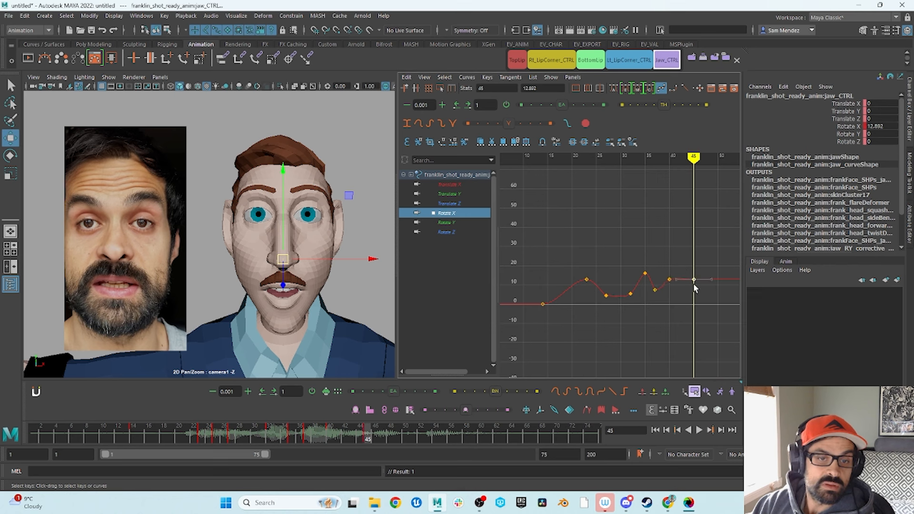
pyautogui.moveTo(694, 288); pyautogui.dragTo(690, 314, button='middle')
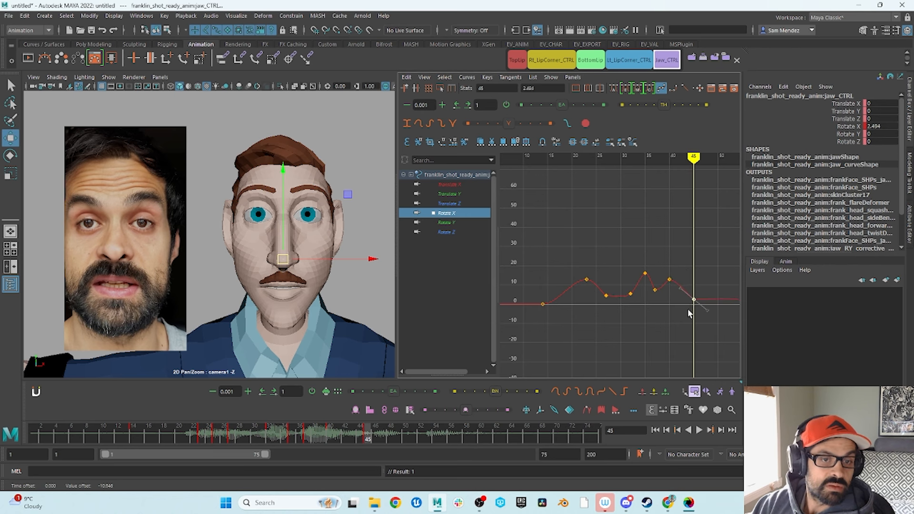
# Insert a Rotate X key at frame 49 and raise it to about 12.9 to match the open reference mouth.
pyautogui.moveTo(376, 441)
pyautogui.mouseDown()
pyautogui.moveTo(417, 447)
pyautogui.moveTo(379, 450)
pyautogui.moveTo(490, 472)
pyautogui.moveTo(386, 473)
pyautogui.moveTo(399, 471)
pyautogui.mouseUp()
pyautogui.rightClick(724, 313)
pyautogui.click(732, 318)
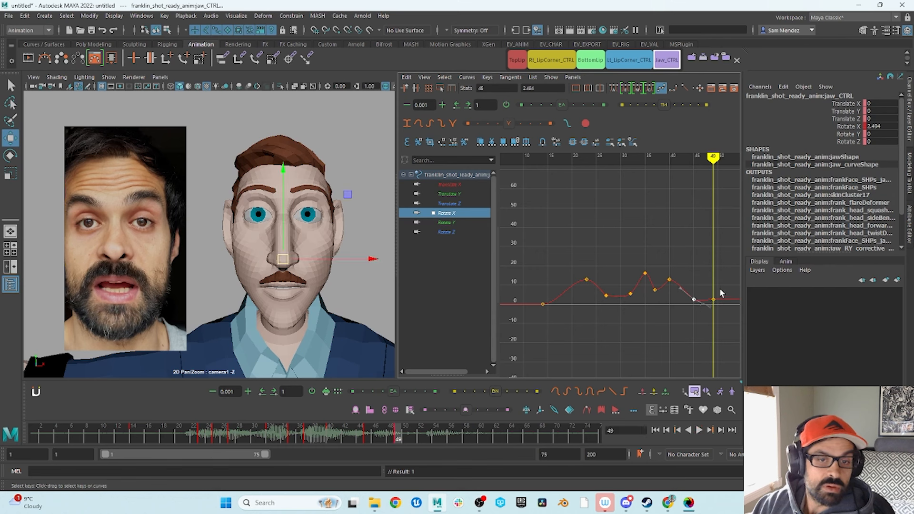
pyautogui.click(714, 299)
pyautogui.keyDown('shift'); pyautogui.moveTo(713, 300); pyautogui.dragTo(713, 282, button='middle'); pyautogui.keyUp('shift')
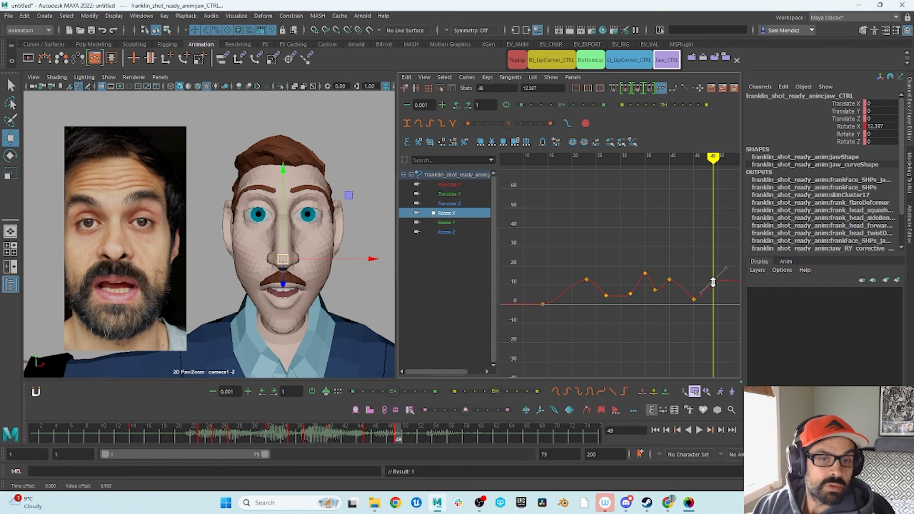
# Review the reference playback past frame 49, insert a Rotate X key at frame 51 and lower it to about 8.9.
pyautogui.hotkey('alt', 'v')
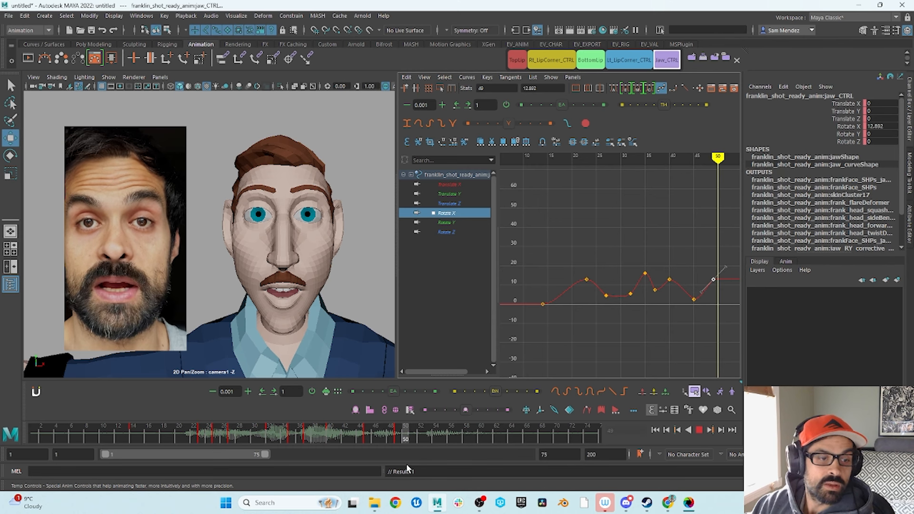
pyautogui.hotkey('alt', 'v')
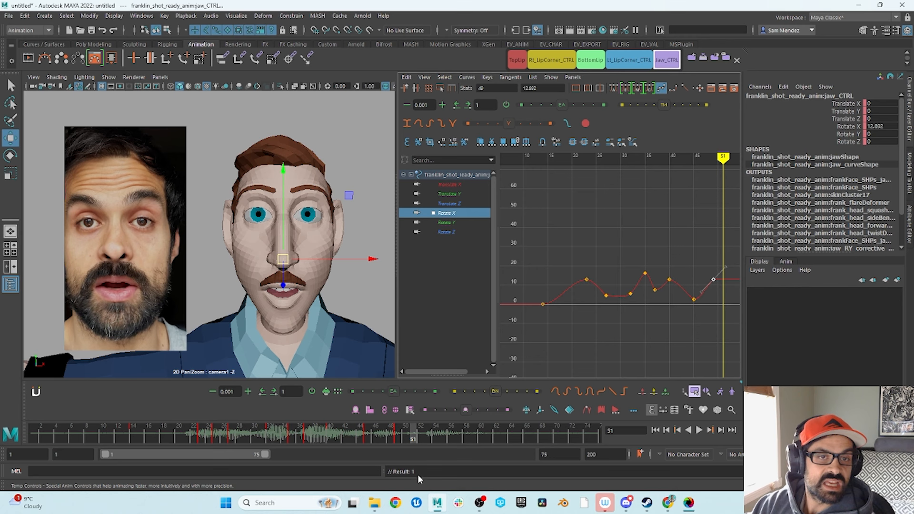
pyautogui.hotkey('alt', 'v')
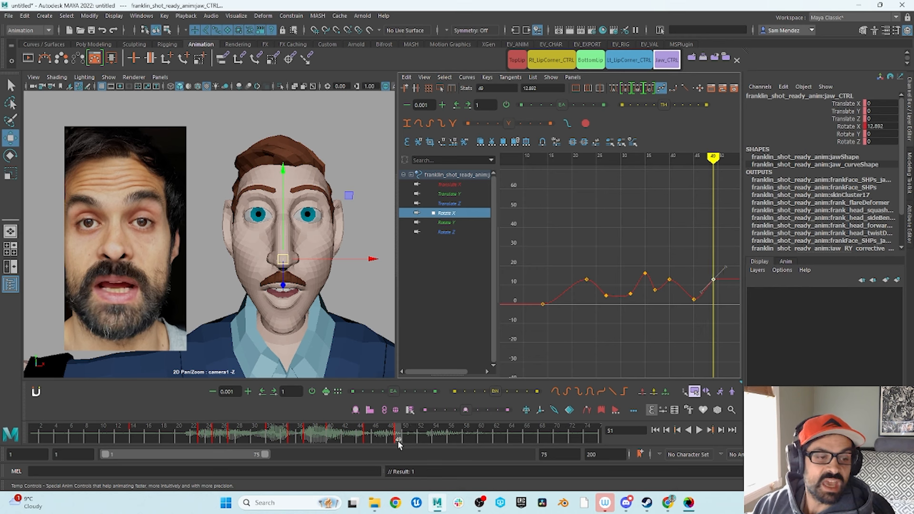
pyautogui.moveTo(411, 444)
pyautogui.mouseDown()
pyautogui.moveTo(386, 449)
pyautogui.moveTo(408, 448)
pyautogui.mouseUp()
pyautogui.keyDown('alt'); pyautogui.moveTo(641, 305); pyautogui.dragTo(588, 311, button='middle'); pyautogui.keyUp('alt')
pyautogui.rightClick(674, 283)
pyautogui.click(691, 289)
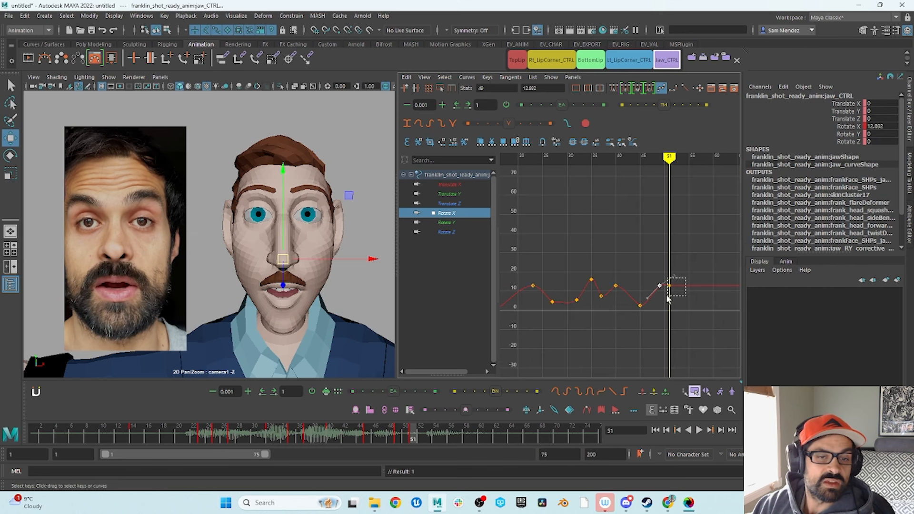
pyautogui.moveTo(667, 296); pyautogui.dragTo(667, 297)
pyautogui.moveTo(671, 297); pyautogui.dragTo(671, 304, button='middle')
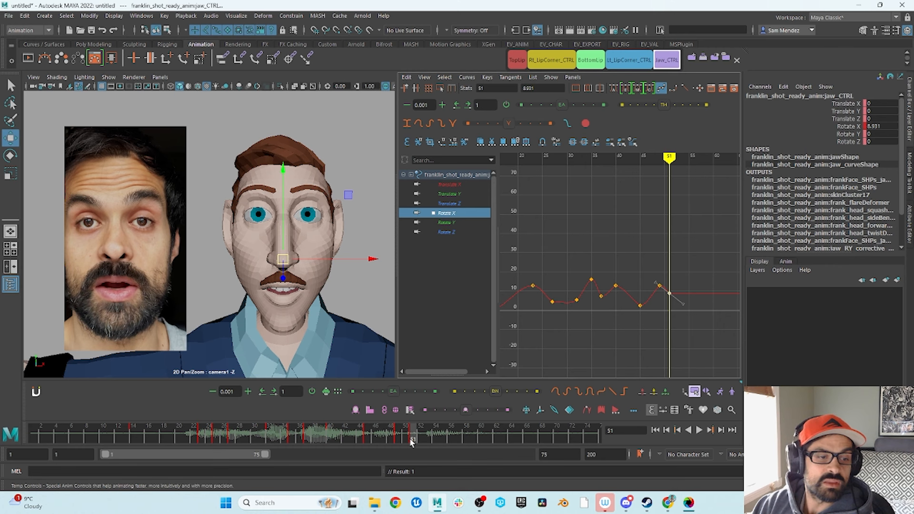
# Play and scrub through the following syllable, insert a Rotate X key at frame 54 and raise it to about 12.4.
pyautogui.hotkey('alt', 'v')
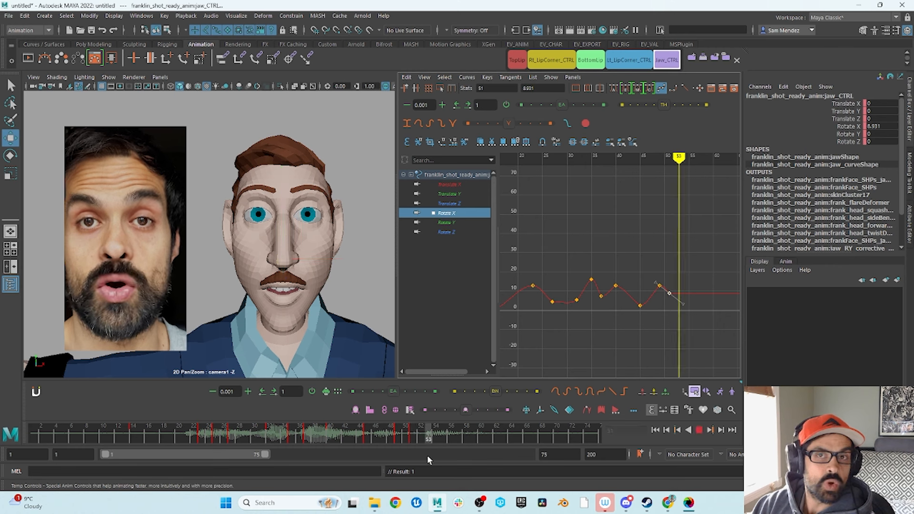
pyautogui.hotkey('alt', 'v')
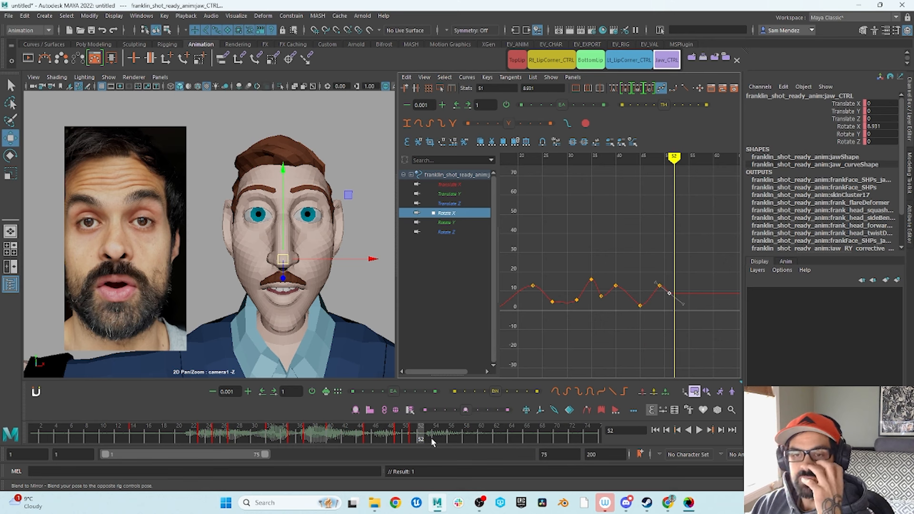
pyautogui.moveTo(418, 436); pyautogui.dragTo(441, 445)
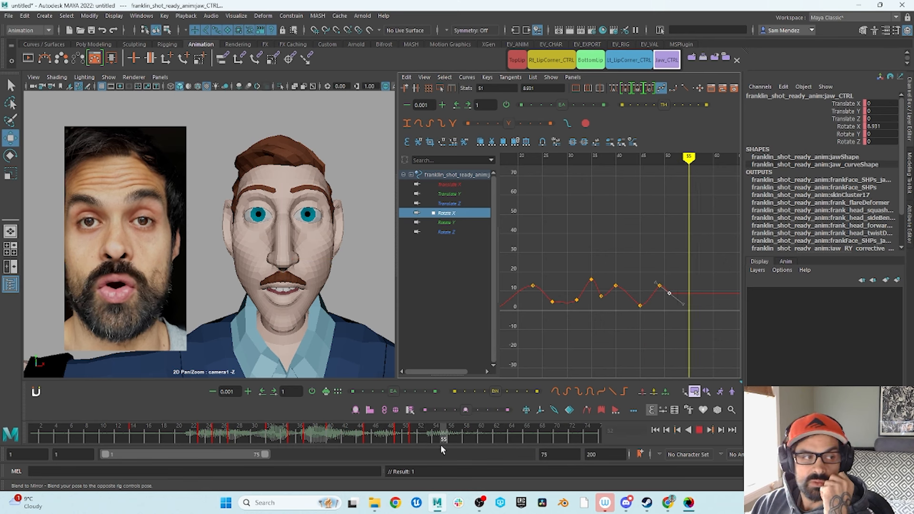
pyautogui.rightClick(687, 298)
pyautogui.click(705, 304)
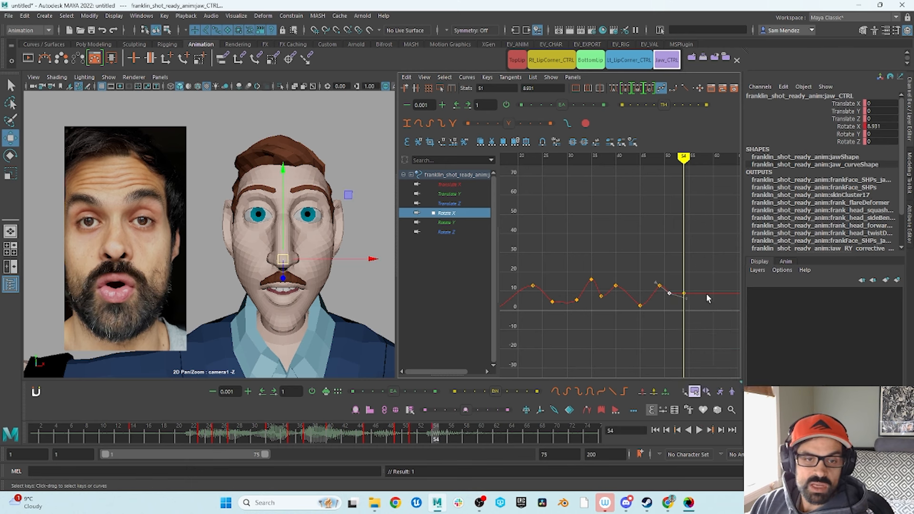
pyautogui.moveTo(684, 290); pyautogui.dragTo(687, 284, button='middle')
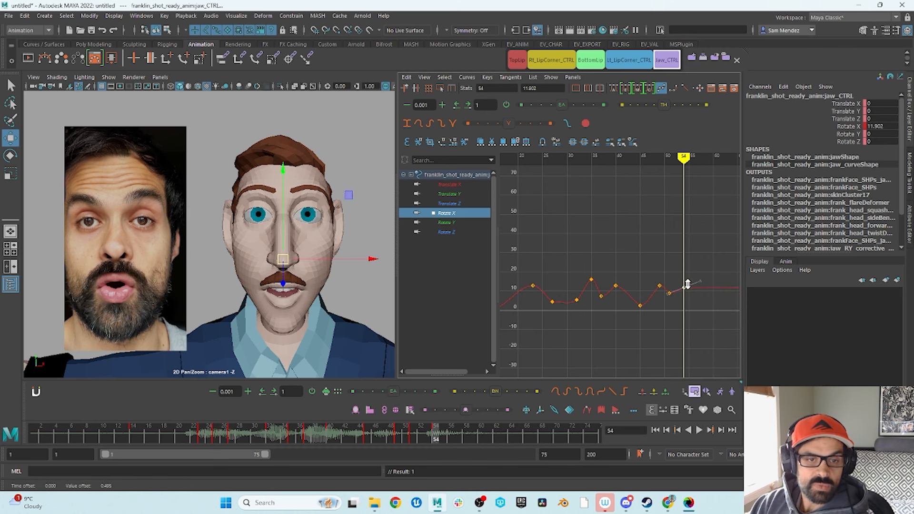
pyautogui.keyDown('alt'); pyautogui.keyDown('shift'); pyautogui.moveTo(694, 316); pyautogui.dragTo(700, 285, button='right'); pyautogui.keyUp('shift'); pyautogui.keyUp('alt')
pyautogui.keyDown('alt'); pyautogui.keyDown('shift'); pyautogui.moveTo(660, 284); pyautogui.dragTo(690, 284, button='right'); pyautogui.keyUp('shift'); pyautogui.keyUp('alt')
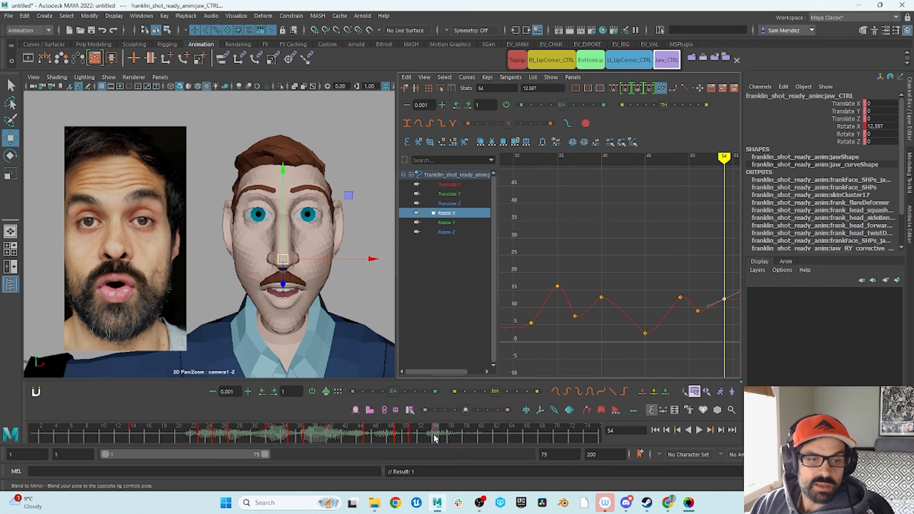
# Insert a Rotate X key at frame 59 and lower it to about 4.7 to close the jaw.
pyautogui.moveTo(436, 443)
pyautogui.mouseDown()
pyautogui.moveTo(480, 455)
pyautogui.moveTo(473, 442)
pyautogui.mouseUp()
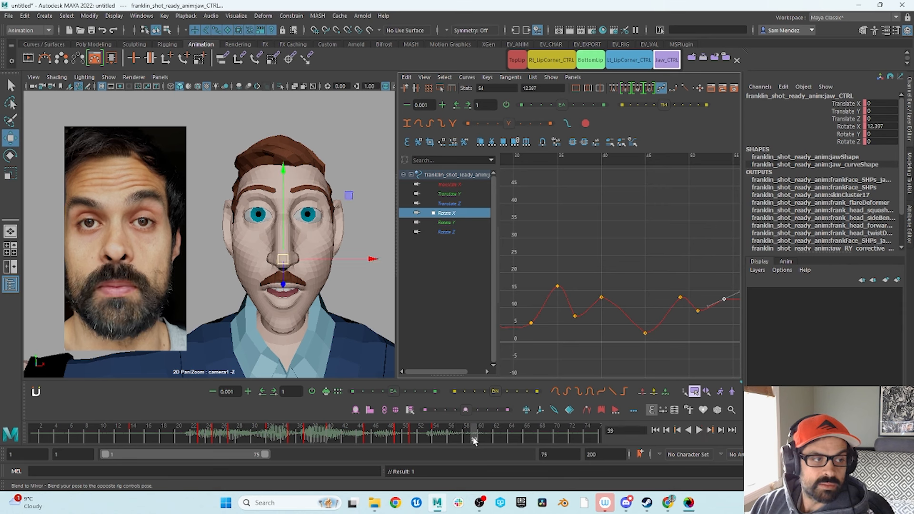
pyautogui.keyDown('alt'); pyautogui.moveTo(666, 304); pyautogui.dragTo(599, 280, button='middle'); pyautogui.keyUp('alt')
pyautogui.rightClick(720, 280)
pyautogui.click(732, 281)
pyautogui.click(701, 275)
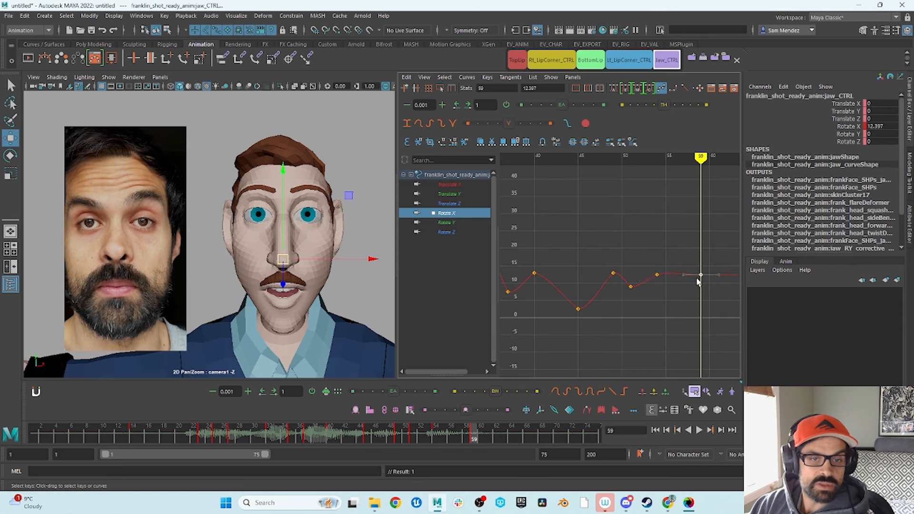
pyautogui.keyDown('shift'); pyautogui.moveTo(707, 283); pyautogui.dragTo(704, 310, button='middle'); pyautogui.keyUp('shift')
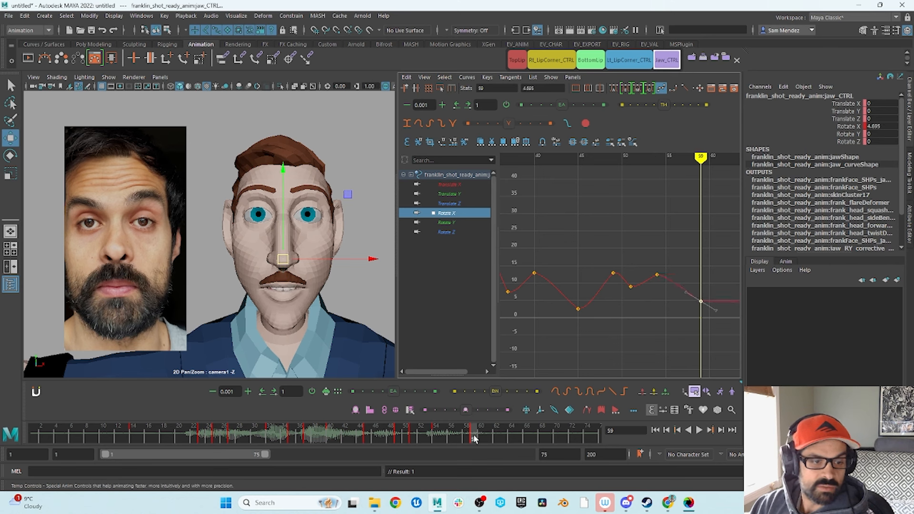
# Review the frames around 59, insert a Rotate X key at frame 58 and apply auto tangents to it and the frame 59 key.
pyautogui.moveTo(475, 438)
pyautogui.mouseDown()
pyautogui.moveTo(526, 439)
pyautogui.moveTo(490, 453)
pyautogui.mouseUp()
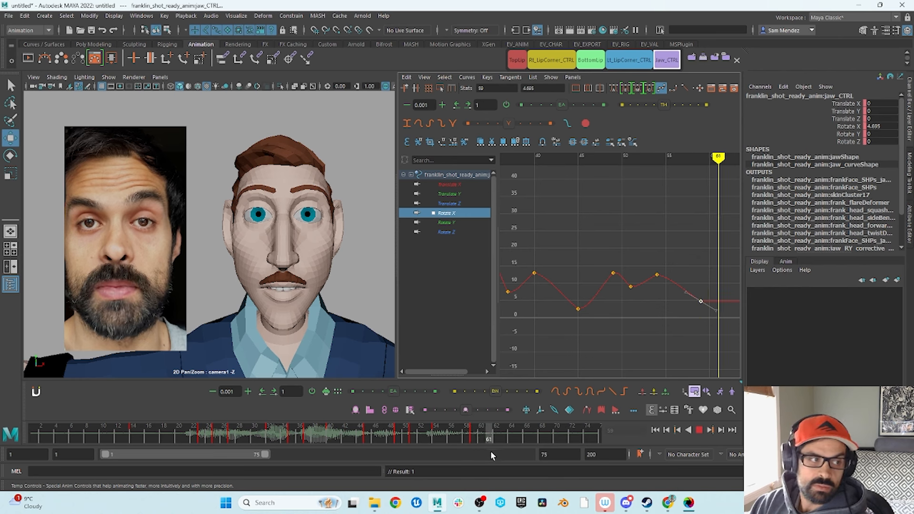
pyautogui.moveTo(489, 451)
pyautogui.mouseDown()
pyautogui.moveTo(449, 448)
pyautogui.moveTo(465, 451)
pyautogui.mouseUp()
pyautogui.rightClick(691, 296)
pyautogui.click(707, 299)
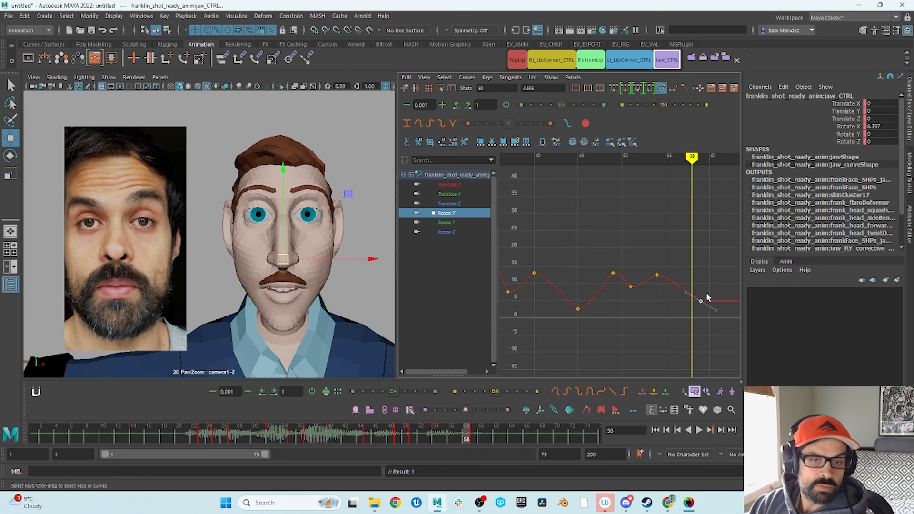
pyautogui.keyDown('alt'); pyautogui.keyDown('shift'); pyautogui.moveTo(655, 285); pyautogui.dragTo(678, 284, button='right'); pyautogui.keyUp('shift'); pyautogui.keyUp('alt')
pyautogui.keyDown('alt'); pyautogui.moveTo(678, 284); pyautogui.dragTo(599, 290, button='middle'); pyautogui.keyUp('alt')
pyautogui.click(650, 301)
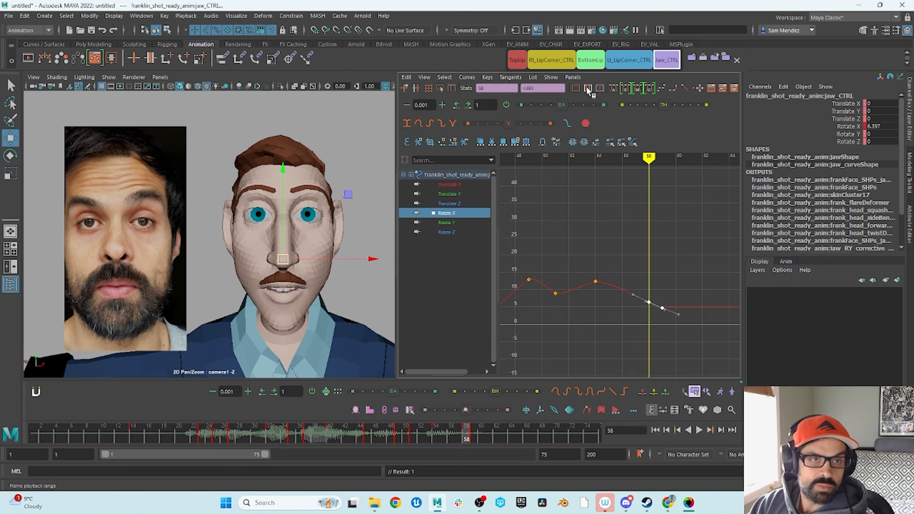
pyautogui.click(604, 87)
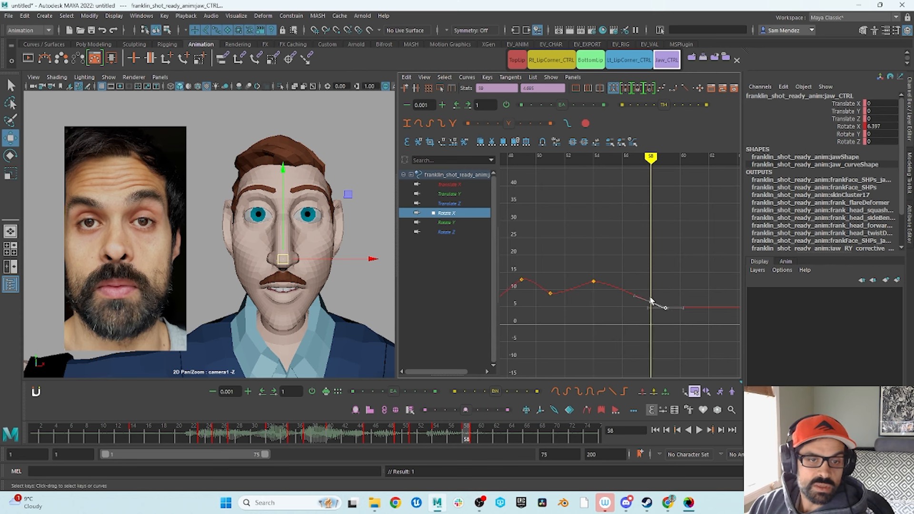
# Lower the frame 58 key slightly and space the two closing keys at frames 58 and 60.
pyautogui.moveTo(645, 307); pyautogui.dragTo(585, 314, button='middle')
pyautogui.moveTo(626, 288); pyautogui.dragTo(582, 328)
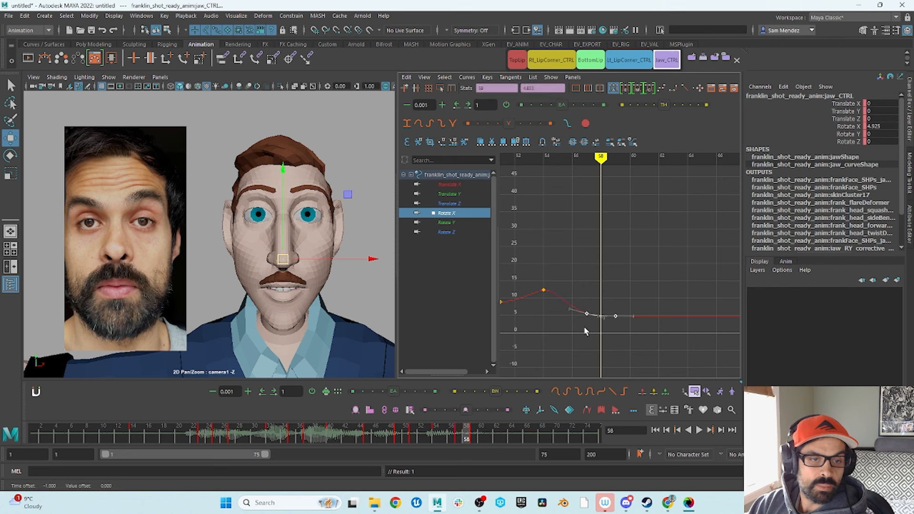
pyautogui.keyDown('shift'); pyautogui.moveTo(585, 329); pyautogui.dragTo(601, 328, button='middle'); pyautogui.keyUp('shift')
# Insert a Rotate X key at frame 62 and raise it to about 8.8 to reopen the jaw.
pyautogui.moveTo(471, 440); pyautogui.dragTo(497, 444)
pyautogui.click(690, 316)
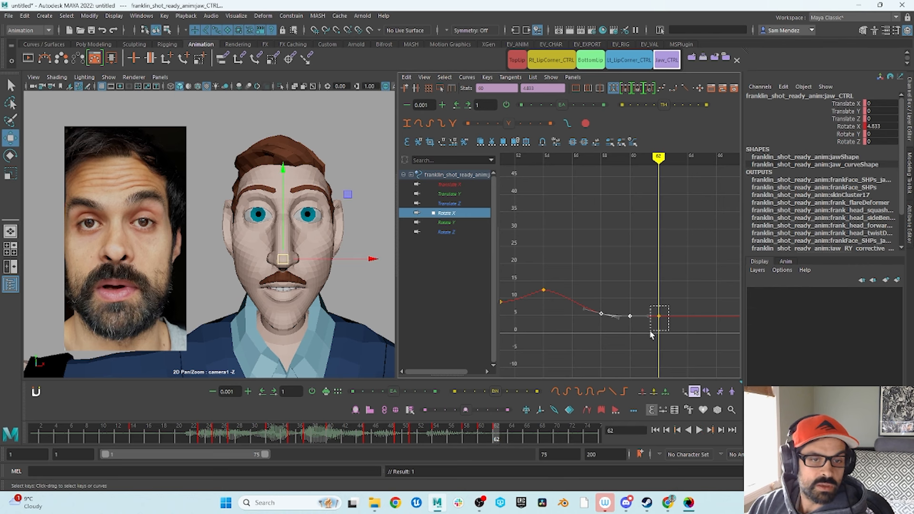
pyautogui.moveTo(657, 315); pyautogui.dragTo(658, 296, button='middle')
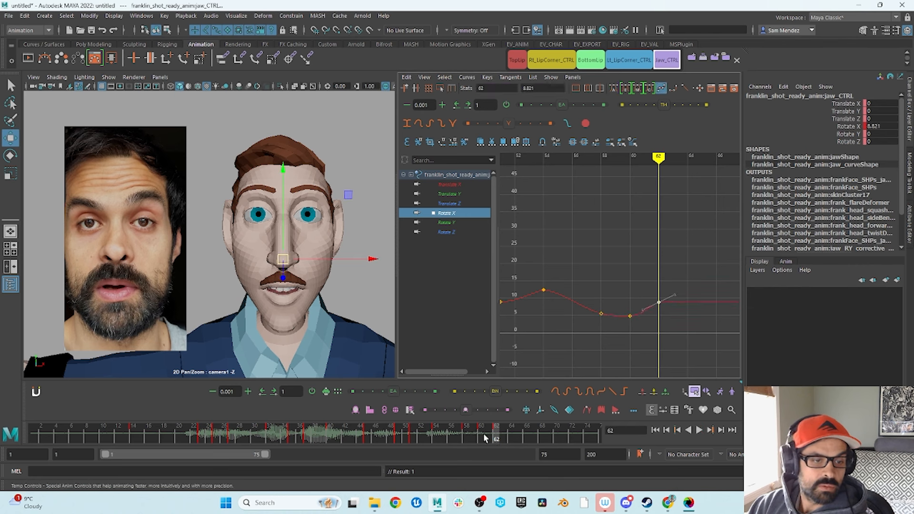
# Play the shot on to its end, insert a Rotate X key at frame 75 and lower it to about 2.2.
pyautogui.hotkey('alt', 'v')
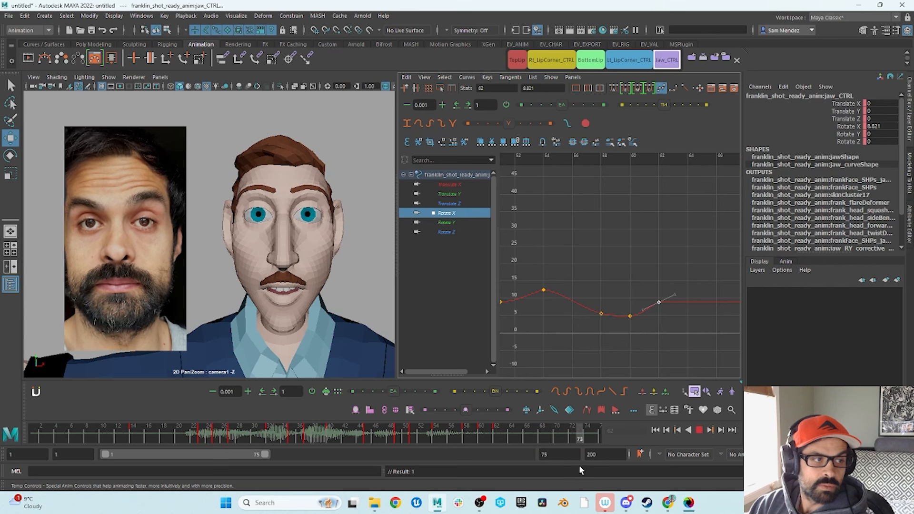
pyautogui.hotkey('alt', 'v')
pyautogui.keyDown('alt'); pyautogui.keyDown('shift'); pyautogui.moveTo(690, 291); pyautogui.dragTo(648, 286, button='right'); pyautogui.keyUp('shift'); pyautogui.keyUp('alt')
pyautogui.keyDown('alt'); pyautogui.moveTo(648, 287); pyautogui.dragTo(611, 288, button='middle'); pyautogui.keyUp('alt')
pyautogui.rightClick(663, 299)
pyautogui.click(685, 305)
pyautogui.moveTo(672, 298); pyautogui.dragTo(673, 330, button='middle')
pyautogui.keyDown('alt'); pyautogui.keyDown('shift'); pyautogui.moveTo(682, 323); pyautogui.dragTo(635, 300, button='right'); pyautogui.keyUp('shift'); pyautogui.keyUp('alt')
pyautogui.click(634, 322)
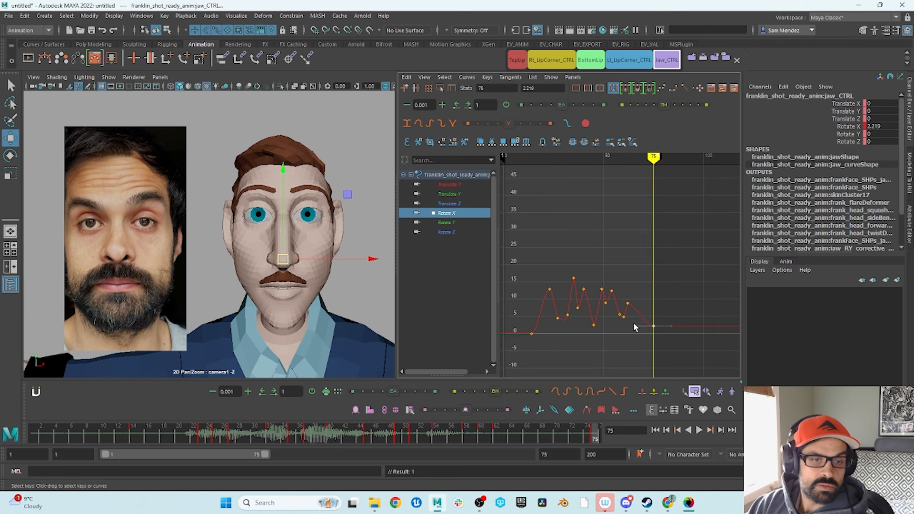
pyautogui.keyDown('alt'); pyautogui.moveTo(633, 322); pyautogui.dragTo(649, 316, button='middle'); pyautogui.keyUp('alt')
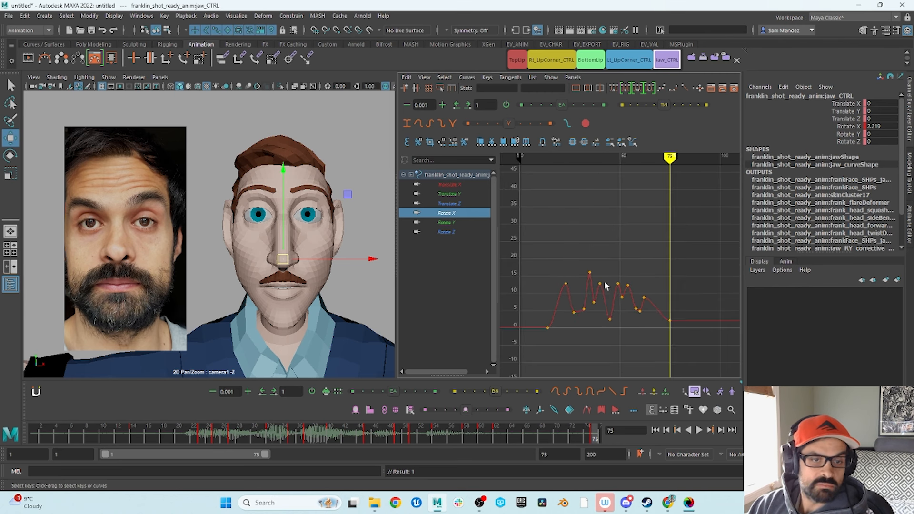
# Play the whole shot from frame 1 and compare the jaw movement with the reference video and audio.
pyautogui.moveTo(126, 438); pyautogui.dragTo(141, 447)
pyautogui.hotkey('alt', 'shift', 'v')
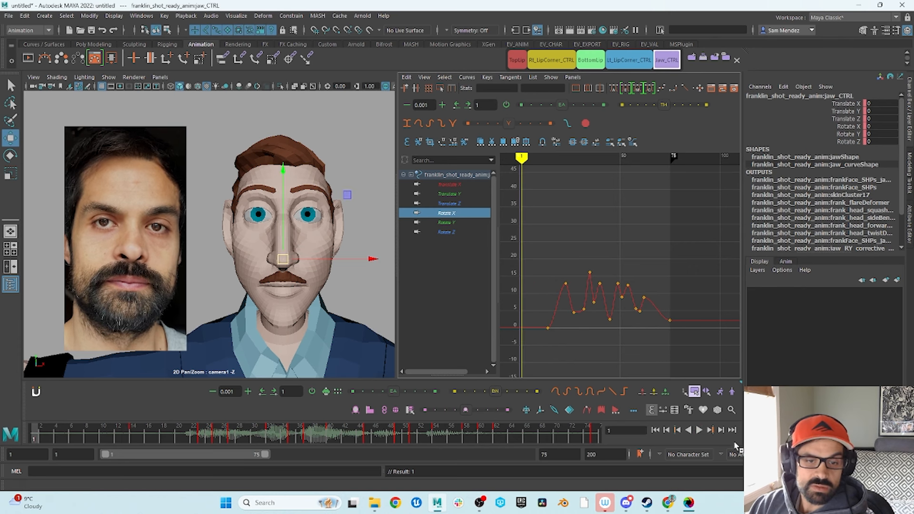
pyautogui.click(700, 430)
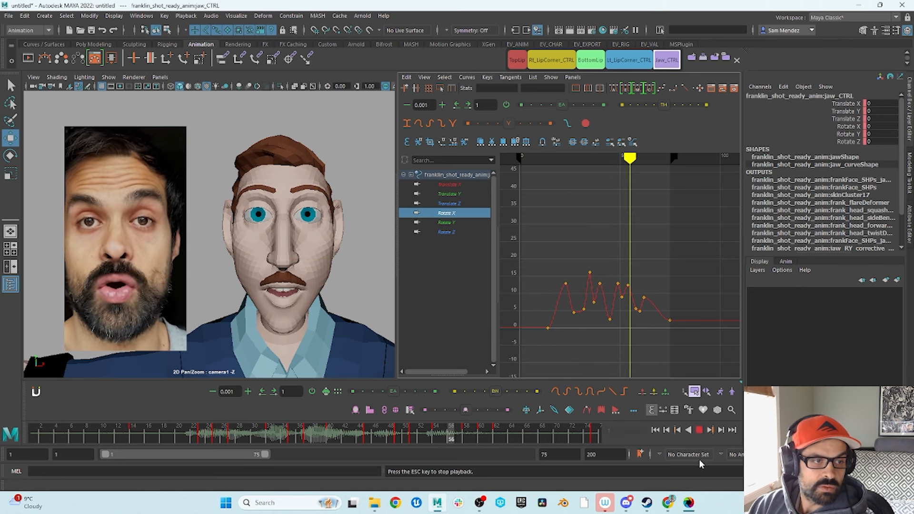
pyautogui.press('Escape')
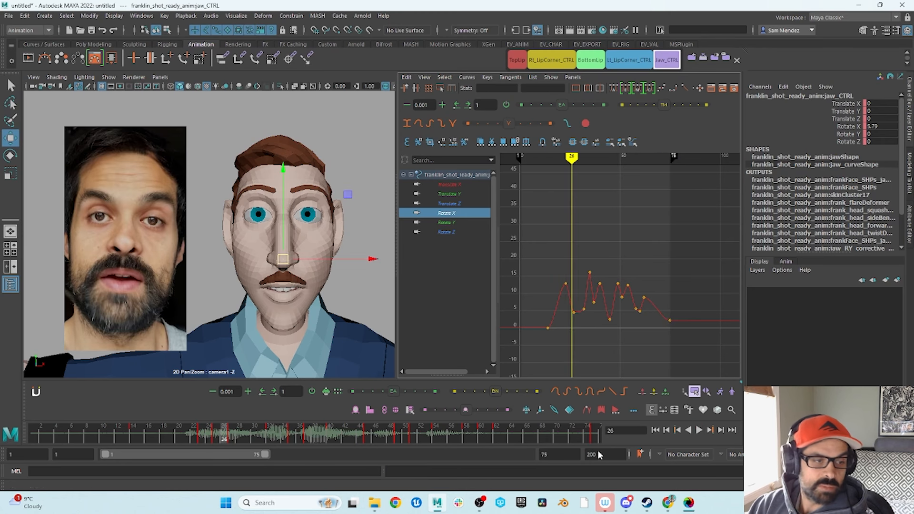
pyautogui.click(137, 432)
pyautogui.hotkey('alt', 'v')
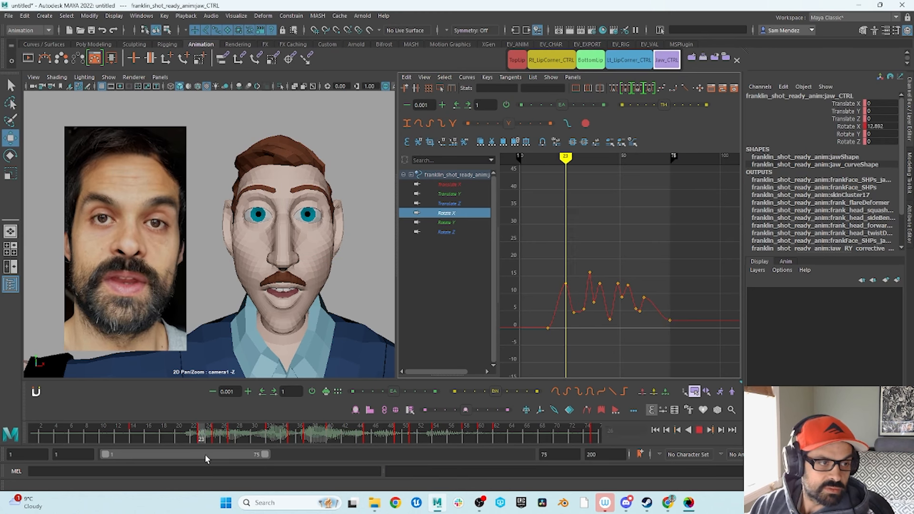
# Insert a Rotate X key at frame 20, lower it to about 2 and undo the stray curve edit that follows.
pyautogui.moveTo(206, 454); pyautogui.dragTo(176, 460)
pyautogui.keyDown('alt'); pyautogui.keyDown('shift'); pyautogui.moveTo(512, 262); pyautogui.dragTo(541, 255, button='right'); pyautogui.keyUp('shift'); pyautogui.keyUp('alt')
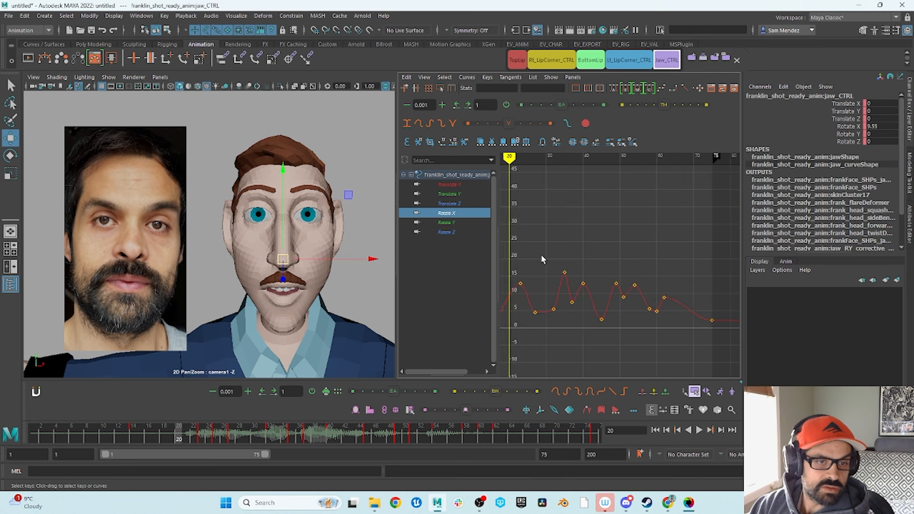
pyautogui.keyDown('alt'); pyautogui.moveTo(552, 254); pyautogui.dragTo(629, 248, button='middle'); pyautogui.keyUp('alt')
pyautogui.moveTo(610, 267); pyautogui.dragTo(590, 289)
pyautogui.rightClick(591, 295)
pyautogui.click(610, 300)
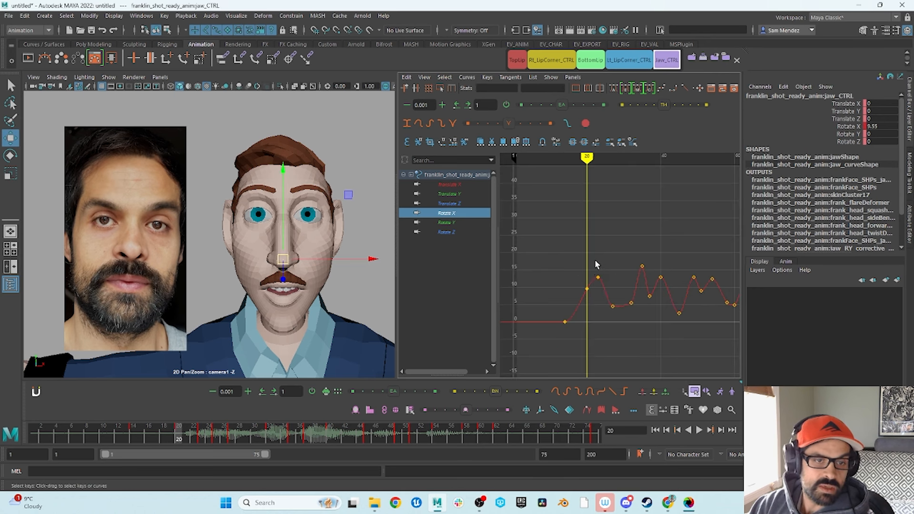
pyautogui.keyDown('shift'); pyautogui.moveTo(584, 284); pyautogui.dragTo(582, 315, button='middle'); pyautogui.keyUp('shift')
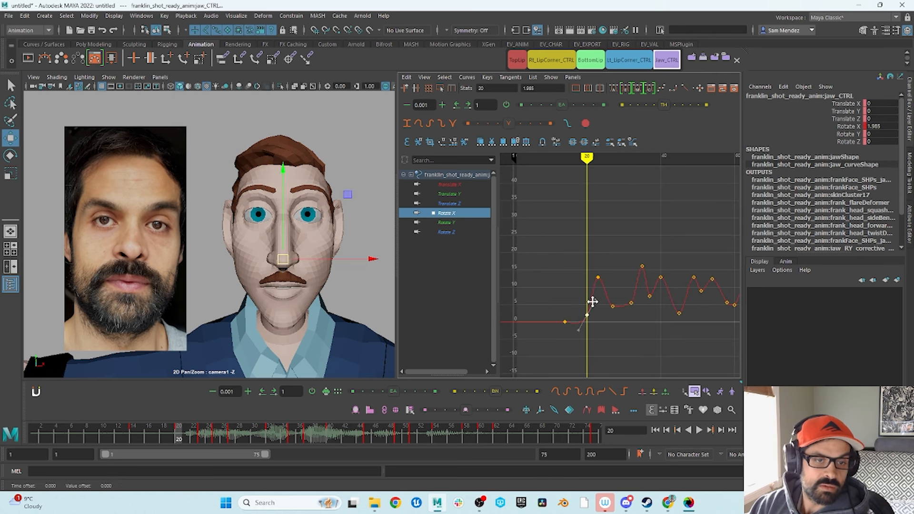
pyautogui.hotkey('ctrl', 'z')
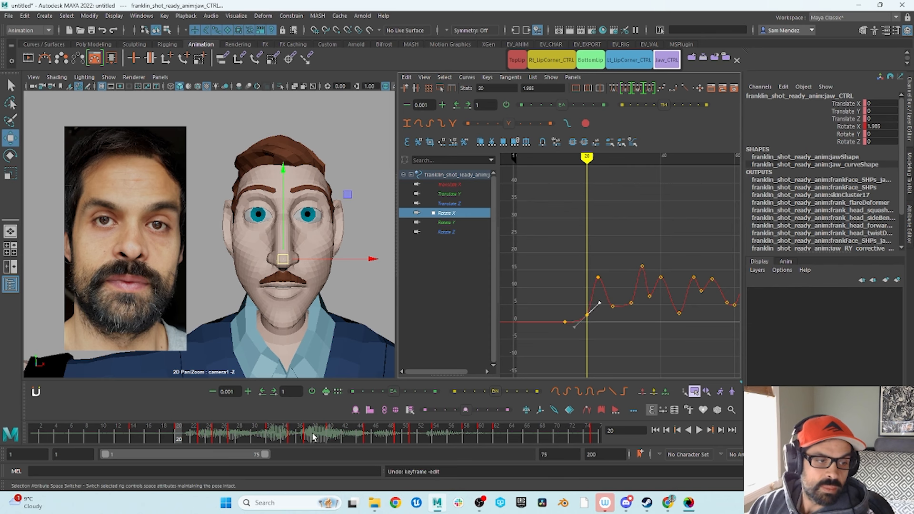
# Play and step through frames 22 to 26 to compare the jaw's first opening with the reference mouth.
pyautogui.hotkey('alt', 'v')
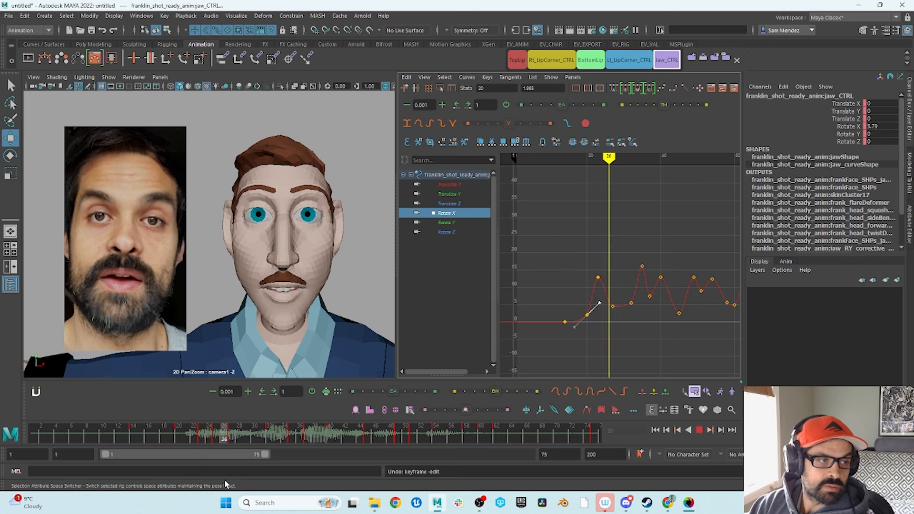
pyautogui.hotkey('alt', ',')
pyautogui.hotkey('alt', ',')
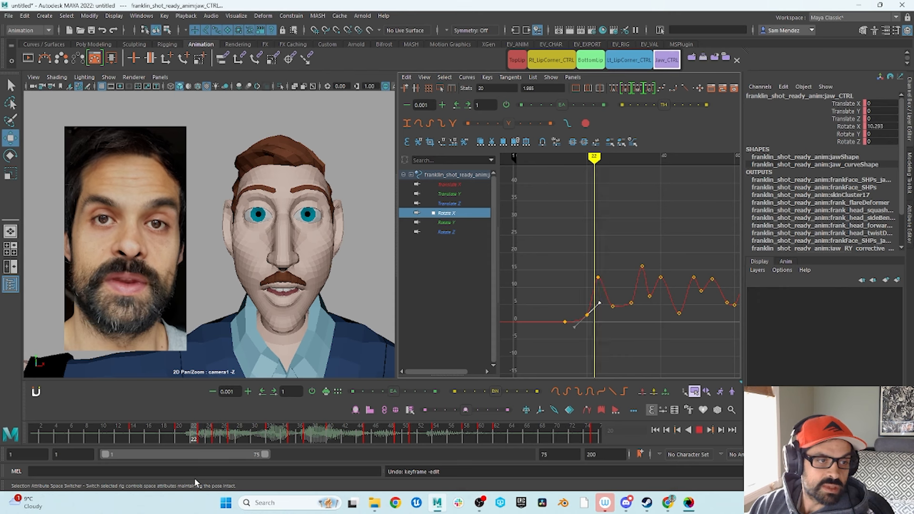
pyautogui.hotkey('alt', '.')
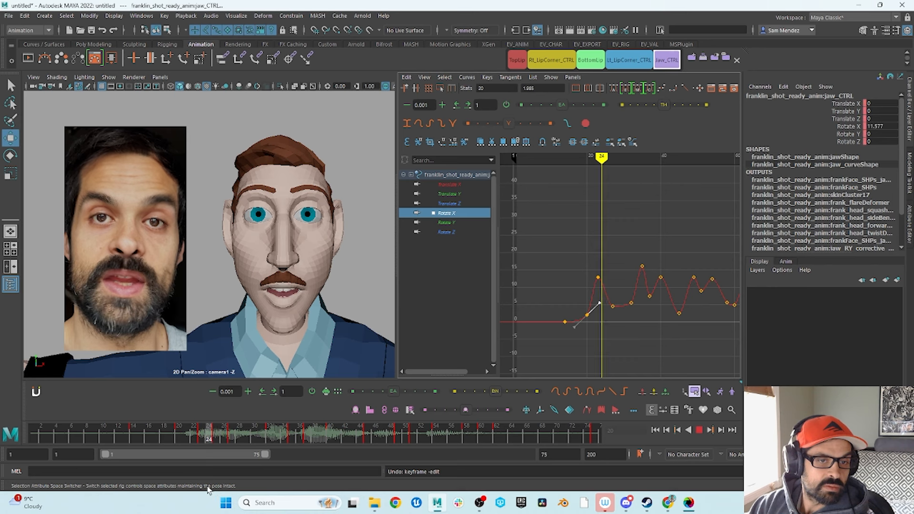
pyautogui.hotkey('alt', ',')
pyautogui.hotkey('alt', '.')
pyautogui.hotkey('alt', ',')
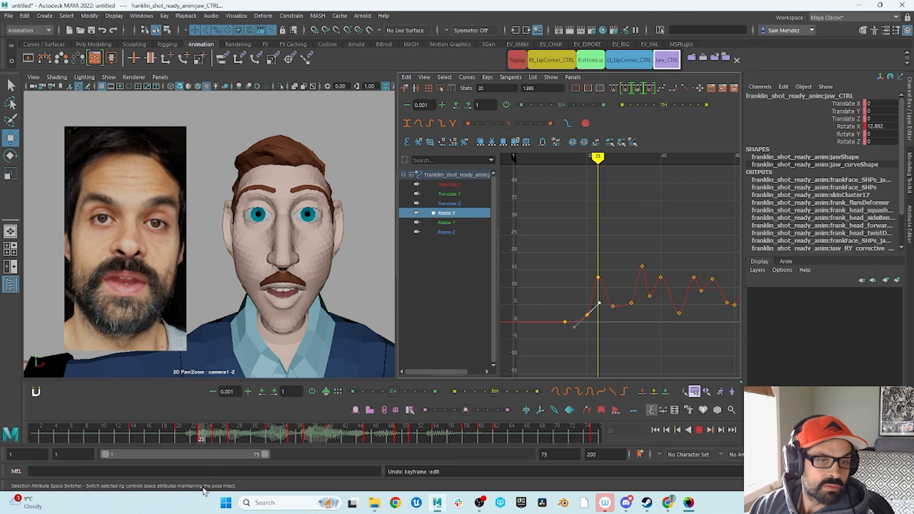
pyautogui.moveTo(203, 489); pyautogui.dragTo(210, 490)
# Insert a Rotate X key at frame 24 and raise it to about 14.3 to widen the first mouth opening.
pyautogui.keyDown('alt'); pyautogui.keyDown('shift'); pyautogui.moveTo(591, 286); pyautogui.dragTo(624, 286, button='right'); pyautogui.keyUp('shift'); pyautogui.keyUp('alt')
pyautogui.keyDown('alt'); pyautogui.moveTo(580, 272); pyautogui.dragTo(605, 277, button='middle'); pyautogui.keyUp('alt')
pyautogui.click(597, 283)
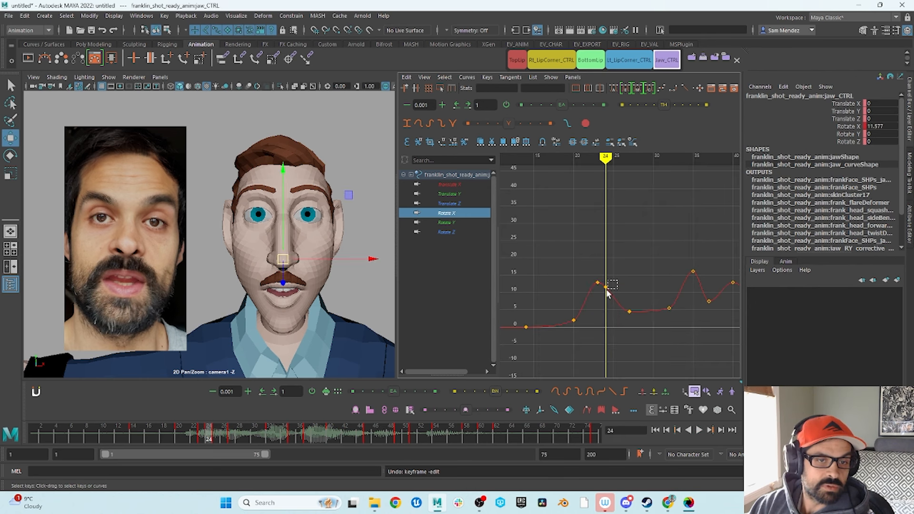
pyautogui.moveTo(607, 291); pyautogui.dragTo(607, 291)
pyautogui.keyDown('shift'); pyautogui.moveTo(607, 291); pyautogui.dragTo(613, 269, button='middle'); pyautogui.keyUp('shift')
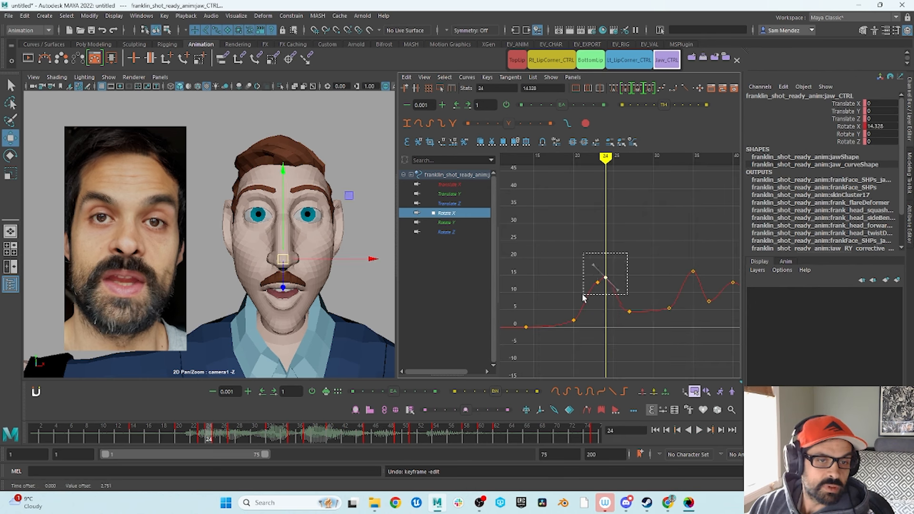
# Apply auto tangents to the Rotate X keys at frames 23 and 24 to smooth the first peak.
pyautogui.moveTo(585, 299); pyautogui.dragTo(584, 299)
pyautogui.click(614, 89)
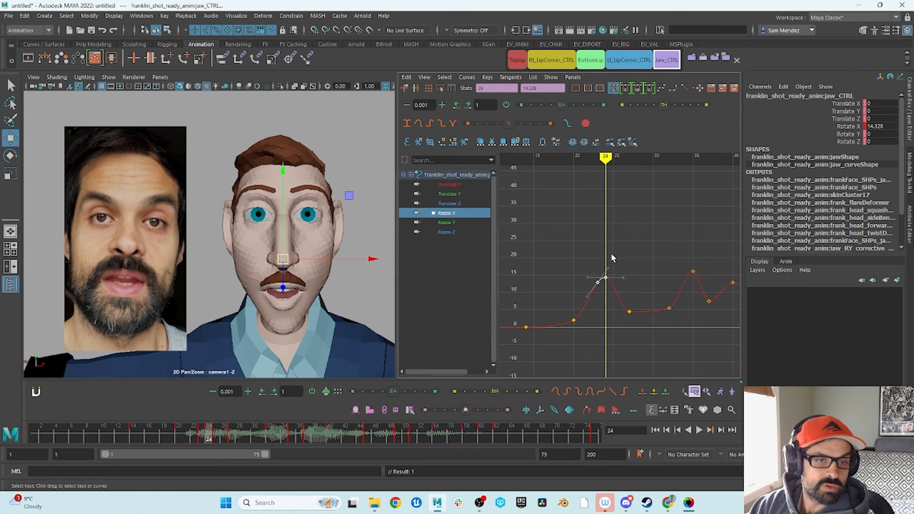
pyautogui.moveTo(612, 257); pyautogui.dragTo(603, 286)
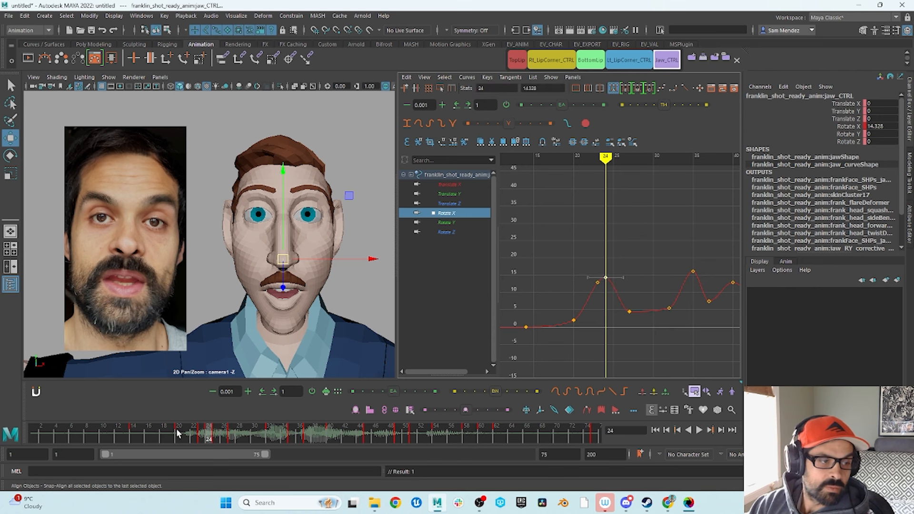
# Raise the Rotate X key at frame 27 to about 8.6, checking frames 25 to 27 against the reference.
pyautogui.moveTo(176, 429); pyautogui.dragTo(252, 462)
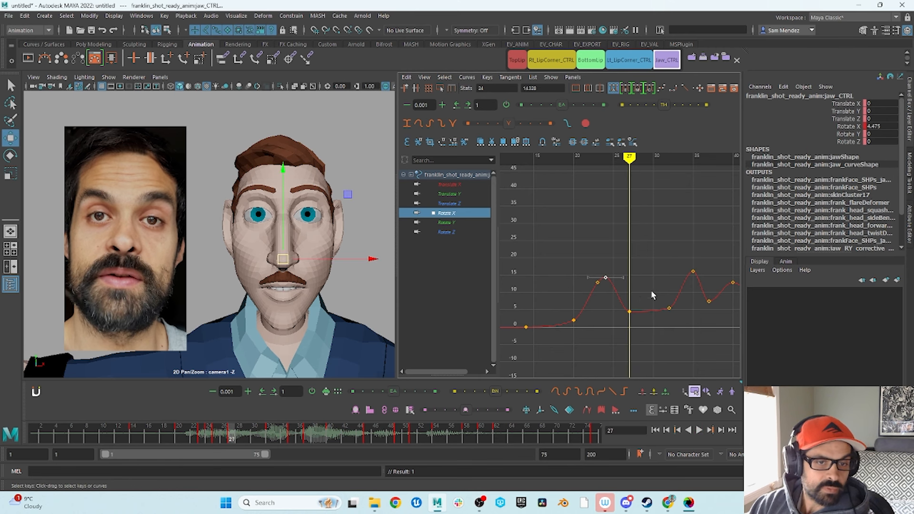
pyautogui.moveTo(628, 323); pyautogui.dragTo(628, 307, button='middle')
pyautogui.hotkey('alt', 'v')
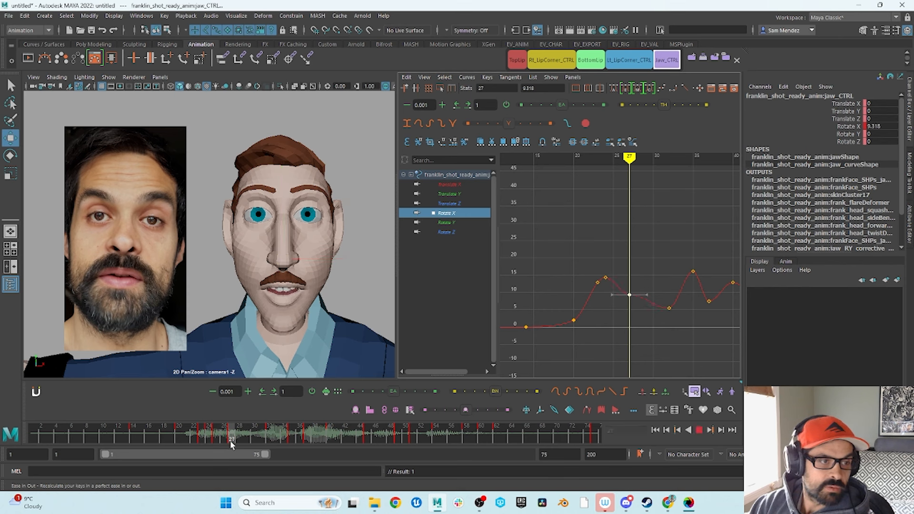
pyautogui.moveTo(230, 441); pyautogui.dragTo(218, 442)
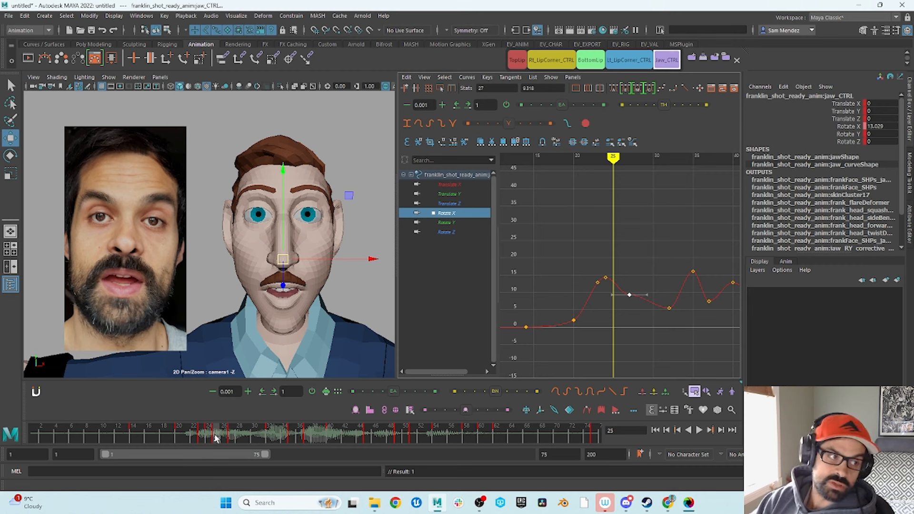
pyautogui.moveTo(216, 440); pyautogui.dragTo(232, 440)
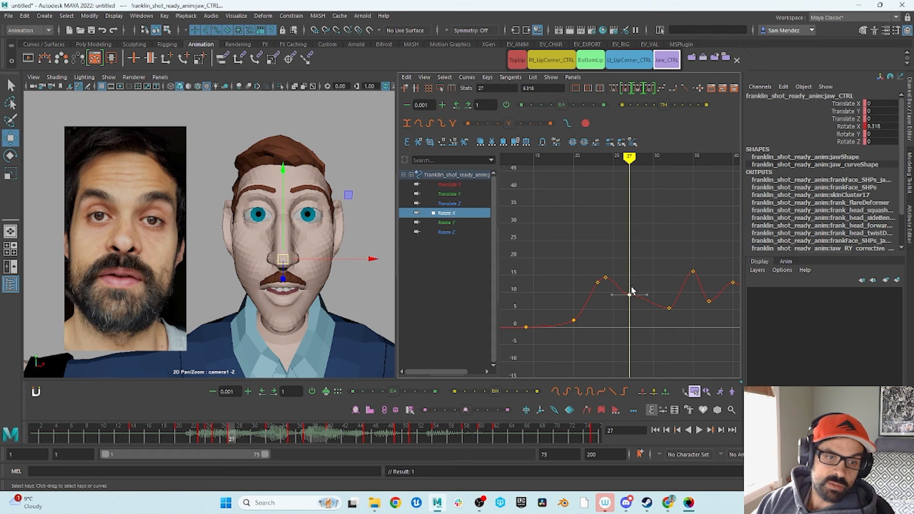
pyautogui.click(216, 441)
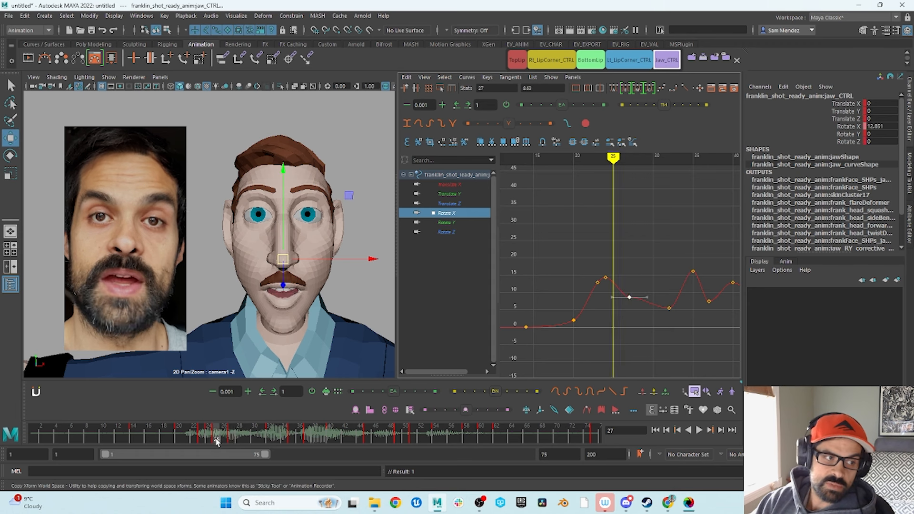
# Insert a Rotate X key at frame 29 and raise it to about 8.4.
pyautogui.moveTo(217, 439); pyautogui.dragTo(248, 448)
pyautogui.rightClick(647, 309)
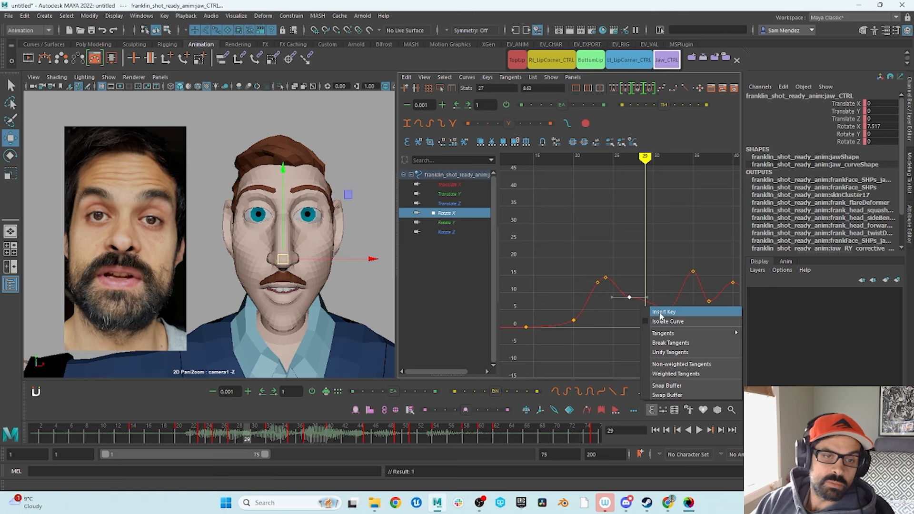
pyautogui.click(663, 313)
pyautogui.keyDown('alt'); pyautogui.keyDown('shift'); pyautogui.moveTo(655, 312); pyautogui.dragTo(659, 305, button='right'); pyautogui.keyUp('shift'); pyautogui.keyUp('alt')
pyautogui.keyDown('shift'); pyautogui.moveTo(663, 299); pyautogui.dragTo(667, 290, button='middle'); pyautogui.keyUp('shift')
pyautogui.keyDown('alt'); pyautogui.keyDown('shift'); pyautogui.moveTo(666, 288); pyautogui.dragTo(661, 264, button='right'); pyautogui.keyUp('shift'); pyautogui.keyUp('alt')
pyautogui.keyDown('alt'); pyautogui.moveTo(661, 264); pyautogui.dragTo(666, 252, button='middle'); pyautogui.keyUp('alt')
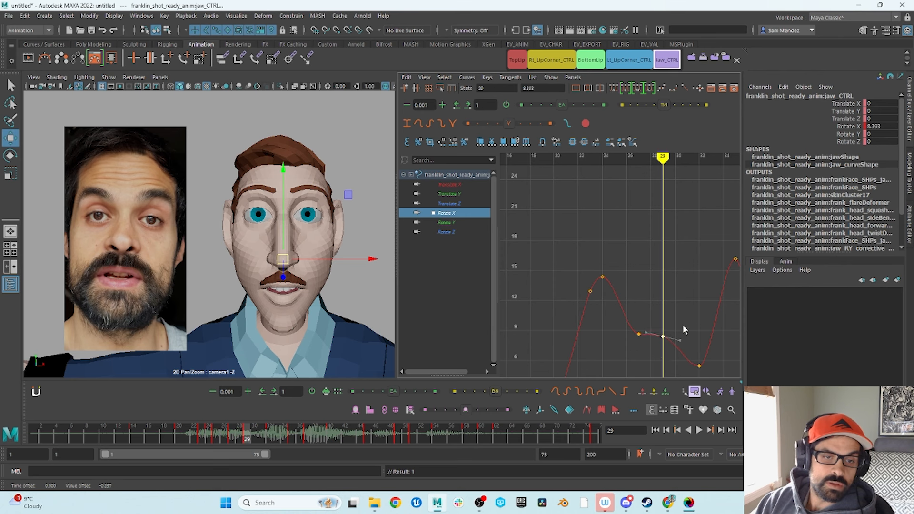
# Scrub to frame 37 and play the jaw animation to compare it with the reference mouth.
pyautogui.moveTo(225, 436); pyautogui.dragTo(304, 481)
pyautogui.keyDown('alt'); pyautogui.keyDown('shift'); pyautogui.moveTo(702, 315); pyautogui.dragTo(642, 286, button='right'); pyautogui.keyUp('shift'); pyautogui.keyUp('alt')
pyautogui.keyDown('alt'); pyautogui.moveTo(642, 282); pyautogui.dragTo(623, 223, button='middle'); pyautogui.keyUp('alt')
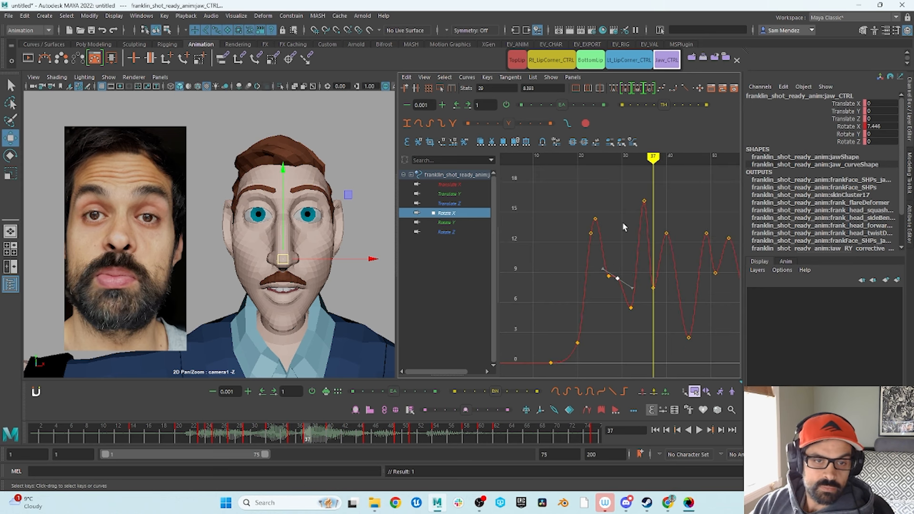
pyautogui.keyDown('alt'); pyautogui.keyDown('shift'); pyautogui.moveTo(625, 227); pyautogui.dragTo(626, 281, button='right'); pyautogui.keyUp('shift'); pyautogui.keyUp('alt')
pyautogui.click(699, 430)
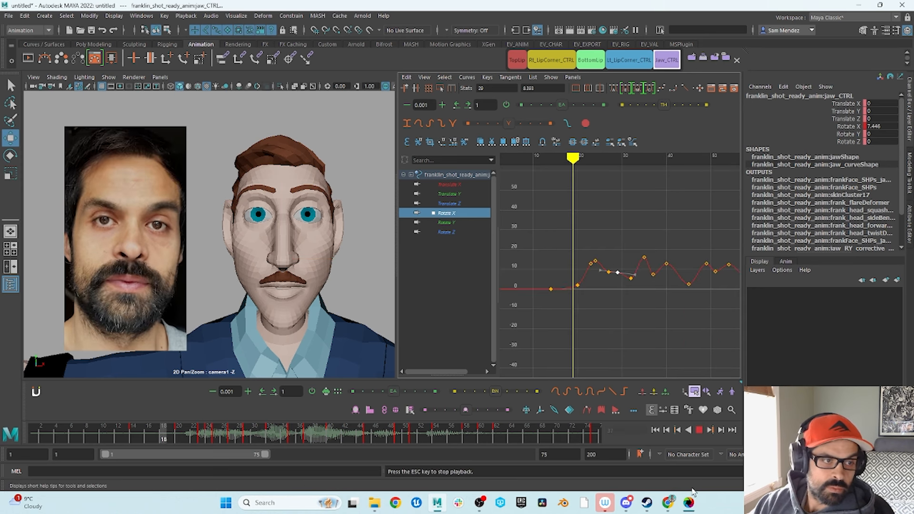
# Close the window of the unneeded background application while the animation plays.
pyautogui.moveTo(689, 502)
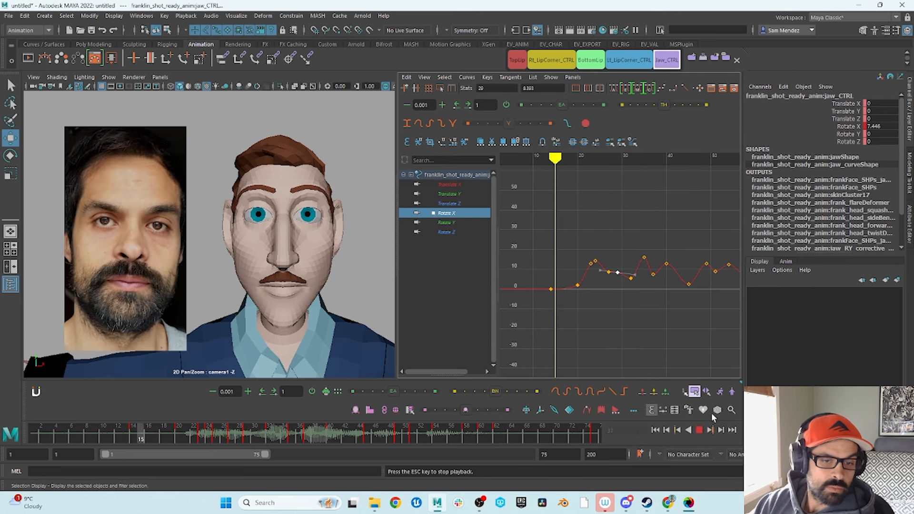
pyautogui.rightClick(689, 502)
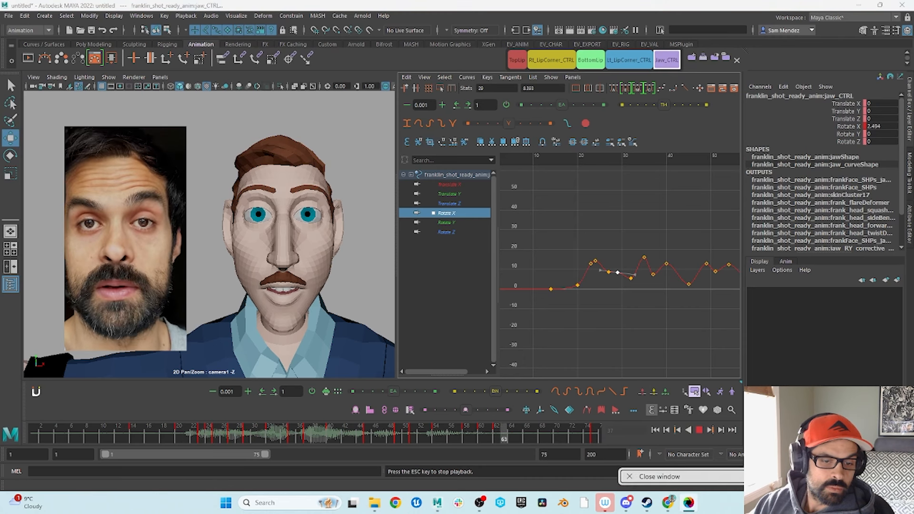
pyautogui.click(659, 477)
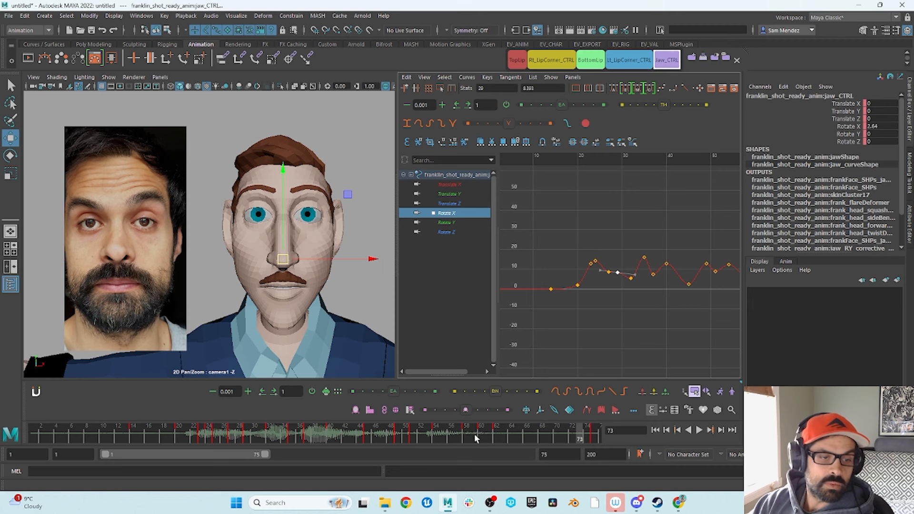
# Add a Rotate X key on the falling curve after frame 40, placing it at frame 42 at about 10.
pyautogui.click(404, 437)
pyautogui.moveTo(404, 436)
pyautogui.mouseDown()
pyautogui.moveTo(320, 429)
pyautogui.moveTo(360, 431)
pyautogui.moveTo(331, 434)
pyautogui.moveTo(351, 448)
pyautogui.mouseUp()
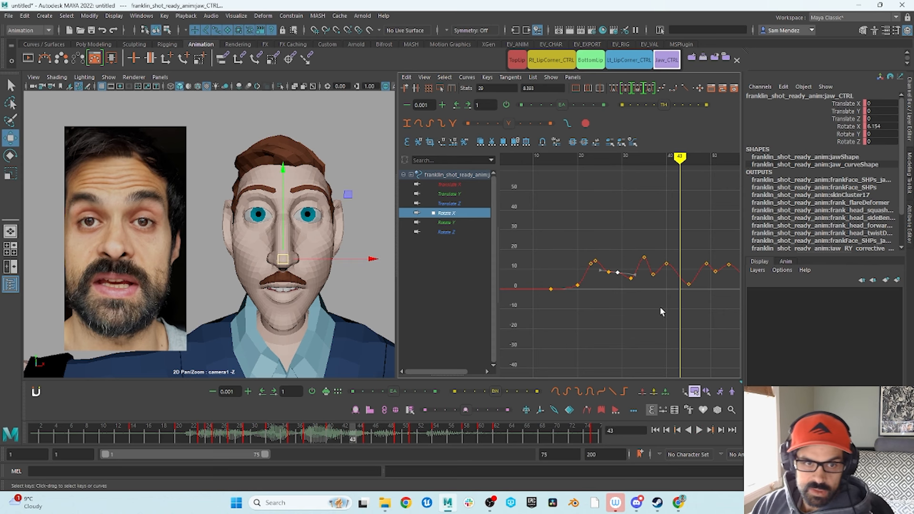
pyautogui.keyDown('alt'); pyautogui.keyDown('shift'); pyautogui.moveTo(661, 308); pyautogui.dragTo(676, 289, button='right'); pyautogui.keyUp('shift'); pyautogui.keyUp('alt')
pyautogui.keyDown('alt'); pyautogui.moveTo(673, 288); pyautogui.dragTo(578, 283, button='middle'); pyautogui.keyUp('alt')
pyautogui.moveTo(618, 260); pyautogui.dragTo(605, 281)
pyautogui.rightClick(622, 277)
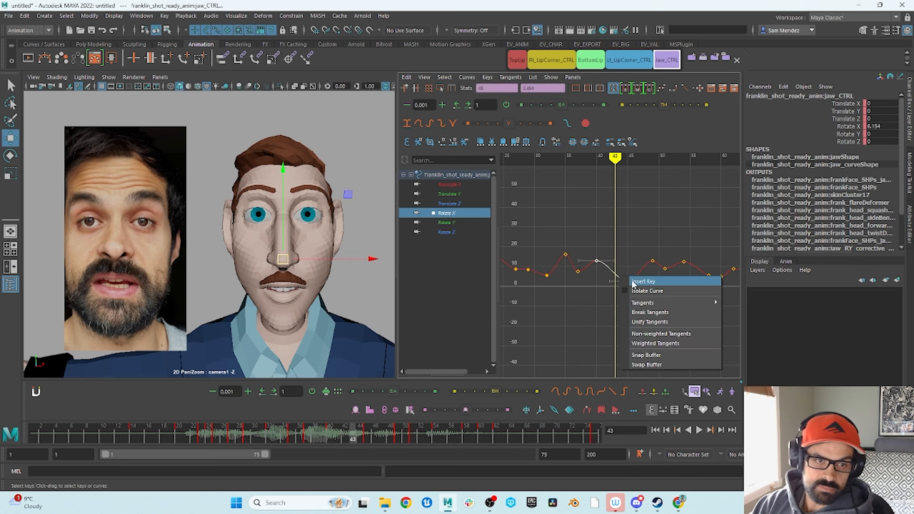
pyautogui.click(633, 282)
pyautogui.moveTo(610, 283); pyautogui.dragTo(607, 270, button='middle')
pyautogui.press('f')
pyautogui.keyDown('alt'); pyautogui.keyDown('shift'); pyautogui.moveTo(649, 273); pyautogui.dragTo(620, 292, button='right'); pyautogui.keyUp('shift'); pyautogui.keyUp('alt')
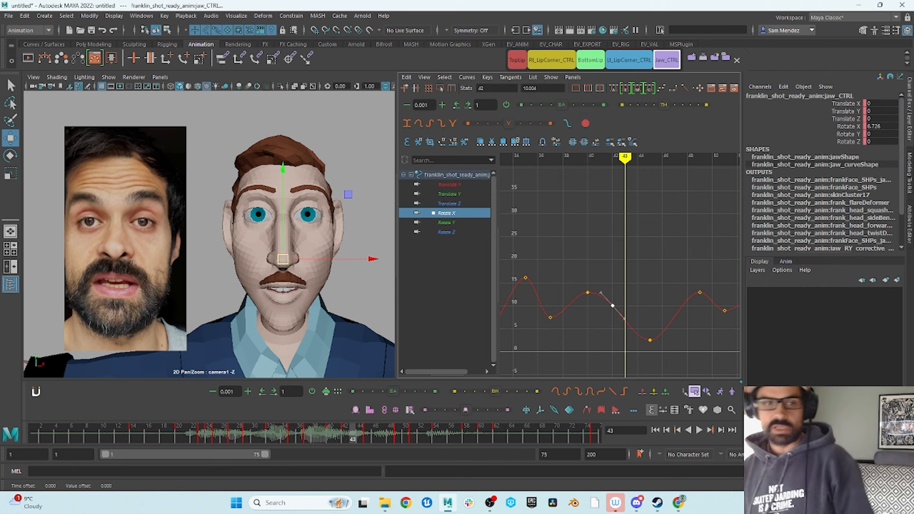
# Raise the Rotate X key at frame 45 to about 6.4 to match the reference mouth.
pyautogui.click(345, 440)
pyautogui.moveTo(347, 439); pyautogui.dragTo(366, 461)
pyautogui.moveTo(649, 340); pyautogui.dragTo(647, 324)
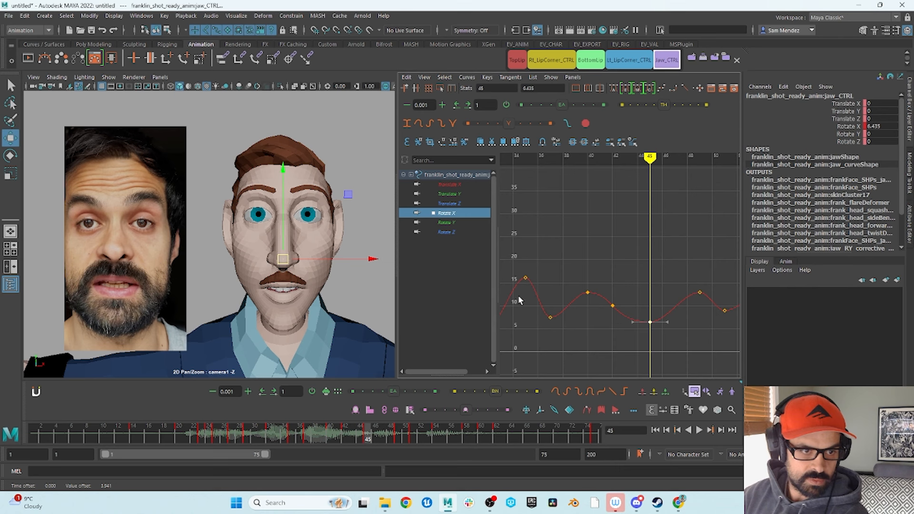
# Lower the bottom lip controls to about -0.19 in Translate Y and raise the top lip controls to about 0.11.
pyautogui.click(630, 63)
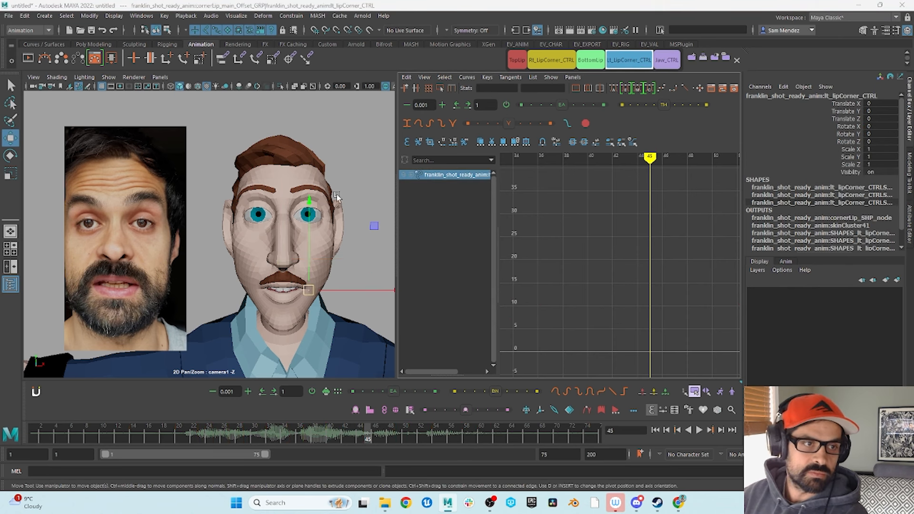
pyautogui.click(591, 60)
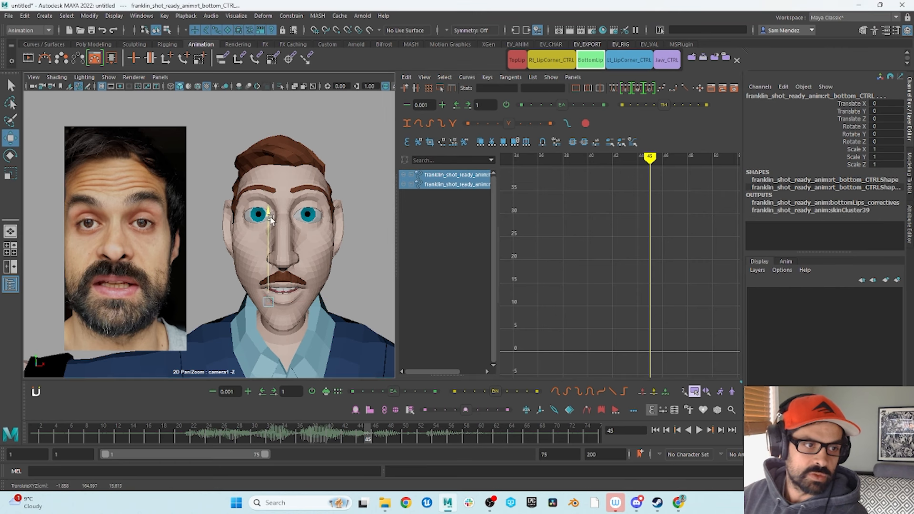
pyautogui.moveTo(271, 219); pyautogui.dragTo(271, 226)
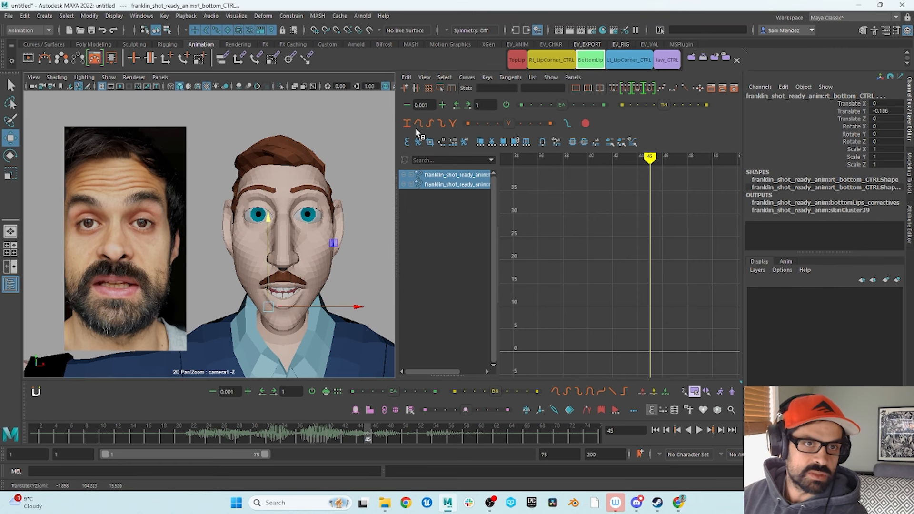
pyautogui.click(517, 60)
pyautogui.moveTo(270, 203); pyautogui.dragTo(271, 199)
pyautogui.moveTo(186, 433)
pyautogui.mouseDown()
pyautogui.moveTo(360, 452)
pyautogui.moveTo(330, 455)
pyautogui.mouseUp()
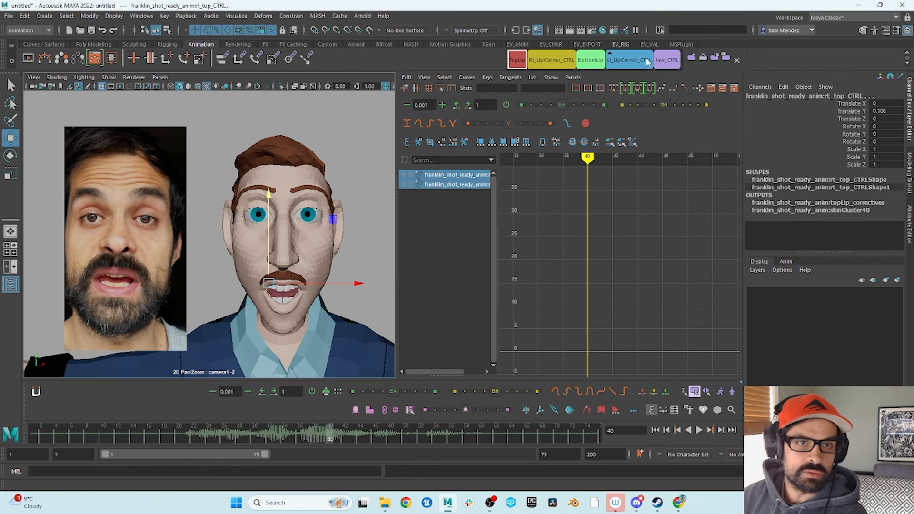
# Scale down the jaw's Rotate X keys from frame 37 to 45, bringing the frame 40 peak to about 10.
pyautogui.click(667, 60)
pyautogui.press('f')
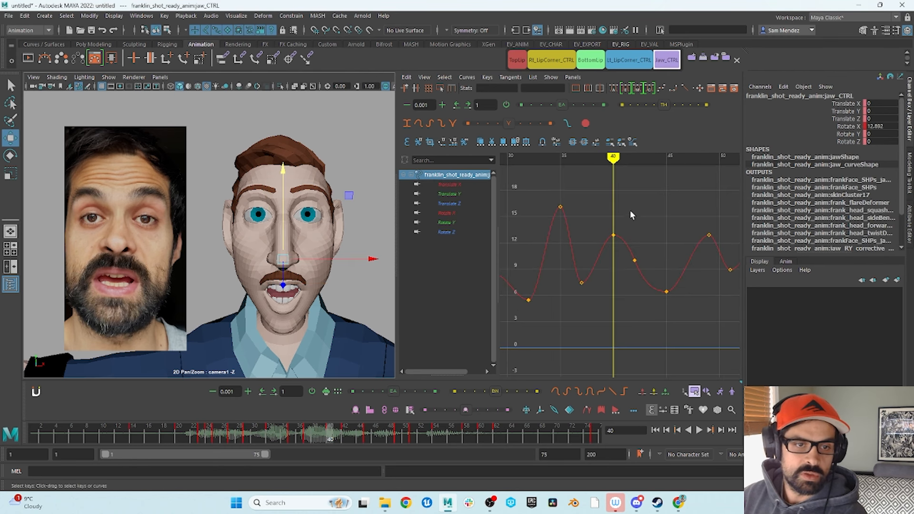
pyautogui.moveTo(581, 307); pyautogui.dragTo(581, 306)
pyautogui.press('r')
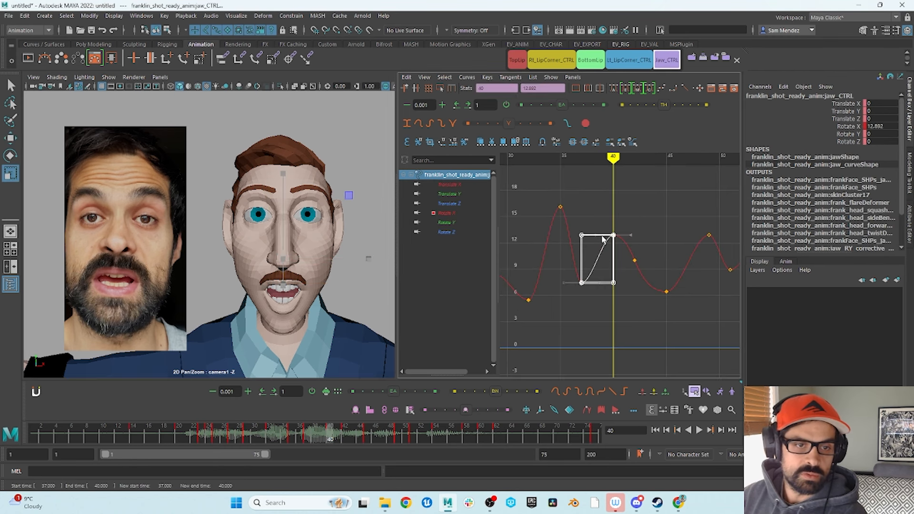
pyautogui.moveTo(673, 220); pyautogui.dragTo(604, 263)
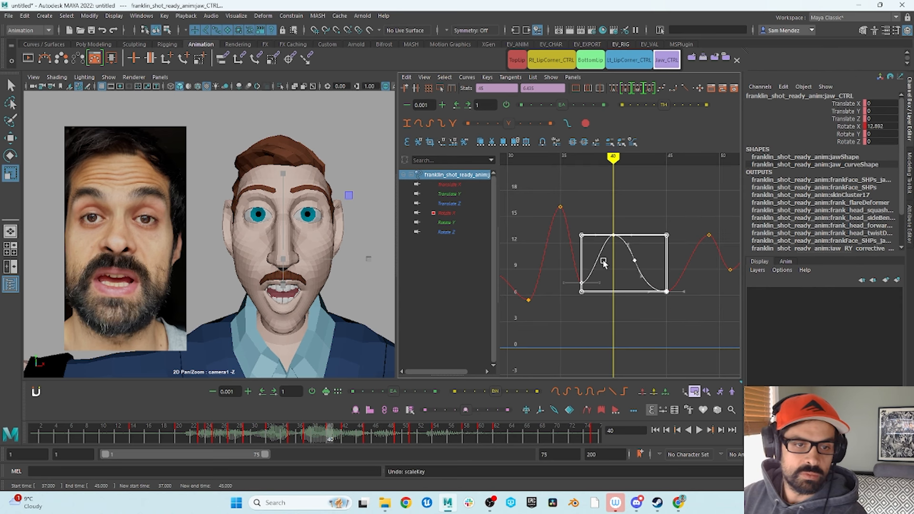
pyautogui.moveTo(623, 234); pyautogui.dragTo(623, 260)
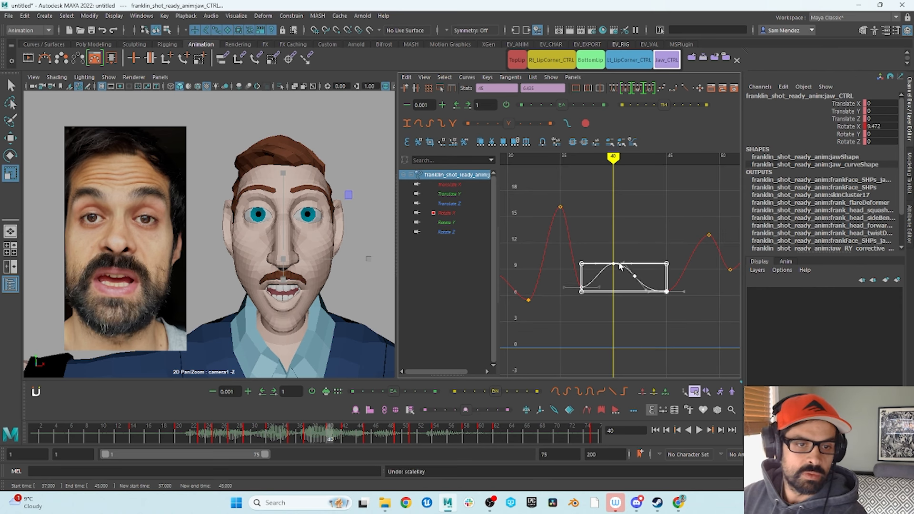
pyautogui.click(639, 225)
# Lower the jaw's Rotate X key at frame 35 to about 12.4 and play the animation to check it.
pyautogui.moveTo(296, 443)
pyautogui.mouseDown()
pyautogui.moveTo(303, 431)
pyautogui.moveTo(277, 434)
pyautogui.moveTo(290, 440)
pyautogui.mouseUp()
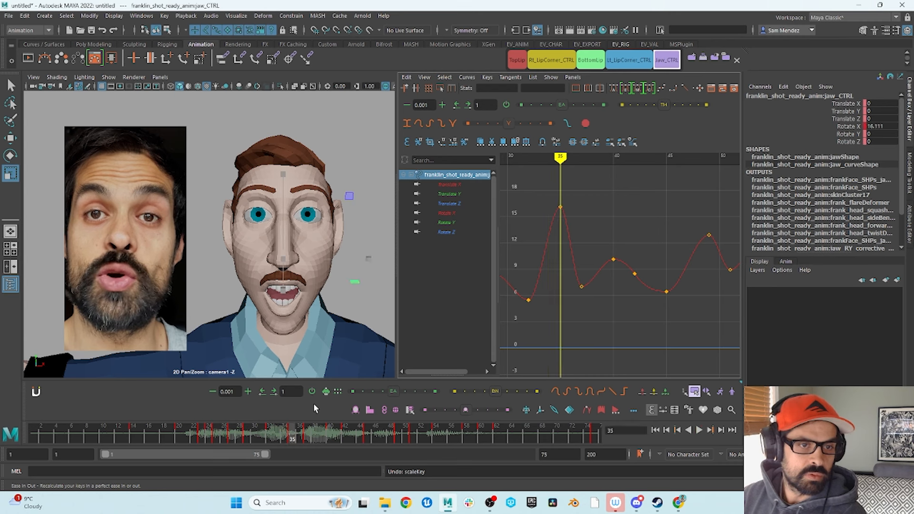
pyautogui.press('w')
pyautogui.moveTo(578, 193); pyautogui.dragTo(551, 226)
pyautogui.moveTo(552, 226); pyautogui.dragTo(618, 225, button='middle')
pyautogui.keyDown('alt'); pyautogui.moveTo(619, 224); pyautogui.dragTo(458, 365, button='right'); pyautogui.keyUp('alt')
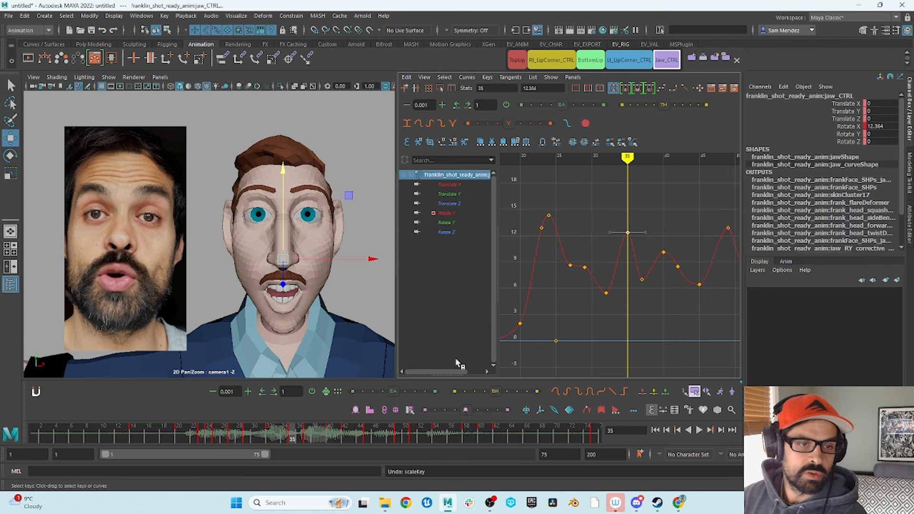
pyautogui.click(254, 437)
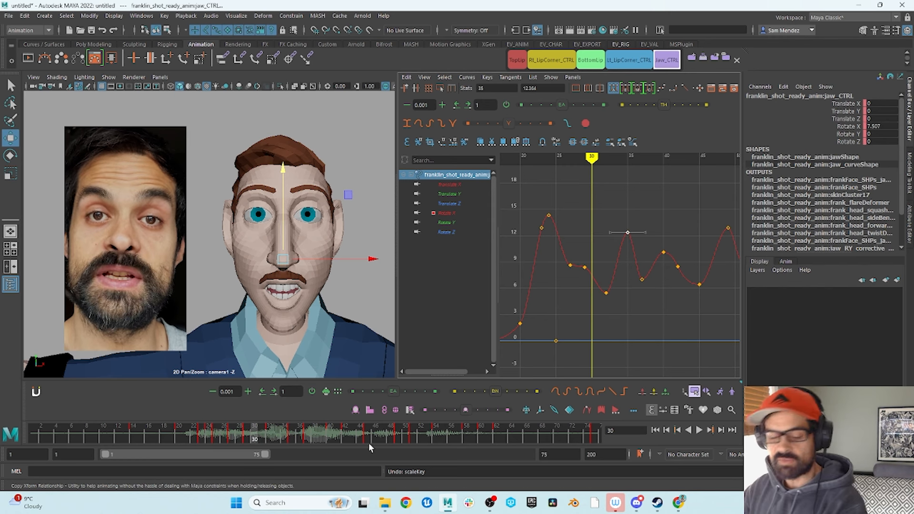
pyautogui.hotkey('alt', 'v')
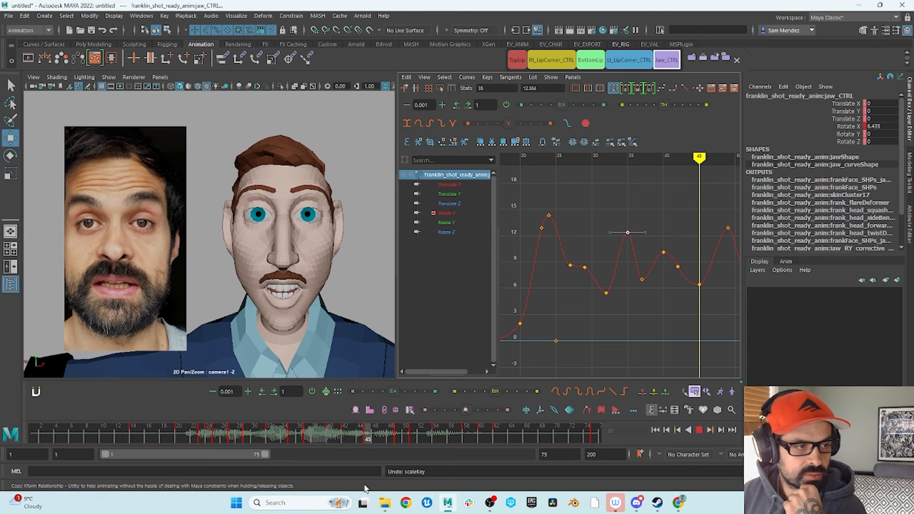
pyautogui.hotkey('alt', 'v')
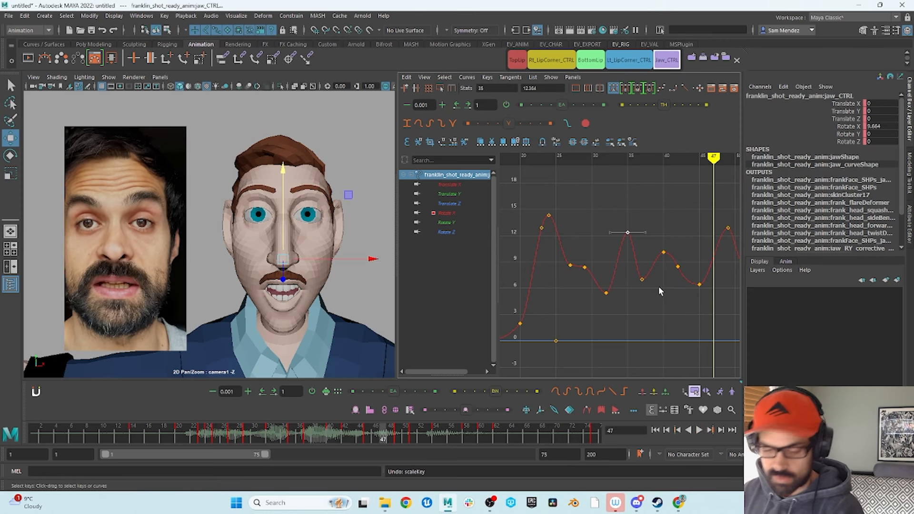
# Set a jaw key at frame 47 and lower its Rotate X value to about 7.4.
pyautogui.keyDown('alt'); pyautogui.moveTo(647, 290); pyautogui.dragTo(577, 275, button='middle'); pyautogui.keyUp('alt')
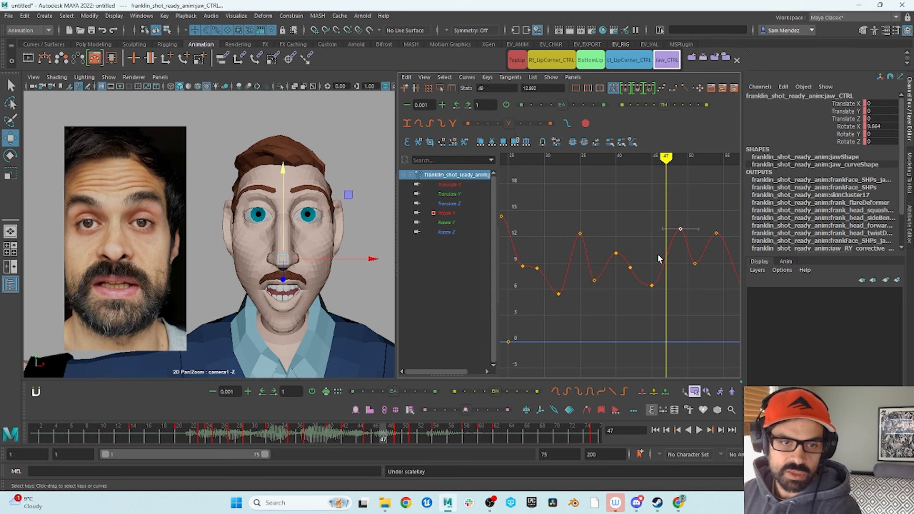
pyautogui.press('s')
pyautogui.moveTo(669, 260); pyautogui.dragTo(661, 273, button='middle')
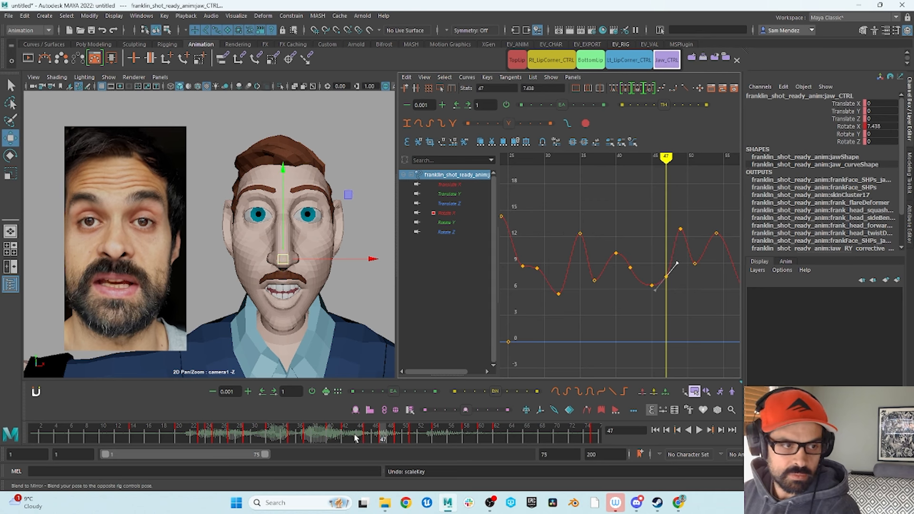
# Insert a Rotate X key at frame 50 and raise it to about 11.5.
pyautogui.moveTo(381, 436); pyautogui.dragTo(403, 474)
pyautogui.keyDown('alt'); pyautogui.moveTo(690, 225); pyautogui.dragTo(648, 237, button='middle'); pyautogui.keyUp('alt')
pyautogui.keyDown('alt'); pyautogui.keyDown('shift'); pyautogui.moveTo(649, 237); pyautogui.dragTo(659, 242, button='right'); pyautogui.keyUp('shift'); pyautogui.keyUp('alt')
pyautogui.rightClick(679, 255)
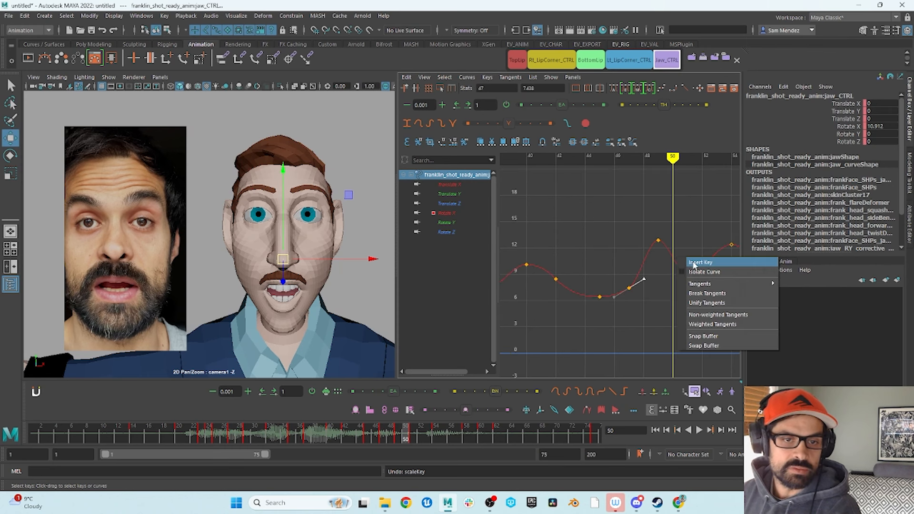
pyautogui.click(694, 262)
pyautogui.moveTo(691, 234); pyautogui.dragTo(666, 266)
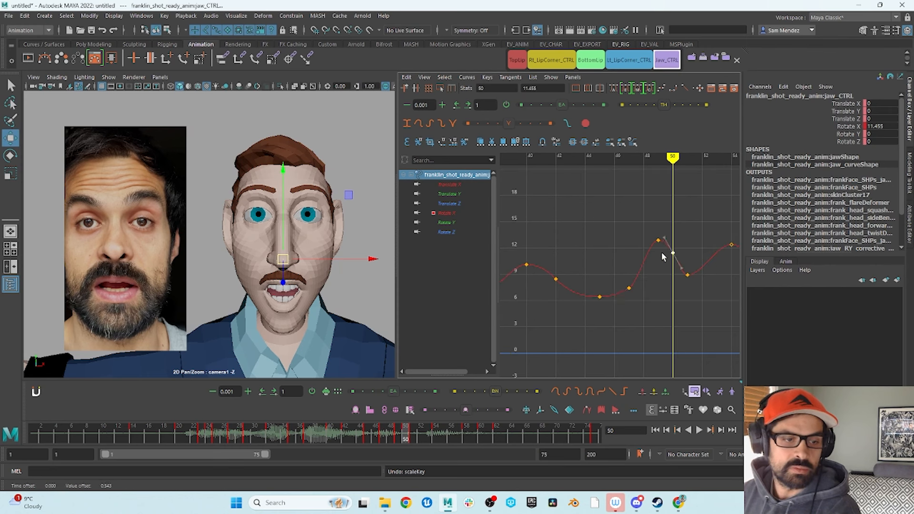
# Raise the Rotate X key at frame 51 to about 11.9 and delete the key at frame 50.
pyautogui.moveTo(408, 440); pyautogui.dragTo(413, 436)
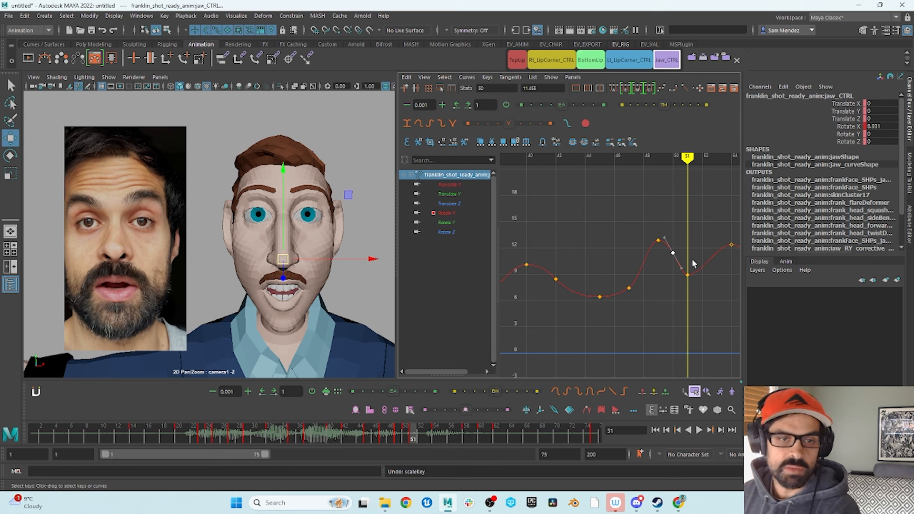
pyautogui.press('r')
pyautogui.moveTo(657, 284); pyautogui.dragTo(672, 250)
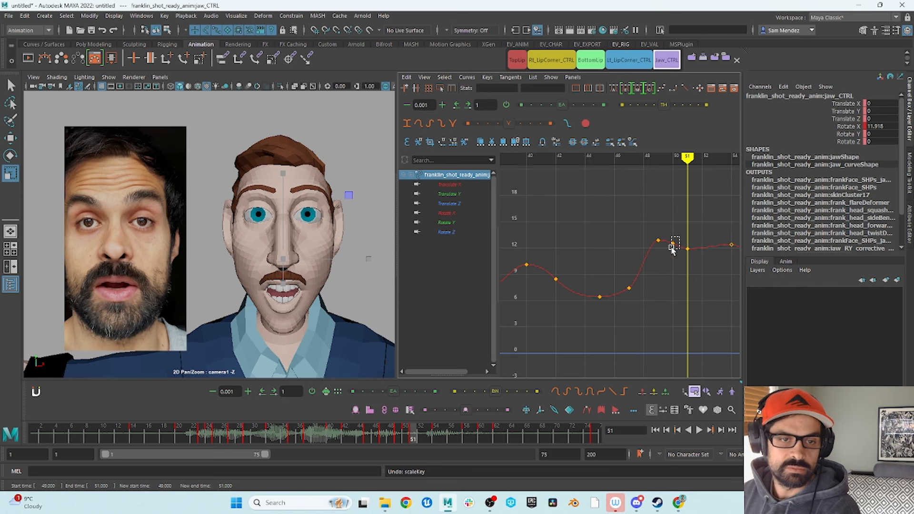
pyautogui.press('Delete')
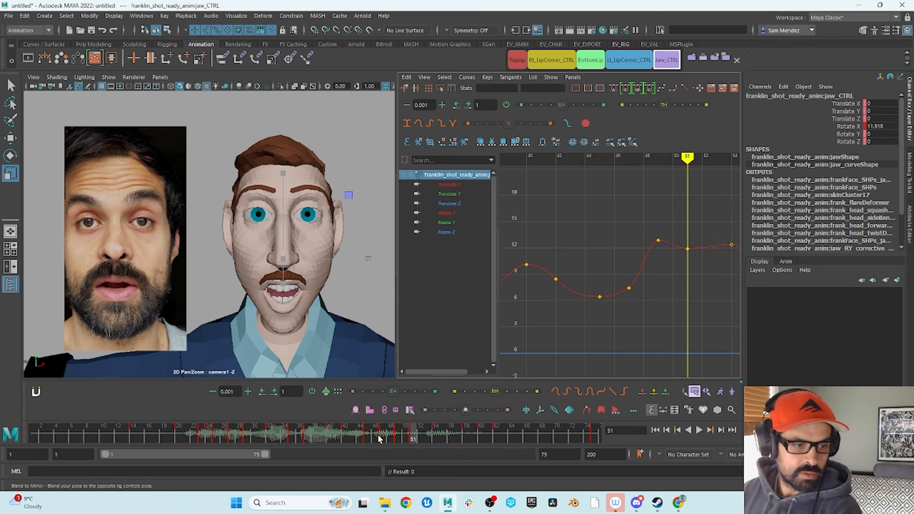
# Lower the Rotate X key at frame 54 to about 11.4 and angle the frame 51 tangent downward.
pyautogui.moveTo(380, 439); pyautogui.dragTo(427, 457)
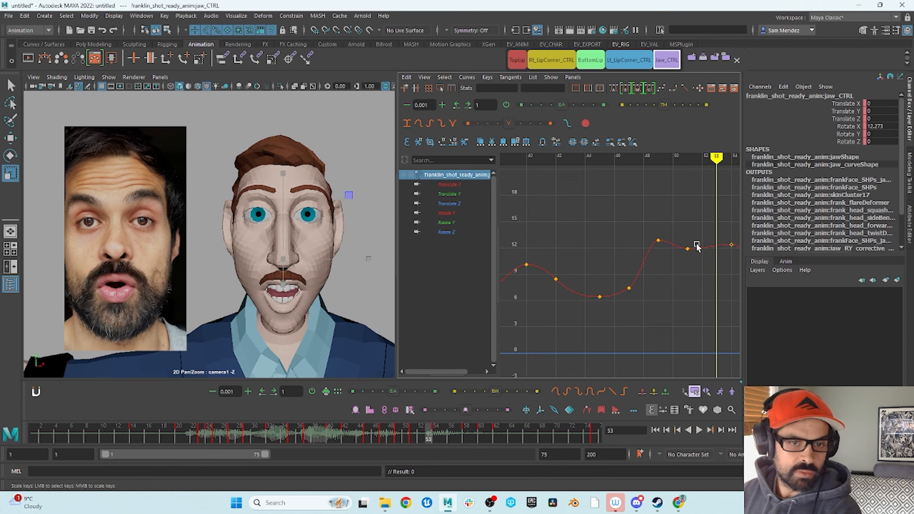
pyautogui.keyDown('alt'); pyautogui.moveTo(738, 234); pyautogui.dragTo(696, 242, button='middle'); pyautogui.keyUp('alt')
pyautogui.moveTo(697, 242); pyautogui.dragTo(679, 273)
pyautogui.moveTo(682, 275); pyautogui.dragTo(668, 294, button='middle')
pyautogui.keyDown('alt'); pyautogui.keyDown('shift'); pyautogui.moveTo(668, 294); pyautogui.dragTo(659, 257, button='right'); pyautogui.keyUp('shift'); pyautogui.keyUp('alt')
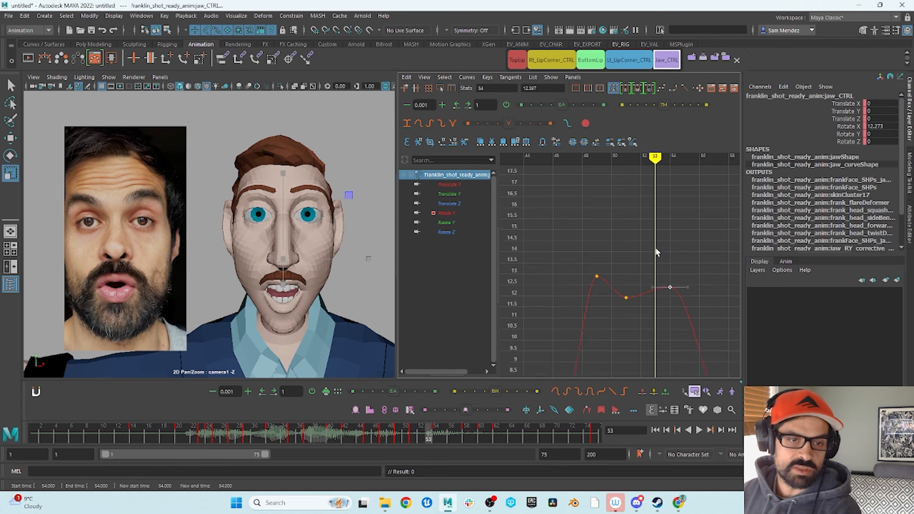
pyautogui.press('w')
pyautogui.moveTo(675, 296); pyautogui.dragTo(676, 318, button='middle')
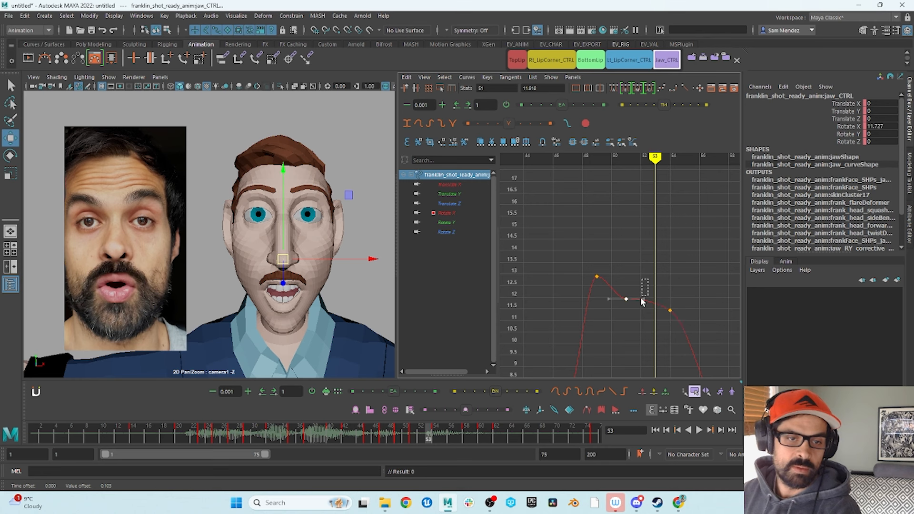
pyautogui.moveTo(388, 450); pyautogui.dragTo(268, 468)
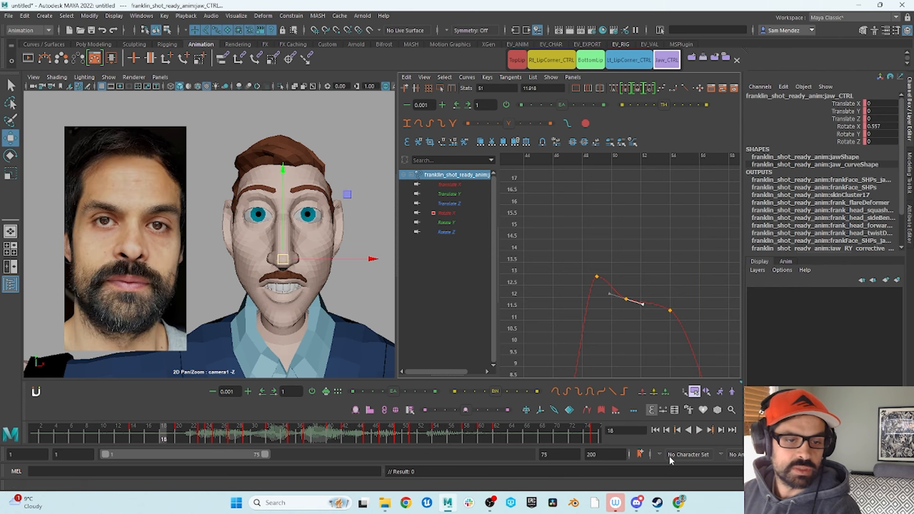
# Play back the shot to review the jaw motion against the reference, and return to frame 14.
pyautogui.click(700, 431)
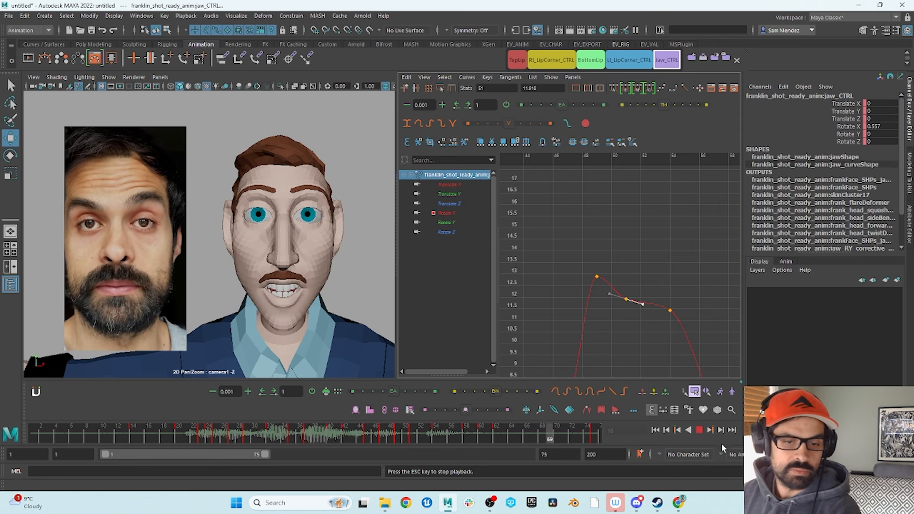
pyautogui.click(700, 431)
pyautogui.moveTo(142, 433)
pyautogui.mouseDown()
pyautogui.moveTo(83, 433)
pyautogui.moveTo(133, 439)
pyautogui.mouseUp()
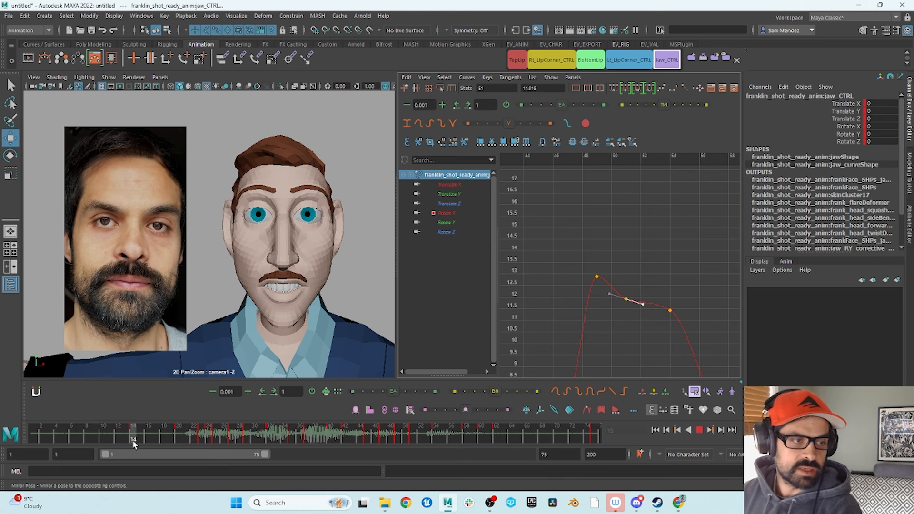
# Reset Translate X, Y and Z of the top and bottom lip controls to 0.
pyautogui.click(591, 62)
pyautogui.click(517, 60)
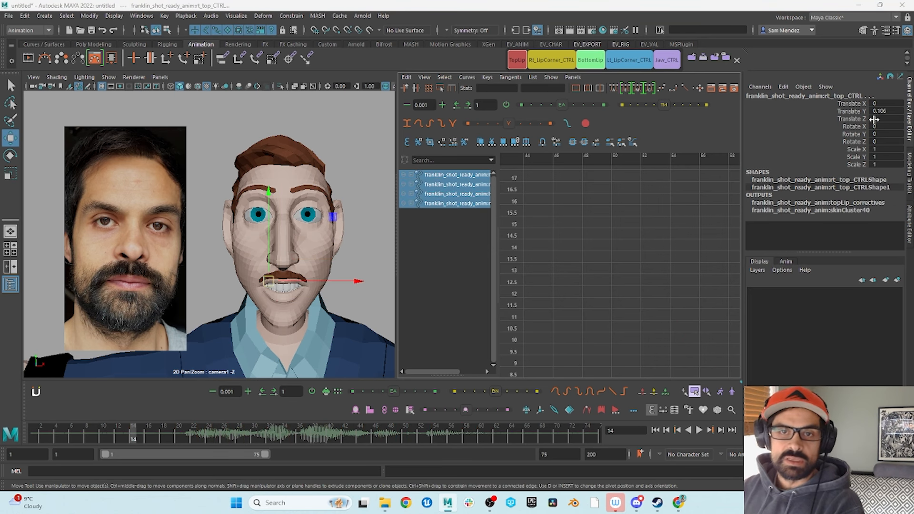
pyautogui.moveTo(876, 103); pyautogui.dragTo(878, 114)
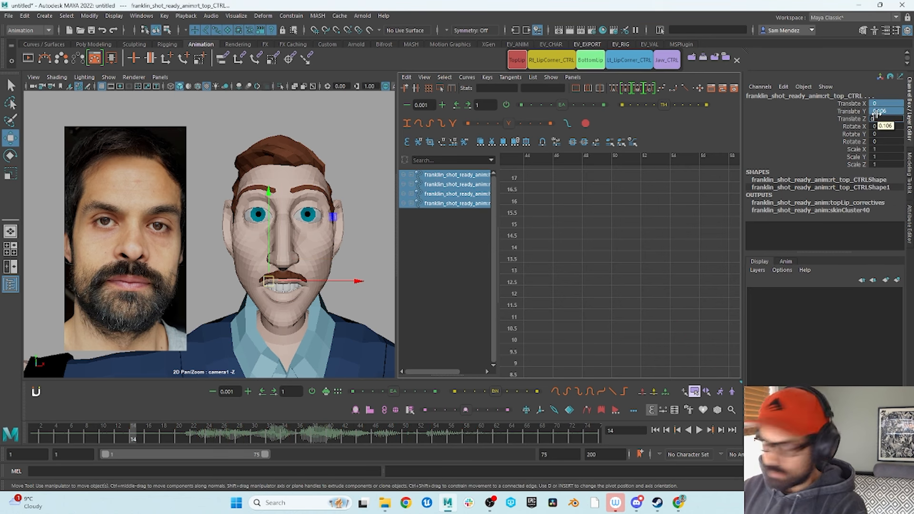
pyautogui.write('0')
pyautogui.press('Return')
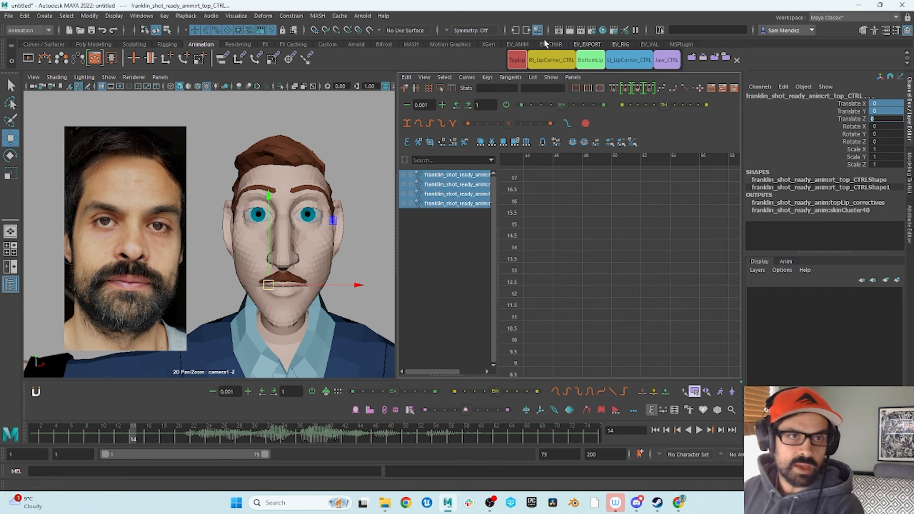
# Set a key on the top and bottom lip controls at frame 19 with the lips still closed.
pyautogui.click(558, 62)
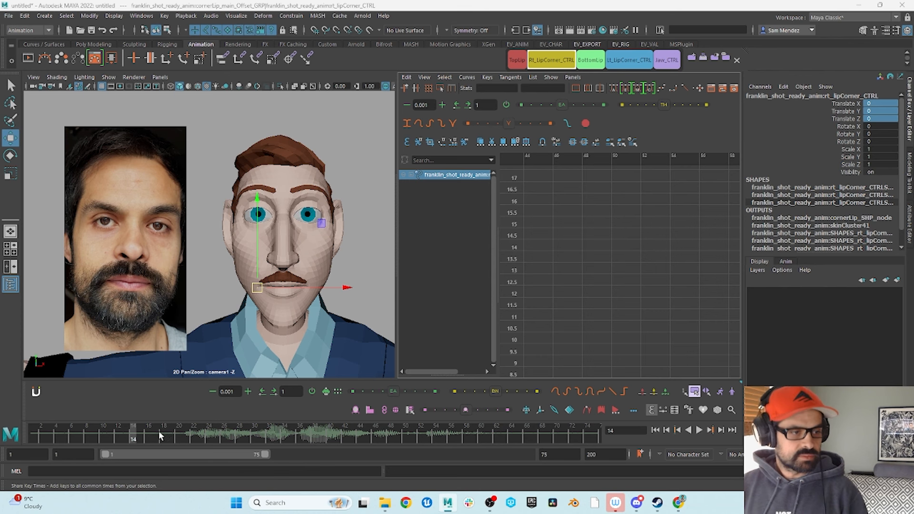
pyautogui.click(140, 437)
pyautogui.moveTo(138, 435)
pyautogui.mouseDown()
pyautogui.moveTo(218, 442)
pyautogui.moveTo(170, 458)
pyautogui.moveTo(199, 468)
pyautogui.moveTo(183, 437)
pyautogui.moveTo(171, 440)
pyautogui.mouseUp()
pyautogui.click(518, 62)
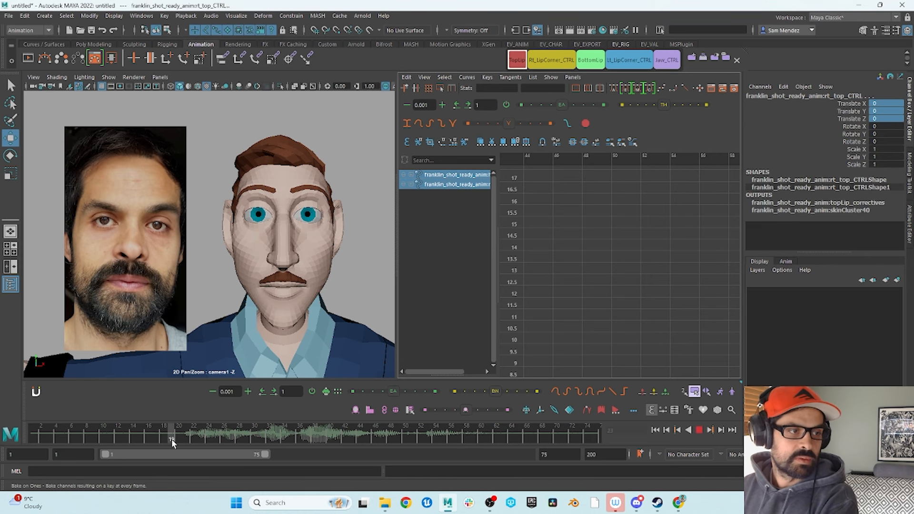
pyautogui.click(598, 62)
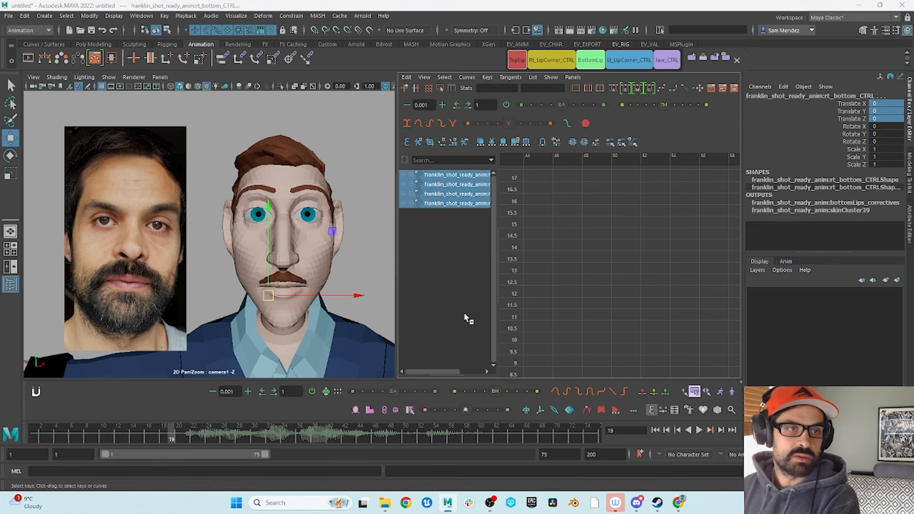
# Scale down the jaw's Rotate X keys from frames 23 to 32 so that frame 24 is about 8.6.
pyautogui.moveTo(174, 441); pyautogui.dragTo(210, 444)
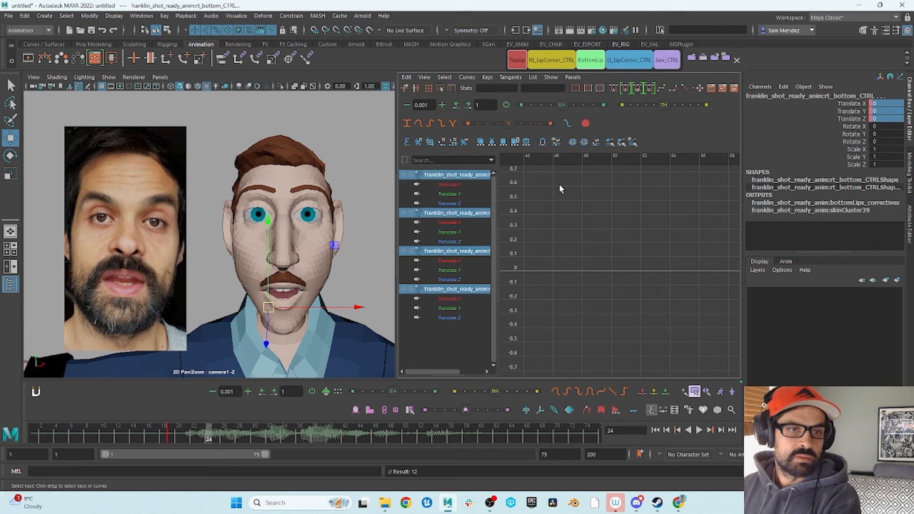
pyautogui.click(667, 60)
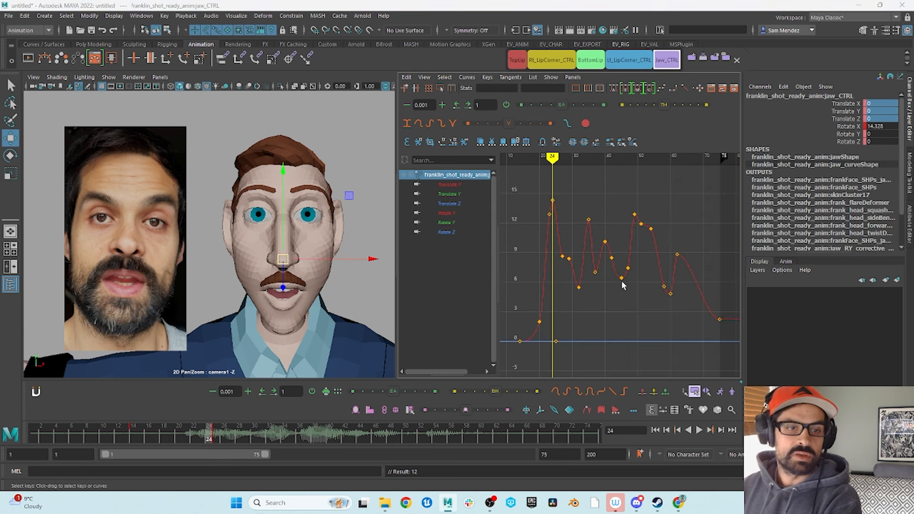
pyautogui.keyDown('alt'); pyautogui.moveTo(560, 255); pyautogui.dragTo(621, 257, button='middle'); pyautogui.keyUp('alt')
pyautogui.moveTo(621, 257)
pyautogui.keyDown('alt'); pyautogui.mouseDown(button='right')
pyautogui.moveTo(614, 261)
pyautogui.moveTo(622, 260)
pyautogui.mouseUp(button='right'); pyautogui.keyUp('alt')
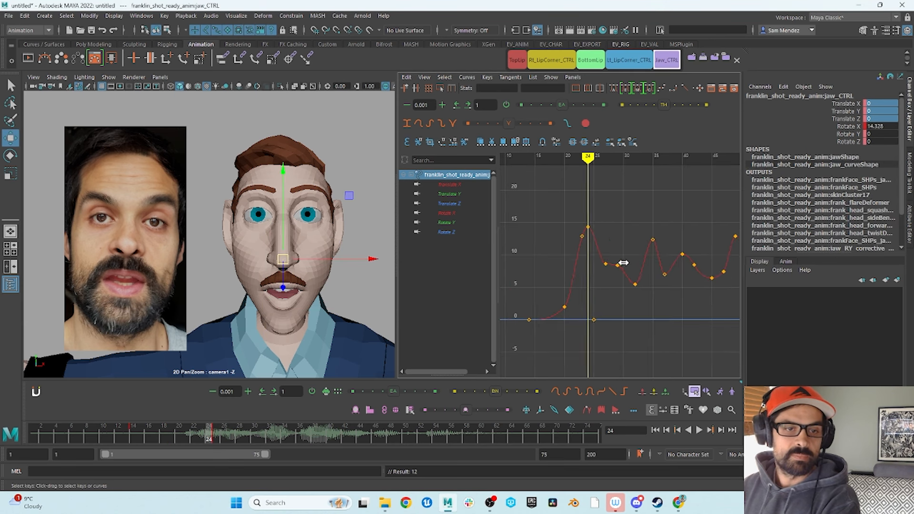
pyautogui.keyDown('alt'); pyautogui.moveTo(623, 260); pyautogui.dragTo(628, 261, button='middle'); pyautogui.keyUp('alt')
pyautogui.moveTo(588, 300); pyautogui.dragTo(588, 299)
pyautogui.press('r')
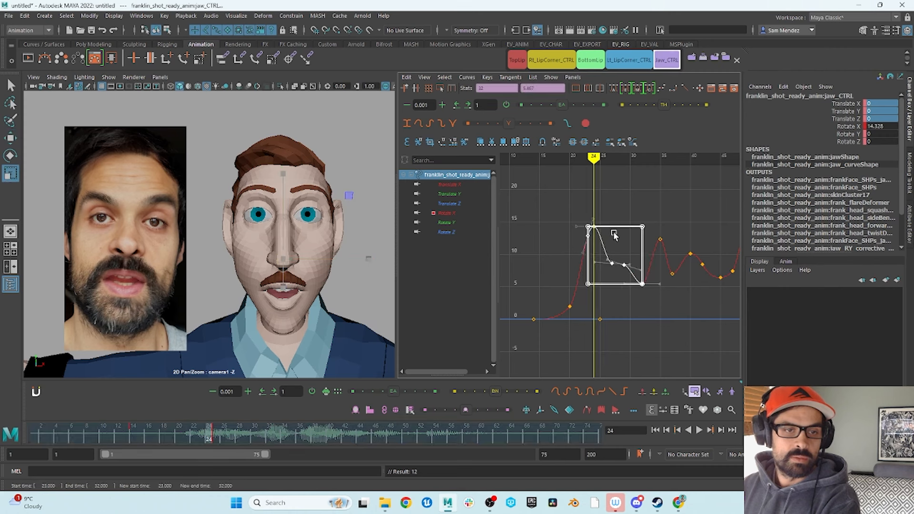
pyautogui.moveTo(616, 236); pyautogui.dragTo(619, 267)
pyautogui.keyDown('alt'); pyautogui.moveTo(680, 255); pyautogui.dragTo(634, 244, button='middle'); pyautogui.keyUp('alt')
pyautogui.keyDown('alt'); pyautogui.keyDown('shift'); pyautogui.moveTo(635, 244); pyautogui.dragTo(602, 219, button='right'); pyautogui.keyUp('shift'); pyautogui.keyUp('alt')
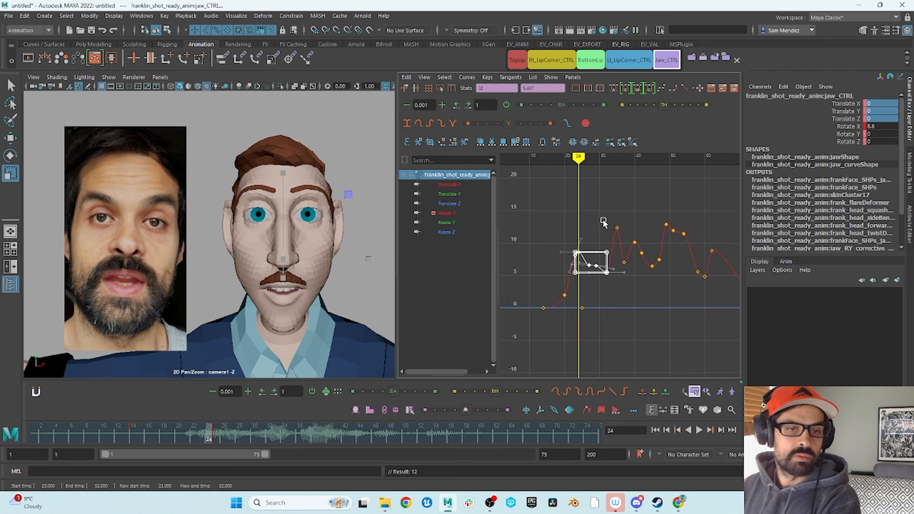
# Scale down the jaw's Rotate X keys from frames 45 to 60 so that frame 49 is about 9.7.
pyautogui.moveTo(192, 435); pyautogui.dragTo(399, 461)
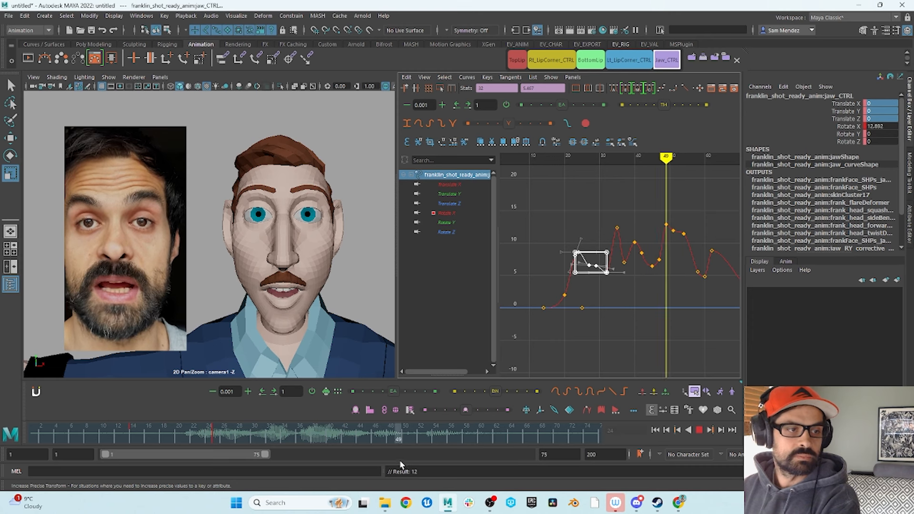
pyautogui.keyDown('alt'); pyautogui.moveTo(644, 255); pyautogui.dragTo(608, 259, button='middle'); pyautogui.keyUp('alt')
pyautogui.keyDown('alt'); pyautogui.keyDown('shift'); pyautogui.moveTo(572, 243); pyautogui.dragTo(602, 231, button='right'); pyautogui.keyUp('shift'); pyautogui.keyUp('alt')
pyautogui.keyDown('alt'); pyautogui.moveTo(602, 230); pyautogui.dragTo(597, 230, button='middle'); pyautogui.keyUp('alt')
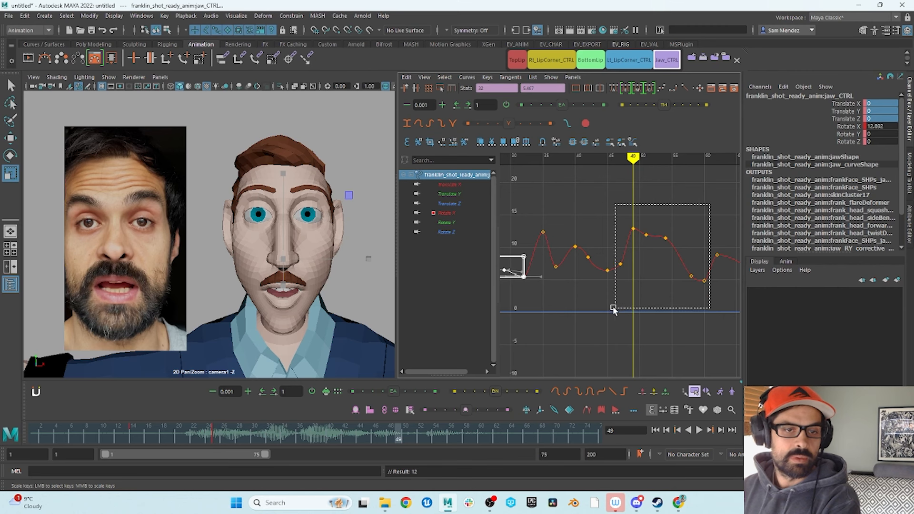
pyautogui.moveTo(709, 205); pyautogui.dragTo(614, 309)
pyautogui.moveTo(647, 227); pyautogui.dragTo(646, 248)
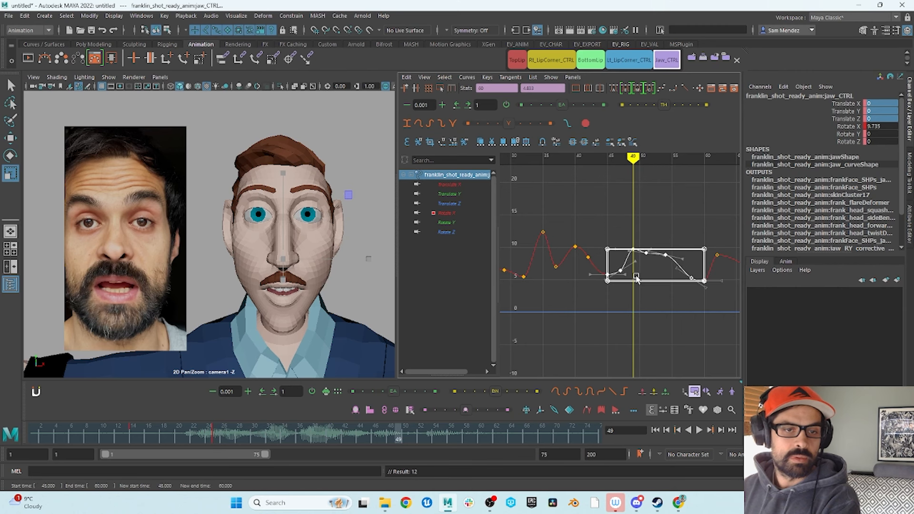
# Turn on the display of buffer curves in the graph editor and play back the rescaled jaw motion.
pyautogui.click(641, 244)
pyautogui.moveTo(602, 290); pyautogui.dragTo(602, 289)
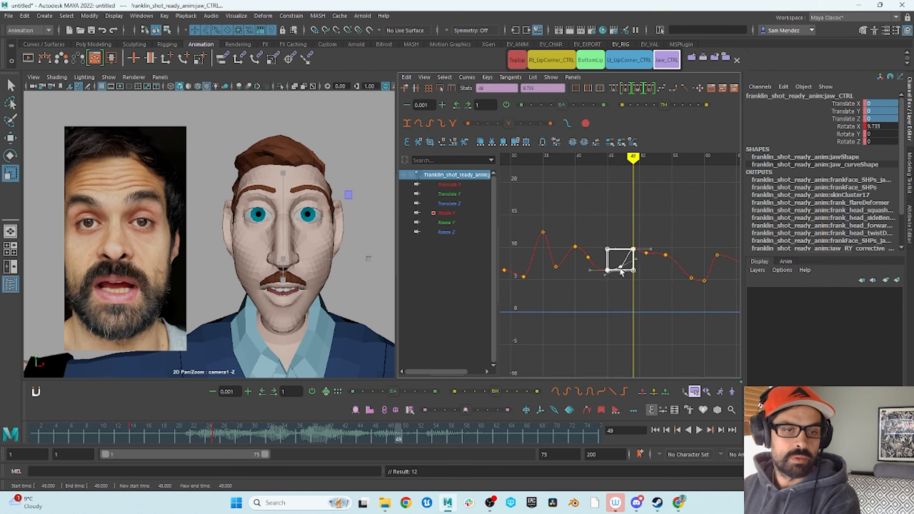
pyautogui.click(407, 78)
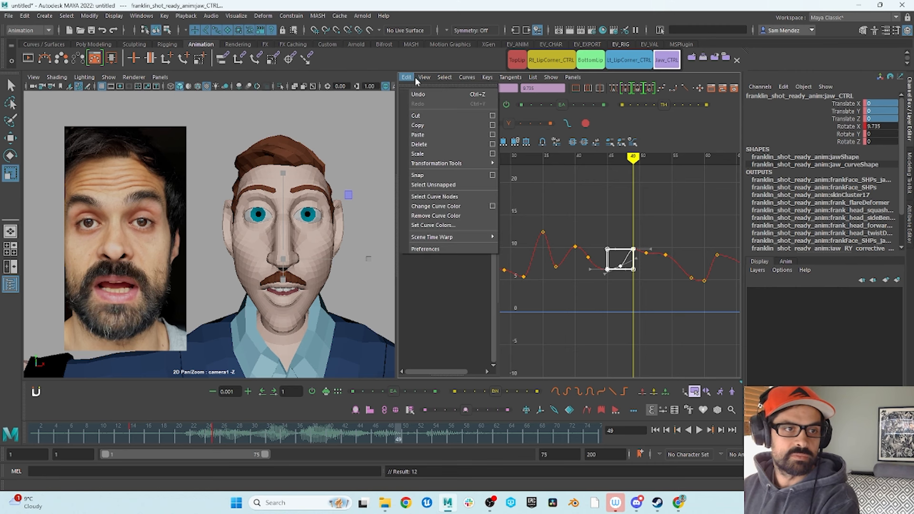
pyautogui.moveTo(424, 78)
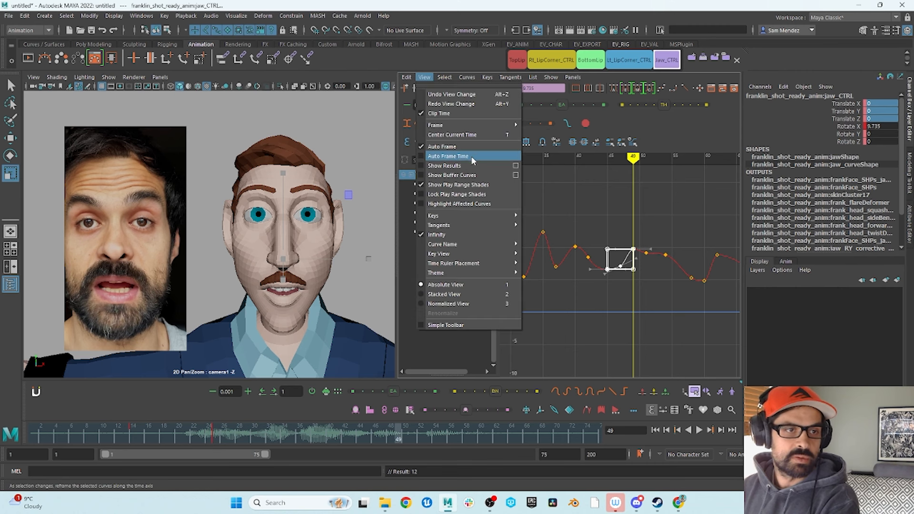
pyautogui.click(472, 176)
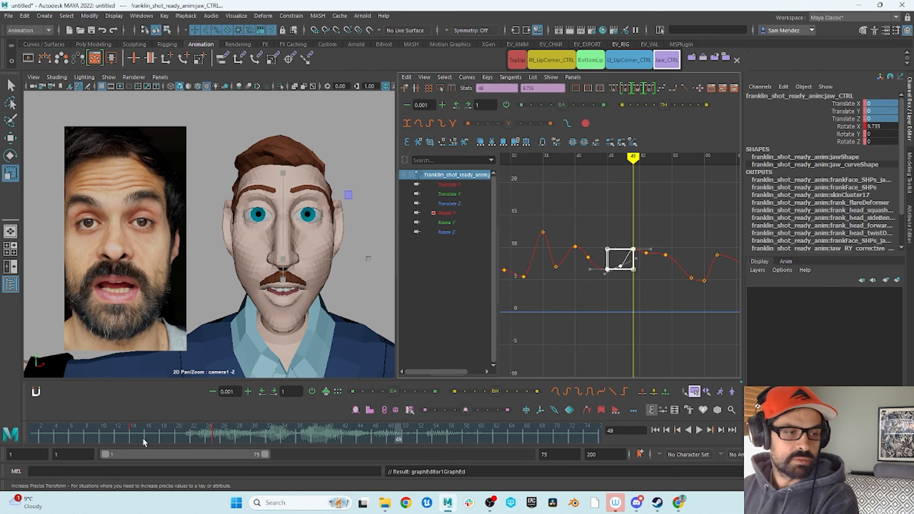
pyautogui.hotkey('alt', 'v')
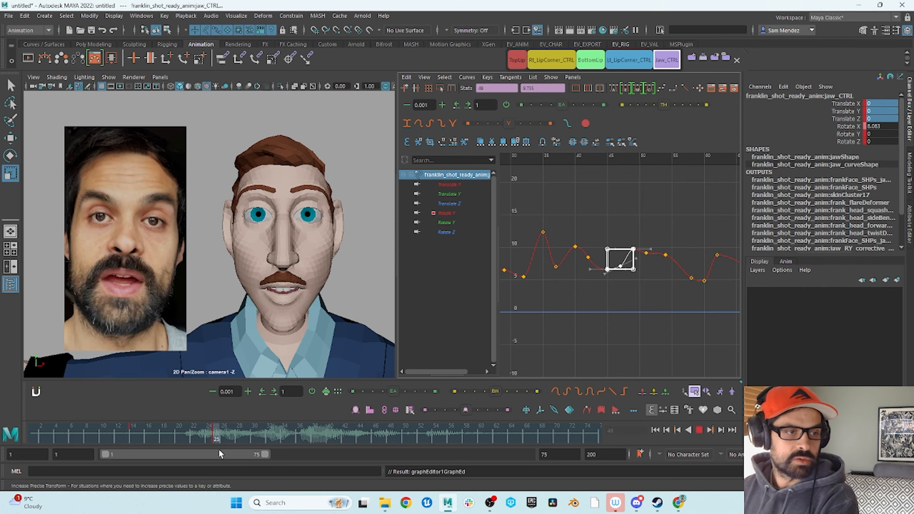
pyautogui.hotkey('alt', 'v')
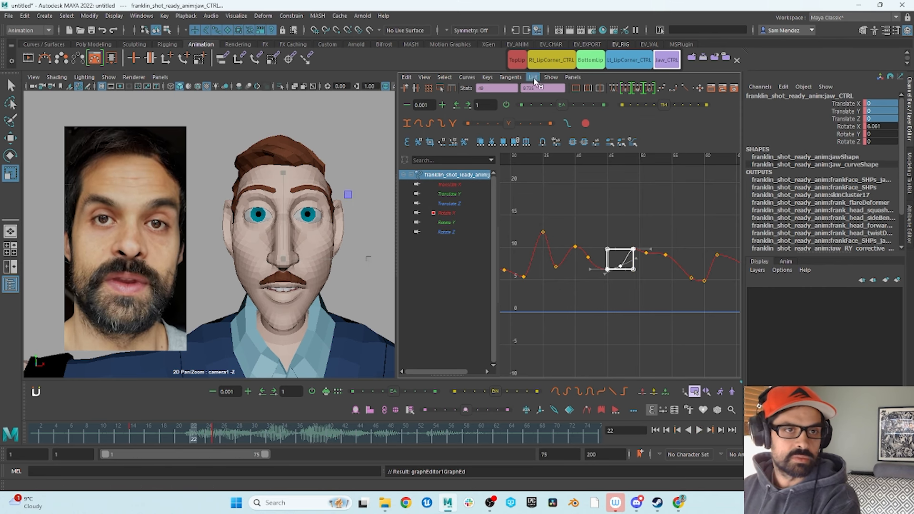
# Lower the bottom lip controls at frame 24 to a Translate Y of about -0.107 and play back the result.
pyautogui.click(591, 60)
pyautogui.click(177, 439)
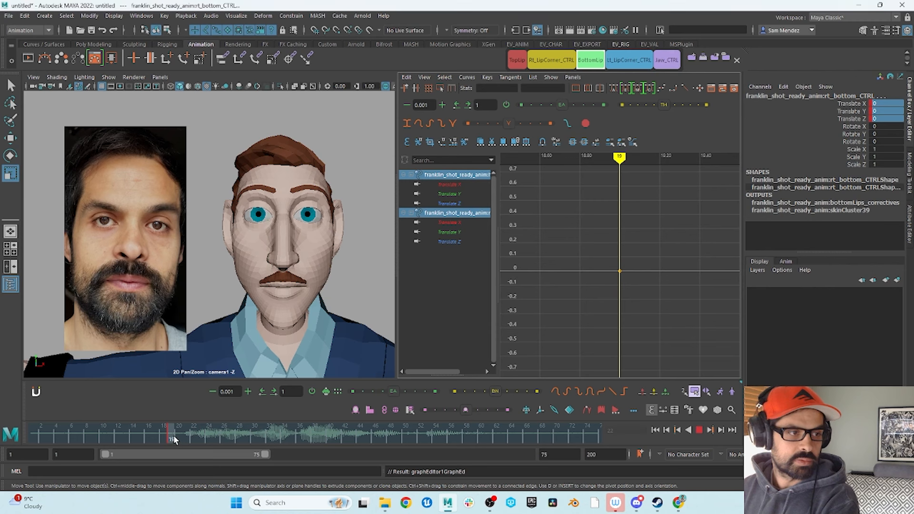
pyautogui.hotkey('alt', 'v')
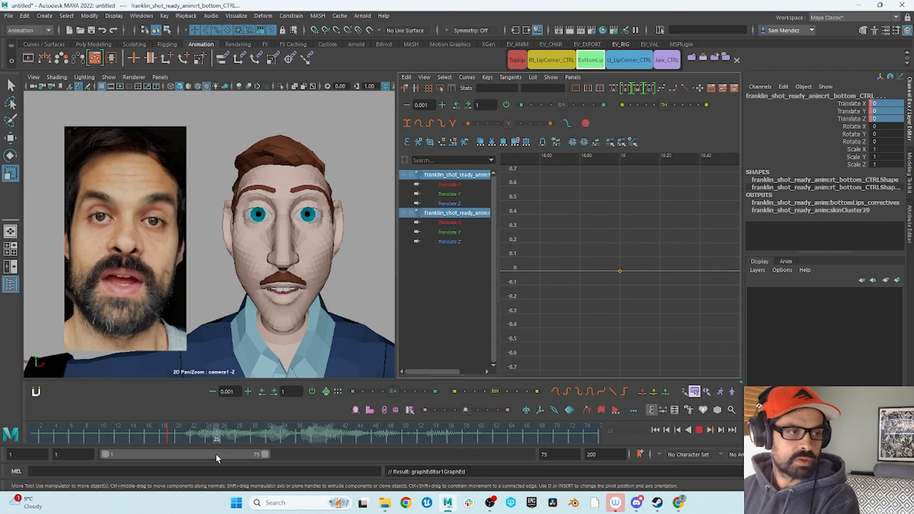
pyautogui.hotkey('alt', 'v')
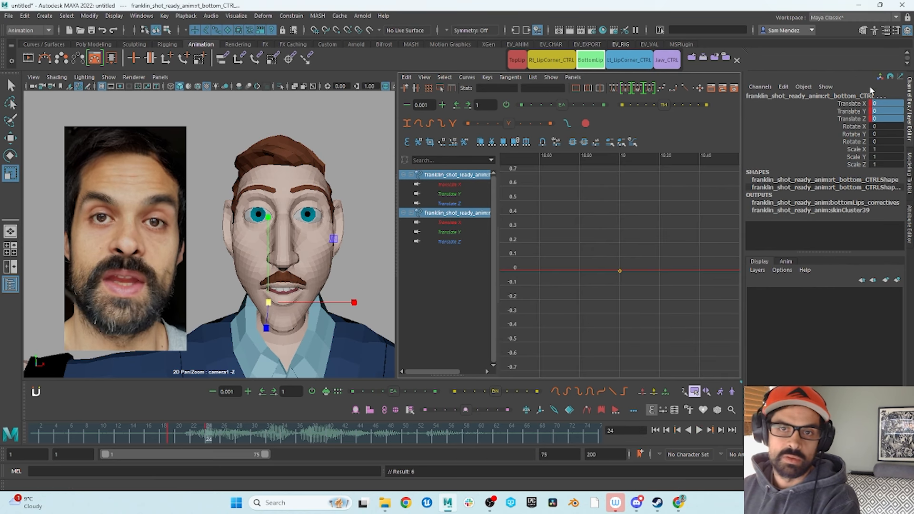
pyautogui.press('w')
pyautogui.moveTo(268, 218); pyautogui.dragTo(269, 223)
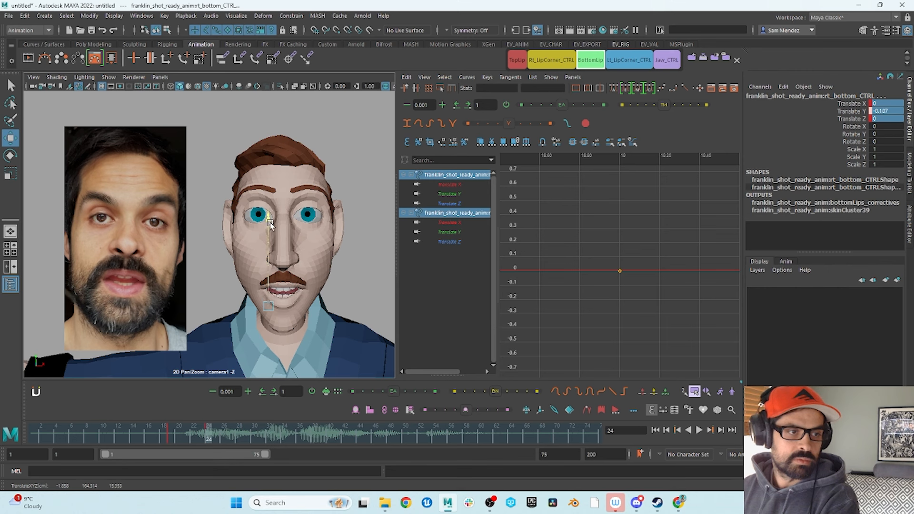
pyautogui.moveTo(270, 222); pyautogui.dragTo(270, 223)
pyautogui.hotkey('alt', 'v')
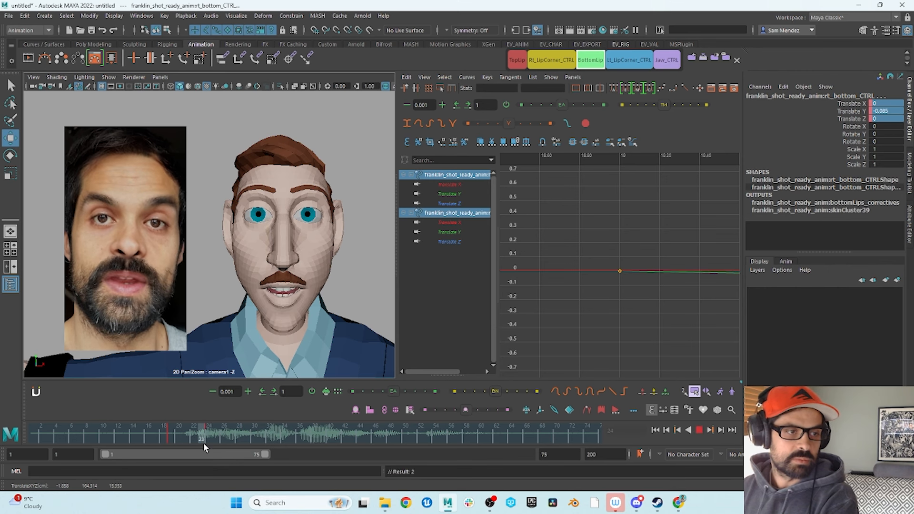
# Insert a bottom lip Translate Y key at frame 22, raise it to about -0.015, and apply auto tangents to the frame 19 and 22 keys.
pyautogui.moveTo(210, 446); pyautogui.dragTo(195, 448)
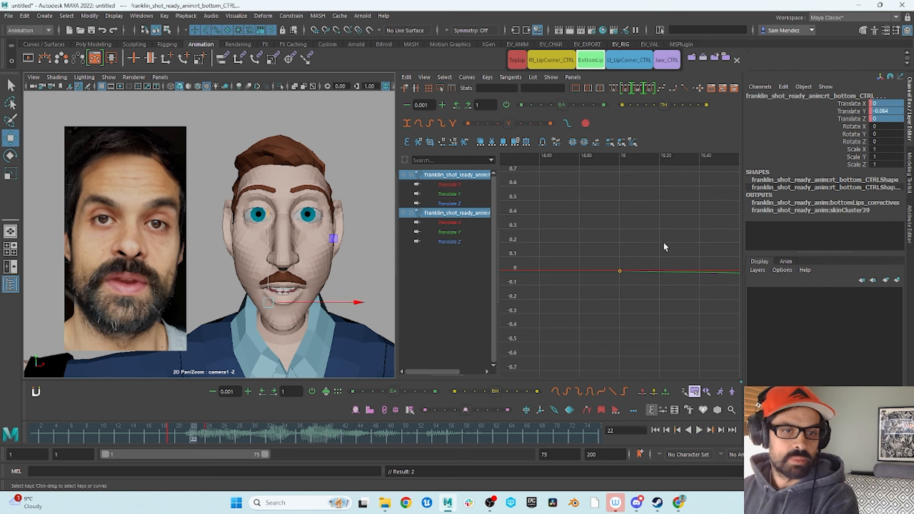
pyautogui.press('f')
pyautogui.moveTo(704, 303); pyautogui.dragTo(670, 347)
pyautogui.rightClick(671, 323)
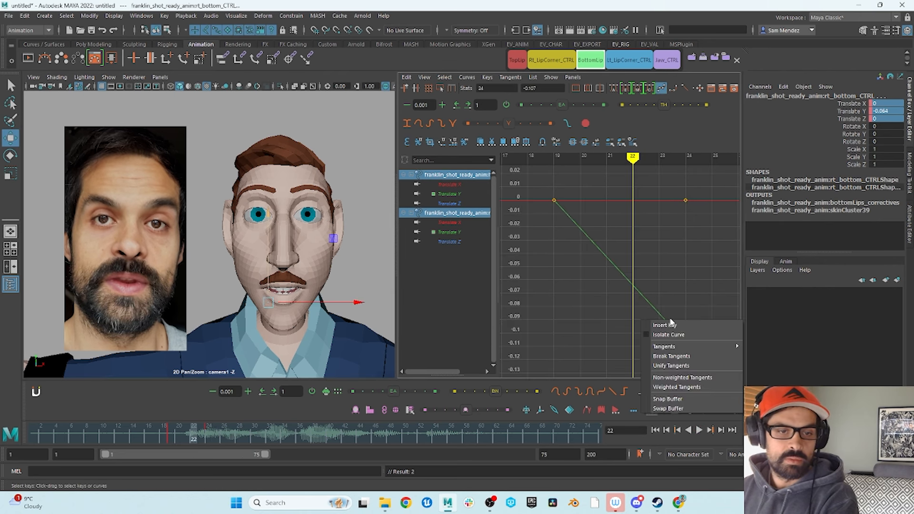
pyautogui.click(670, 325)
pyautogui.keyDown('shift'); pyautogui.moveTo(633, 285); pyautogui.dragTo(640, 209, button='middle'); pyautogui.keyUp('shift')
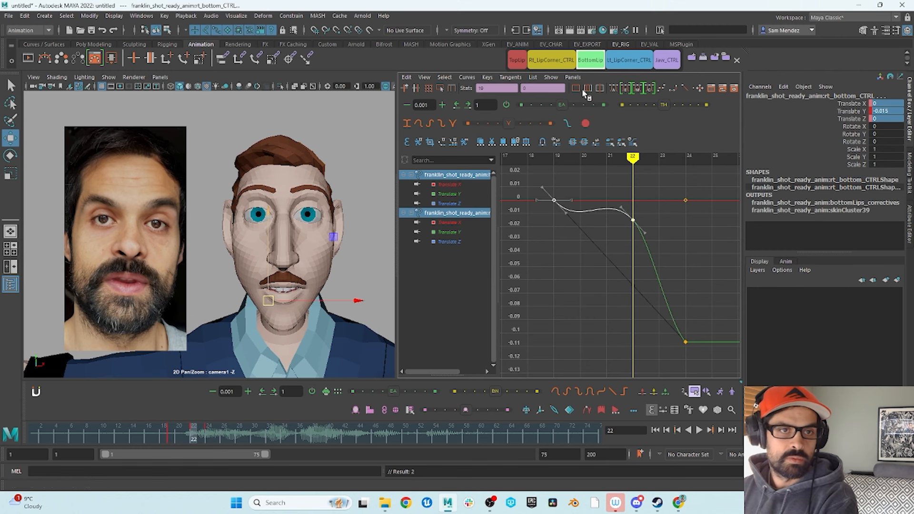
pyautogui.click(613, 89)
# Insert a bottom lip Translate Y key at frame 27, raise it to about 0.036, and smooth the curve with auto tangents.
pyautogui.moveTo(201, 433); pyautogui.dragTo(233, 447)
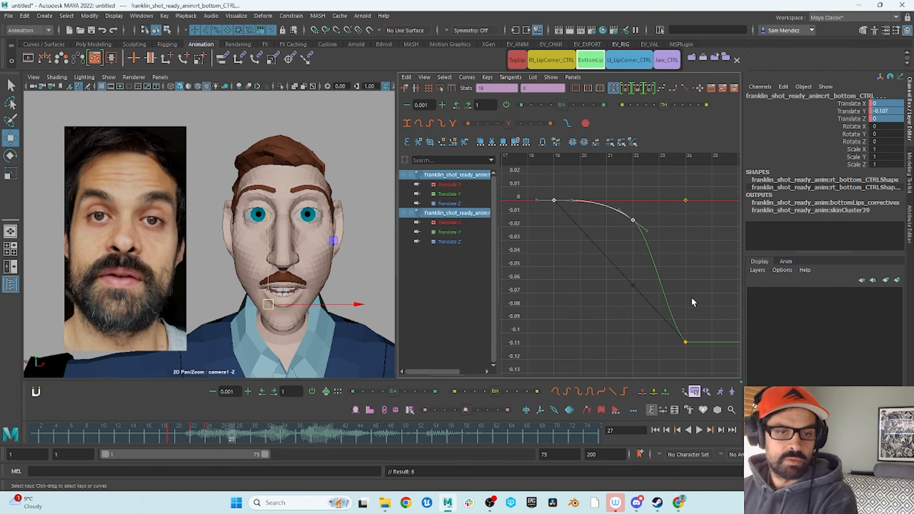
pyautogui.keyDown('alt'); pyautogui.keyDown('shift'); pyautogui.moveTo(692, 298); pyautogui.dragTo(653, 303, button='right'); pyautogui.keyUp('shift'); pyautogui.keyUp('alt')
pyautogui.keyDown('alt'); pyautogui.moveTo(653, 302); pyautogui.dragTo(643, 298, button='middle'); pyautogui.keyUp('alt')
pyautogui.moveTo(680, 304); pyautogui.dragTo(636, 350)
pyautogui.rightClick(697, 335)
pyautogui.click(705, 336)
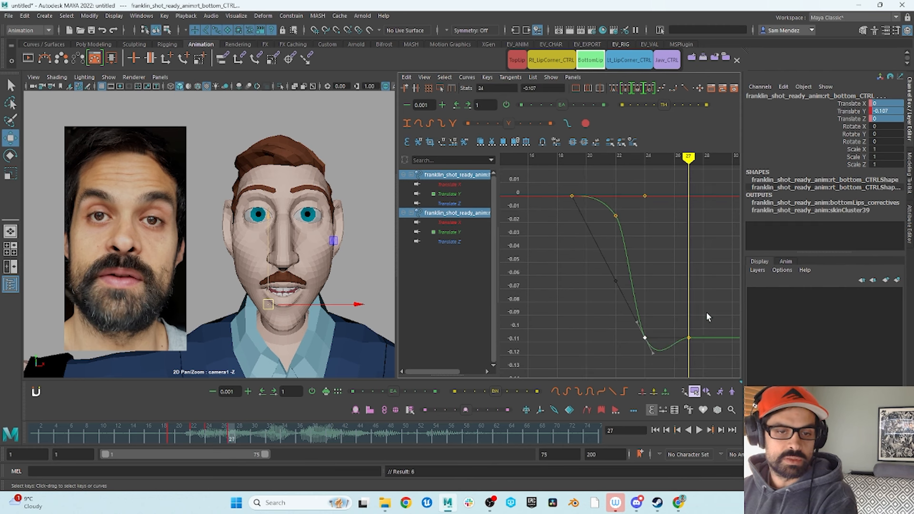
pyautogui.keyDown('shift'); pyautogui.moveTo(688, 329); pyautogui.dragTo(693, 258, button='middle'); pyautogui.keyUp('shift')
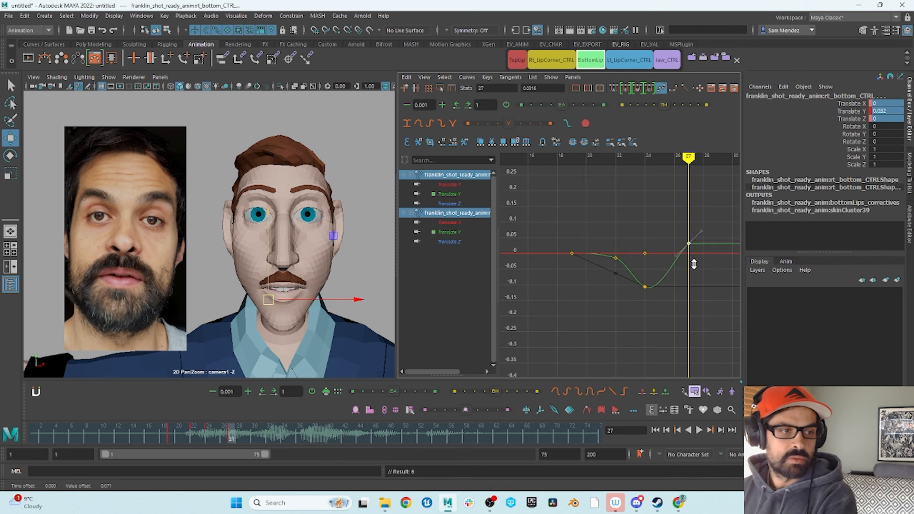
pyautogui.click(653, 216)
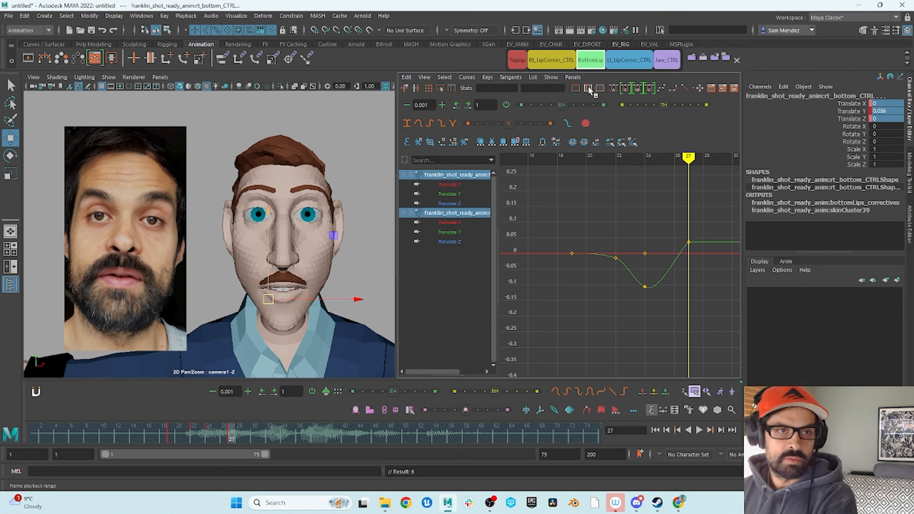
pyautogui.click(614, 88)
pyautogui.moveTo(232, 441); pyautogui.dragTo(264, 442)
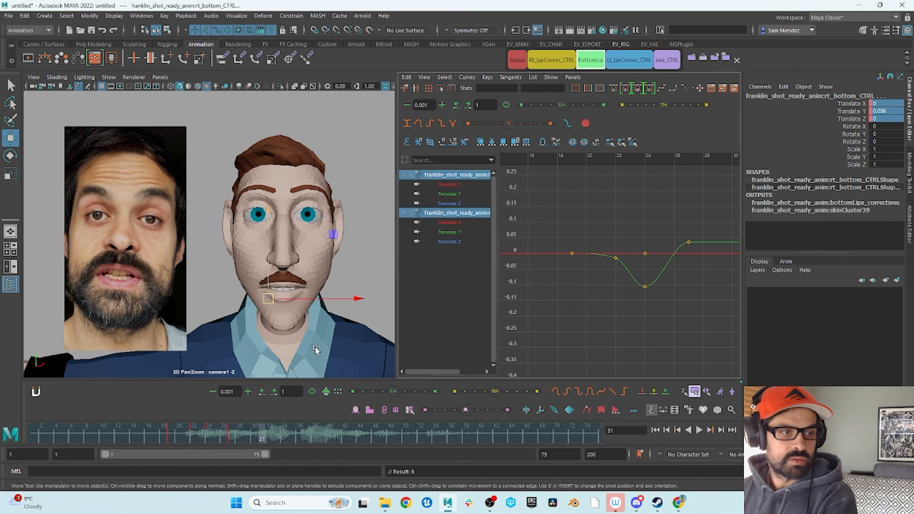
# Key the bottom lip controls' Translate Y at about -0.143 on frame 31 and about 0.044 on frame 35.
pyautogui.keyDown('alt'); pyautogui.moveTo(663, 235); pyautogui.dragTo(684, 305, button='middle'); pyautogui.keyUp('alt')
pyautogui.middleClick(674, 249)
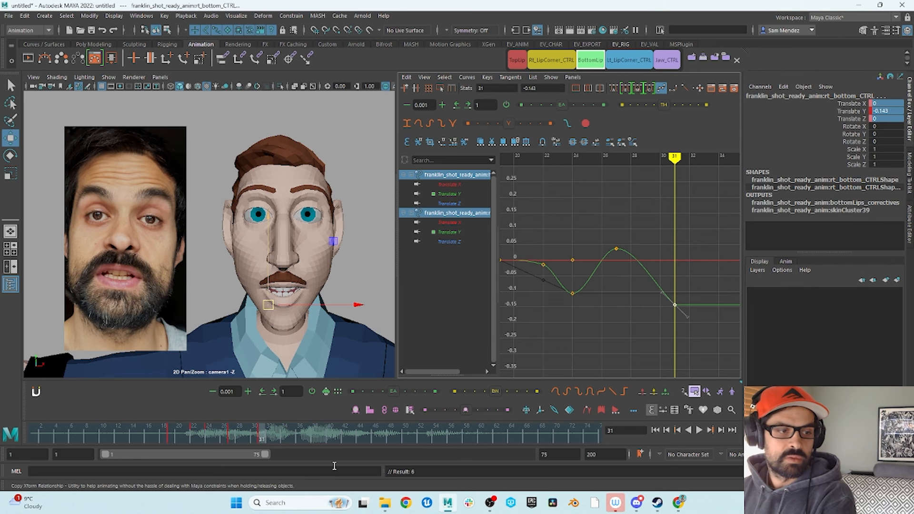
pyautogui.moveTo(234, 438); pyautogui.dragTo(292, 438)
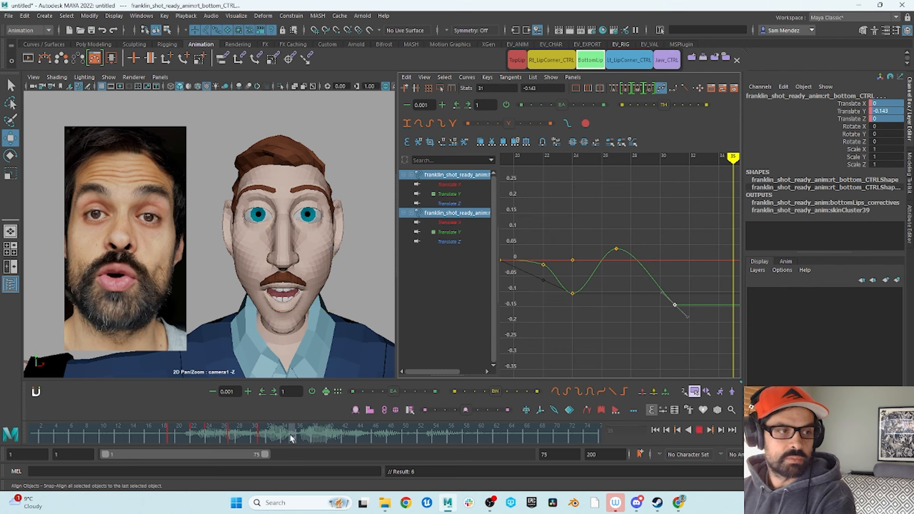
pyautogui.keyDown('alt'); pyautogui.moveTo(653, 264); pyautogui.dragTo(611, 259, button='middle'); pyautogui.keyUp('alt')
pyautogui.rightClick(689, 295)
pyautogui.click(703, 296)
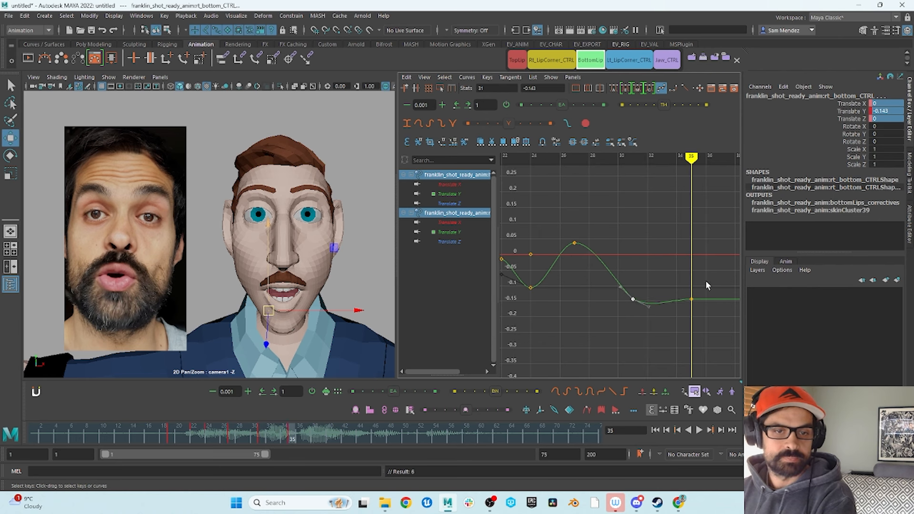
pyautogui.moveTo(685, 295); pyautogui.dragTo(692, 233, button='middle')
pyautogui.keyDown('alt'); pyautogui.moveTo(692, 236); pyautogui.dragTo(643, 237, button='right'); pyautogui.keyUp('alt')
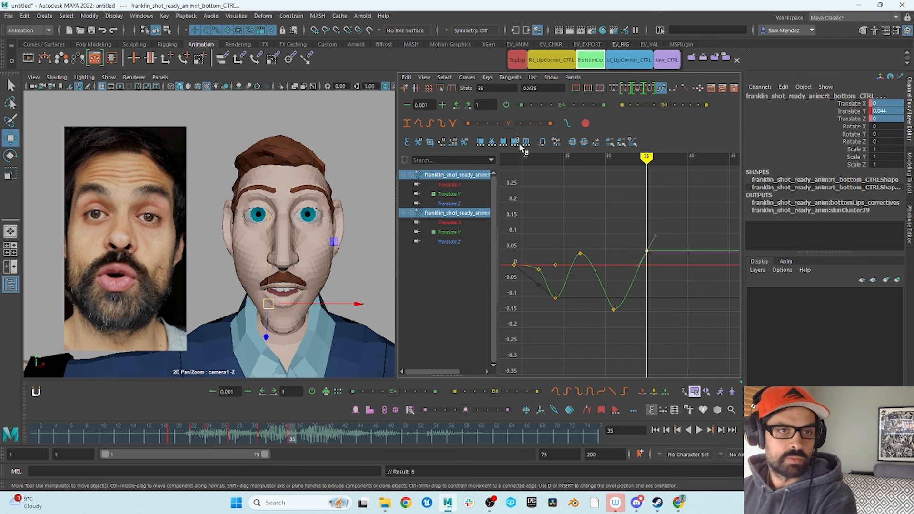
# At frame 37, key the bottom lip controls' Translate Y at about 0.088 and lower the top lip controls' Translate Y to about -0.067.
pyautogui.moveTo(291, 441)
pyautogui.mouseDown()
pyautogui.moveTo(313, 445)
pyautogui.moveTo(305, 447)
pyautogui.mouseUp()
pyautogui.rightClick(670, 247)
pyautogui.click(690, 247)
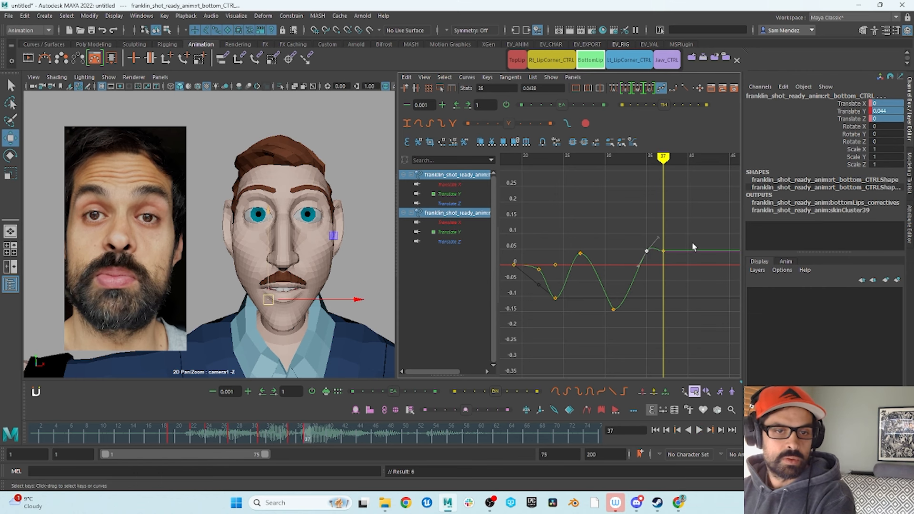
pyautogui.moveTo(663, 253)
pyautogui.mouseDown()
pyautogui.moveTo(671, 221)
pyautogui.moveTo(671, 237)
pyautogui.mouseUp()
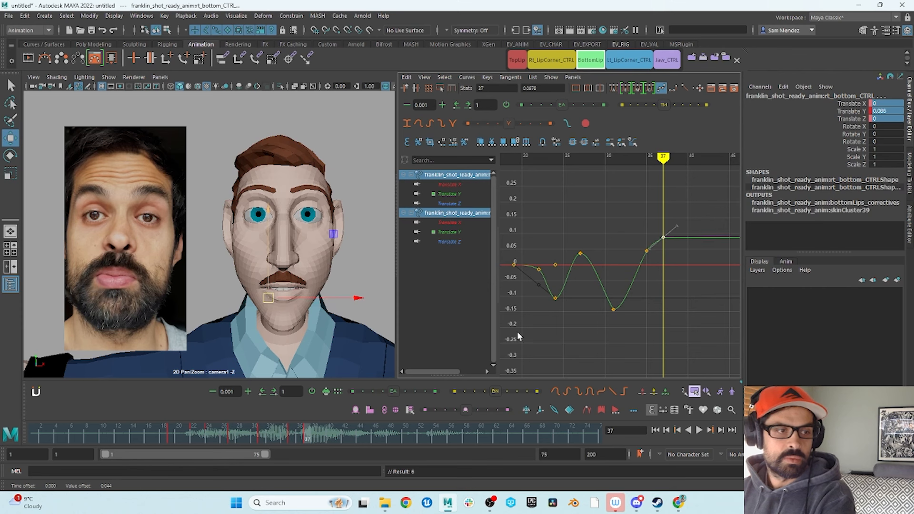
pyautogui.moveTo(307, 439)
pyautogui.mouseDown()
pyautogui.moveTo(294, 439)
pyautogui.moveTo(306, 442)
pyautogui.mouseUp()
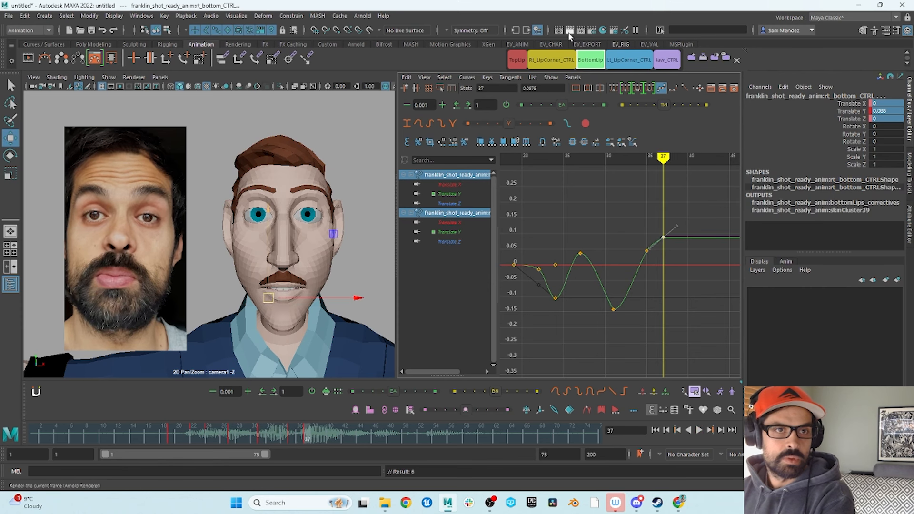
pyautogui.click(516, 59)
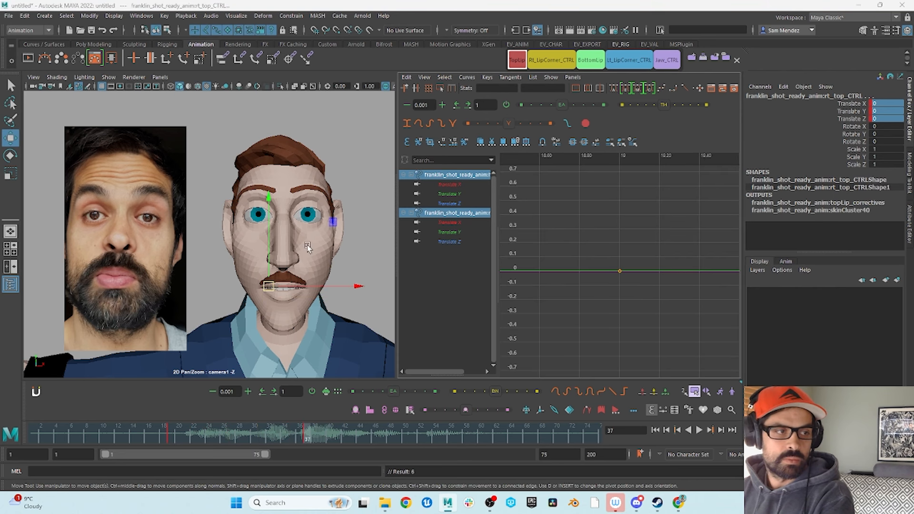
pyautogui.moveTo(269, 205); pyautogui.dragTo(268, 204)
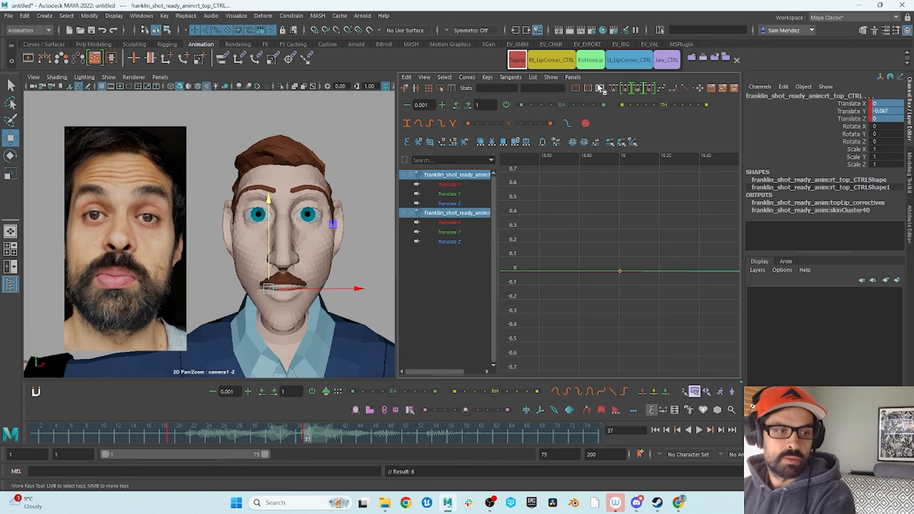
# Set translation keys on both lip corner controls at frames 37 and 31.
pyautogui.click(643, 62)
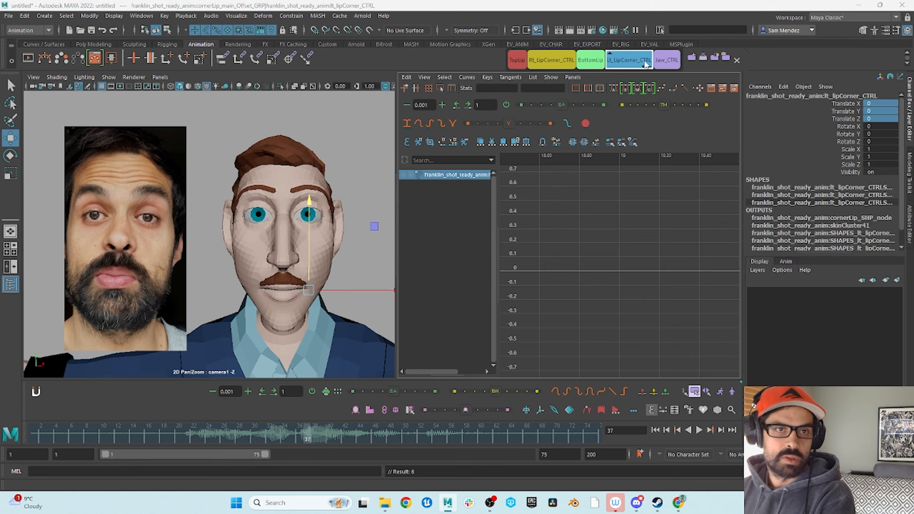
pyautogui.keyDown('shift'); pyautogui.click(558, 62); pyautogui.keyUp('shift')
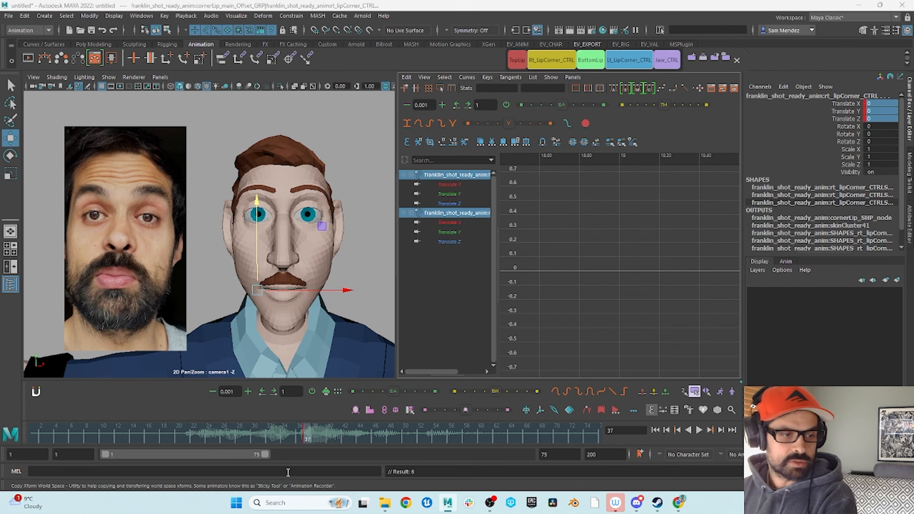
pyautogui.moveTo(303, 435); pyautogui.dragTo(262, 448)
pyautogui.press('s')
pyautogui.keyDown('alt'); pyautogui.moveTo(651, 262); pyautogui.dragTo(556, 239, button='middle'); pyautogui.keyUp('alt')
pyautogui.press('a')
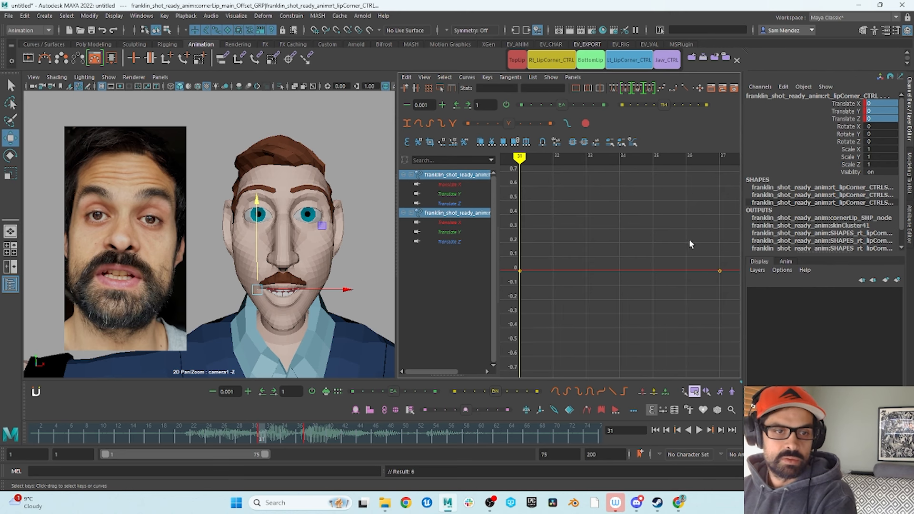
pyautogui.keyDown('alt'); pyautogui.keyDown('shift'); pyautogui.moveTo(689, 239); pyautogui.dragTo(593, 215, button='right'); pyautogui.keyUp('shift'); pyautogui.keyUp('alt')
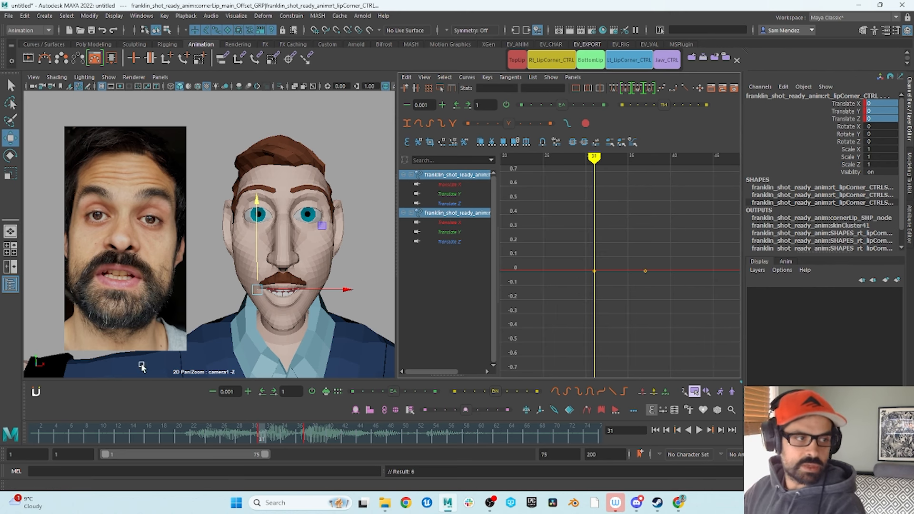
# Bring the lip corners inward at frame 35, moving the left control to Translate X about -0.192 and the right to about 0.273.
pyautogui.click(259, 437)
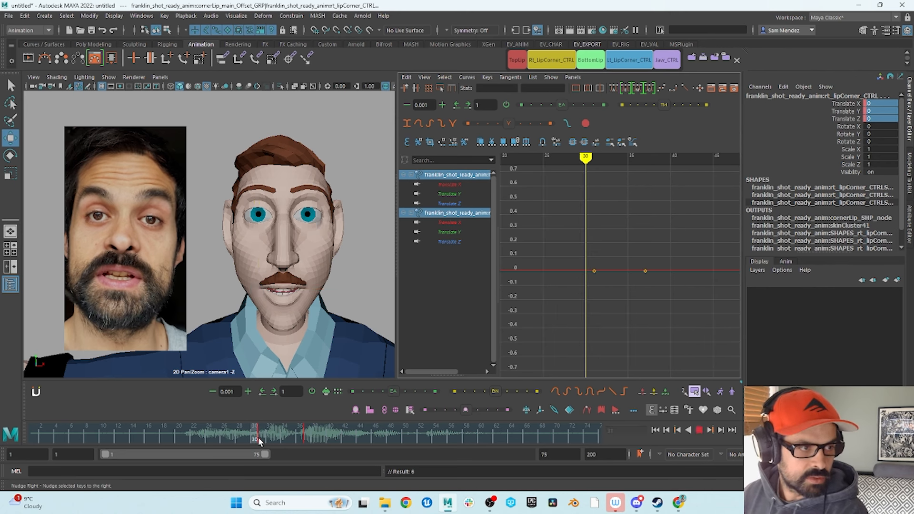
pyautogui.moveTo(258, 437); pyautogui.dragTo(293, 445)
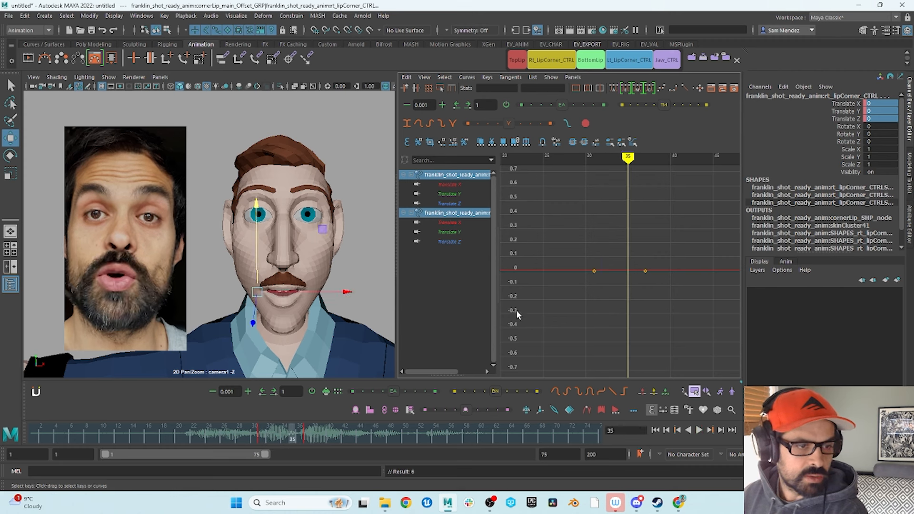
pyautogui.moveTo(347, 292); pyautogui.dragTo(348, 294)
pyautogui.hotkey('ctrl', 'z')
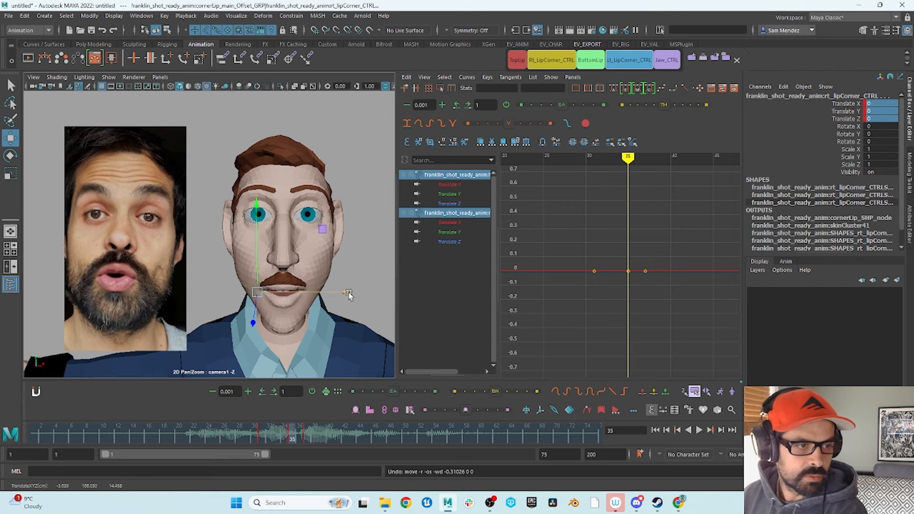
pyautogui.click(630, 62)
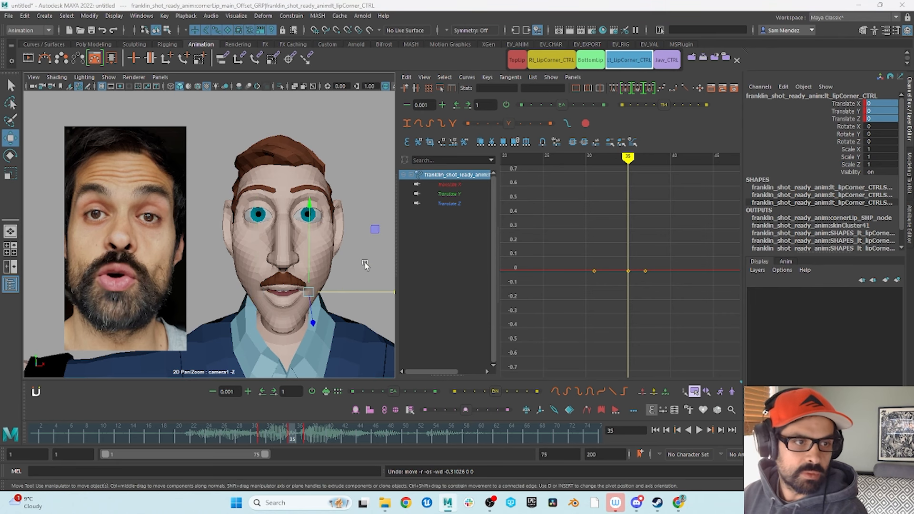
pyautogui.moveTo(358, 292); pyautogui.dragTo(353, 293)
pyautogui.press('s')
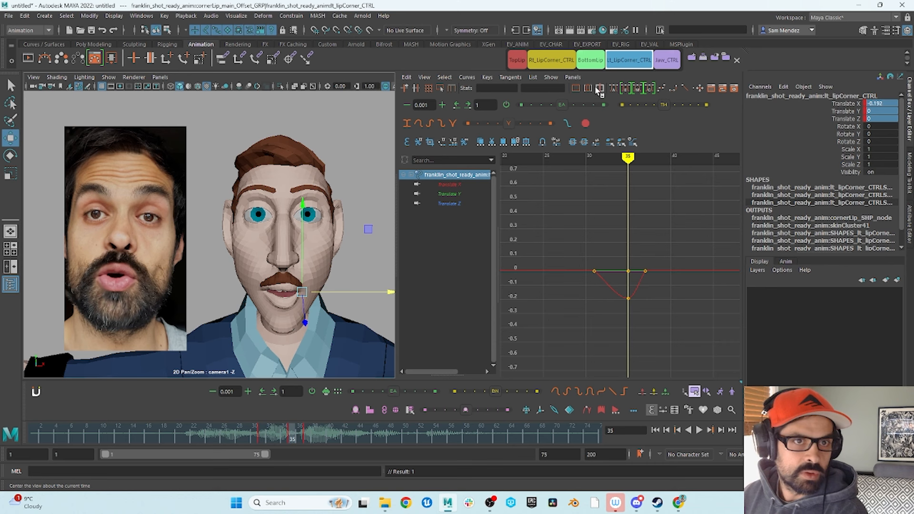
pyautogui.click(565, 61)
pyautogui.moveTo(348, 293); pyautogui.dragTo(358, 293)
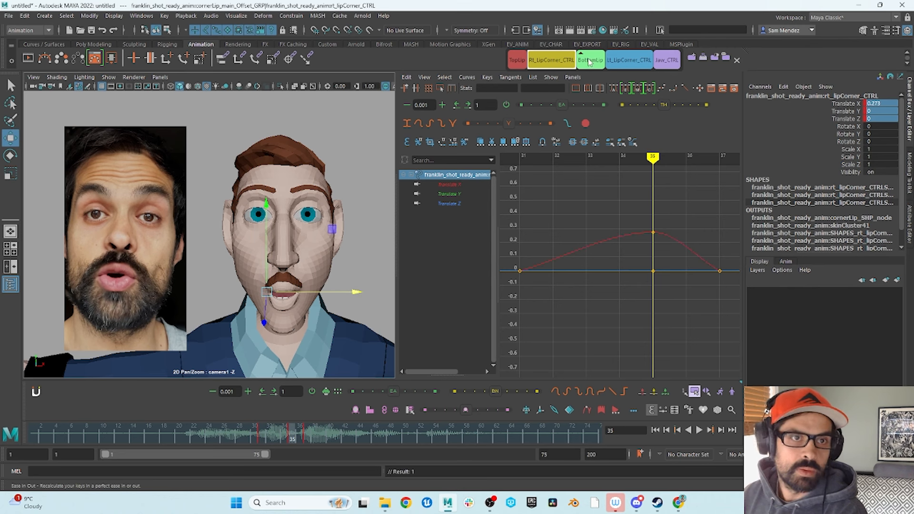
# At frame 35, adjust the bottom lip controls' Translate Y to about 0.071 and key the top lip controls' translation.
pyautogui.click(590, 61)
pyautogui.moveTo(269, 237); pyautogui.dragTo(269, 244)
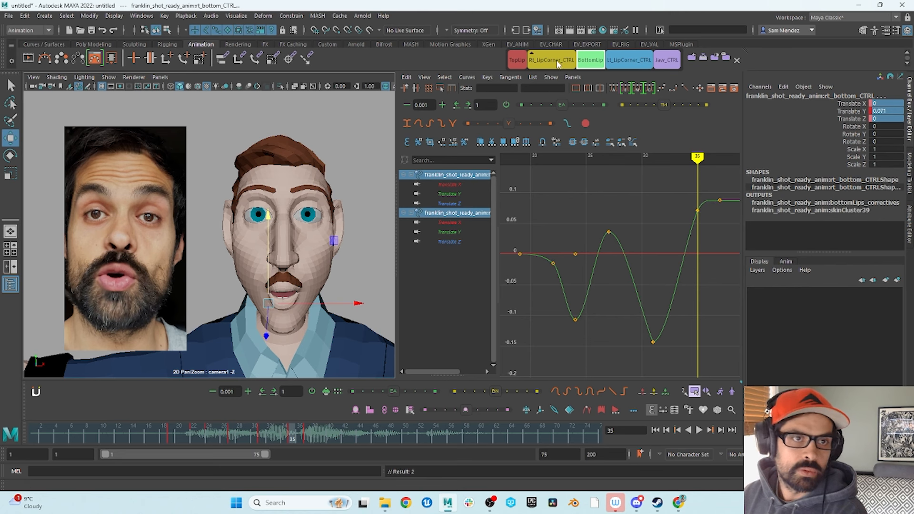
pyautogui.click(517, 60)
pyautogui.hotkey('shift', 'w')
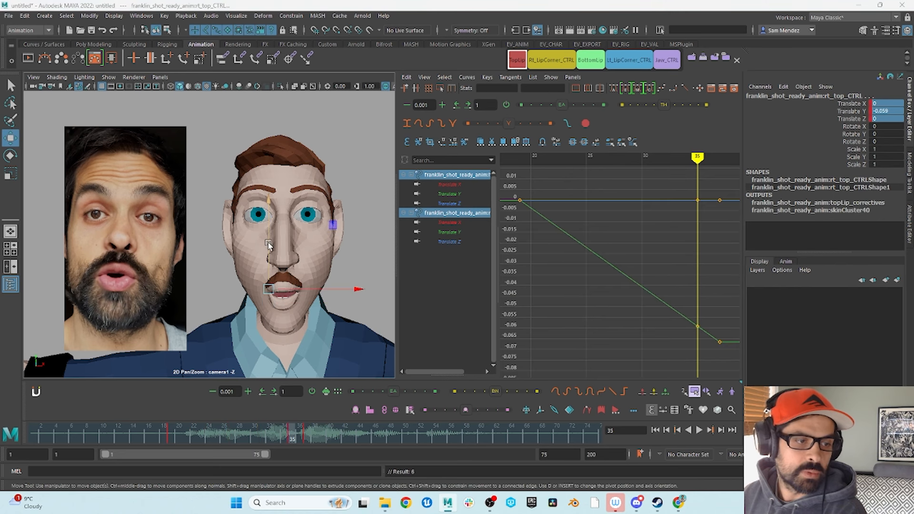
# Key the top lip controls at frame 27 and lower their Translate Y to about -0.059.
pyautogui.moveTo(290, 436); pyautogui.dragTo(230, 448)
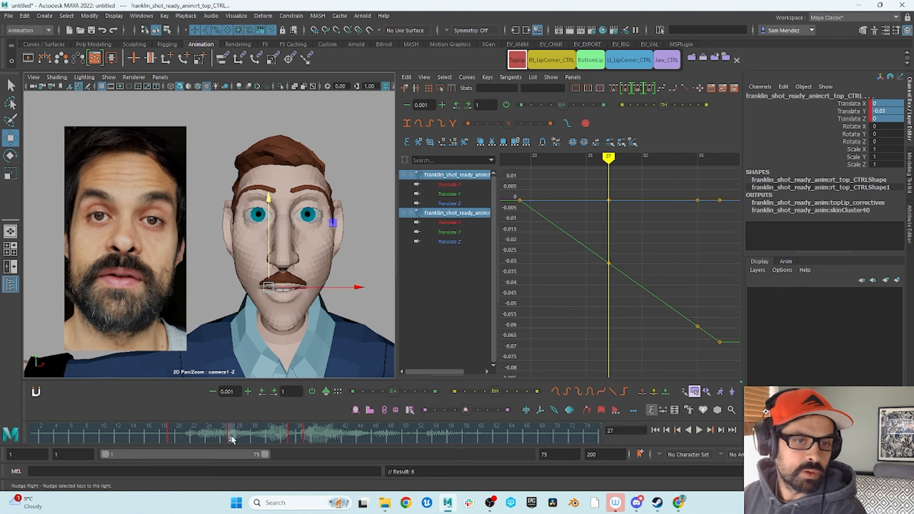
pyautogui.moveTo(613, 270); pyautogui.dragTo(591, 241)
pyautogui.keyDown('shift'); pyautogui.moveTo(596, 264); pyautogui.dragTo(594, 321, button='middle'); pyautogui.keyUp('shift')
# Insert a top lip Translate Y key at frame 31 and raise it to about 0.008.
pyautogui.moveTo(233, 438); pyautogui.dragTo(264, 445)
pyautogui.rightClick(647, 334)
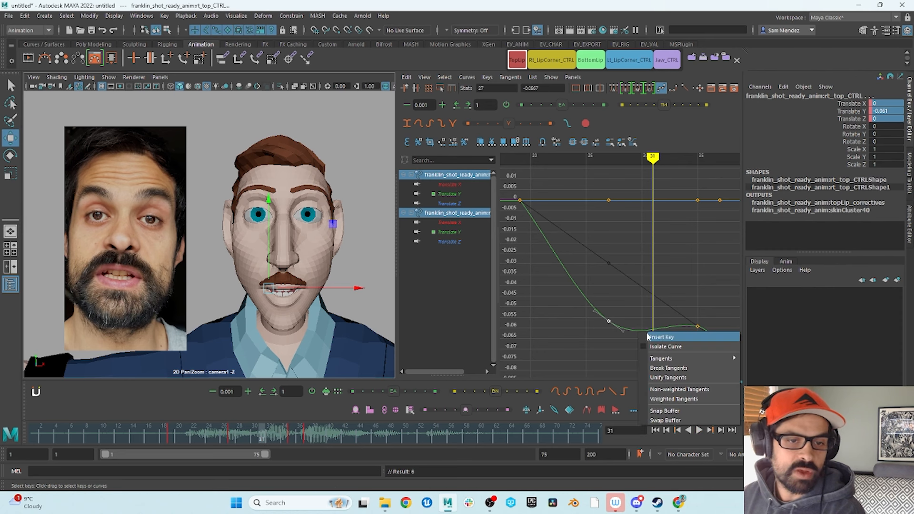
pyautogui.click(663, 337)
pyautogui.moveTo(666, 316); pyautogui.dragTo(646, 336)
pyautogui.keyDown('shift'); pyautogui.moveTo(648, 303); pyautogui.dragTo(659, 186, button='middle'); pyautogui.keyUp('shift')
pyautogui.keyDown('alt'); pyautogui.keyDown('shift'); pyautogui.moveTo(660, 186); pyautogui.dragTo(650, 266, button='right'); pyautogui.keyUp('shift'); pyautogui.keyUp('alt')
pyautogui.moveTo(650, 266); pyautogui.dragTo(651, 255)
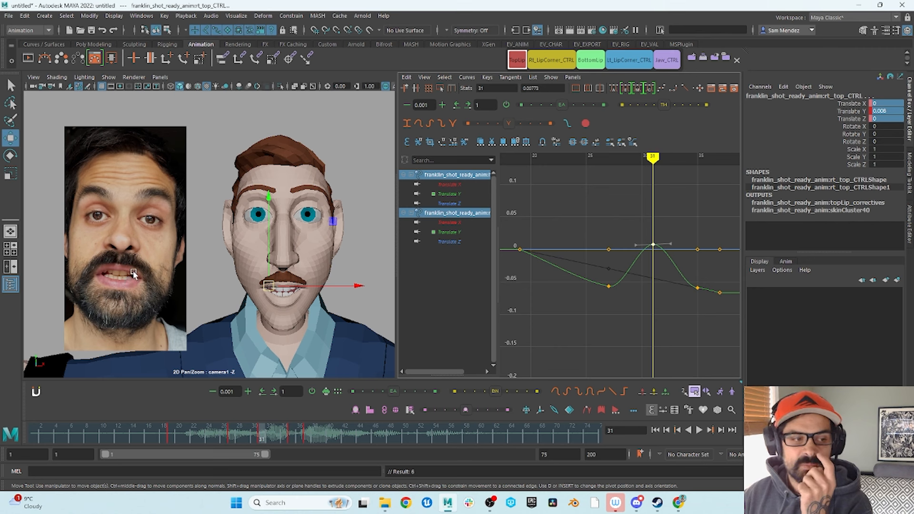
# Play through the top lip motion and raise its frame 35 Translate Y key to about -0.01.
pyautogui.moveTo(229, 444); pyautogui.dragTo(289, 449)
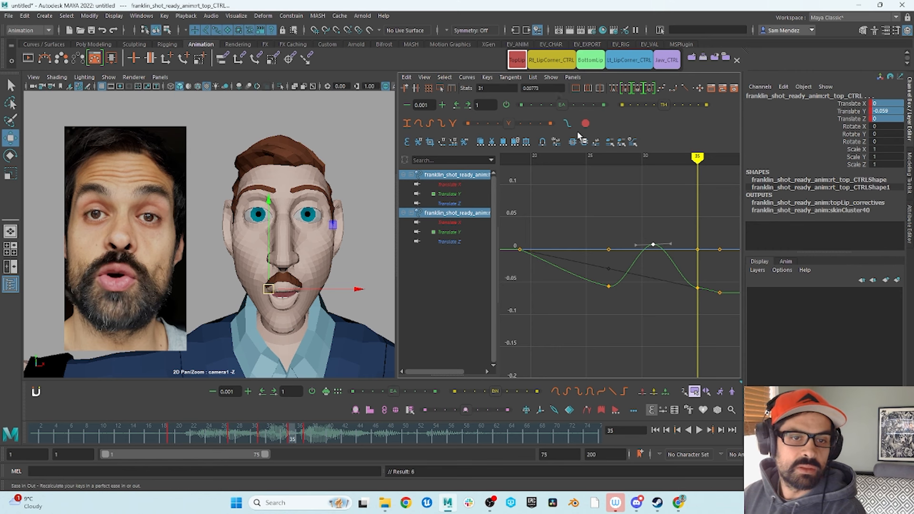
pyautogui.click(697, 289)
pyautogui.keyDown('shift'); pyautogui.moveTo(693, 293); pyautogui.dragTo(694, 262, button='middle'); pyautogui.keyUp('shift')
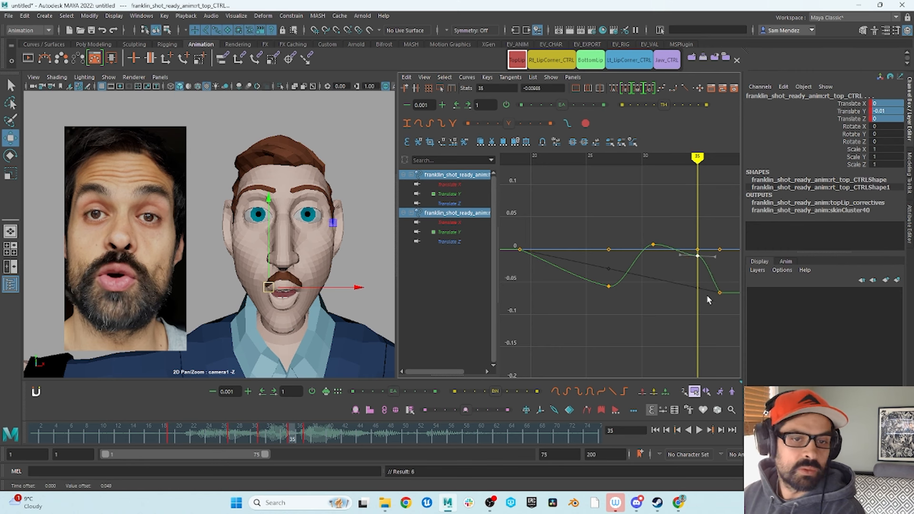
# Raise the bottom lip controls' Translate Y key at frame 35 to about 0.102.
pyautogui.click(595, 64)
pyautogui.click(697, 214)
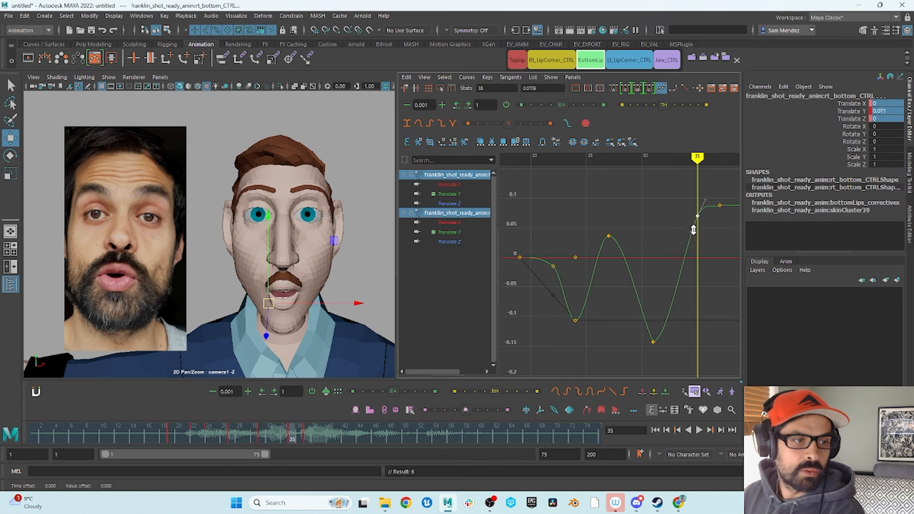
pyautogui.keyDown('shift'); pyautogui.moveTo(694, 230); pyautogui.dragTo(692, 207, button='middle'); pyautogui.keyUp('shift')
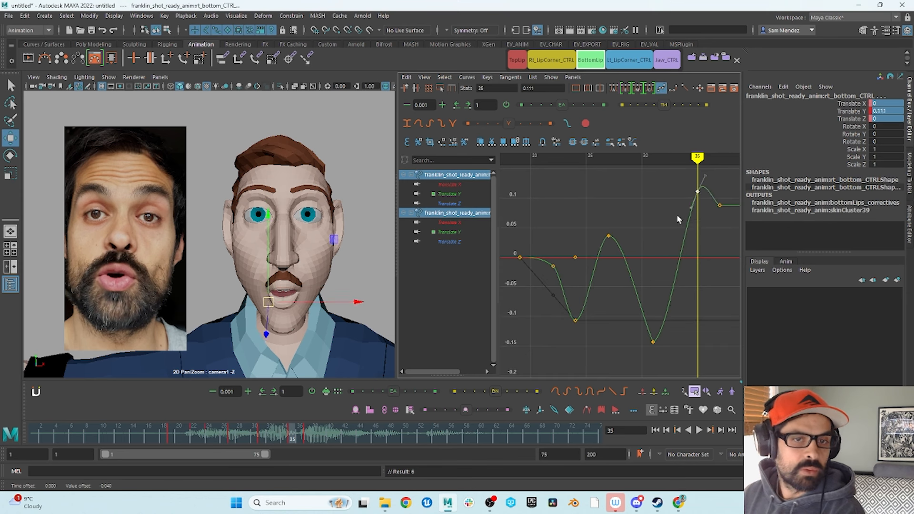
pyautogui.keyDown('alt'); pyautogui.keyDown('shift'); pyautogui.moveTo(677, 215); pyautogui.dragTo(684, 283, button='right'); pyautogui.keyUp('shift'); pyautogui.keyUp('alt')
pyautogui.moveTo(689, 268)
pyautogui.keyDown('shift'); pyautogui.mouseDown(button='middle')
pyautogui.moveTo(690, 253)
pyautogui.moveTo(689, 270)
pyautogui.mouseUp(button='middle'); pyautogui.keyUp('shift')
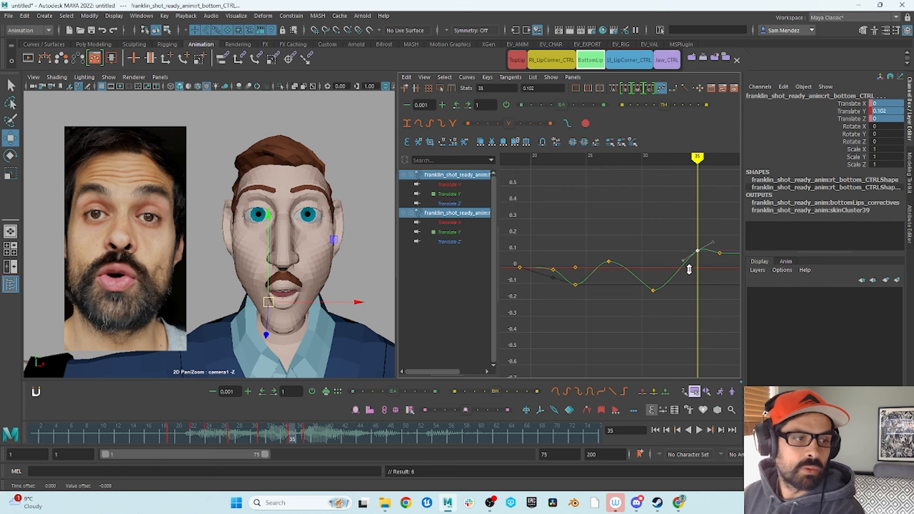
# Narrow the mouth further at frame 35, keying the left lip corner's Translate X at about -0.26 and the right at about 0.355.
pyautogui.click(635, 61)
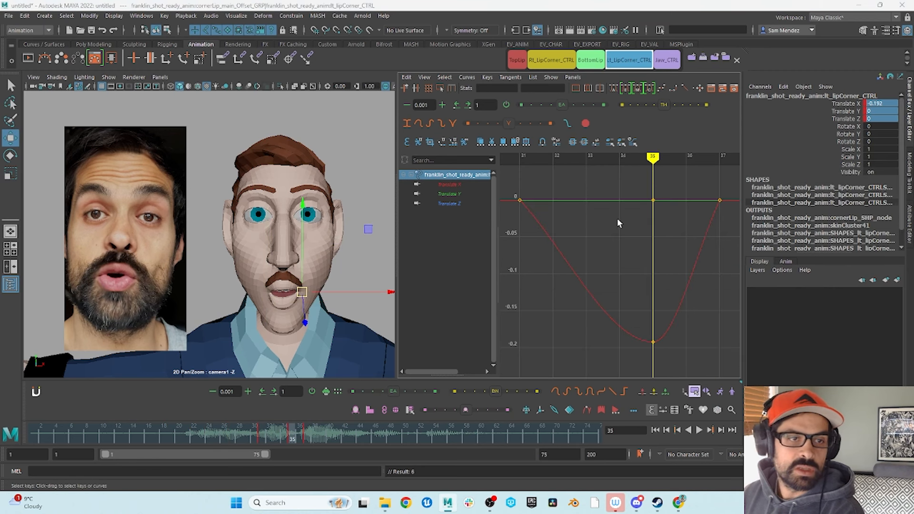
pyautogui.moveTo(343, 294); pyautogui.dragTo(336, 296)
pyautogui.press('s')
pyautogui.click(550, 60)
pyautogui.press('s')
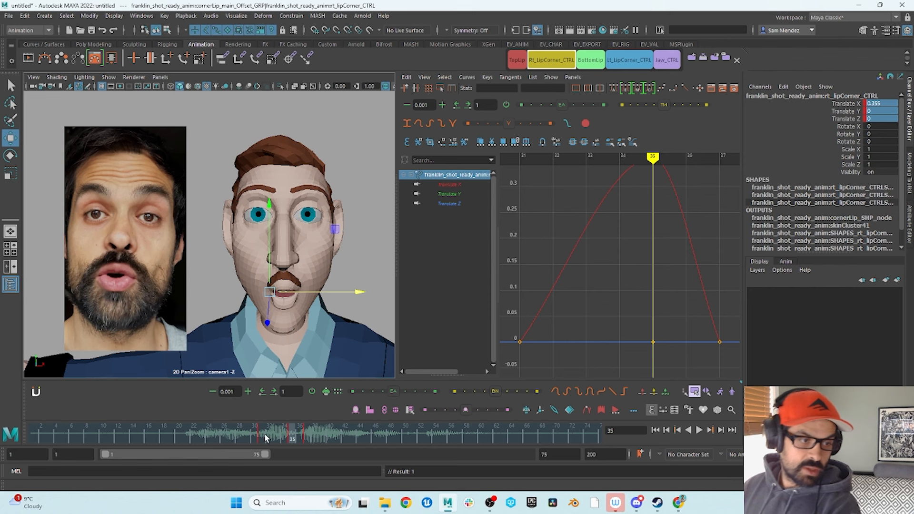
# Isolate the right lip corner's Translate X curve and raise its frame 37 key to about 0.335.
pyautogui.moveTo(265, 434); pyautogui.dragTo(305, 451)
pyautogui.keyDown('alt'); pyautogui.keyDown('shift'); pyautogui.moveTo(682, 258); pyautogui.dragTo(622, 256, button='right'); pyautogui.keyUp('shift'); pyautogui.keyUp('alt')
pyautogui.keyDown('alt'); pyautogui.moveTo(623, 256); pyautogui.dragTo(572, 233, button='middle'); pyautogui.keyUp('alt')
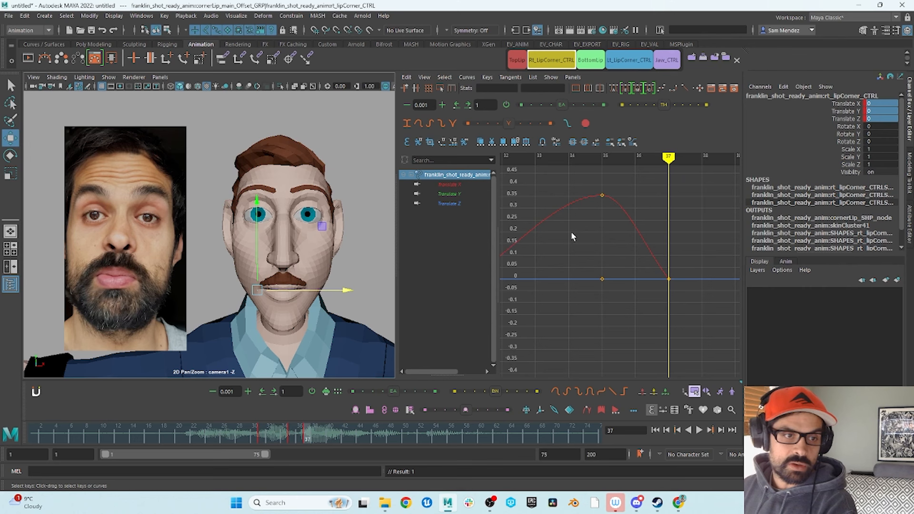
pyautogui.click(455, 184)
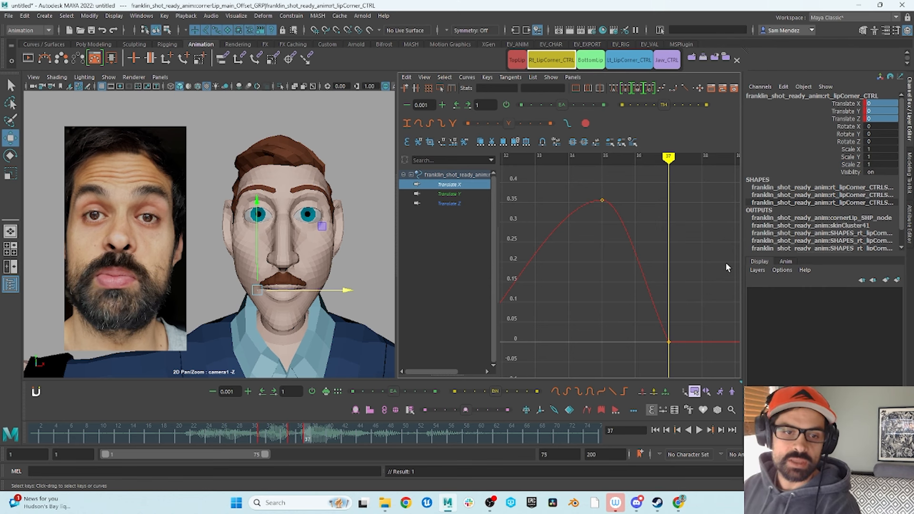
pyautogui.moveTo(688, 316); pyautogui.dragTo(653, 377)
pyautogui.moveTo(665, 326); pyautogui.dragTo(675, 205)
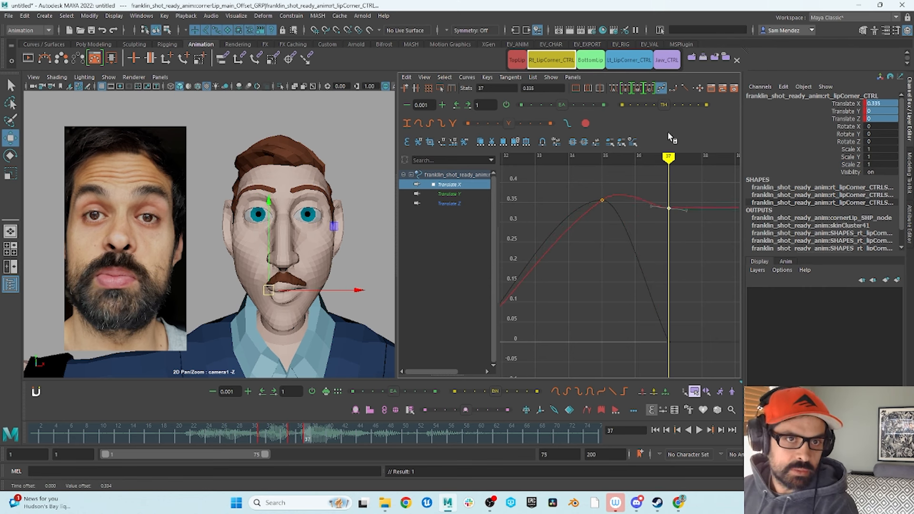
# Move the frame 37 Translate X keys of the left lip corner to about -0.177 and the right to about 0.235.
pyautogui.click(628, 58)
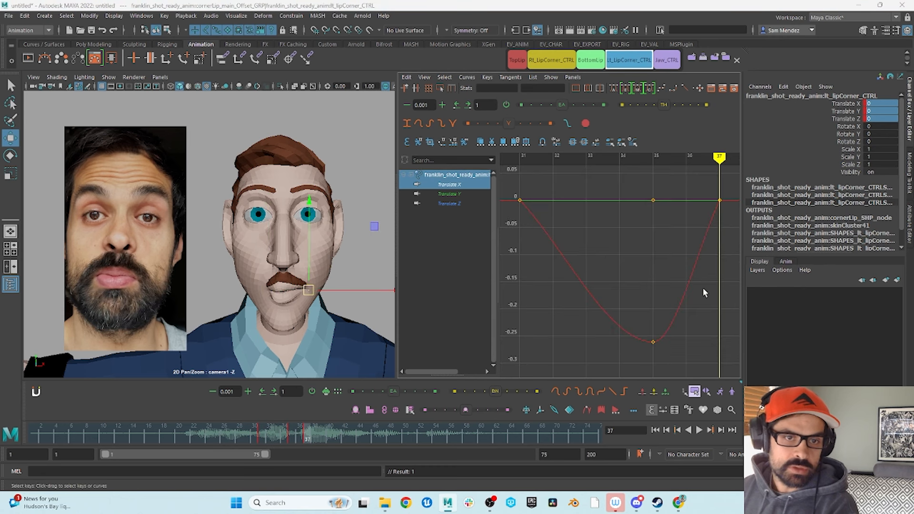
pyautogui.click(472, 184)
pyautogui.moveTo(679, 249); pyautogui.dragTo(678, 312)
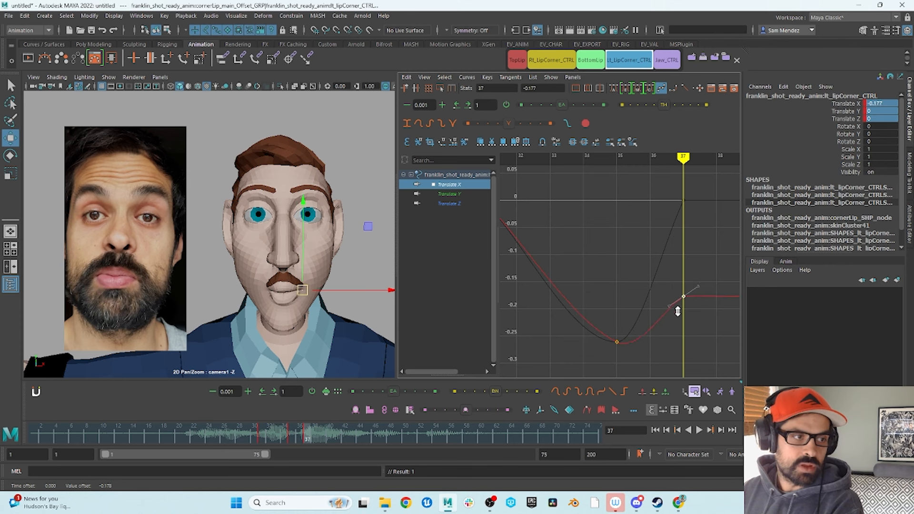
pyautogui.click(551, 60)
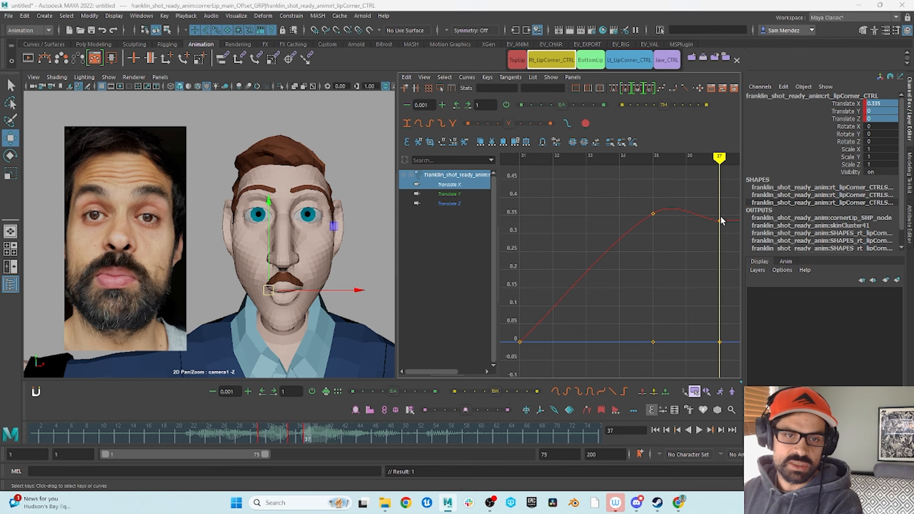
pyautogui.moveTo(721, 221); pyautogui.dragTo(706, 270)
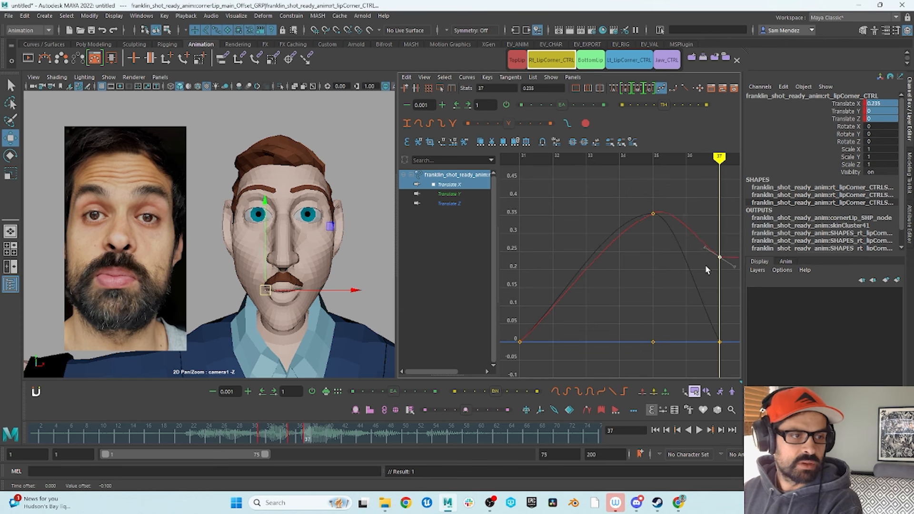
pyautogui.moveTo(291, 438); pyautogui.dragTo(295, 459)
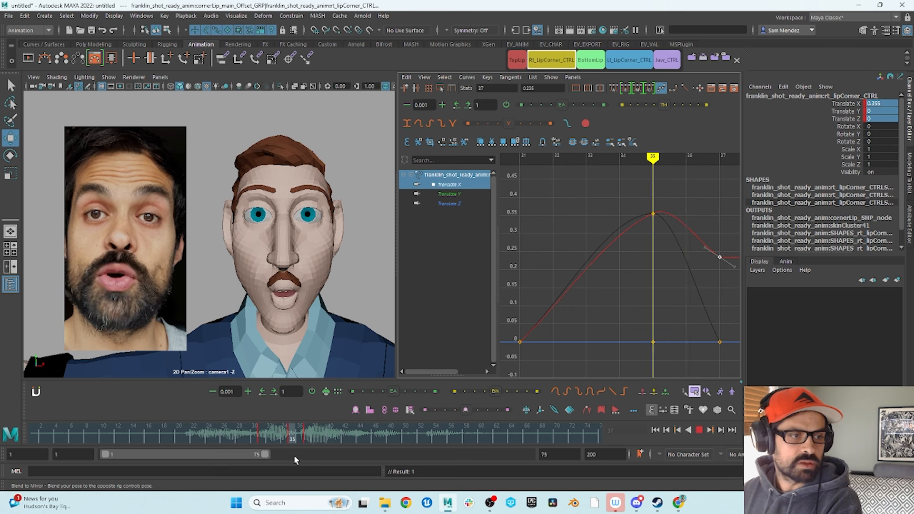
# Adjust the right lip corner's Translate X keys to about 0.274 at frame 35 and about 0.305 at frame 37.
pyautogui.press('f')
pyautogui.click(642, 212)
pyautogui.keyDown('shift'); pyautogui.moveTo(639, 230); pyautogui.dragTo(689, 229, button='middle'); pyautogui.keyUp('shift')
# Set the left lip corner's Translate X keys to about -0.196 at frame 35 and -0.227 at frame 37, and review the motion.
pyautogui.click(630, 60)
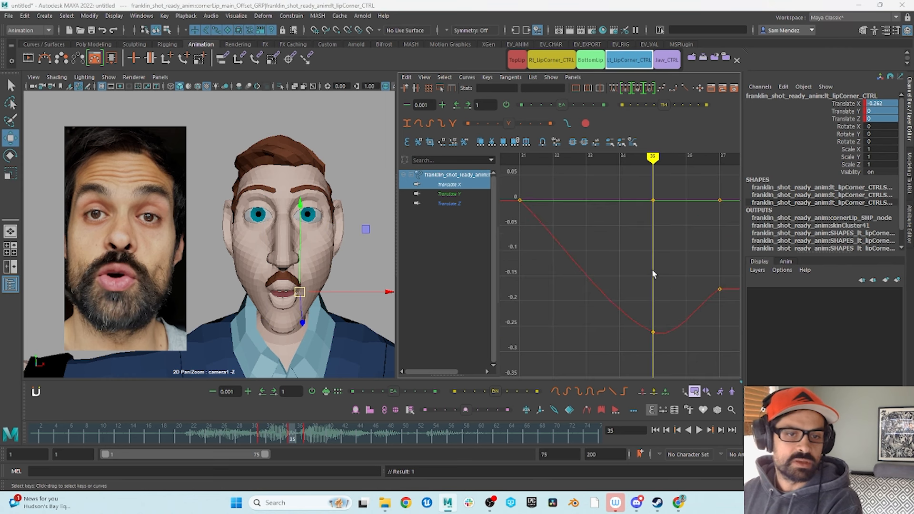
pyautogui.click(653, 329)
pyautogui.keyDown('shift'); pyautogui.moveTo(654, 329); pyautogui.dragTo(653, 297, button='middle'); pyautogui.keyUp('shift')
pyautogui.keyDown('shift'); pyautogui.moveTo(713, 307); pyautogui.dragTo(711, 328, button='middle'); pyautogui.keyUp('shift')
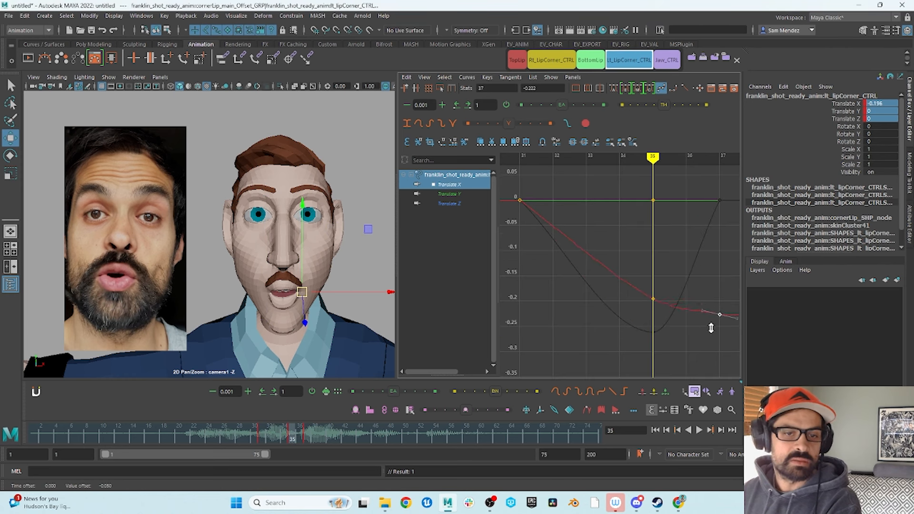
pyautogui.moveTo(272, 433); pyautogui.dragTo(294, 437)
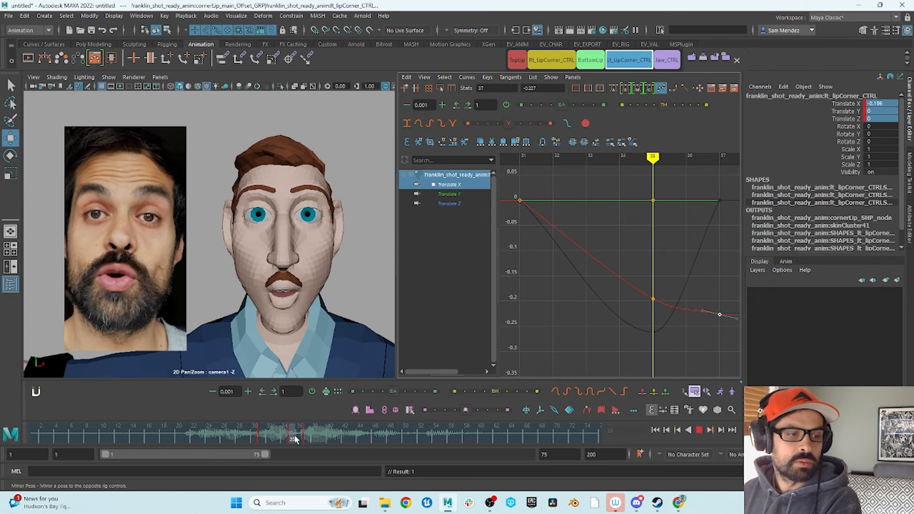
# Raise the bottom lip controls' Translate Y keys at frames 35 and 37, bringing the frame 37 key to about 0.117.
pyautogui.click(516, 59)
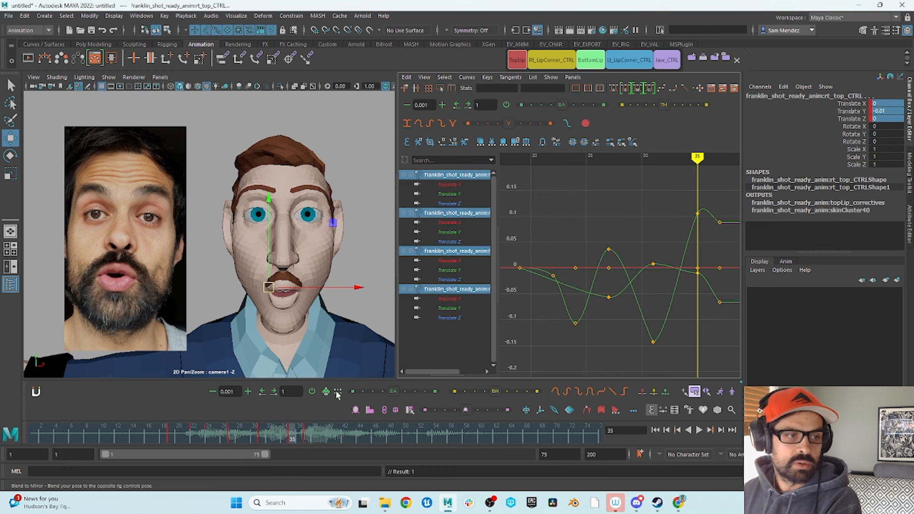
pyautogui.keyDown('alt'); pyautogui.moveTo(665, 239); pyautogui.dragTo(653, 242, button='middle'); pyautogui.keyUp('alt')
pyautogui.moveTo(718, 200); pyautogui.dragTo(681, 231)
pyautogui.moveTo(693, 210)
pyautogui.mouseDown(button='middle')
pyautogui.moveTo(696, 229)
pyautogui.moveTo(700, 190)
pyautogui.moveTo(695, 209)
pyautogui.mouseUp(button='middle')
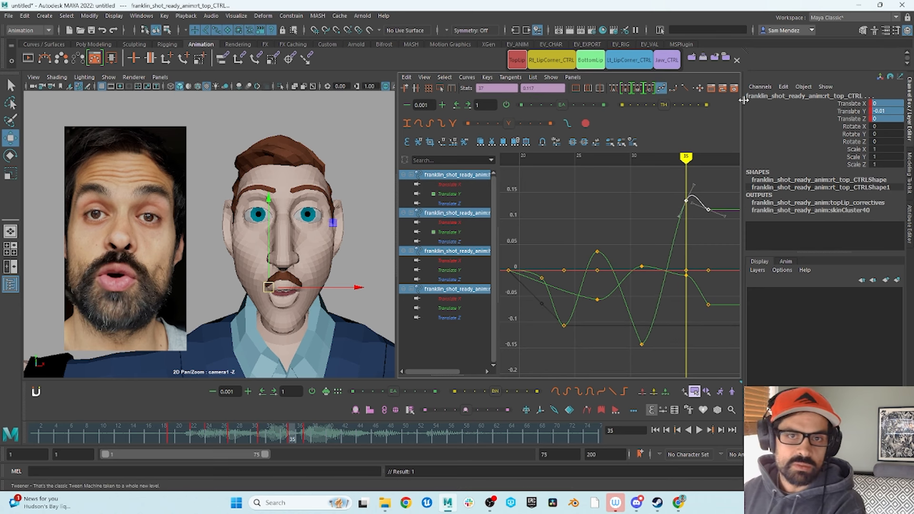
# Display the rig's face controls and check the control that moves all the lips together.
pyautogui.hotkey('alt', '2')
pyautogui.hotkey('alt', '2')
pyautogui.hotkey('alt', '1')
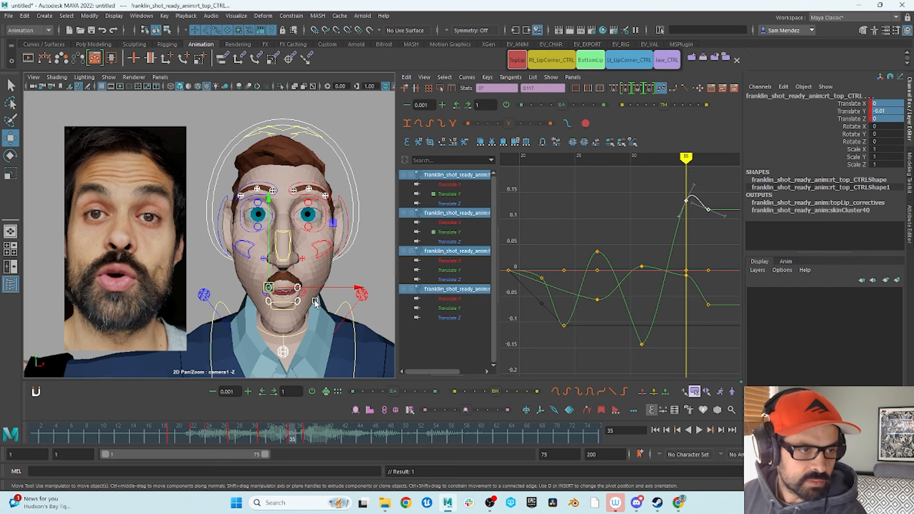
pyautogui.click(297, 322)
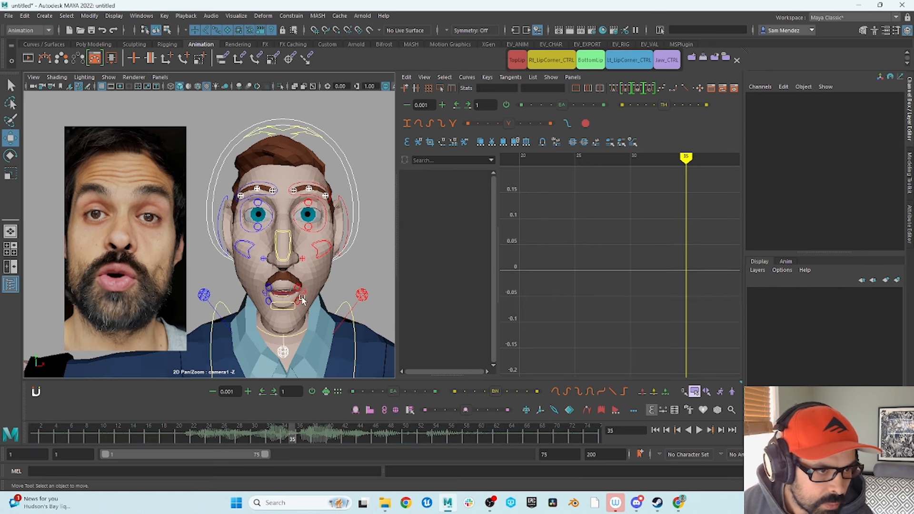
pyautogui.click(288, 305)
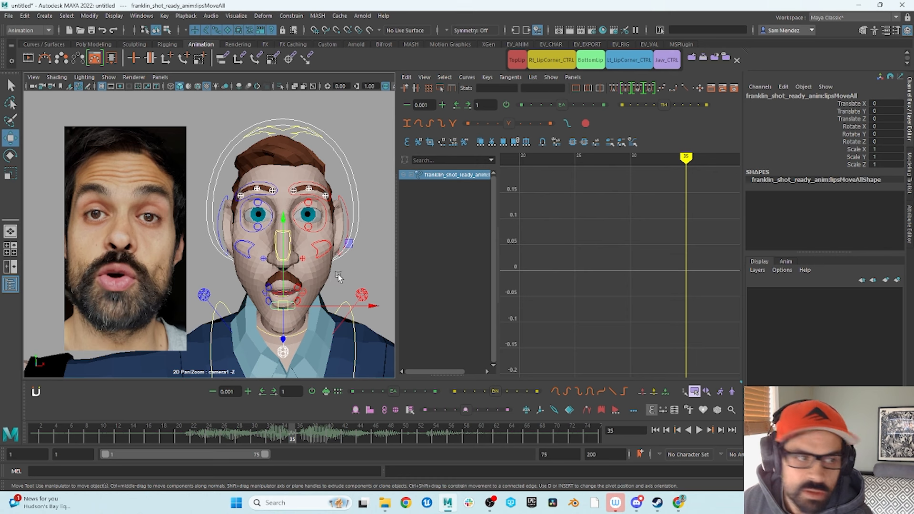
pyautogui.click(338, 276)
# Try rotating the left lip corner control about Z at frame 35, and undo the rotation.
pyautogui.click(310, 294)
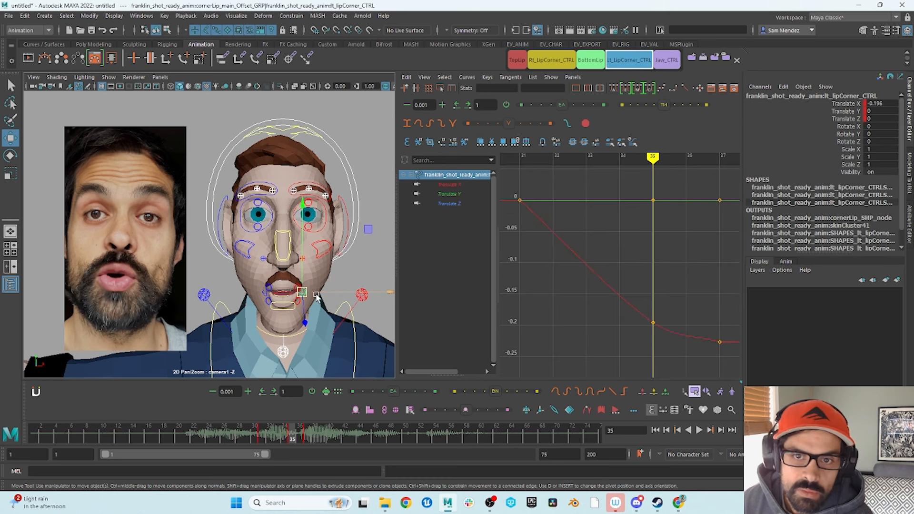
pyautogui.press('e')
pyautogui.moveTo(347, 240)
pyautogui.mouseDown()
pyautogui.moveTo(341, 215)
pyautogui.moveTo(347, 233)
pyautogui.mouseUp()
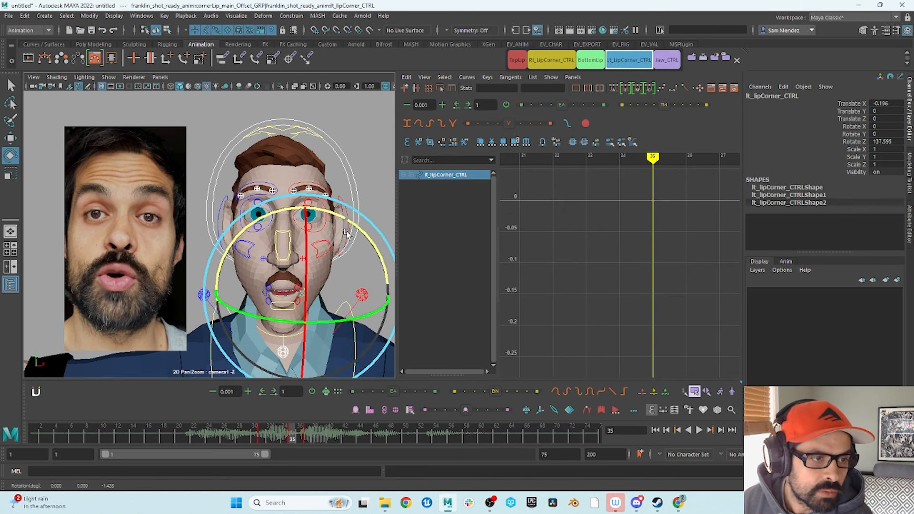
pyautogui.hotkey('ctrl', 'z')
pyautogui.click(378, 200)
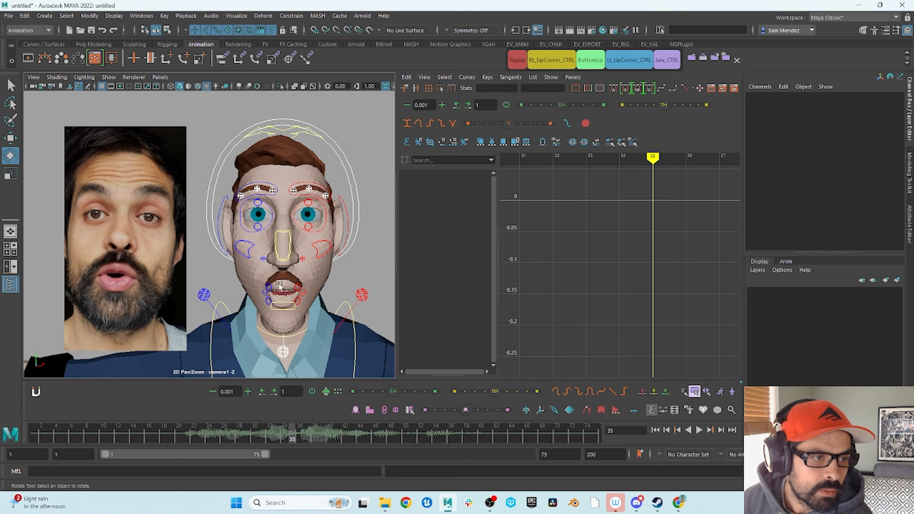
# Check the right top lip control and hide the rig's face controls again.
pyautogui.click(267, 293)
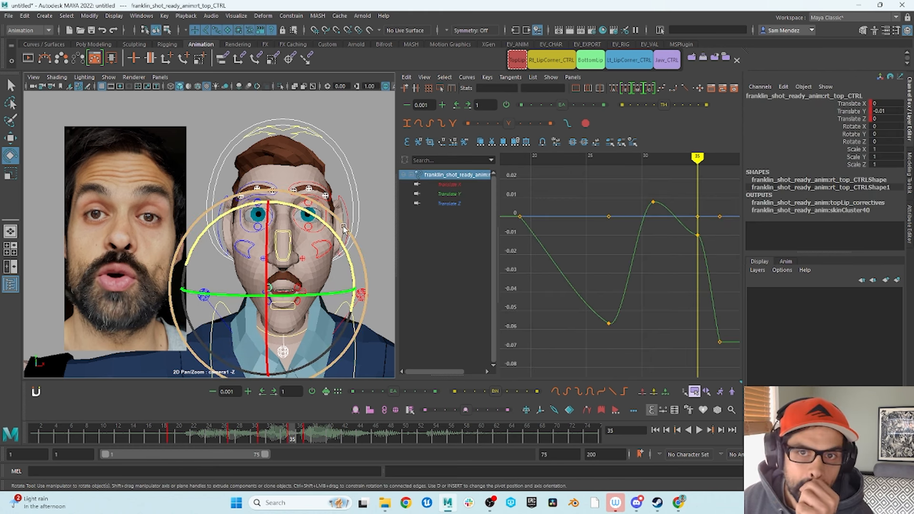
pyautogui.click(375, 202)
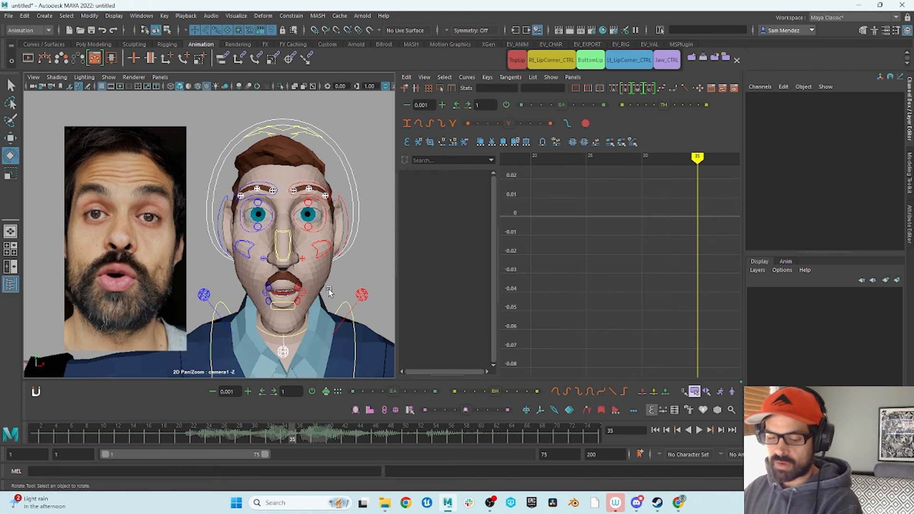
pyautogui.hotkey('alt', '2')
pyautogui.hotkey('alt', '2')
pyautogui.hotkey('alt', '1')
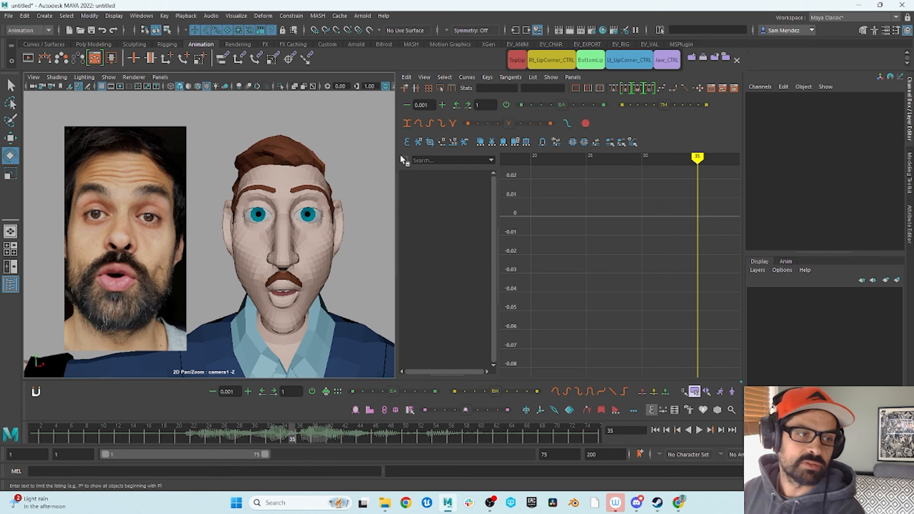
# Review the frames up to 36, insert a jaw Rotate X key at frame 36 and lower it to about 8.18.
pyautogui.click(528, 63)
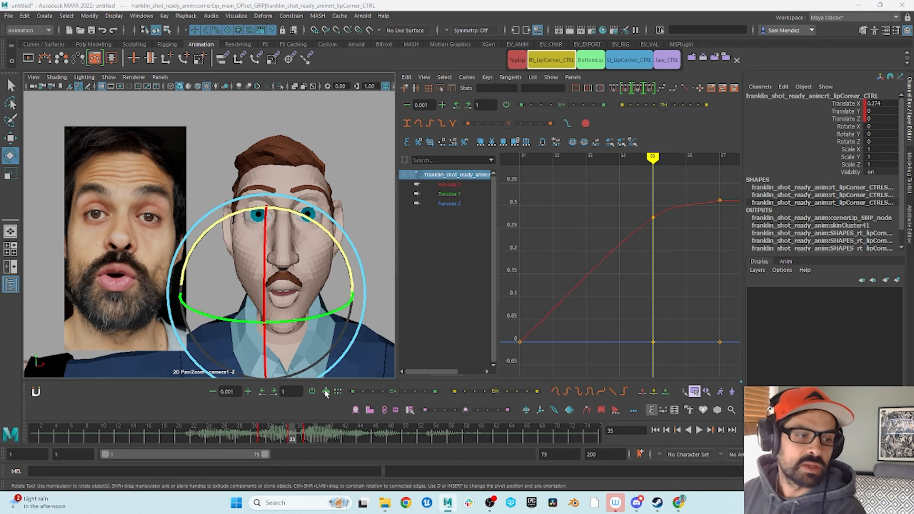
pyautogui.moveTo(263, 438); pyautogui.dragTo(300, 461)
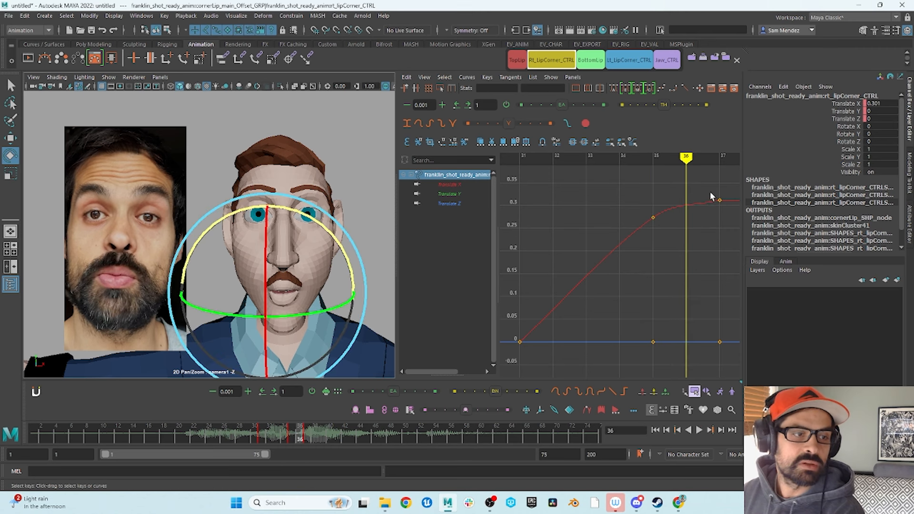
pyautogui.click(668, 60)
pyautogui.keyDown('alt'); pyautogui.keyDown('shift'); pyautogui.moveTo(569, 268); pyautogui.dragTo(631, 259, button='right'); pyautogui.keyUp('shift'); pyautogui.keyUp('alt')
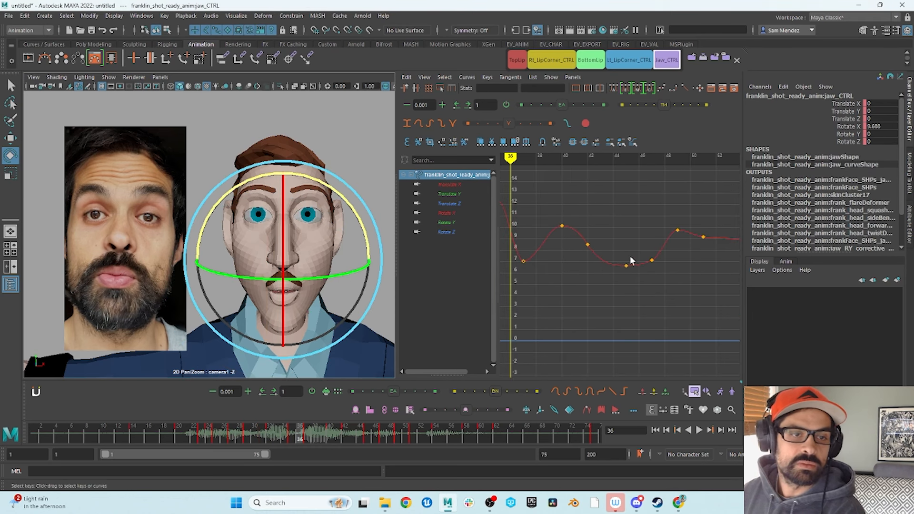
pyautogui.keyDown('alt'); pyautogui.moveTo(631, 259); pyautogui.dragTo(712, 270, button='middle'); pyautogui.keyUp('alt')
pyautogui.moveTo(653, 186); pyautogui.dragTo(575, 307)
pyautogui.rightClick(597, 270)
pyautogui.click(619, 275)
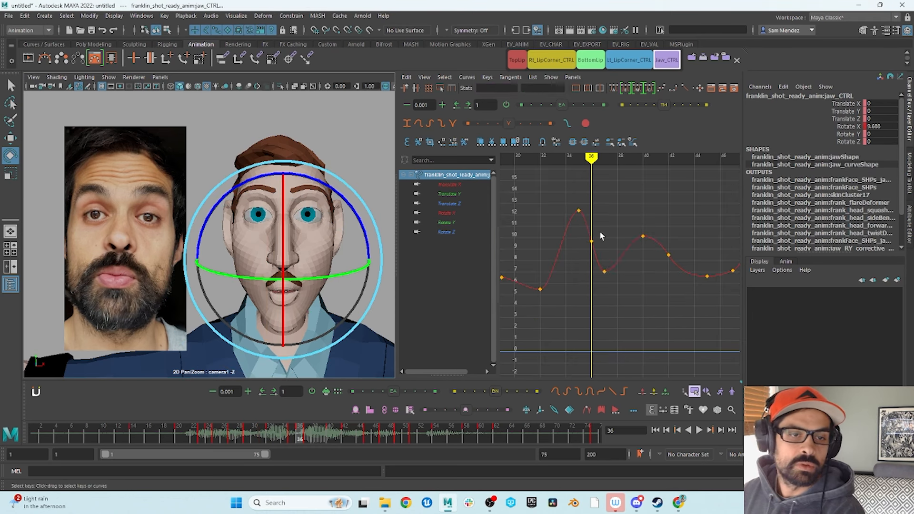
pyautogui.press('w')
pyautogui.moveTo(588, 241)
pyautogui.mouseDown(button='middle')
pyautogui.moveTo(590, 263)
pyautogui.moveTo(579, 249)
pyautogui.mouseUp(button='middle')
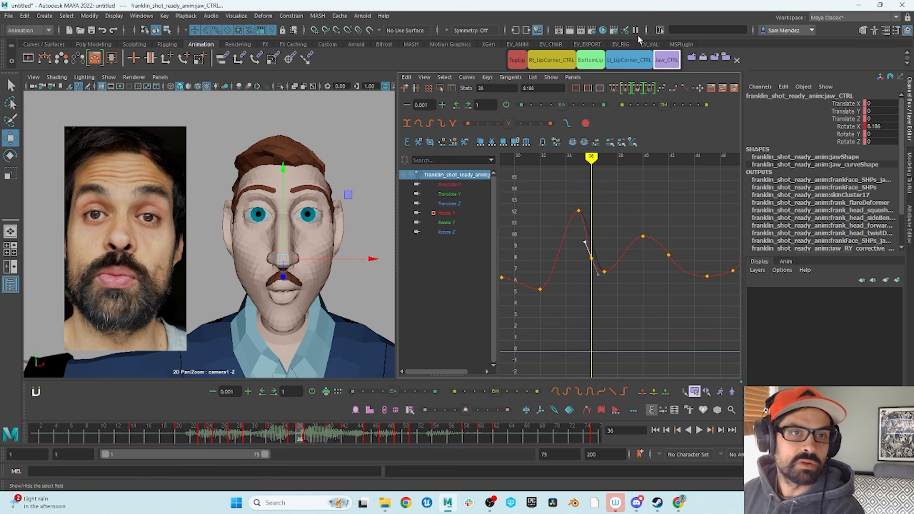
# Insert a Translate Y key on the bottom lip controls at frame 36 and raise it to about 0.184.
pyautogui.click(595, 62)
pyautogui.keyDown('alt'); pyautogui.moveTo(635, 238); pyautogui.dragTo(592, 239, button='middle'); pyautogui.keyUp('alt')
pyautogui.moveTo(714, 190); pyautogui.dragTo(648, 237)
pyautogui.rightClick(669, 221)
pyautogui.click(685, 227)
pyautogui.moveTo(665, 223); pyautogui.dragTo(667, 206, button='middle')
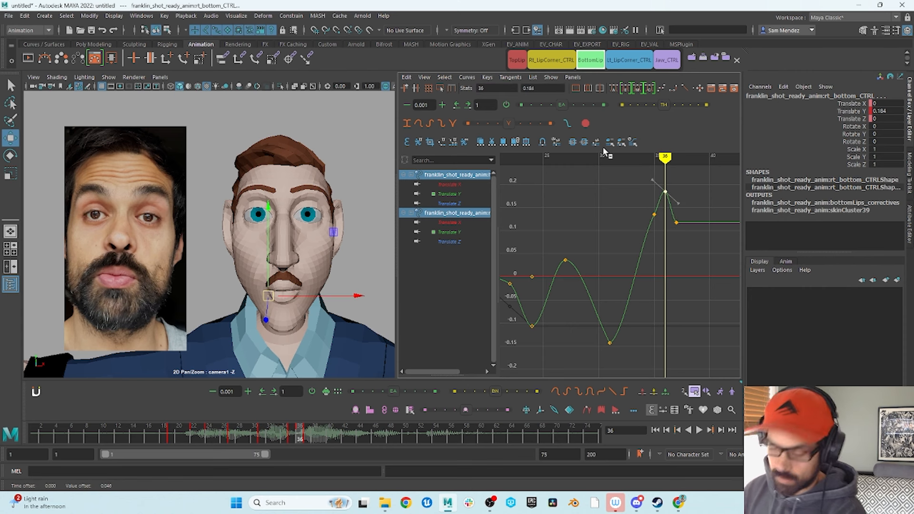
# Compare the mouth shape at frame 36 with the preceding key pose, and slightly lower the bottom lip's frame 36 Translate Y key.
pyautogui.press(',')
pyautogui.press('.')
pyautogui.press(',')
pyautogui.press('.')
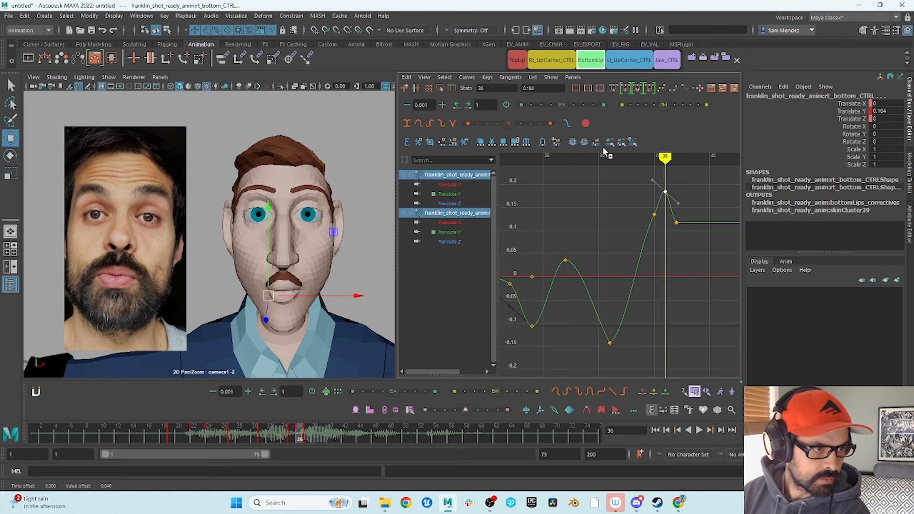
pyautogui.press(',')
pyautogui.press('.')
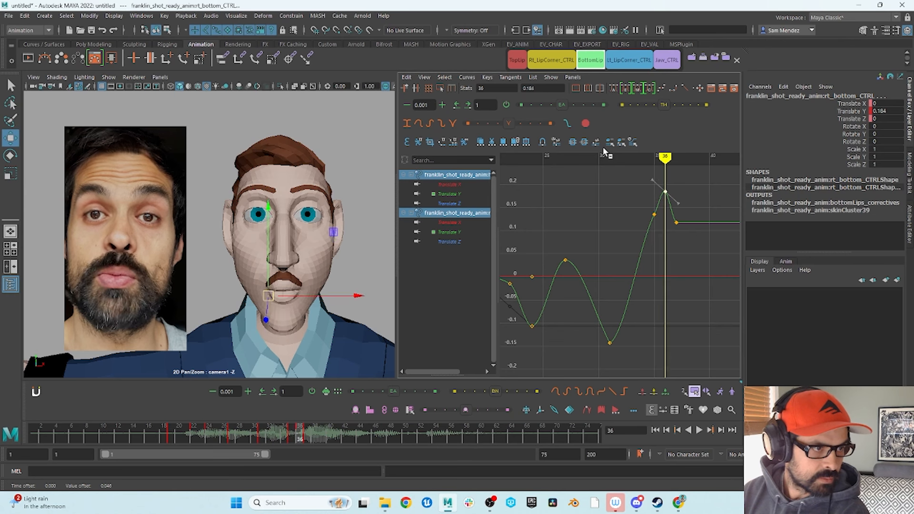
pyautogui.press(',')
pyautogui.press('.')
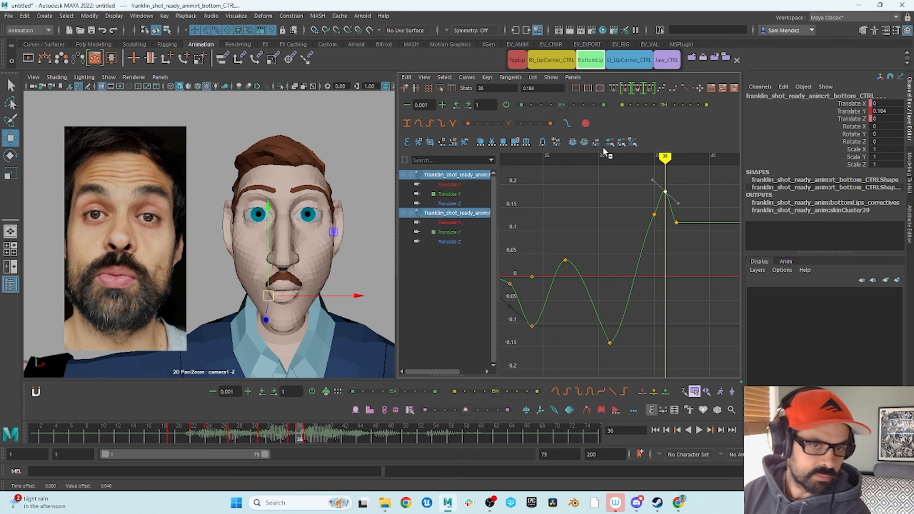
pyautogui.moveTo(661, 195); pyautogui.dragTo(663, 213, button='middle')
# Insert a Translate Y key on the top lip controls at frame 36 and lower it to about -0.059.
pyautogui.click(524, 60)
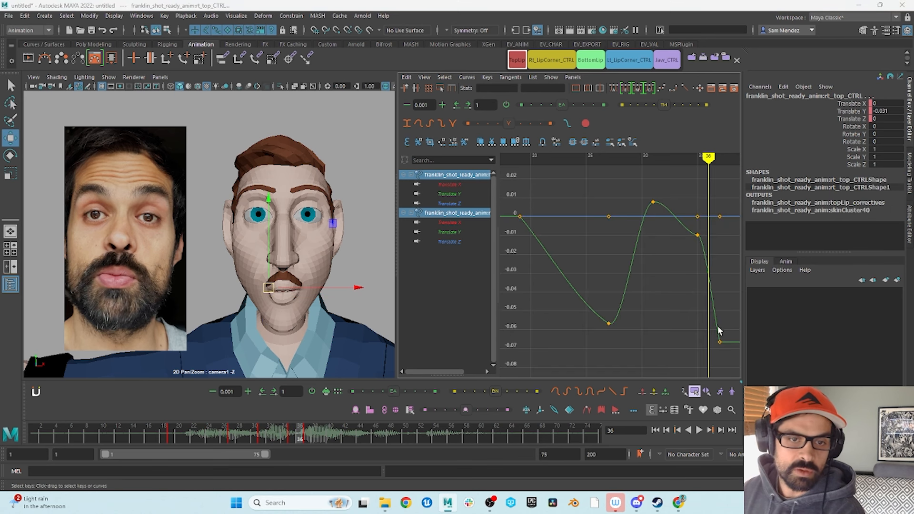
pyautogui.moveTo(715, 230); pyautogui.dragTo(683, 284)
pyautogui.rightClick(714, 275)
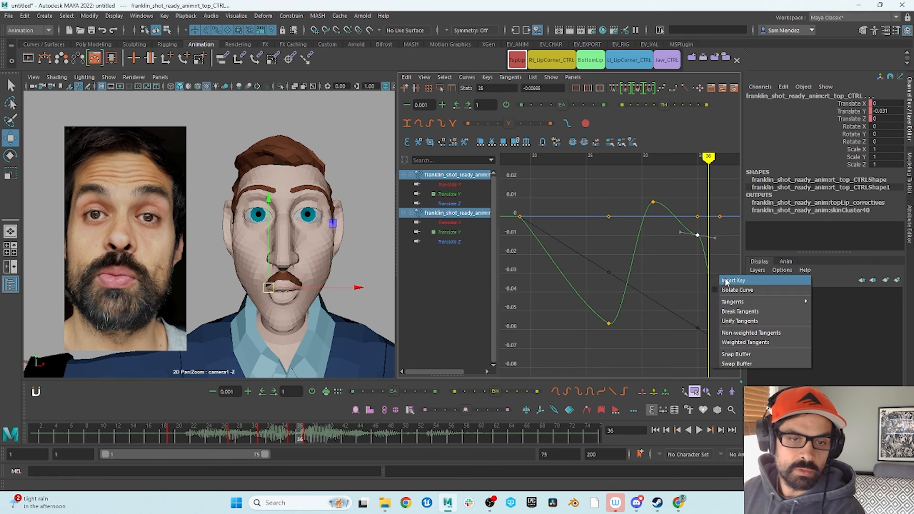
pyautogui.click(725, 280)
pyautogui.keyDown('shift'); pyautogui.moveTo(708, 290); pyautogui.dragTo(693, 273, button='middle'); pyautogui.keyUp('shift')
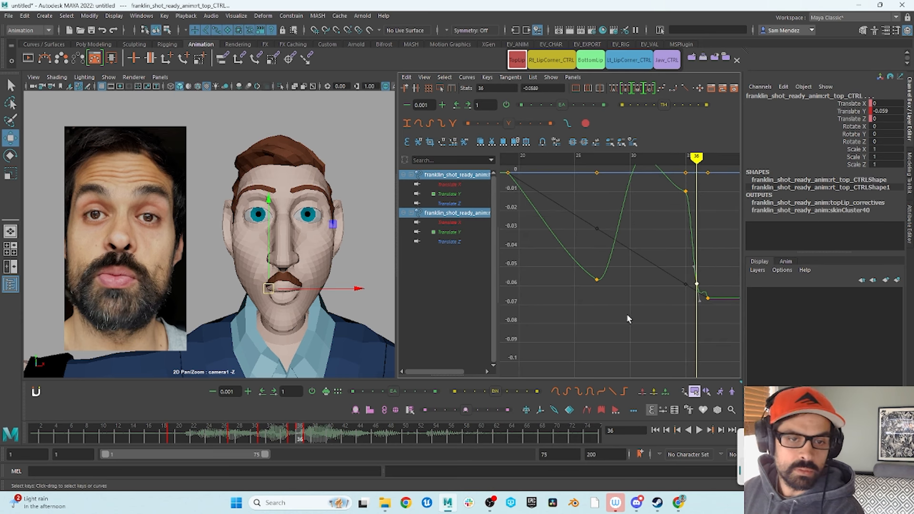
# Lower the top lip's frame 36 Translate Y key to about -0.08 and compare the pose with the neighbouring frames.
pyautogui.click(540, 211)
pyautogui.click(697, 285)
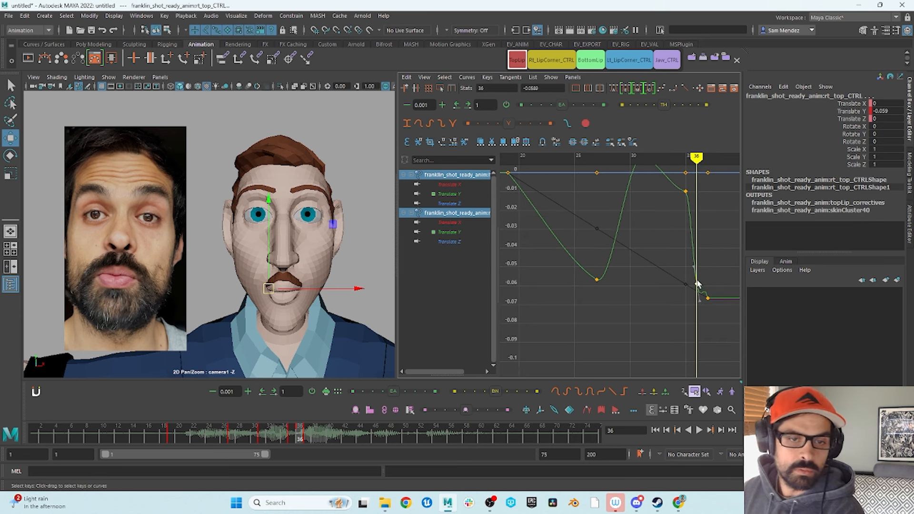
pyautogui.keyDown('shift'); pyautogui.moveTo(697, 285); pyautogui.dragTo(695, 330, button='middle'); pyautogui.keyUp('shift')
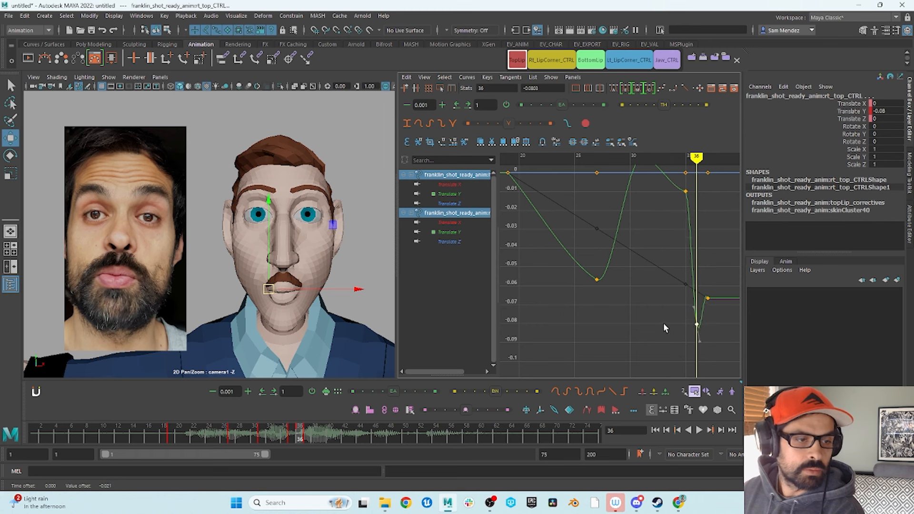
pyautogui.hotkey('alt', ',')
pyautogui.hotkey('alt', '.')
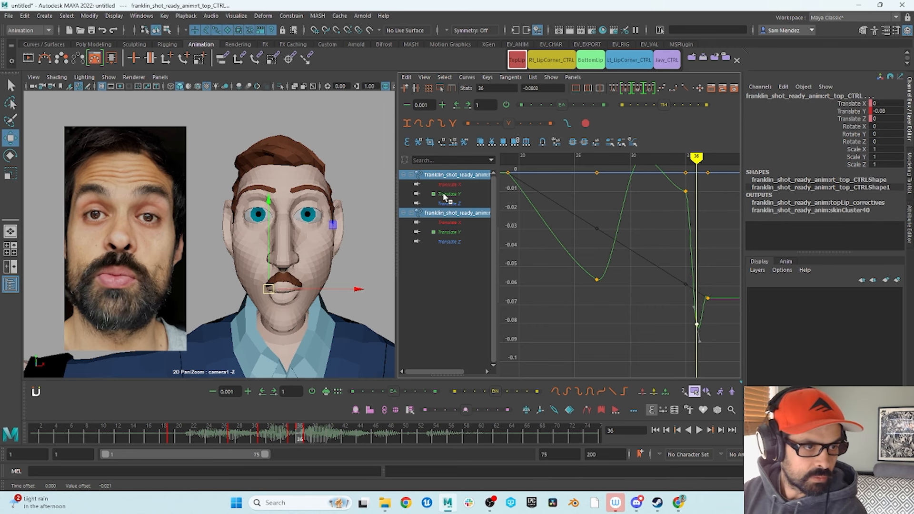
pyautogui.hotkey('alt', ',')
pyautogui.hotkey('alt', ',')
pyautogui.hotkey('alt', '.')
pyautogui.hotkey('alt', '.')
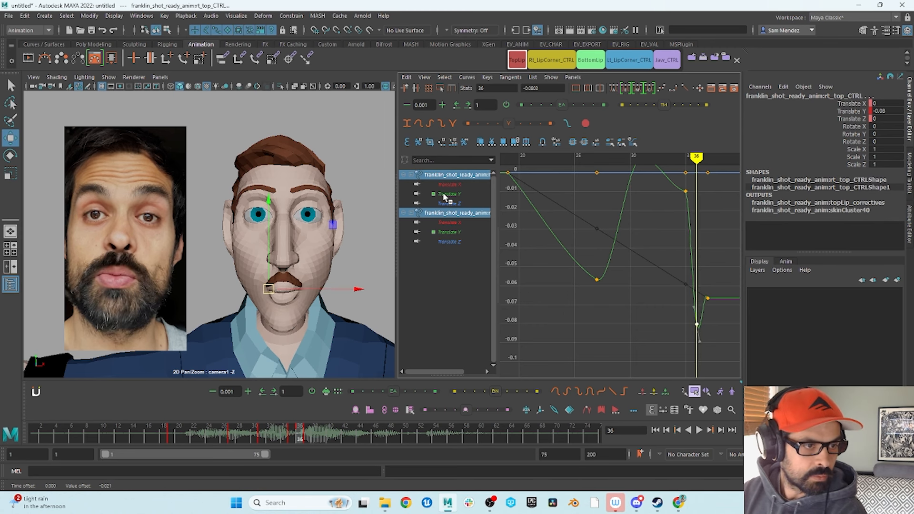
# Step back and forth between frames 35, 36 and 37 to compare the character's mouth shapes with the reference.
pyautogui.hotkey('alt', ',')
pyautogui.hotkey('alt', '.')
pyautogui.hotkey('alt', ',')
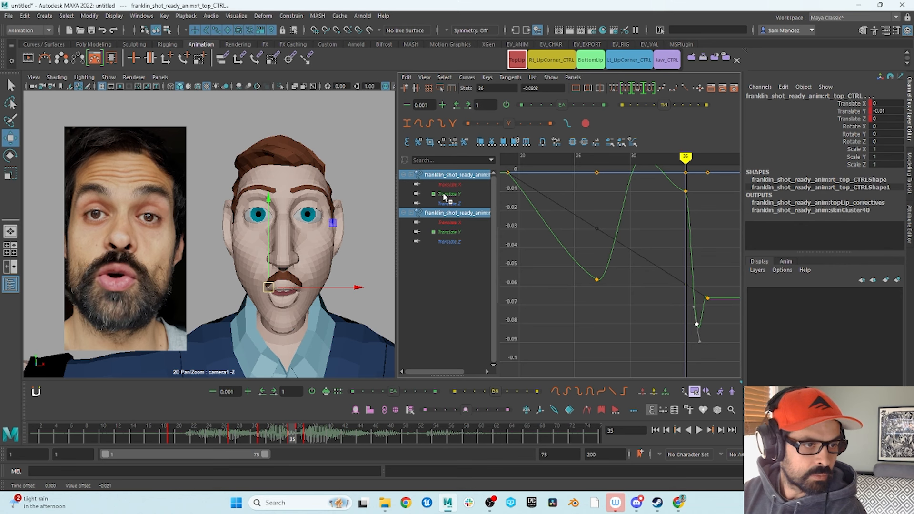
pyautogui.hotkey('alt', '.')
pyautogui.hotkey('alt', '.')
pyautogui.hotkey('alt', ',')
pyautogui.hotkey('alt', '.')
pyautogui.hotkey('alt', ',')
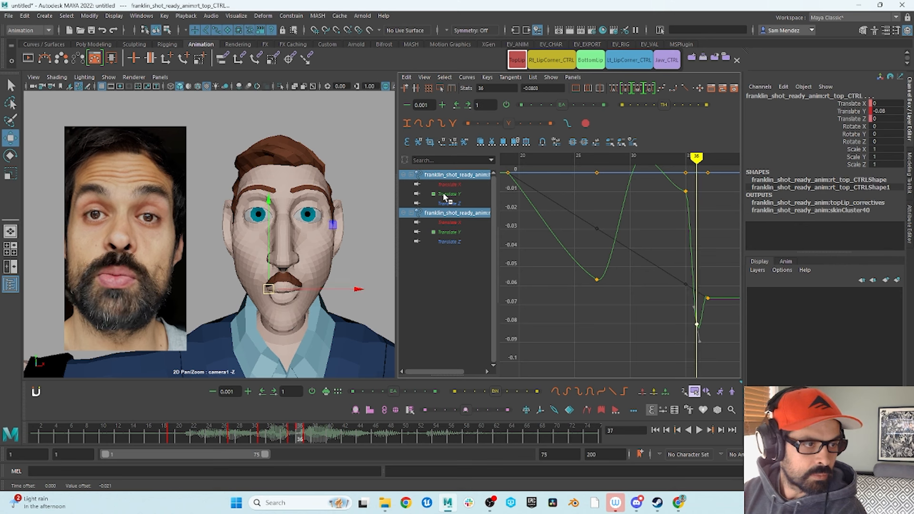
pyautogui.hotkey('alt', '.')
pyautogui.hotkey('alt', ',')
pyautogui.hotkey('alt', '.')
pyautogui.hotkey('alt', ',')
pyautogui.hotkey('alt', '.')
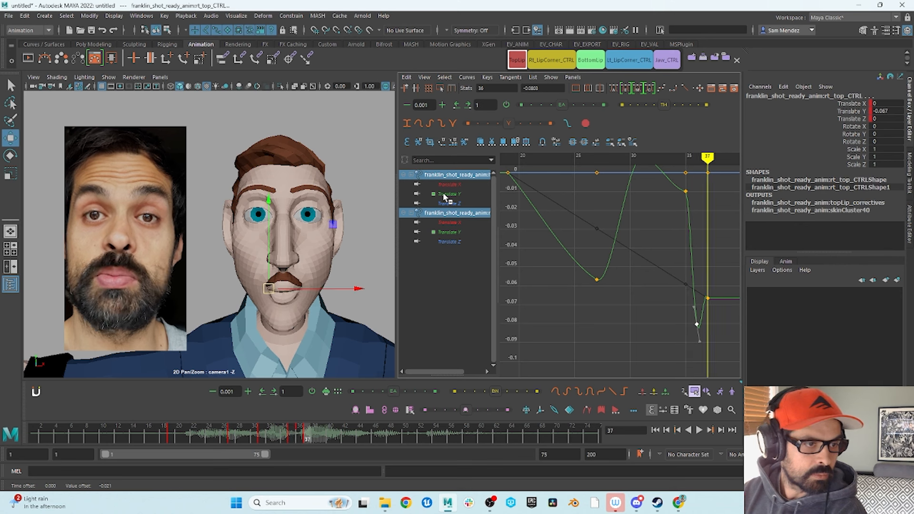
# Lower the top lip's frame 37 Translate Y key to about -0.087 and adjust the curve tangents at frames 36 and 35.
pyautogui.keyDown('alt'); pyautogui.moveTo(673, 263); pyautogui.dragTo(603, 245, button='middle'); pyautogui.keyUp('alt')
pyautogui.keyDown('alt'); pyautogui.keyDown('shift'); pyautogui.moveTo(603, 245); pyautogui.dragTo(646, 264, button='right'); pyautogui.keyUp('shift'); pyautogui.keyUp('alt')
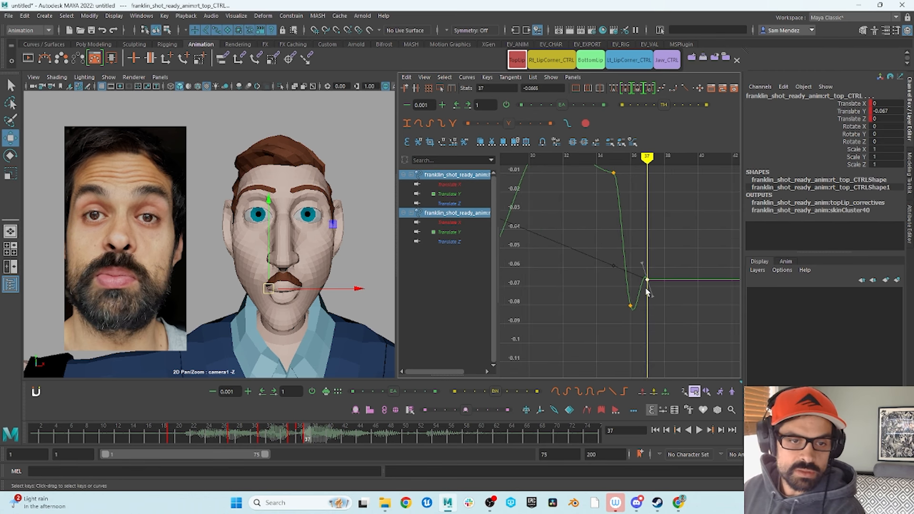
pyautogui.moveTo(647, 291)
pyautogui.mouseDown(button='middle')
pyautogui.moveTo(645, 326)
pyautogui.moveTo(661, 336)
pyautogui.moveTo(653, 304)
pyautogui.mouseUp(button='middle')
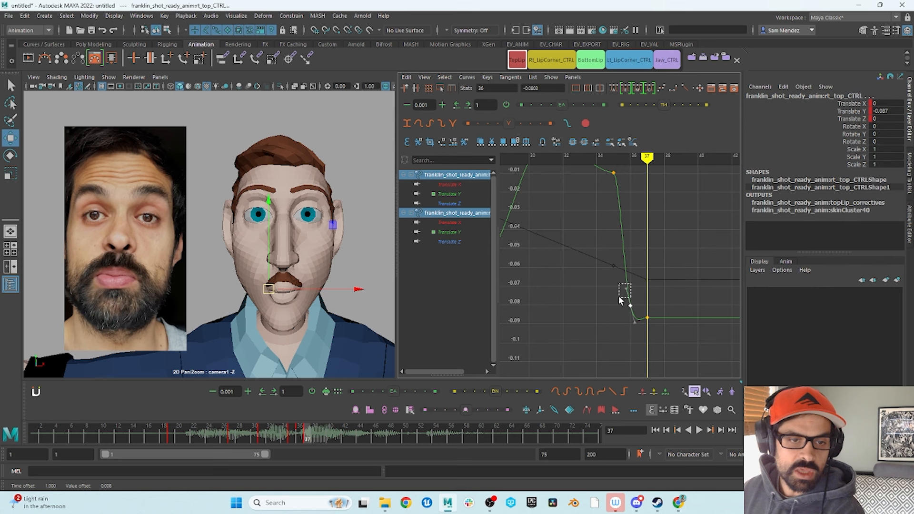
pyautogui.moveTo(620, 299); pyautogui.dragTo(614, 294)
pyautogui.keyDown('alt'); pyautogui.keyDown('shift'); pyautogui.moveTo(631, 224); pyautogui.dragTo(615, 251, button='right'); pyautogui.keyUp('shift'); pyautogui.keyUp('alt')
pyautogui.moveTo(627, 229); pyautogui.dragTo(623, 241, button='middle')
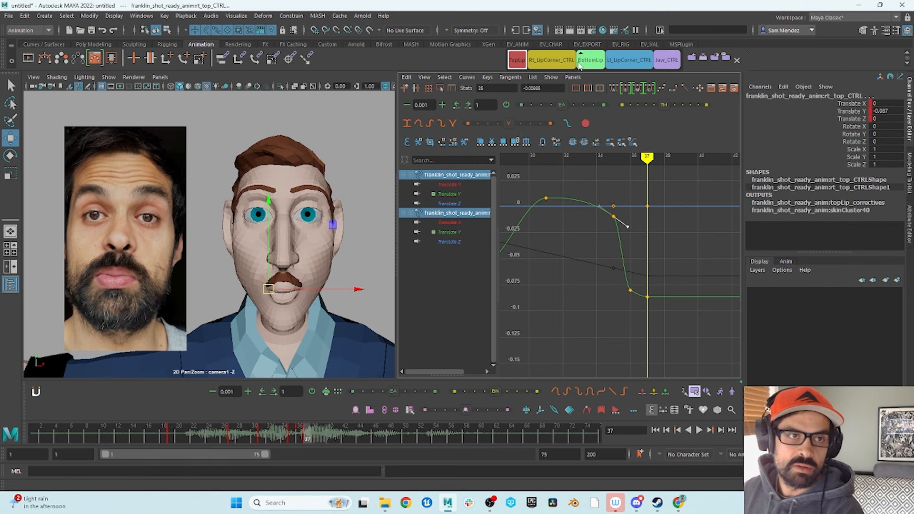
# Select both lip corner controls and compare their pose at frame 37 with the preceding frame.
pyautogui.click(559, 61)
pyautogui.keyDown('shift'); pyautogui.click(639, 56); pyautogui.keyUp('shift')
pyautogui.keyDown('alt'); pyautogui.moveTo(676, 280); pyautogui.dragTo(642, 278, button='middle'); pyautogui.keyUp('alt')
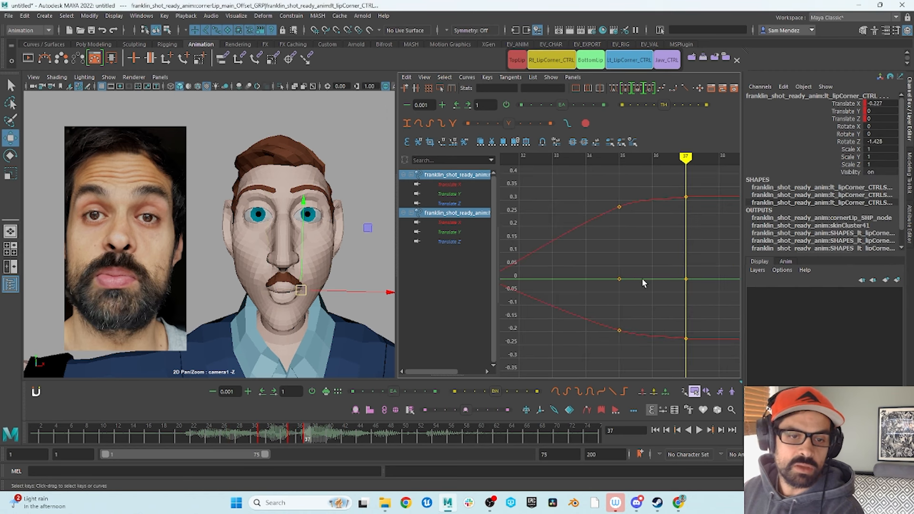
pyautogui.hotkey('alt', ',')
pyautogui.hotkey('alt', '.')
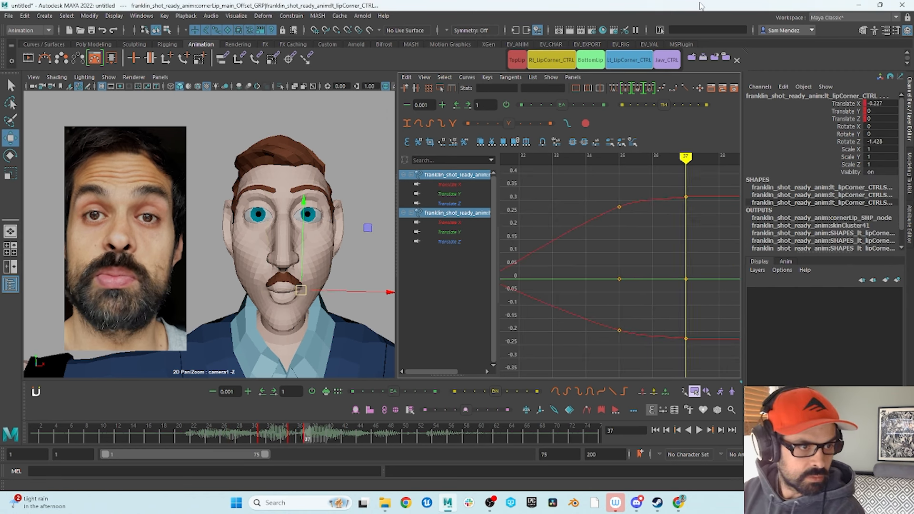
pyautogui.hotkey('alt', ',')
pyautogui.hotkey('alt', '.')
pyautogui.hotkey('alt', ',')
pyautogui.hotkey('alt', '.')
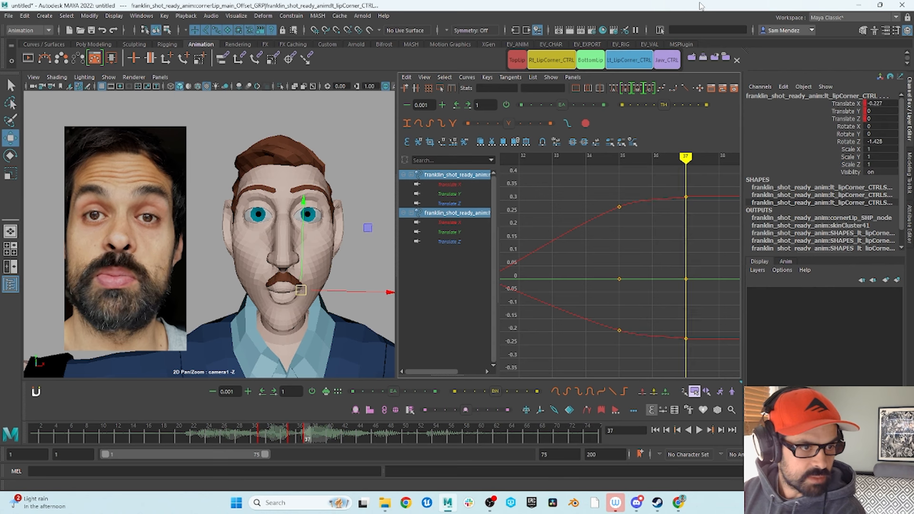
# Display the rig controls and try moving the left cheek control down at frame 37.
pyautogui.hotkey('alt', '1')
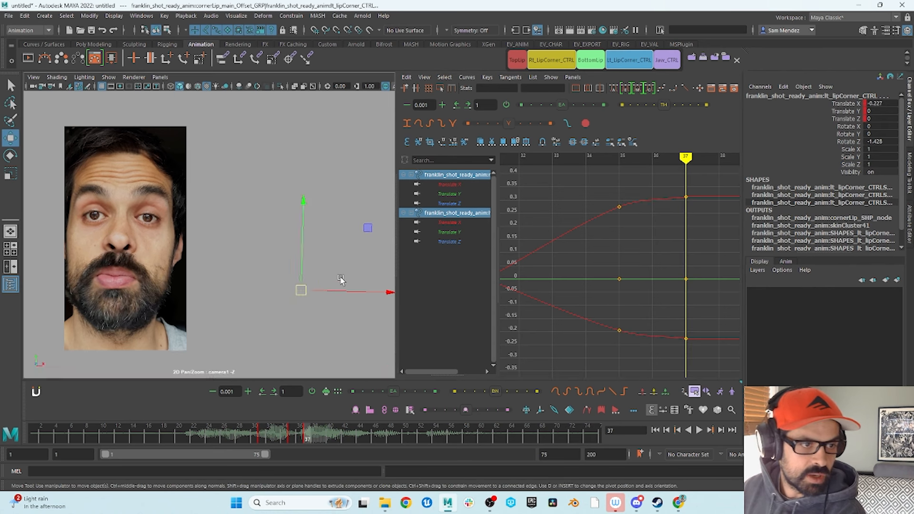
pyautogui.hotkey('alt', '1')
pyautogui.hotkey('alt', '2')
pyautogui.click(324, 248)
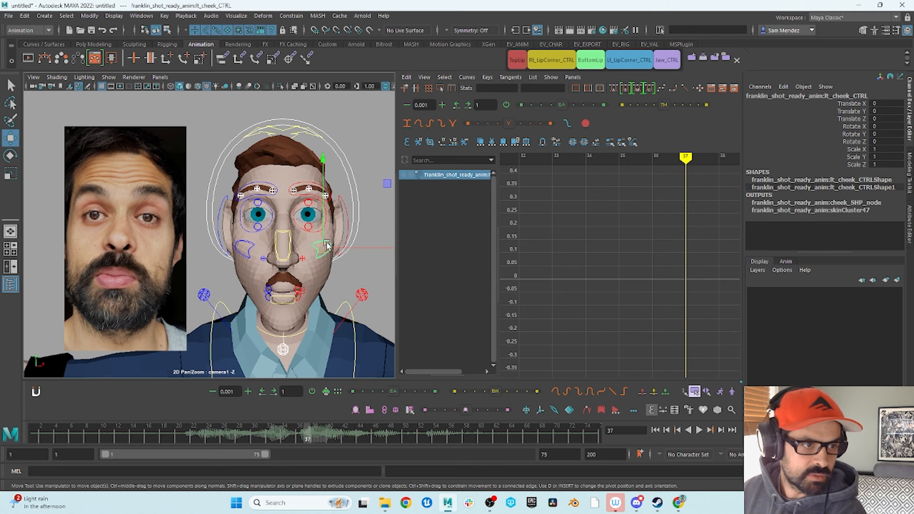
pyautogui.moveTo(343, 248); pyautogui.dragTo(324, 236)
pyautogui.hotkey('ctrl', 'z')
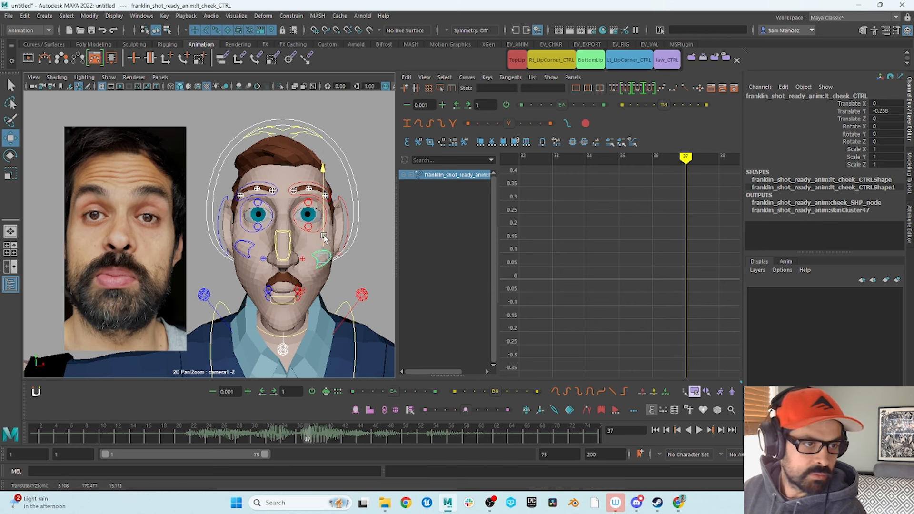
pyautogui.hotkey('ctrl', 'z')
pyautogui.click(320, 281)
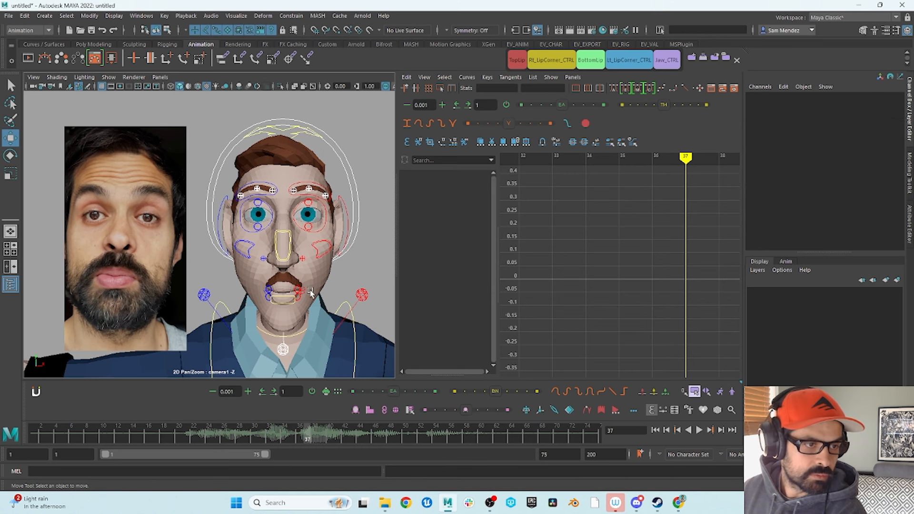
pyautogui.click(311, 292)
pyautogui.click(339, 273)
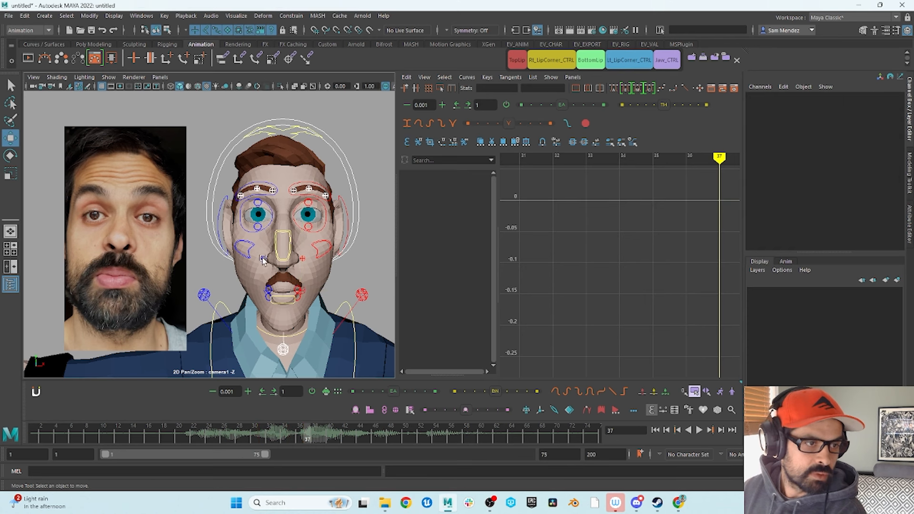
pyautogui.click(248, 257)
pyautogui.click(341, 284)
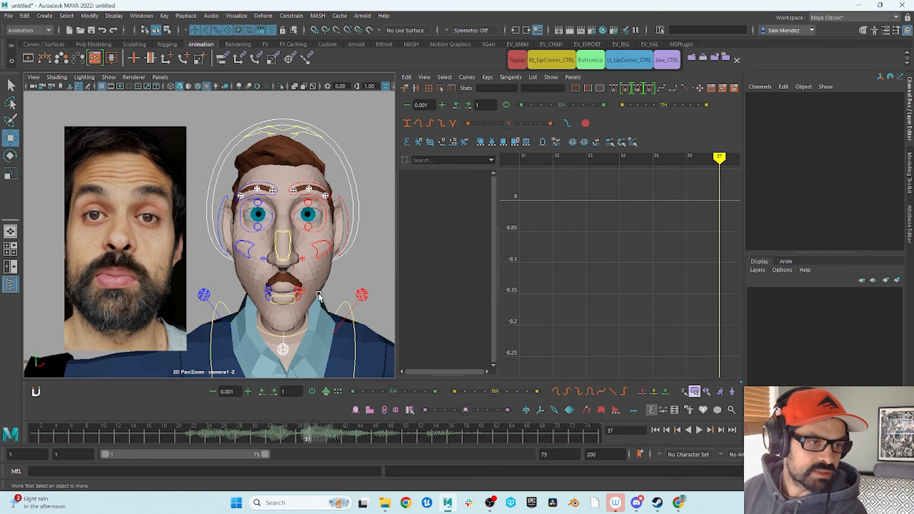
pyautogui.hotkey('alt', '1')
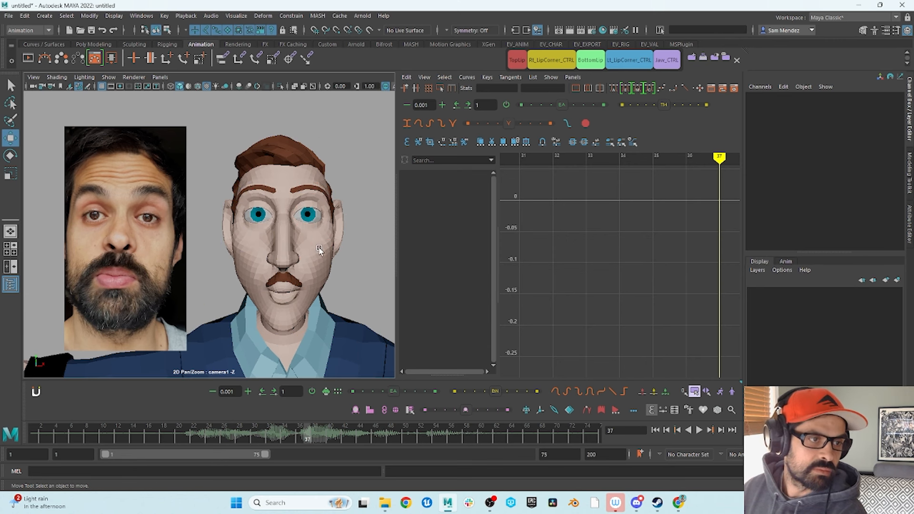
pyautogui.hotkey('alt', '2')
pyautogui.hotkey('alt', '2')
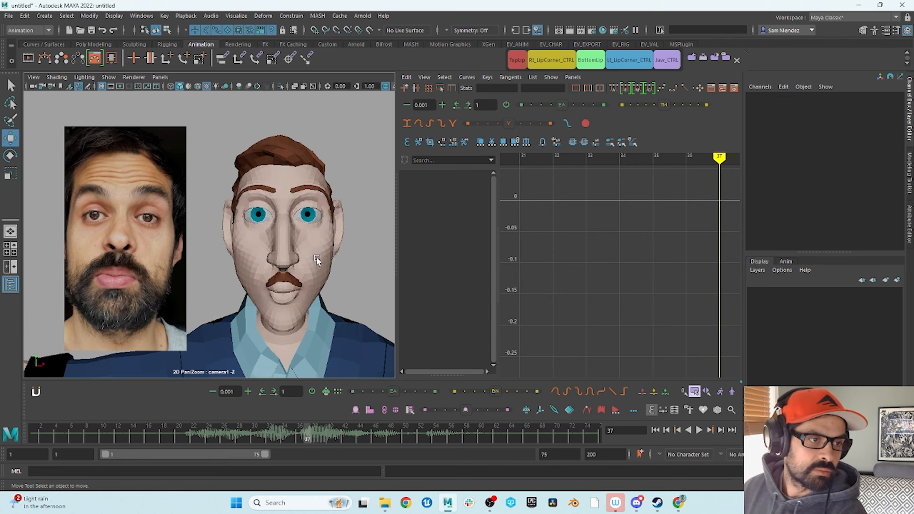
pyautogui.hotkey('alt', '1')
pyautogui.hotkey('alt', '2')
pyautogui.hotkey('alt', '2')
pyautogui.hotkey('alt', '1')
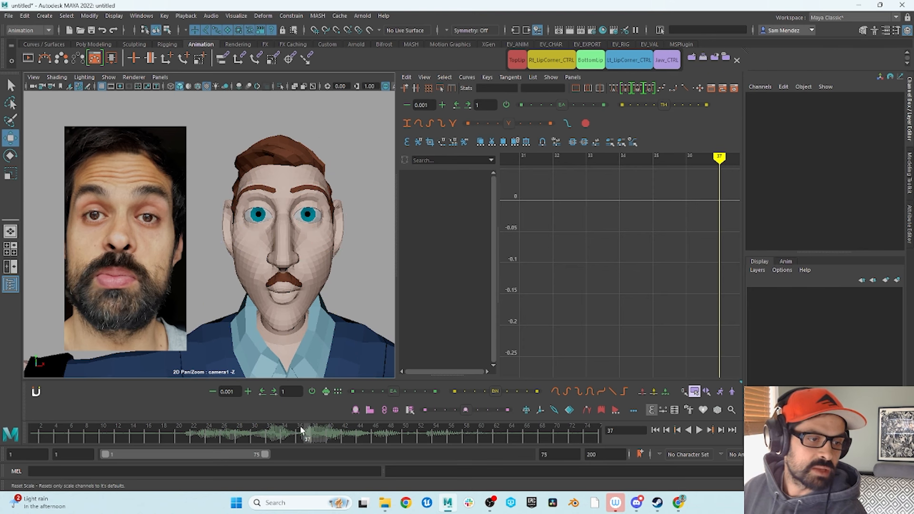
pyautogui.moveTo(289, 435)
pyautogui.mouseDown()
pyautogui.moveTo(324, 445)
pyautogui.moveTo(302, 450)
pyautogui.moveTo(359, 459)
pyautogui.moveTo(441, 451)
pyautogui.moveTo(280, 457)
pyautogui.moveTo(304, 462)
pyautogui.moveTo(306, 439)
pyautogui.mouseUp()
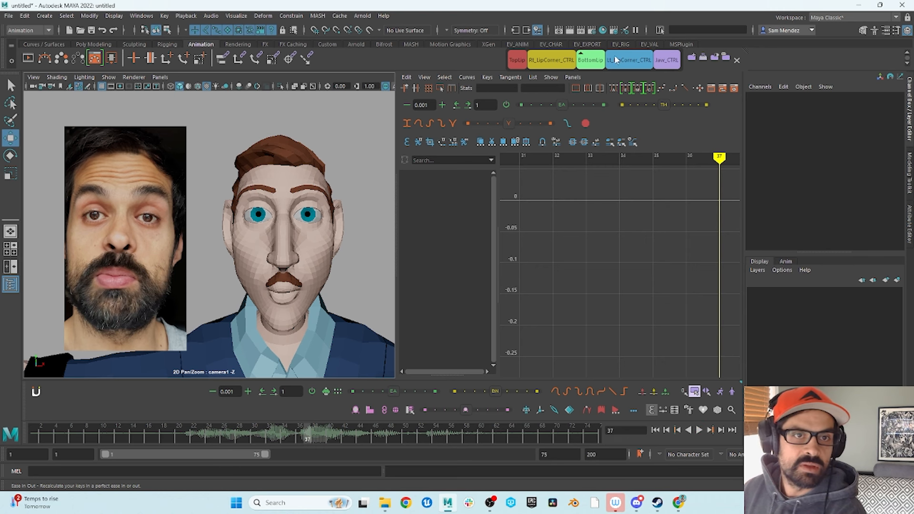
# Insert a Translate X key on the left lip corner at frame 36 and raise its frame 37 key to about -0.146.
pyautogui.click(640, 64)
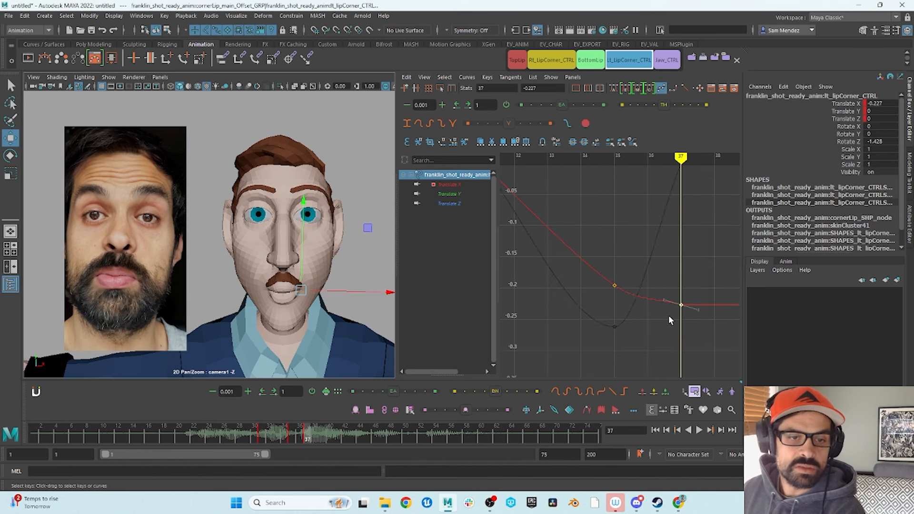
pyautogui.press('i')
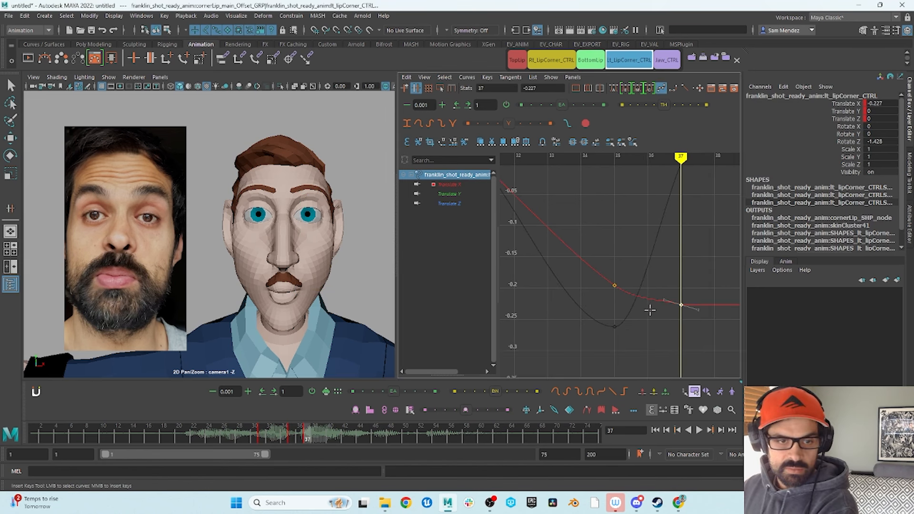
pyautogui.middleClick(650, 310)
pyautogui.click(682, 305)
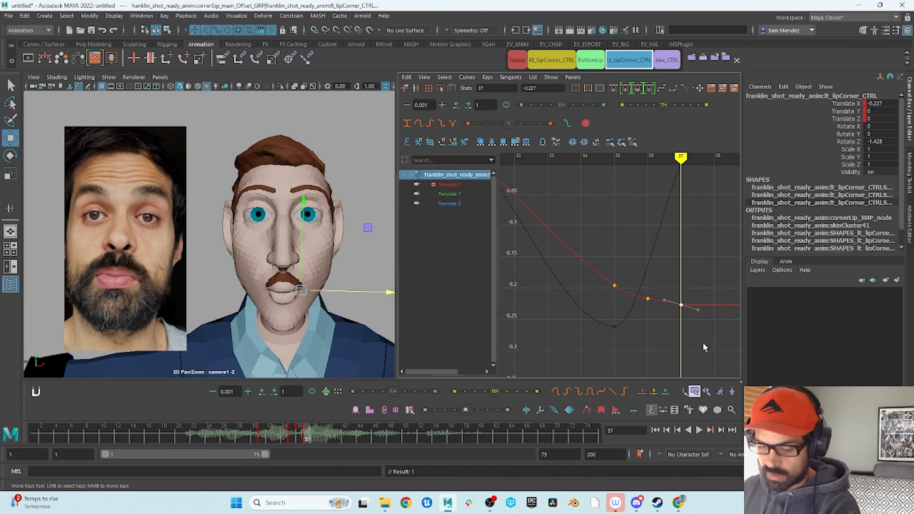
pyautogui.moveTo(681, 303); pyautogui.dragTo(681, 252, button='middle')
# Insert a Translate X key on the right lip corner at frame 36 and lower its frame 37 key to about 0.198.
pyautogui.click(550, 62)
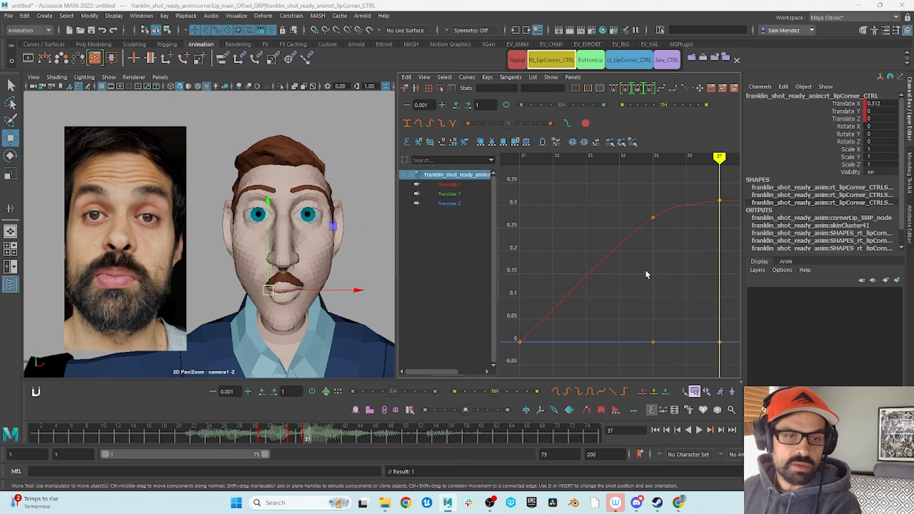
pyautogui.press('i')
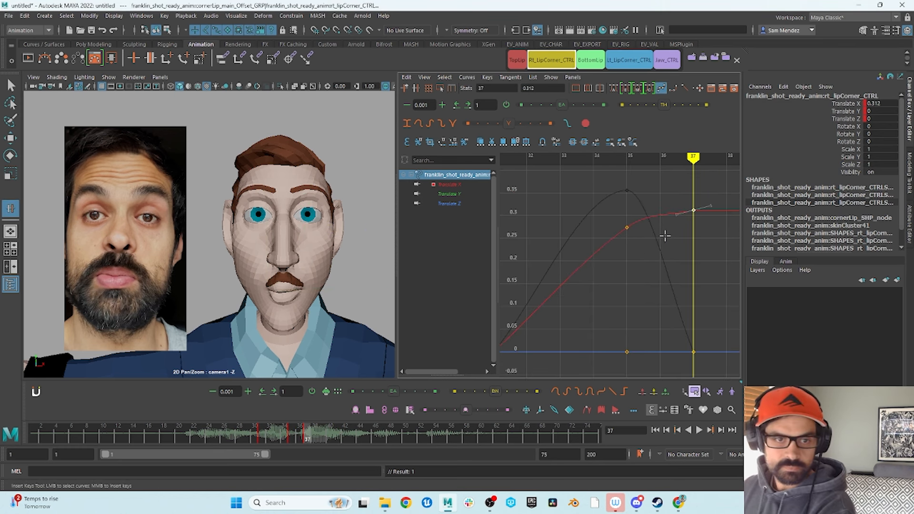
pyautogui.middleClick(662, 232)
pyautogui.moveTo(709, 201); pyautogui.dragTo(687, 226)
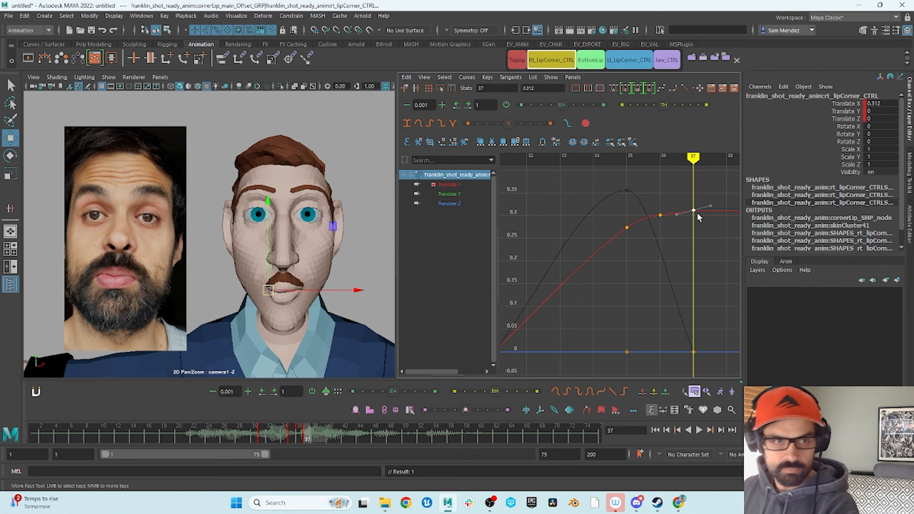
pyautogui.moveTo(697, 214); pyautogui.dragTo(697, 265, button='middle')
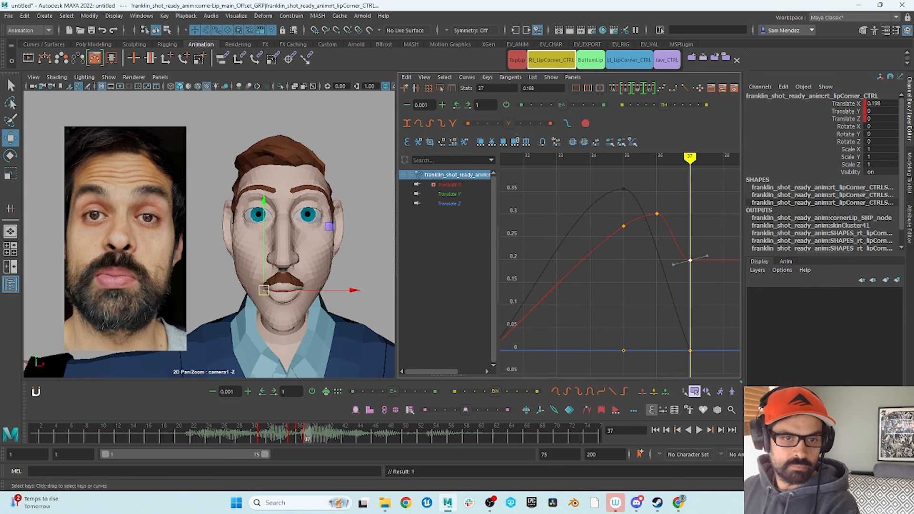
# Angle the outgoing tangent of the right lip corner's frame 37 Translate X key downward to smooth the curve.
pyautogui.click(693, 309)
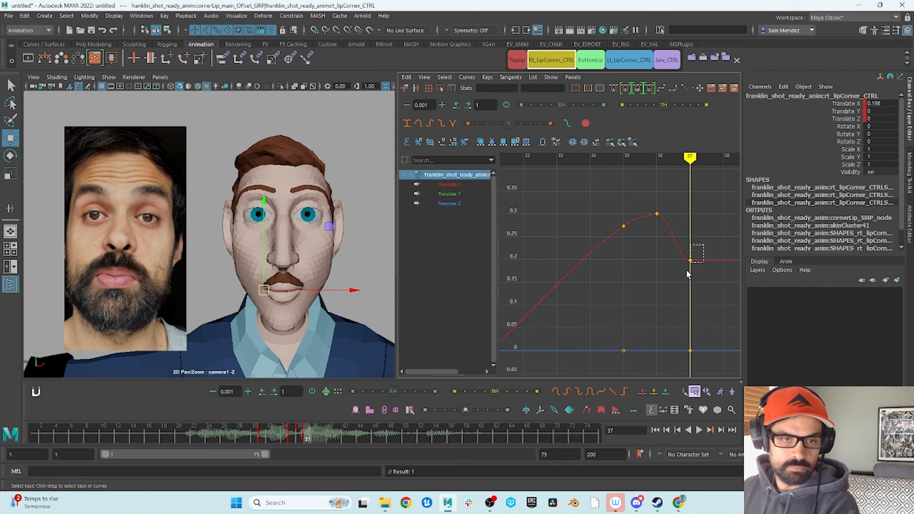
pyautogui.moveTo(686, 270); pyautogui.dragTo(685, 271)
pyautogui.click(702, 263)
pyautogui.moveTo(702, 265); pyautogui.dragTo(700, 284, button='middle')
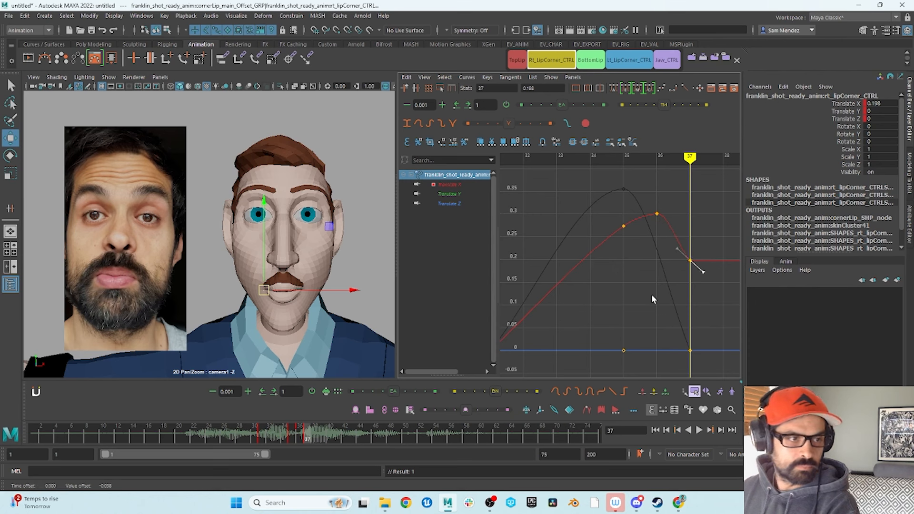
# At frame 40, set Rotate Z and Translate X, Y and Z to 0 on both lip corner controls.
pyautogui.click(298, 438)
pyautogui.moveTo(306, 442); pyautogui.dragTo(330, 441)
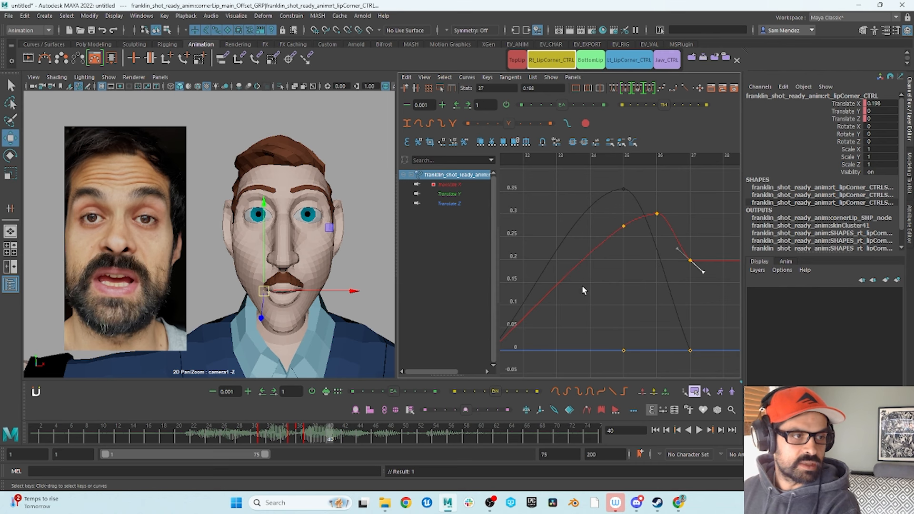
pyautogui.keyDown('alt'); pyautogui.moveTo(649, 232); pyautogui.dragTo(640, 230, button='middle'); pyautogui.keyUp('alt')
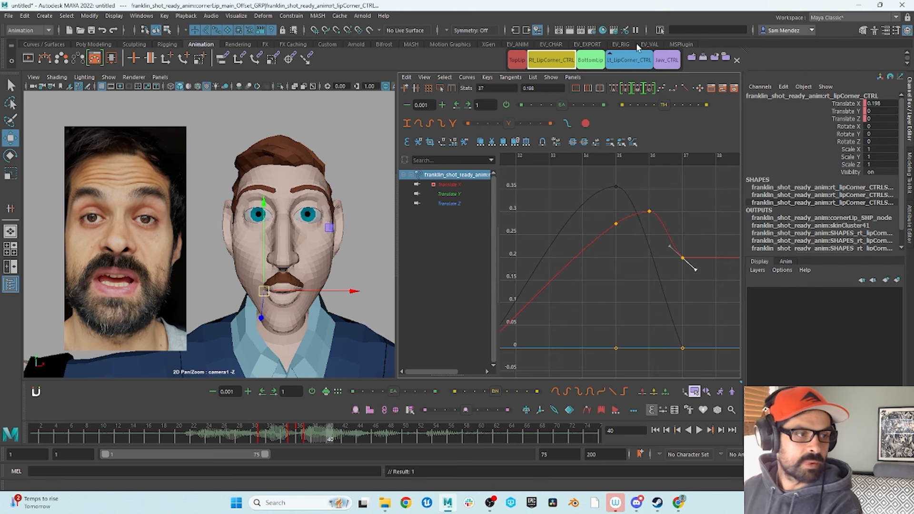
pyautogui.click(557, 66)
pyautogui.keyDown('shift'); pyautogui.click(626, 64); pyautogui.keyUp('shift')
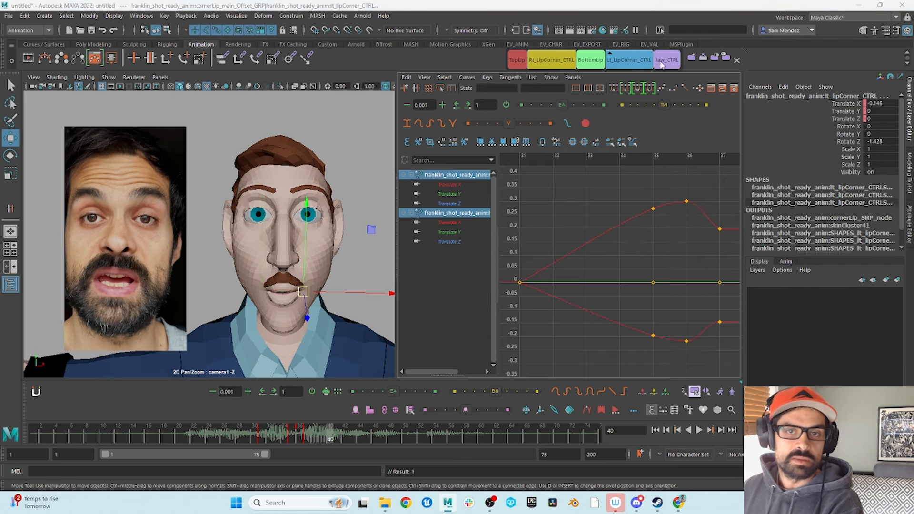
pyautogui.doubleClick(880, 142)
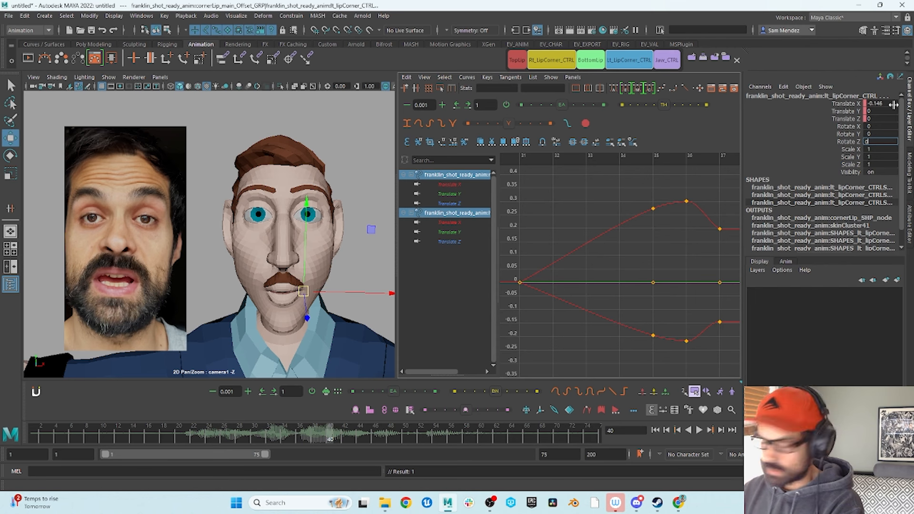
pyautogui.moveTo(881, 119); pyautogui.dragTo(881, 104)
pyautogui.press('Return')
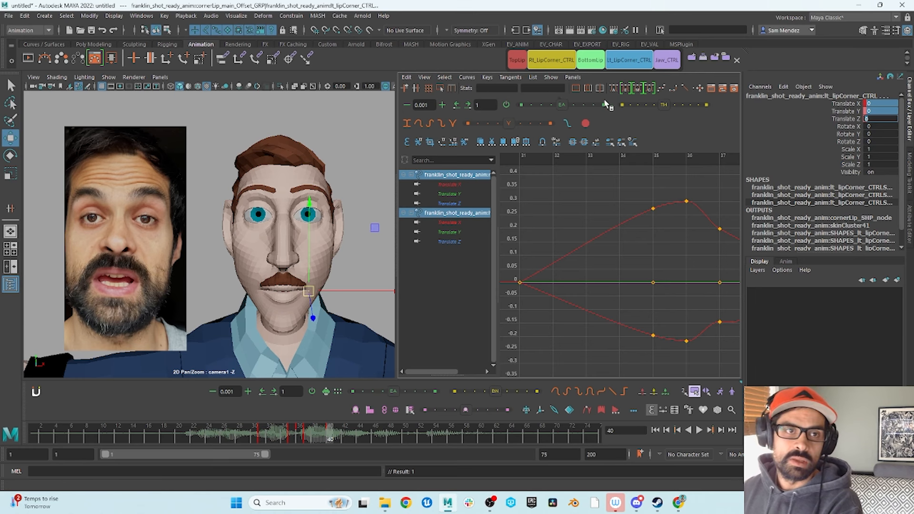
# Key the bottom lip controls at frame 40 and lower that key's Translate Y to about -0.11.
pyautogui.click(658, 59)
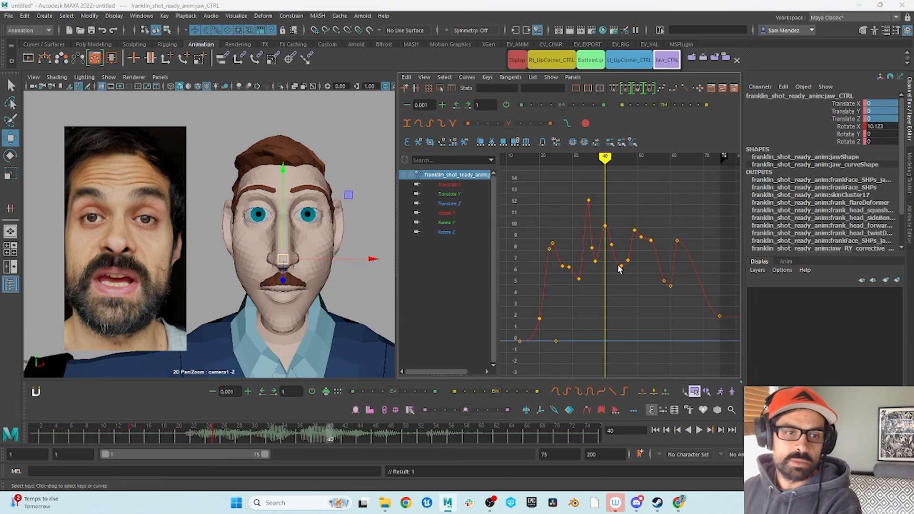
pyautogui.keyDown('ctrl'); pyautogui.scroll(3, 620, 262); pyautogui.keyUp('ctrl')
pyautogui.click(590, 60)
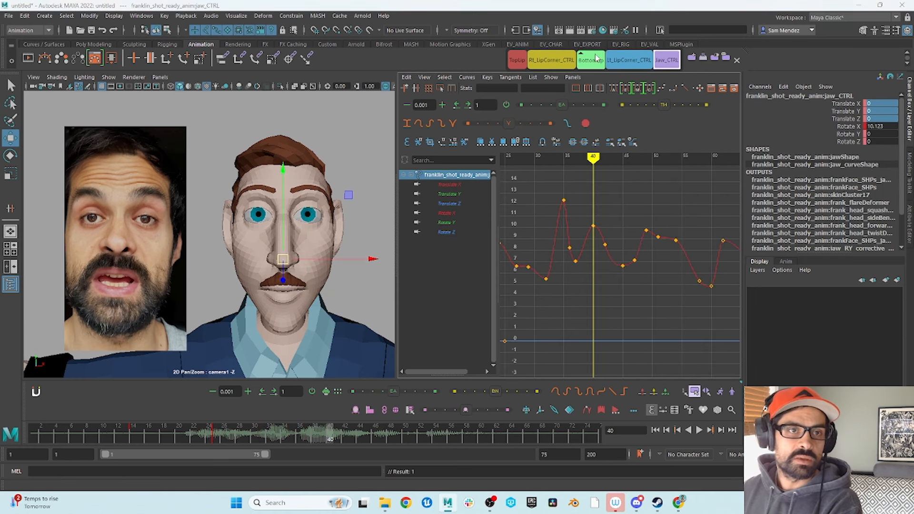
pyautogui.keyDown('ctrl'); pyautogui.scroll(2, 695, 228); pyautogui.keyUp('ctrl')
pyautogui.click(651, 206)
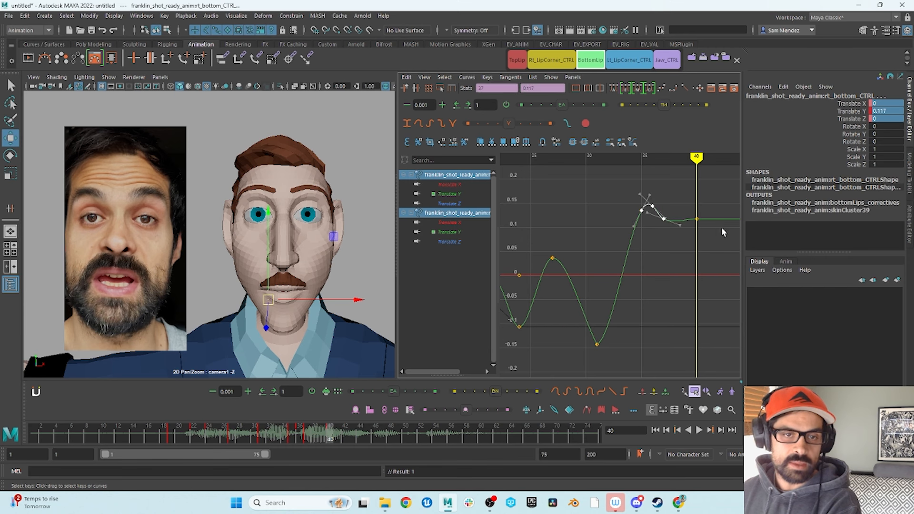
pyautogui.press('s')
pyautogui.keyDown('shift'); pyautogui.moveTo(700, 219); pyautogui.dragTo(700, 340, button='middle'); pyautogui.keyUp('shift')
pyautogui.keyDown('alt'); pyautogui.moveTo(660, 274); pyautogui.dragTo(643, 272, button='middle'); pyautogui.keyUp('alt')
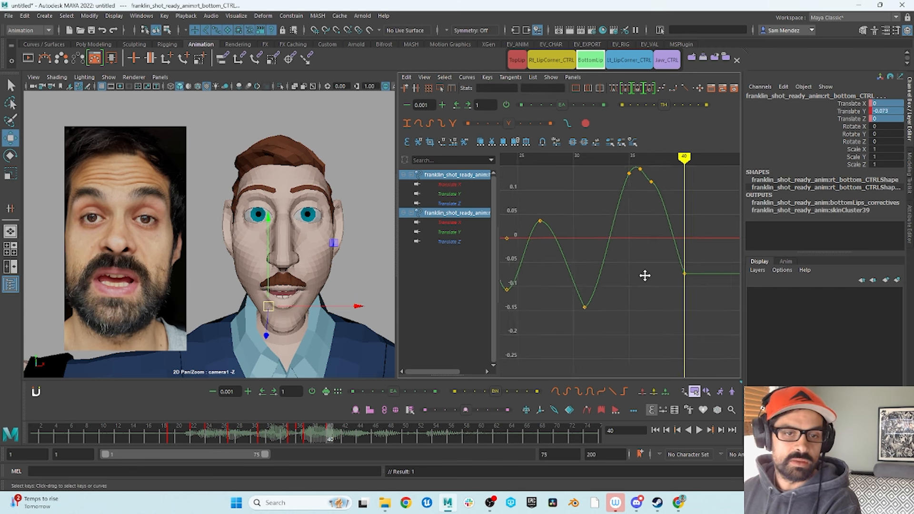
pyautogui.moveTo(700, 260); pyautogui.dragTo(661, 301)
pyautogui.keyDown('shift'); pyautogui.moveTo(680, 281); pyautogui.dragTo(686, 301, button='middle'); pyautogui.keyUp('shift')
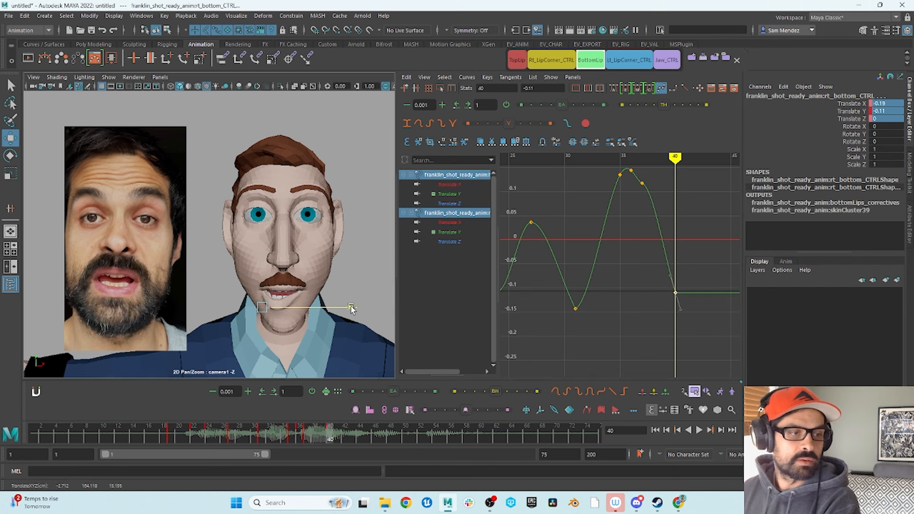
pyautogui.moveTo(361, 307); pyautogui.dragTo(358, 308)
pyautogui.hotkey('ctrl', 'z')
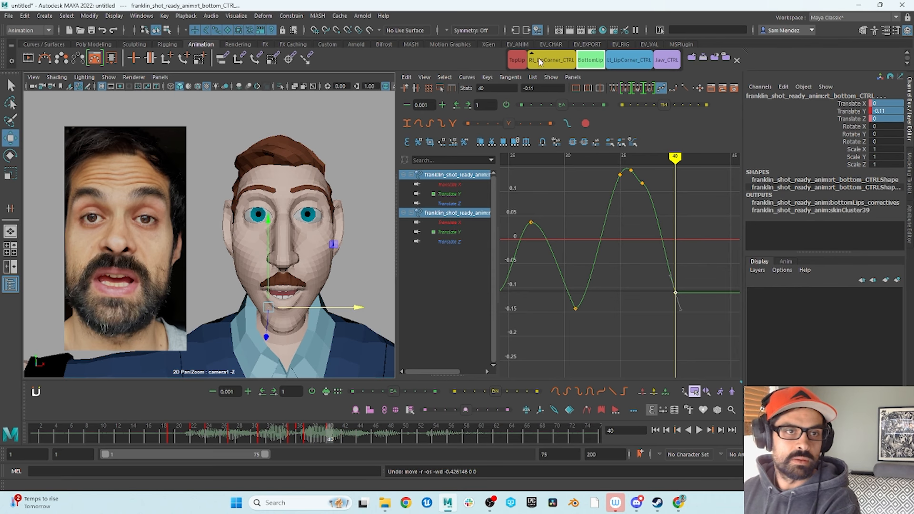
# Insert a Translate Y key on the top lip controls at frame 40 and raise it to about 0.008.
pyautogui.click(517, 60)
pyautogui.click(641, 307)
pyautogui.rightClick(691, 314)
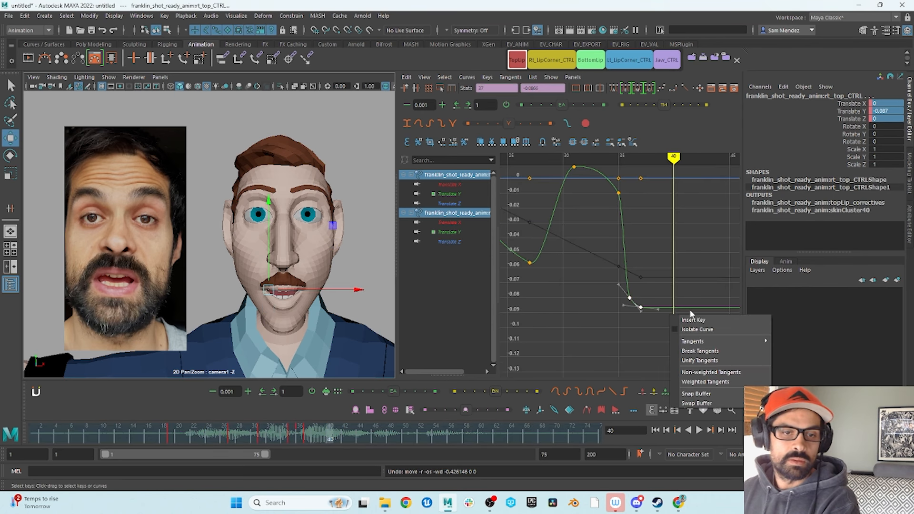
pyautogui.click(693, 320)
pyautogui.moveTo(687, 288); pyautogui.dragTo(679, 198, button='middle')
pyautogui.keyDown('alt'); pyautogui.moveTo(671, 249); pyautogui.dragTo(668, 298, button='middle'); pyautogui.keyUp('alt')
pyautogui.moveTo(880, 320); pyautogui.dragTo(883, 272, button='middle')
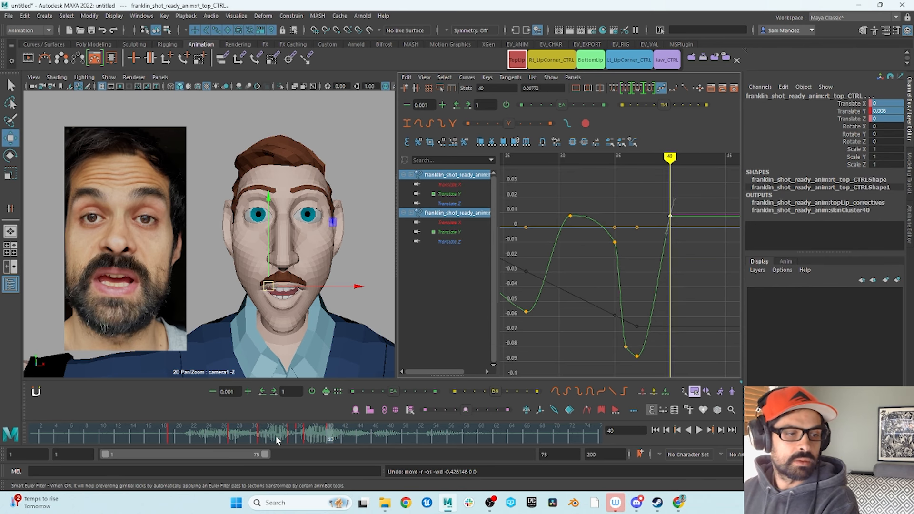
# Review the mouth motion against the reference and insert Translate Y keys on the top and bottom lip controls at frame 46.
pyautogui.moveTo(276, 436); pyautogui.dragTo(352, 455)
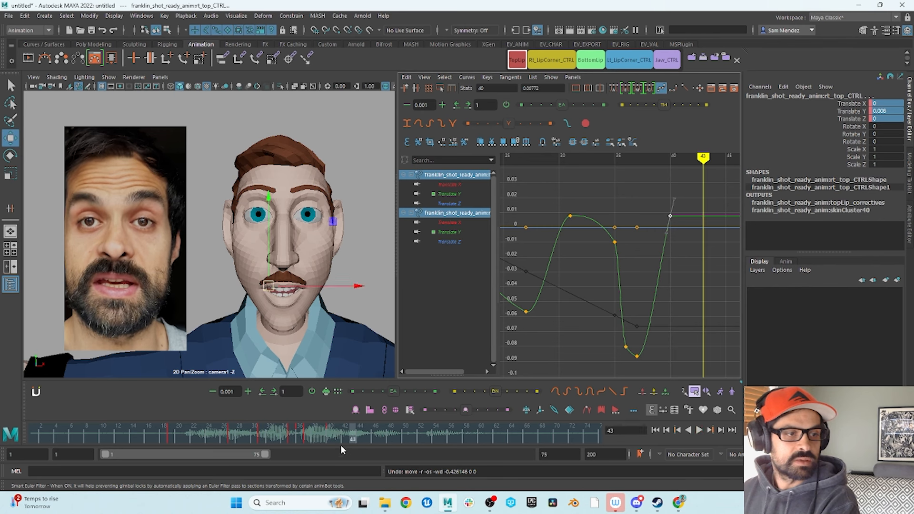
pyautogui.click(331, 437)
pyautogui.hotkey('alt', 'v')
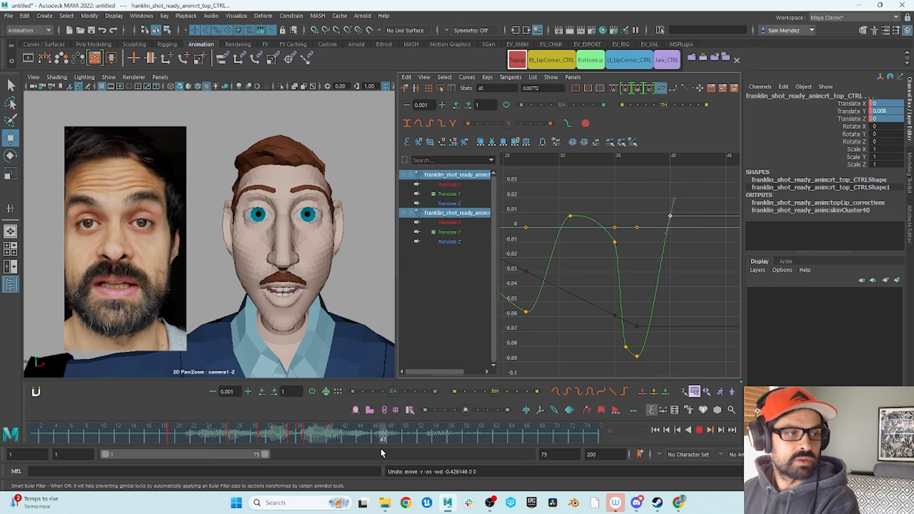
pyautogui.hotkey('alt', 'v')
pyautogui.keyDown('alt'); pyautogui.moveTo(733, 193); pyautogui.dragTo(650, 224, button='middle'); pyautogui.keyUp('alt')
pyautogui.click(574, 59)
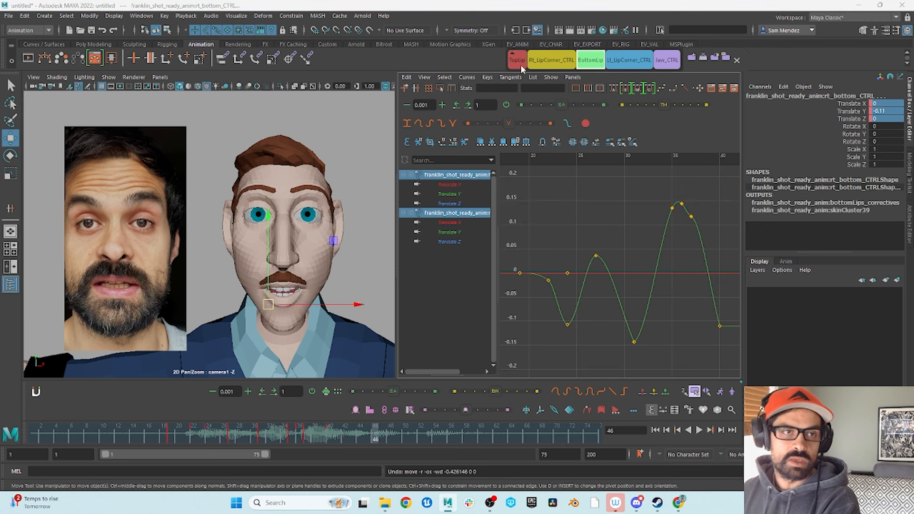
pyautogui.click(524, 60)
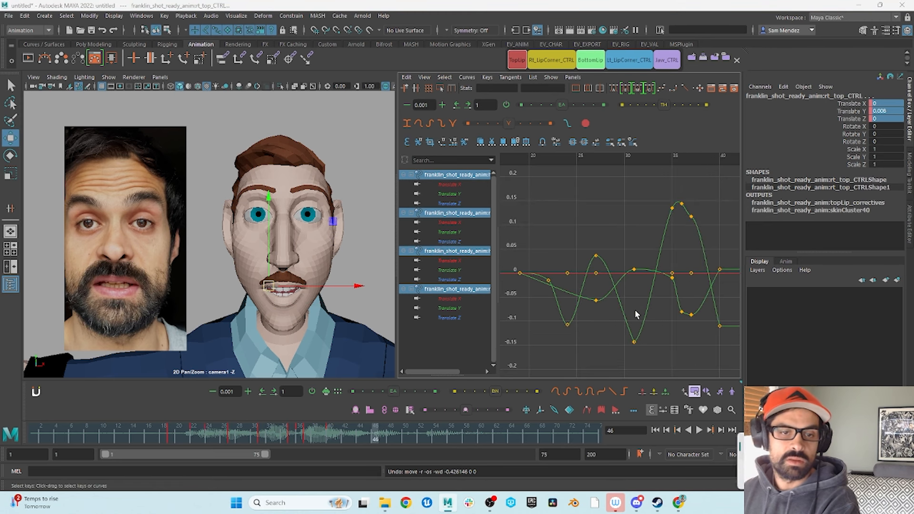
pyautogui.keyDown('alt'); pyautogui.moveTo(637, 315); pyautogui.dragTo(579, 318); pyautogui.keyUp('alt')
pyautogui.scroll(-4, 512, 247)
pyautogui.keyDown('alt'); pyautogui.moveTo(696, 278); pyautogui.dragTo(650, 268, button='middle'); pyautogui.keyUp('alt')
pyautogui.moveTo(676, 236); pyautogui.dragTo(602, 310)
pyautogui.rightClick(694, 296)
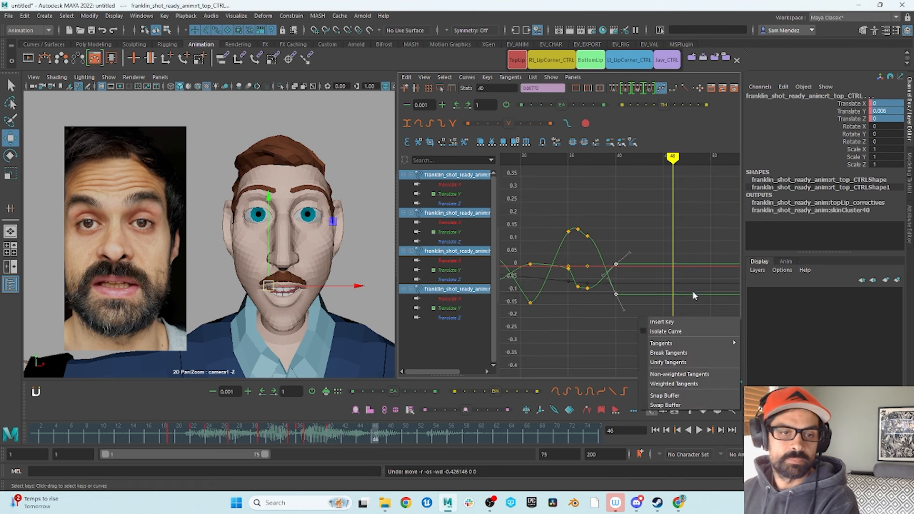
pyautogui.click(695, 322)
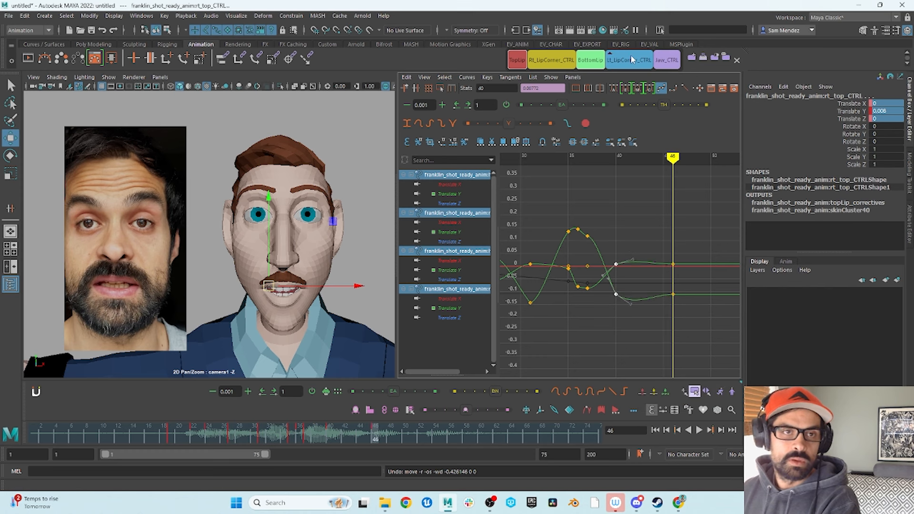
# Insert keys on the translation curves of both lip corner controls at frame 46.
pyautogui.click(633, 59)
pyautogui.moveTo(692, 199); pyautogui.dragTo(573, 316)
pyautogui.rightClick(695, 277)
pyautogui.click(707, 286)
# At frame 37, set Translate X to about -0.178 on the left lip corner and 0.23 on the right, smoothing both tangents.
pyautogui.click(300, 443)
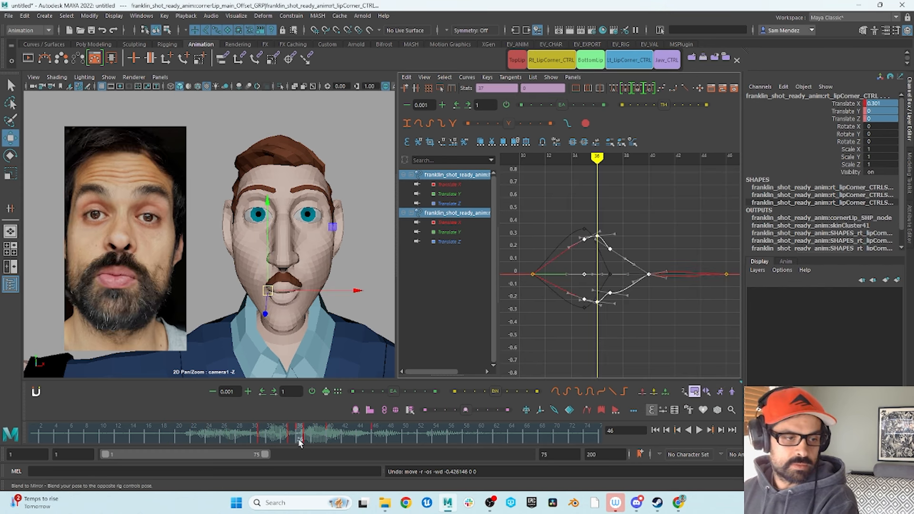
pyautogui.moveTo(299, 440); pyautogui.dragTo(310, 436)
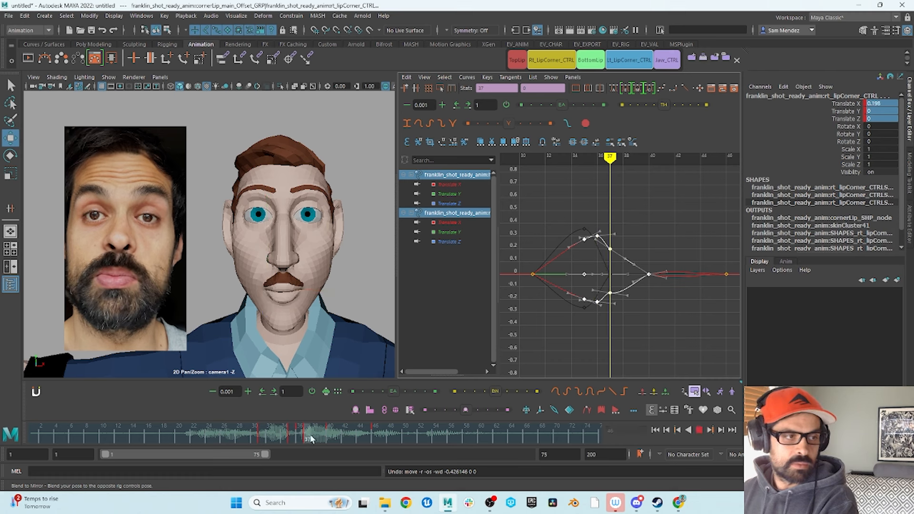
pyautogui.scroll(4, 634, 260)
pyautogui.click(634, 261)
pyautogui.moveTo(608, 301); pyautogui.dragTo(594, 322)
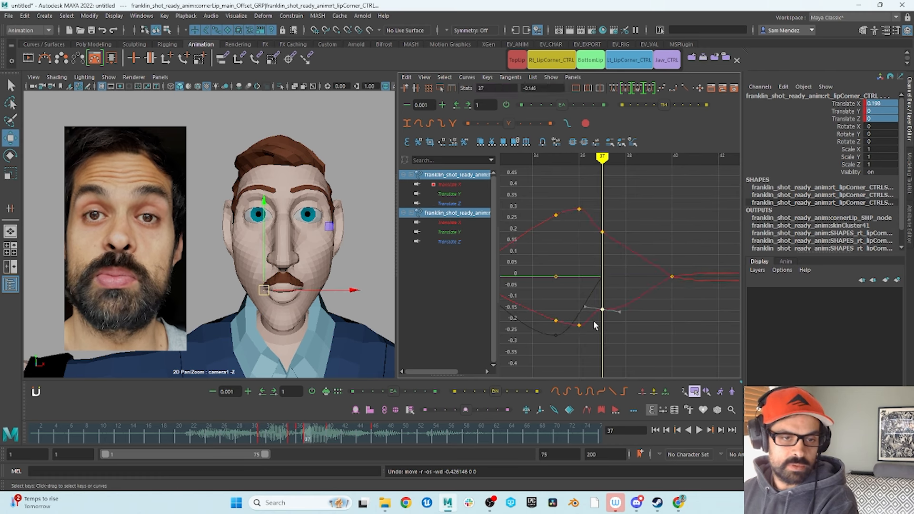
pyautogui.keyDown('shift'); pyautogui.moveTo(595, 326); pyautogui.dragTo(598, 330, button='middle'); pyautogui.keyUp('shift')
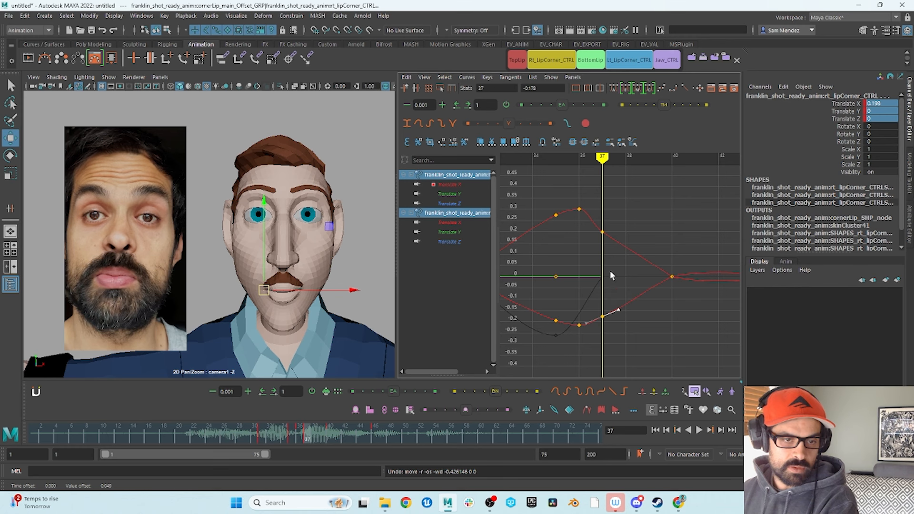
pyautogui.moveTo(600, 244); pyautogui.dragTo(601, 241)
pyautogui.keyDown('shift'); pyautogui.moveTo(601, 232); pyautogui.dragTo(602, 229, button='middle'); pyautogui.keyUp('shift')
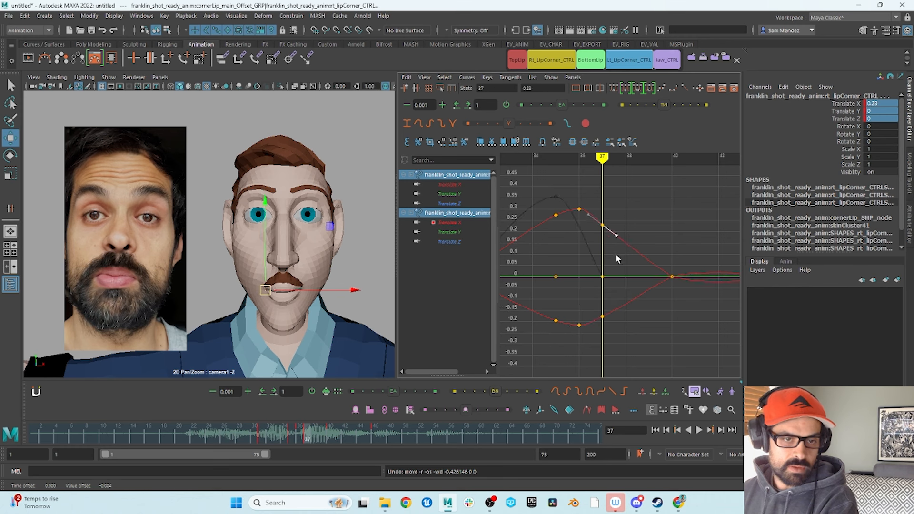
# Flatten the tangents of both lip corners' keys at frames 40 and 46 and check the motion up to frame 46.
pyautogui.moveTo(307, 437); pyautogui.dragTo(330, 439)
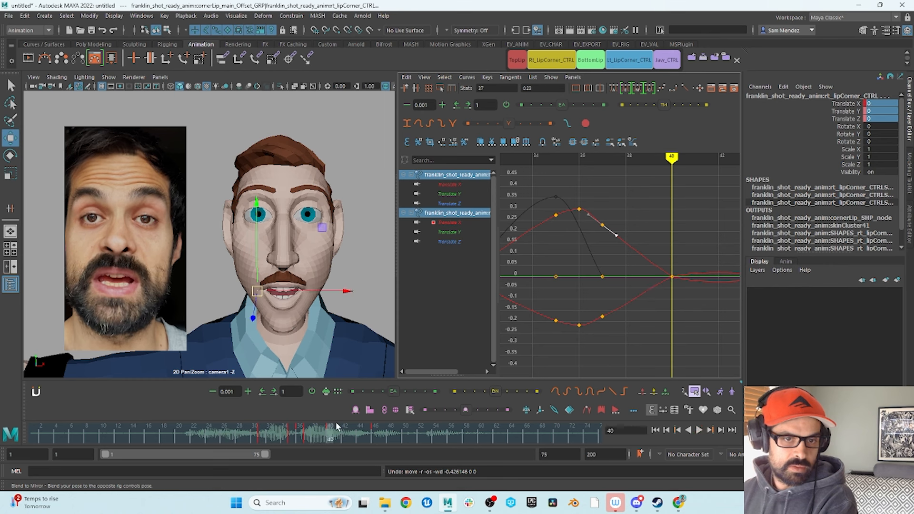
pyautogui.keyDown('alt'); pyautogui.keyDown('shift'); pyautogui.moveTo(689, 293); pyautogui.dragTo(645, 296, button='right'); pyautogui.keyUp('shift'); pyautogui.keyUp('alt')
pyautogui.moveTo(618, 313); pyautogui.dragTo(619, 312)
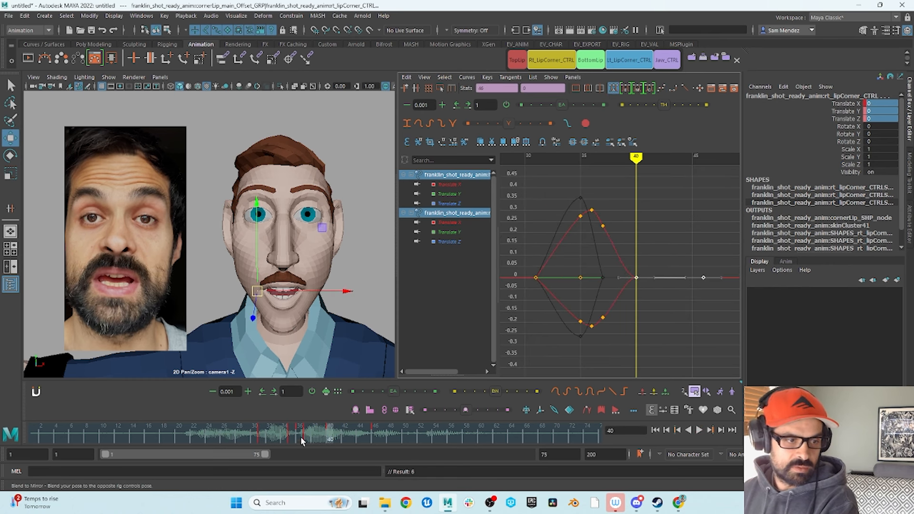
pyautogui.moveTo(301, 437)
pyautogui.mouseDown()
pyautogui.moveTo(363, 460)
pyautogui.moveTo(186, 451)
pyautogui.moveTo(362, 464)
pyautogui.moveTo(300, 449)
pyautogui.moveTo(376, 453)
pyautogui.mouseUp()
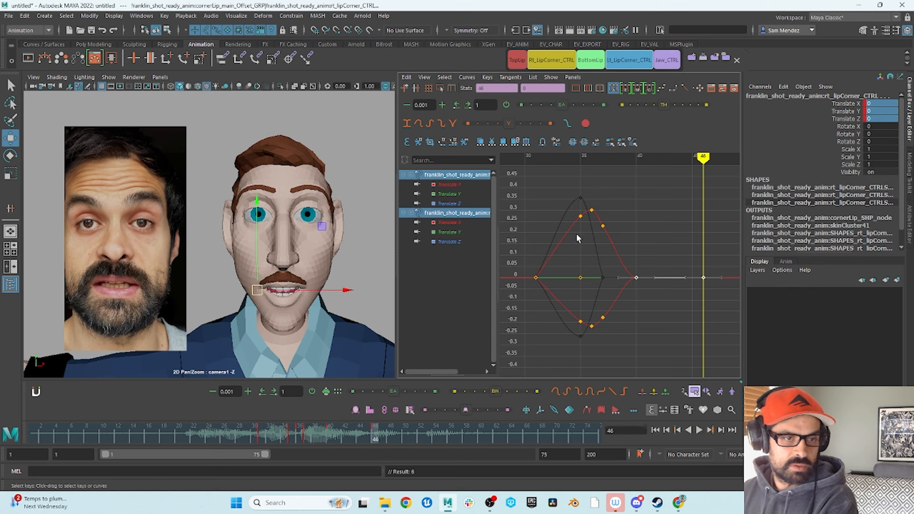
# Scale the jaw's Rotate X keys between frames 45 and 49 to deepen the dip to about 4.93 at frame 46.
pyautogui.click(667, 60)
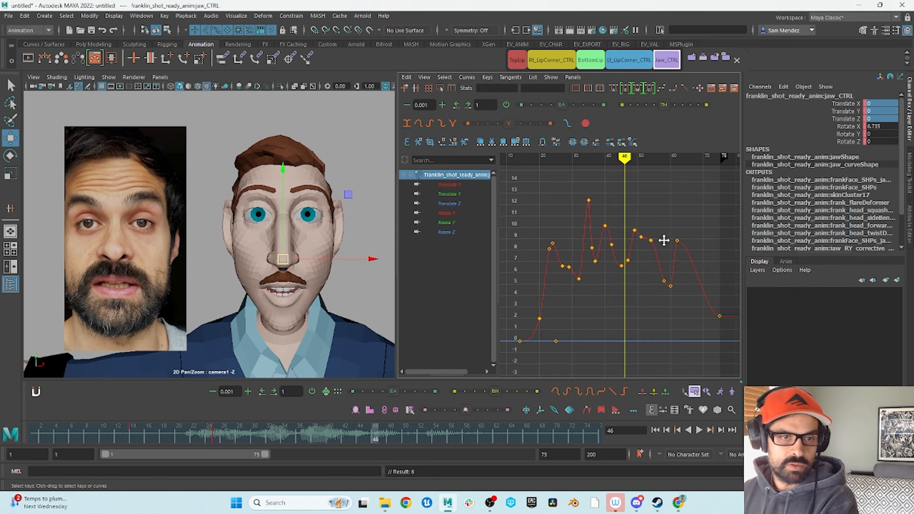
pyautogui.keyDown('alt'); pyautogui.keyDown('shift'); pyautogui.moveTo(632, 253); pyautogui.dragTo(635, 252, button='right'); pyautogui.keyUp('shift'); pyautogui.keyUp('alt')
pyautogui.moveTo(621, 275); pyautogui.dragTo(621, 274)
pyautogui.press('r')
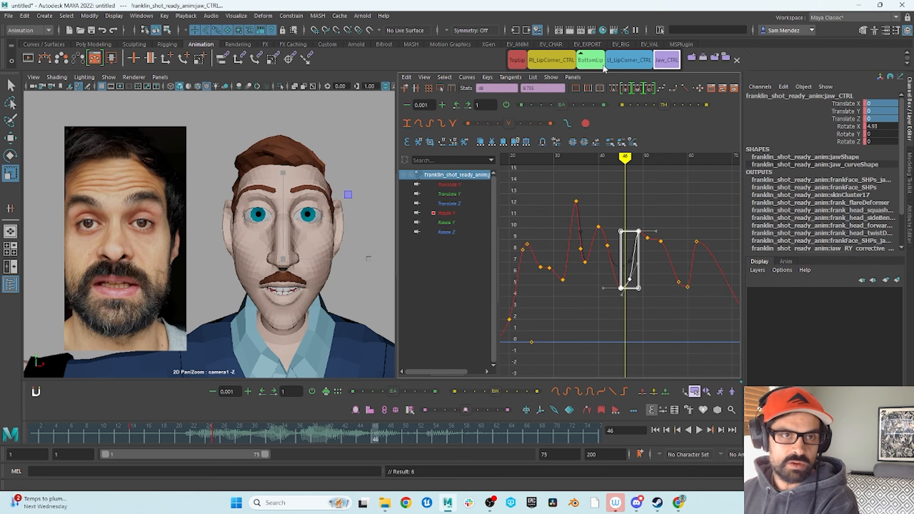
# Isolate the left lip corner's Translate Y curve and insert a key on it at frame 40.
pyautogui.click(630, 61)
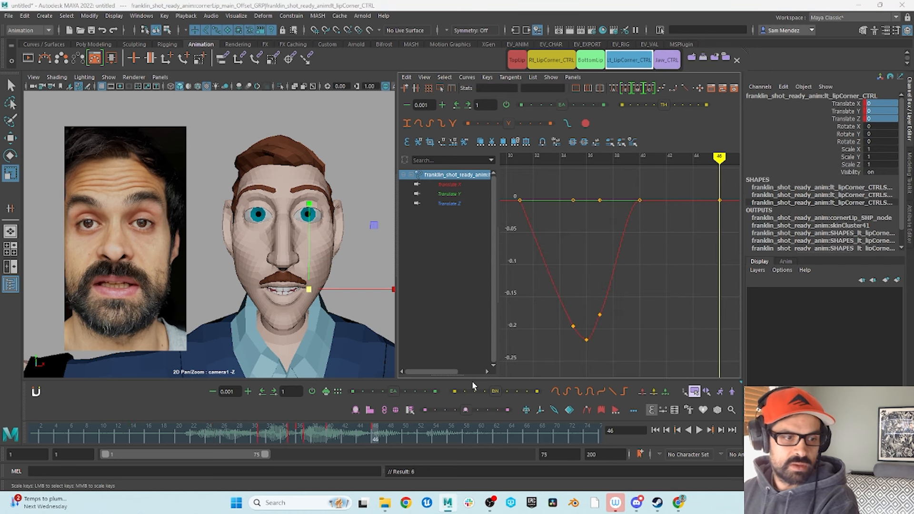
pyautogui.moveTo(332, 441)
pyautogui.mouseDown()
pyautogui.moveTo(360, 446)
pyautogui.moveTo(330, 451)
pyautogui.mouseUp()
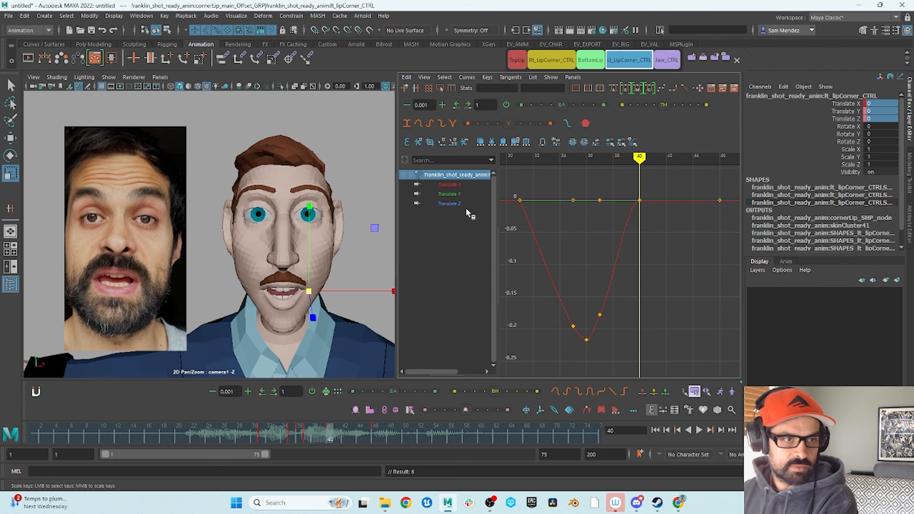
pyautogui.click(450, 194)
pyautogui.moveTo(654, 261); pyautogui.dragTo(650, 279)
pyautogui.rightClick(649, 279)
pyautogui.click(665, 287)
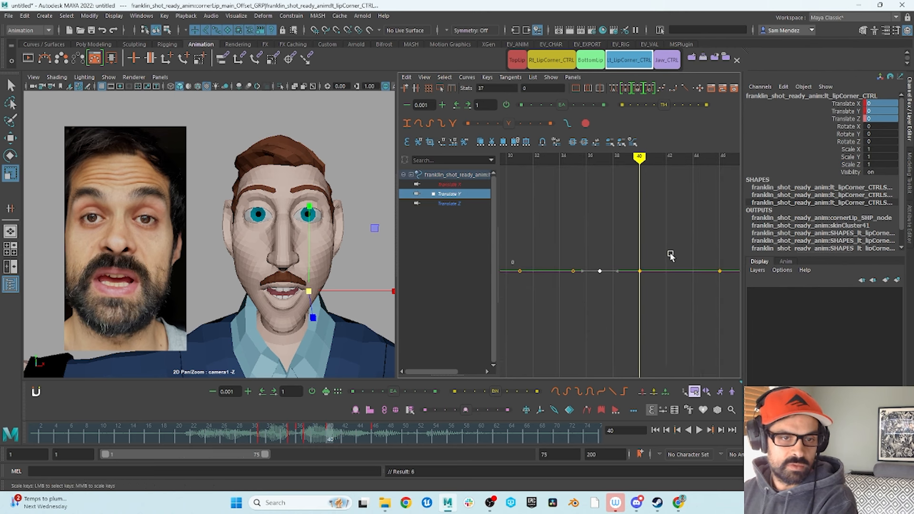
pyautogui.keyDown('alt'); pyautogui.moveTo(670, 253); pyautogui.dragTo(653, 256, button='middle'); pyautogui.keyUp('alt')
# Lower the left lip corner's Translate Y key at frame 46 to about -0.075.
pyautogui.click(375, 435)
pyautogui.click(699, 270)
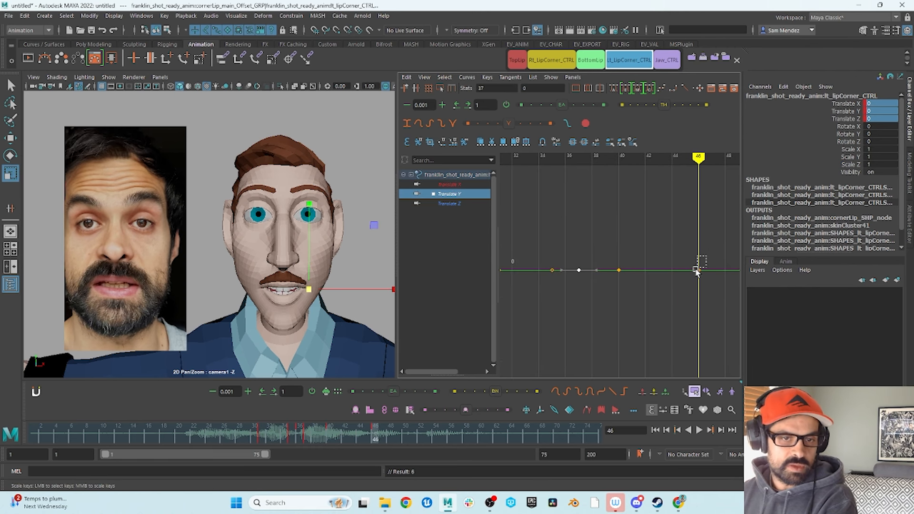
pyautogui.press('w')
pyautogui.moveTo(693, 278); pyautogui.dragTo(693, 319, button='middle')
pyautogui.hotkey('ctrl', 'z')
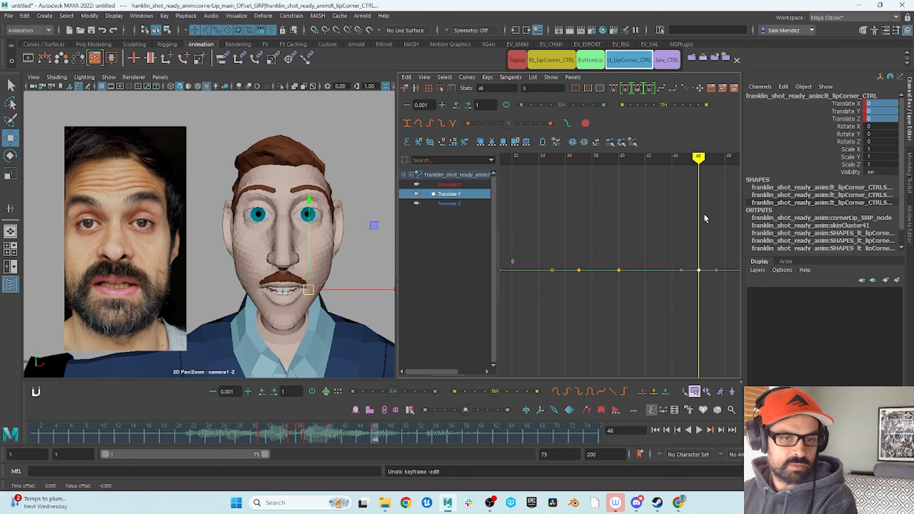
pyautogui.press('f')
pyautogui.moveTo(703, 236); pyautogui.dragTo(703, 257, button='middle')
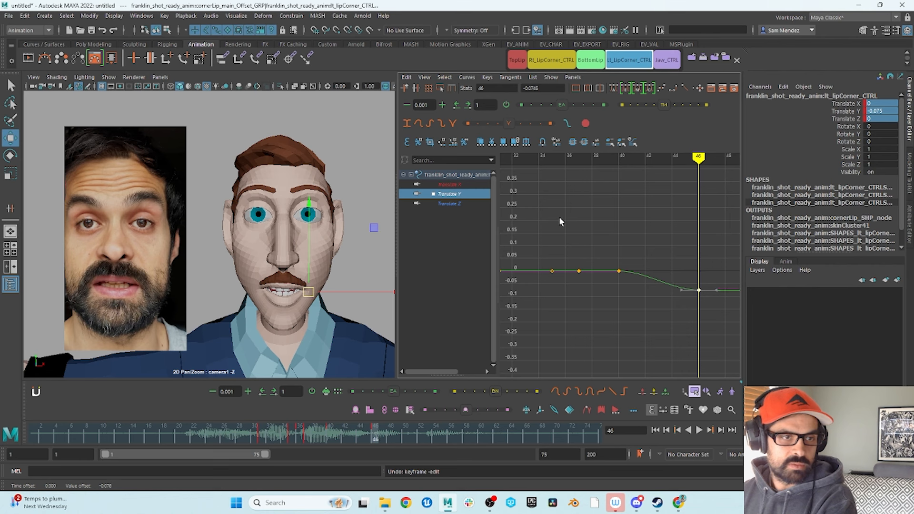
# Select both lip corner controls and isolate their Translate Y curves in the graph.
pyautogui.click(550, 60)
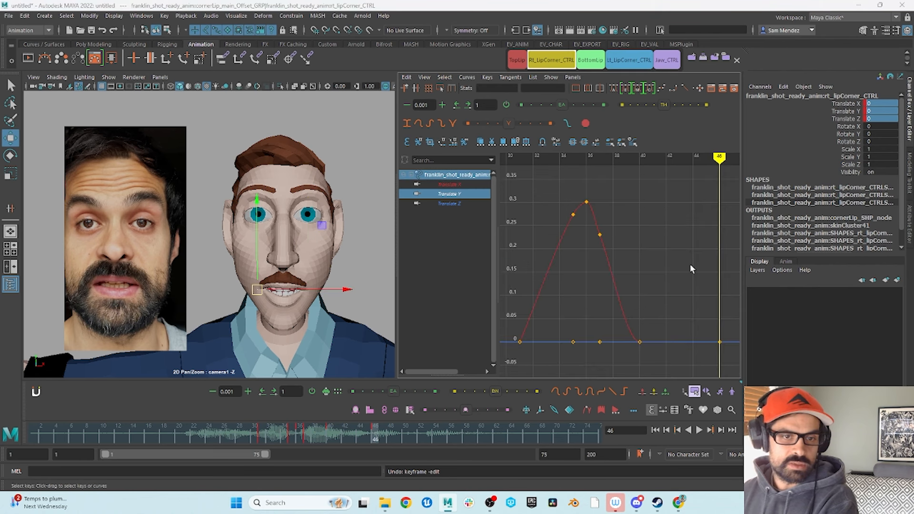
pyautogui.keyDown('shift'); pyautogui.click(633, 60); pyautogui.keyUp('shift')
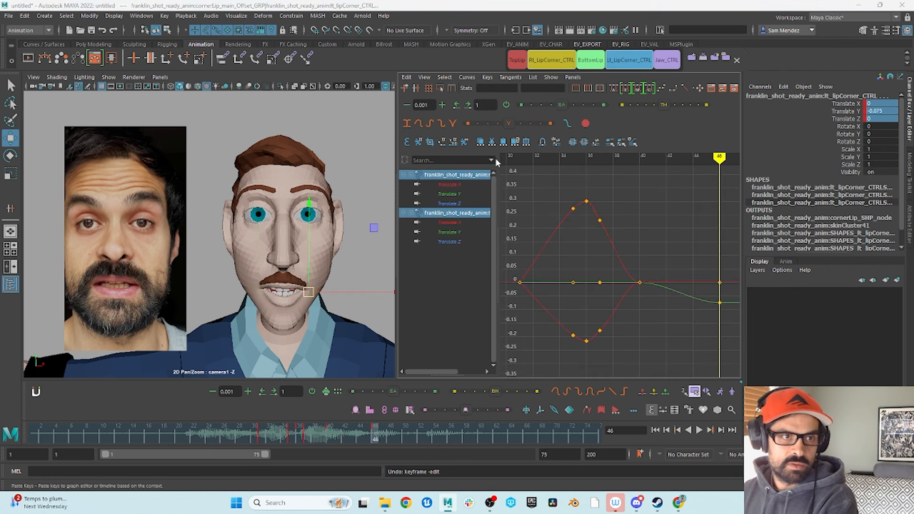
pyautogui.click(846, 111)
pyautogui.press('f')
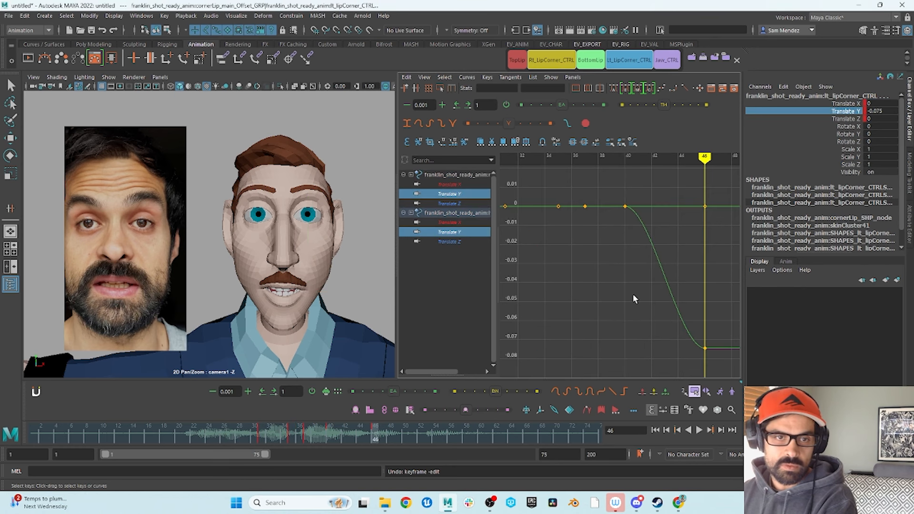
pyautogui.keyDown('alt'); pyautogui.moveTo(717, 241); pyautogui.dragTo(687, 249, button='middle'); pyautogui.keyUp('alt')
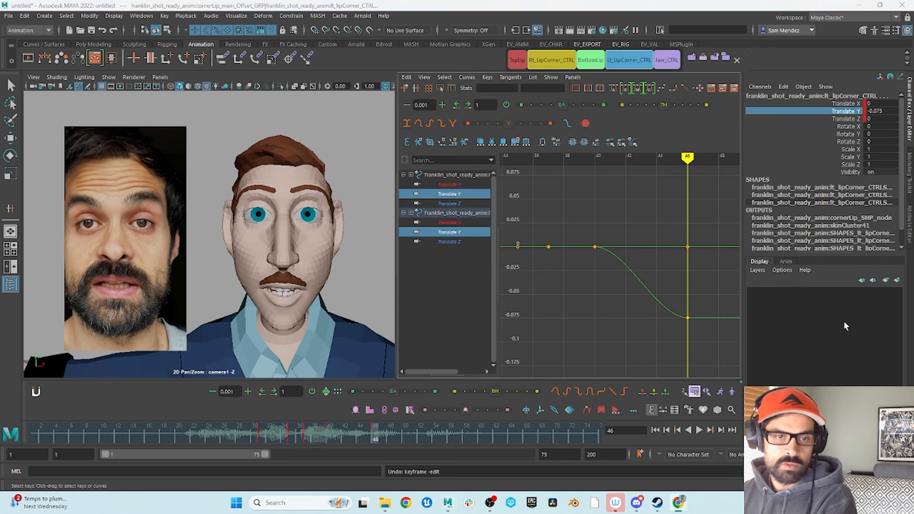
# Lower the right lip corner's Translate Y key at frame 46 to about -0.06 and check the motion leading into it.
pyautogui.moveTo(700, 227); pyautogui.dragTo(602, 357)
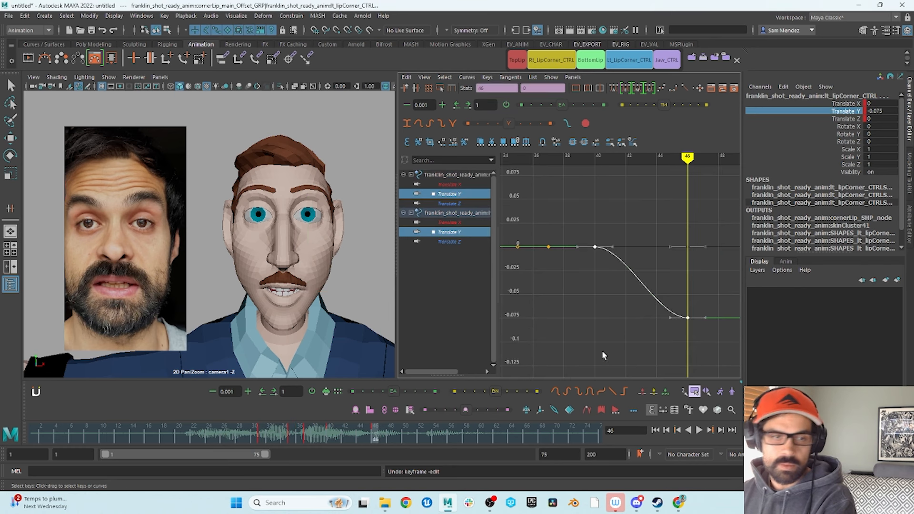
pyautogui.click(597, 271)
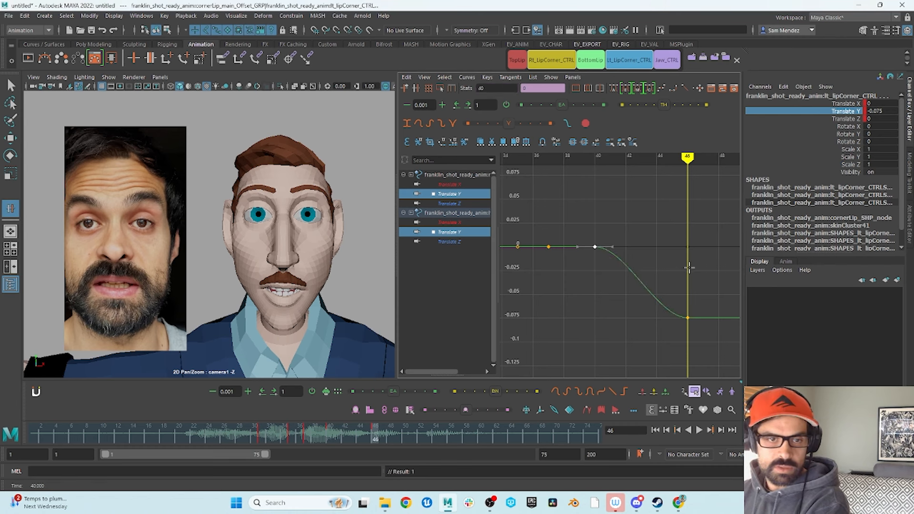
pyautogui.press('q')
pyautogui.press('w')
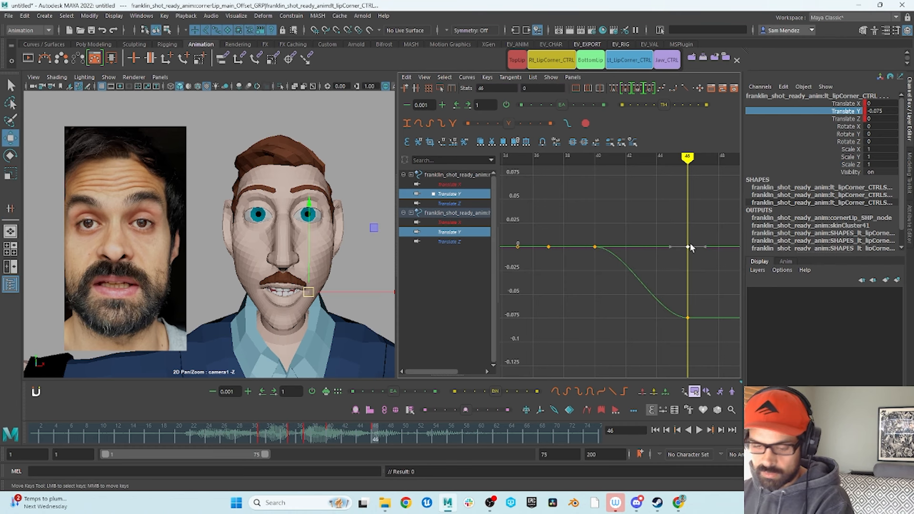
pyautogui.moveTo(694, 247); pyautogui.dragTo(696, 305, button='middle')
pyautogui.moveTo(295, 441); pyautogui.dragTo(353, 451)
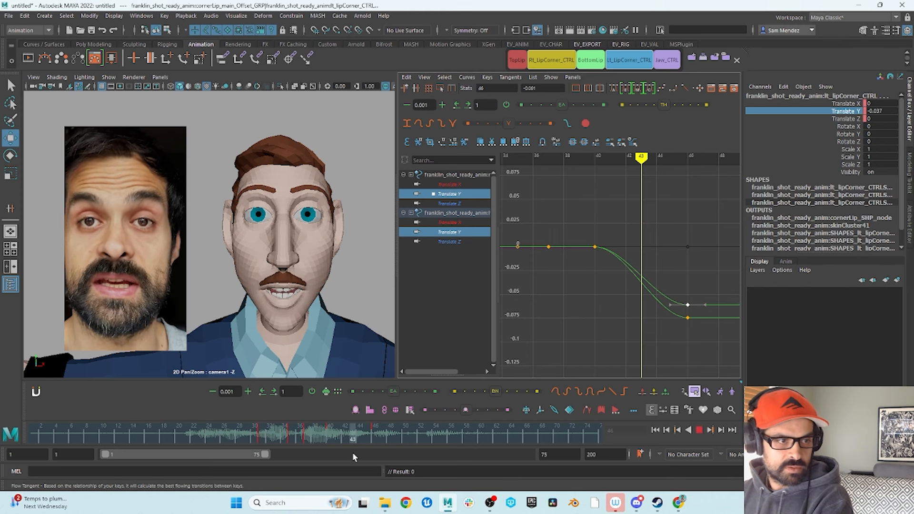
# Scale both lip corners' Translate Y keys between frames 40 and 46 to about -0.039 left and -0.032 right, and review up to frame 54.
pyautogui.moveTo(584, 232); pyautogui.dragTo(662, 283)
pyautogui.moveTo(329, 432); pyautogui.dragTo(431, 471)
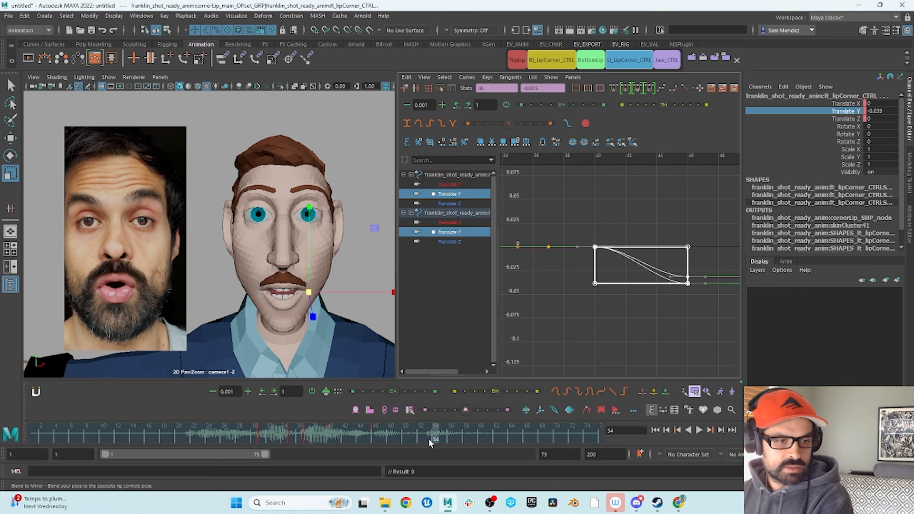
pyautogui.moveTo(430, 439); pyautogui.dragTo(434, 441)
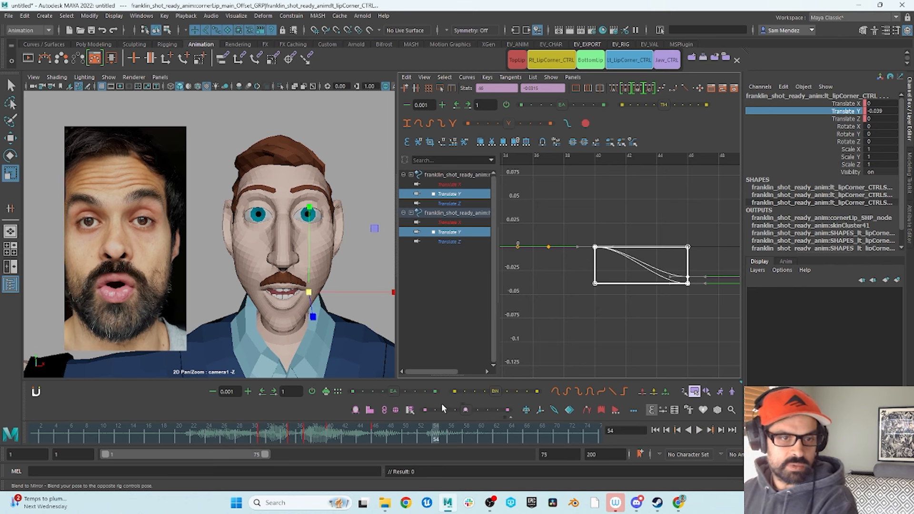
# Key both lip corners, the top lip and the bottom lip at frames 54 and 49.
pyautogui.click(628, 62)
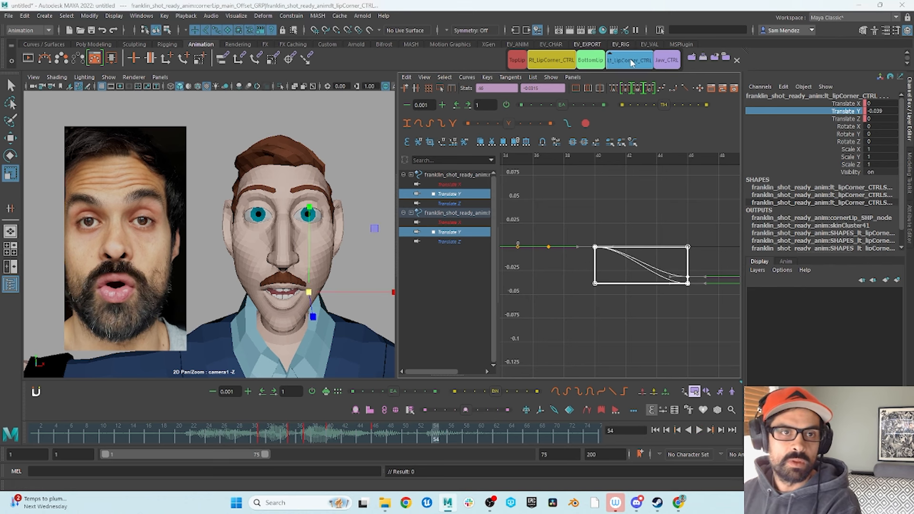
pyautogui.keyDown('shift'); pyautogui.click(559, 62); pyautogui.keyUp('shift')
pyautogui.keyDown('shift'); pyautogui.click(516, 63); pyautogui.keyUp('shift')
pyautogui.keyDown('shift'); pyautogui.click(591, 62); pyautogui.keyUp('shift')
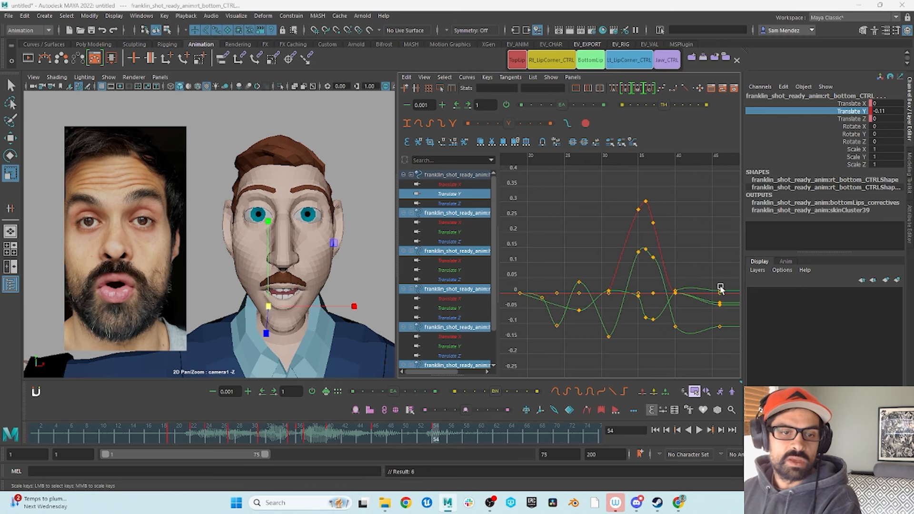
pyautogui.keyDown('alt'); pyautogui.moveTo(720, 288); pyautogui.dragTo(652, 286, button='right'); pyautogui.keyUp('alt')
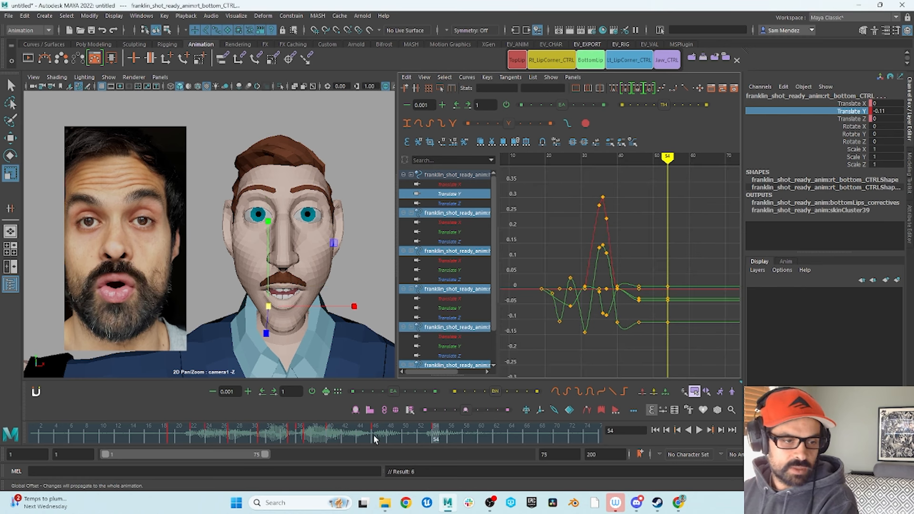
pyautogui.moveTo(374, 435); pyautogui.dragTo(397, 458)
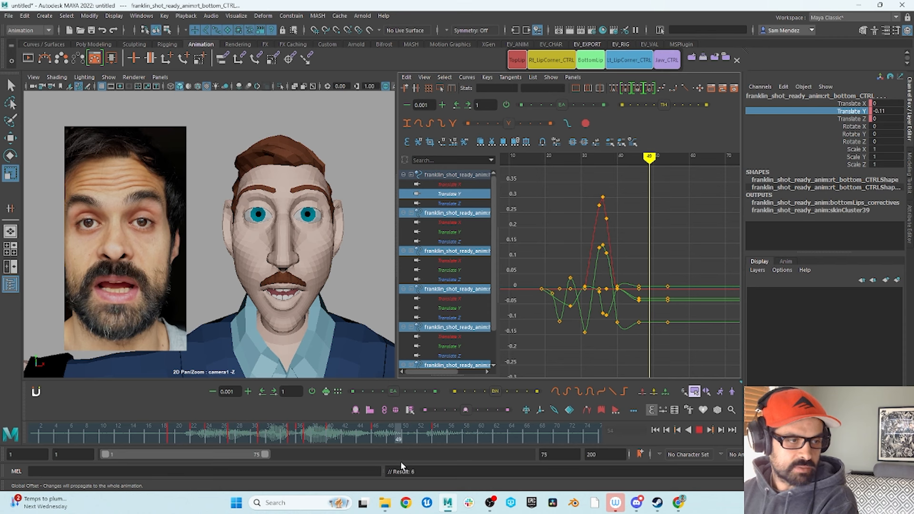
pyautogui.moveTo(401, 462); pyautogui.dragTo(421, 461)
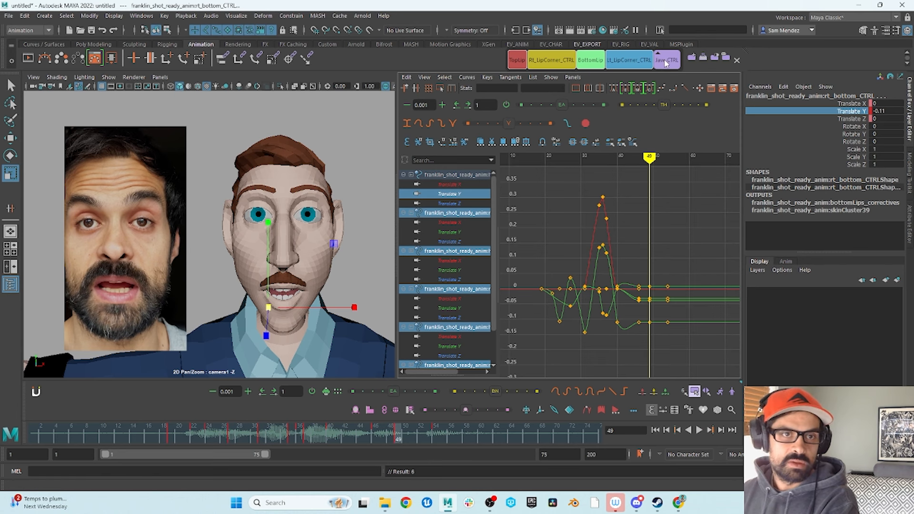
# Pull both lip corners inward at frame 54, to Translate X about -0.26 on the left and 0.355 on the right.
pyautogui.click(433, 435)
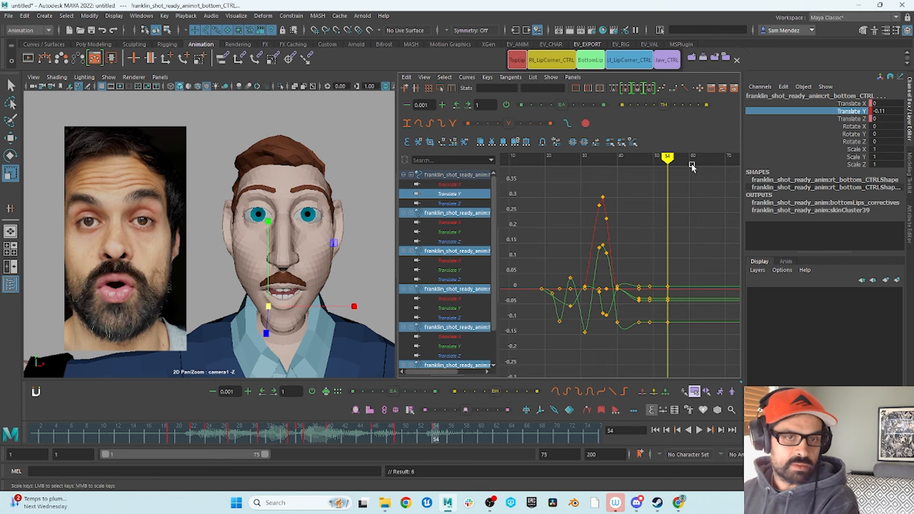
pyautogui.click(626, 61)
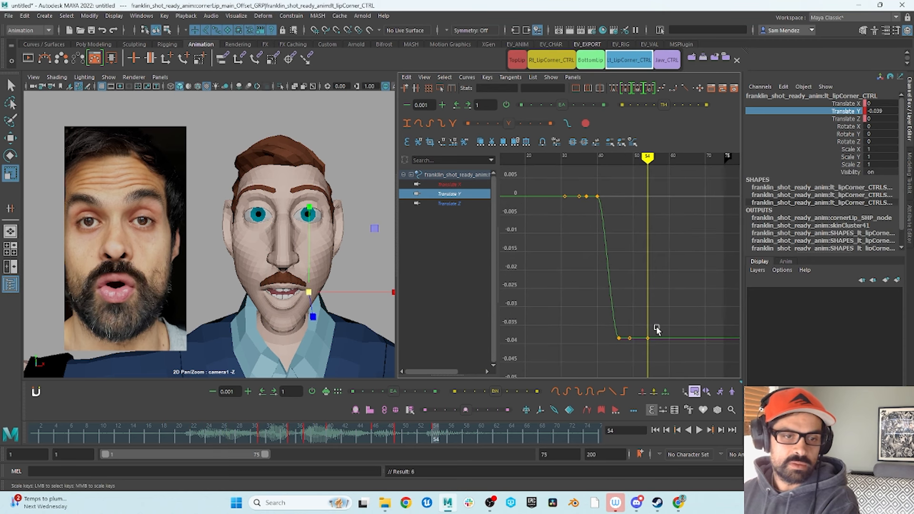
pyautogui.click(649, 337)
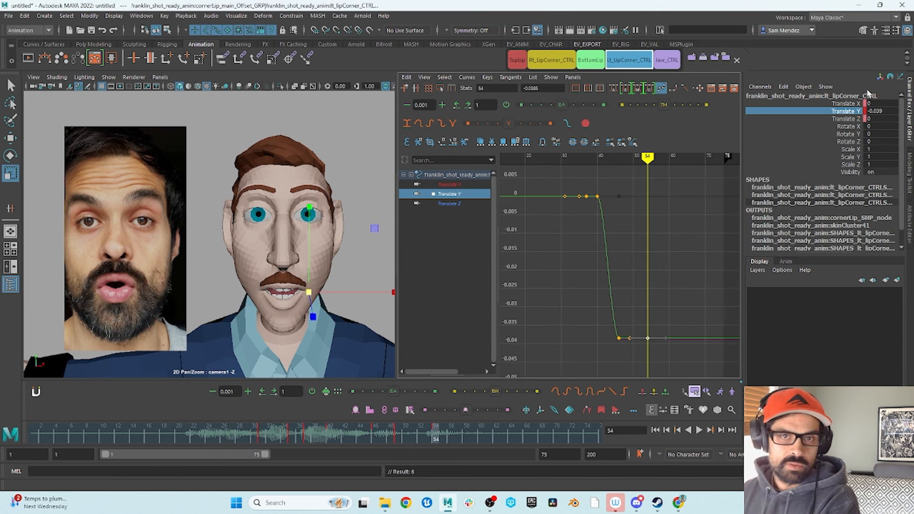
pyautogui.press('w')
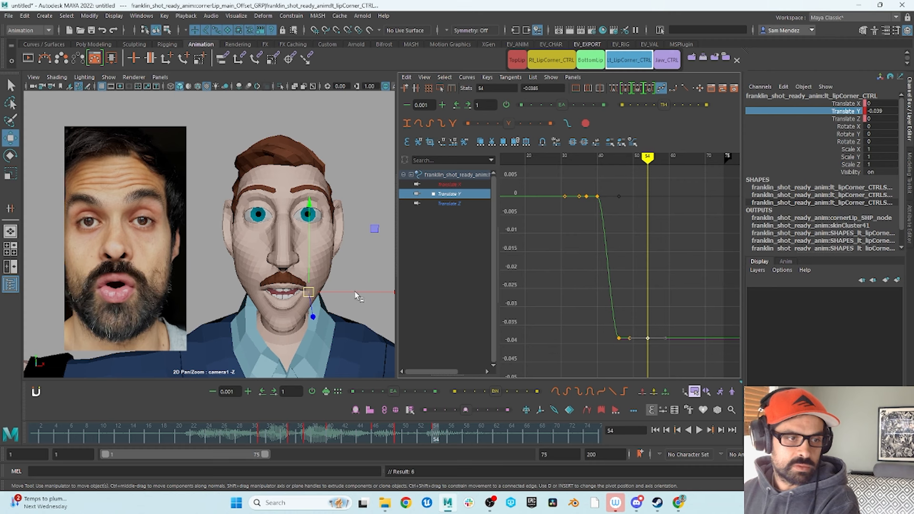
pyautogui.moveTo(355, 293); pyautogui.dragTo(329, 295)
pyautogui.click(562, 63)
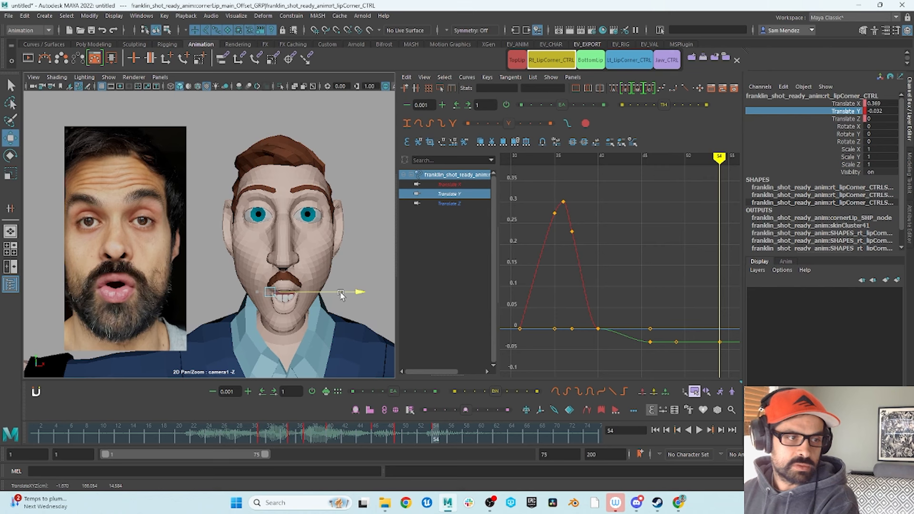
pyautogui.moveTo(342, 295); pyautogui.dragTo(339, 296)
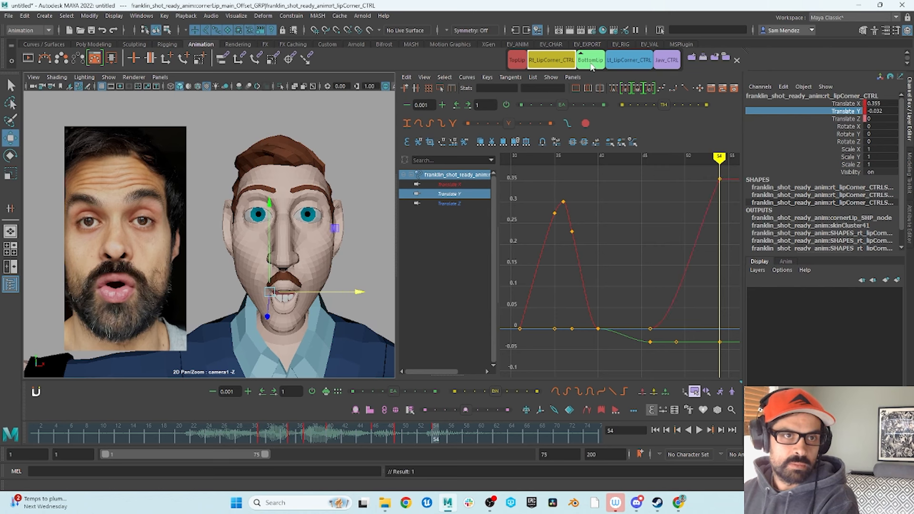
# Raise the bottom lip and the top lip at frame 54 to form the rounded mouth shape, and key them.
pyautogui.click(595, 63)
pyautogui.moveTo(273, 277); pyautogui.dragTo(268, 261)
pyautogui.press('s')
pyautogui.click(518, 60)
pyautogui.press('s')
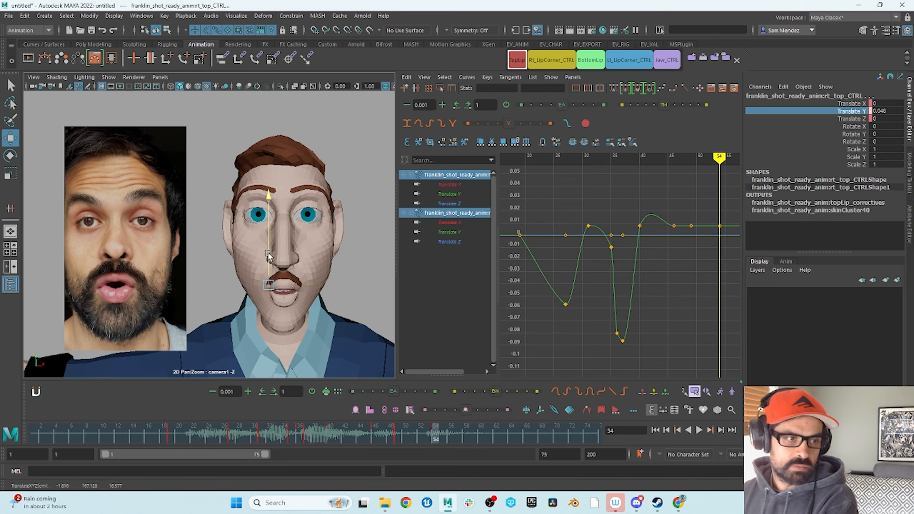
# Raise the jaw's Rotate X key at frame 54 to about 11.3 and check the mouth opening around frame 52.
pyautogui.click(667, 60)
pyautogui.keyDown('alt'); pyautogui.keyDown('shift'); pyautogui.moveTo(596, 210); pyautogui.dragTo(619, 233, button='right'); pyautogui.keyUp('shift'); pyautogui.keyUp('alt')
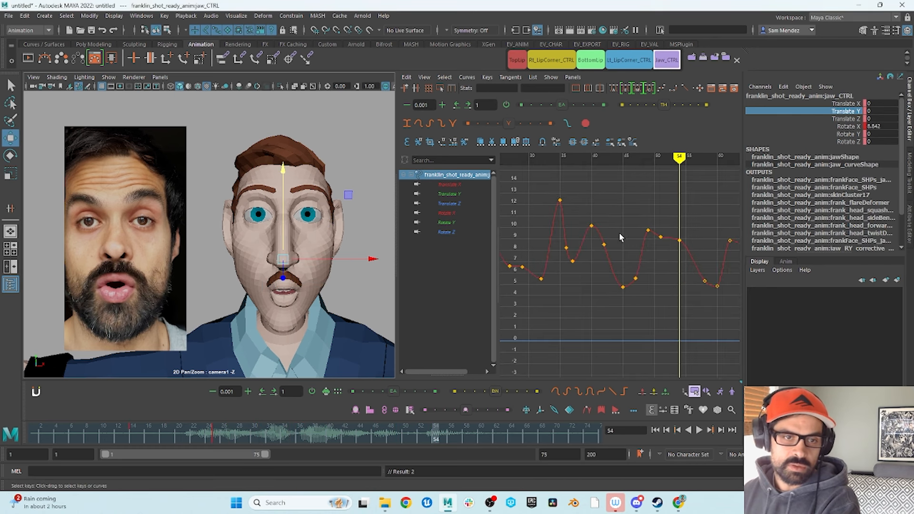
pyautogui.moveTo(379, 434); pyautogui.dragTo(436, 453)
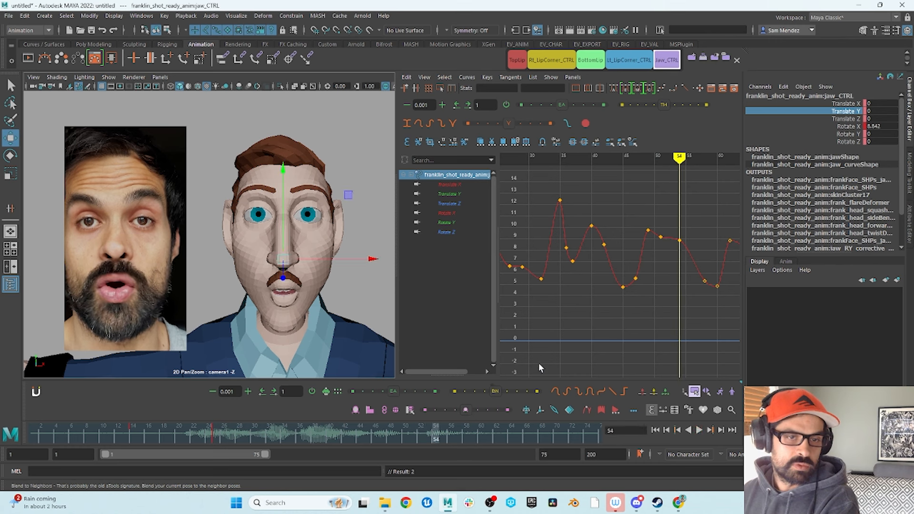
pyautogui.click(680, 240)
pyautogui.keyDown('shift'); pyautogui.moveTo(680, 240); pyautogui.dragTo(681, 209, button='middle'); pyautogui.keyUp('shift')
pyautogui.moveTo(435, 440); pyautogui.dragTo(420, 452)
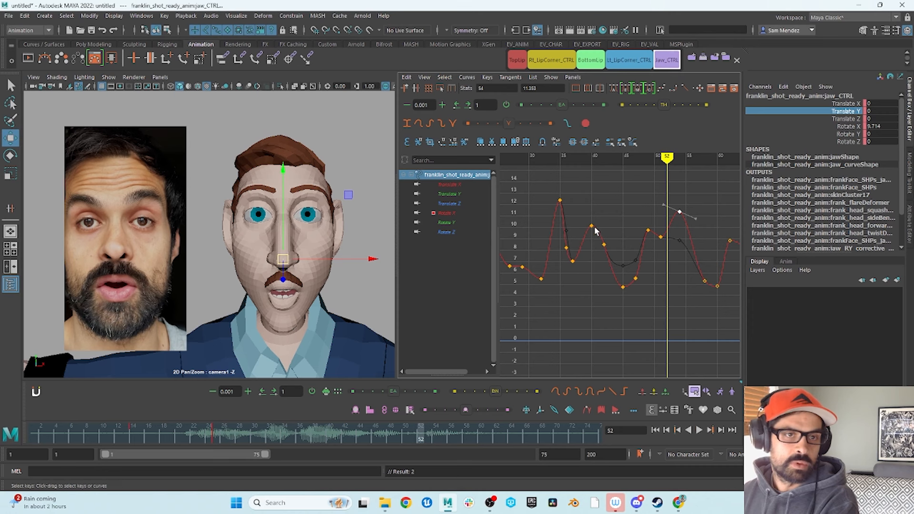
# Flatten the tangents of both lip corners' Translate X keys at frame 54.
pyautogui.click(627, 60)
pyautogui.keyDown('shift'); pyautogui.click(551, 60); pyautogui.keyUp('shift')
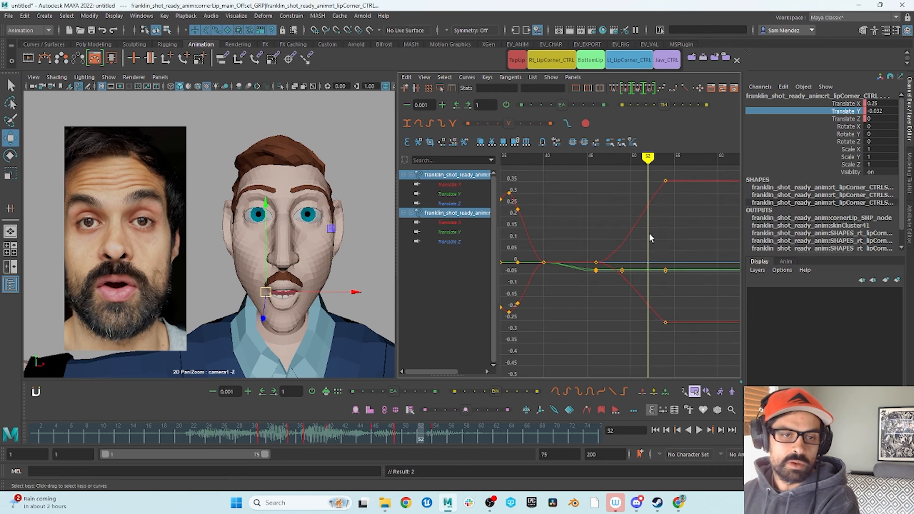
pyautogui.moveTo(681, 320); pyautogui.dragTo(656, 192)
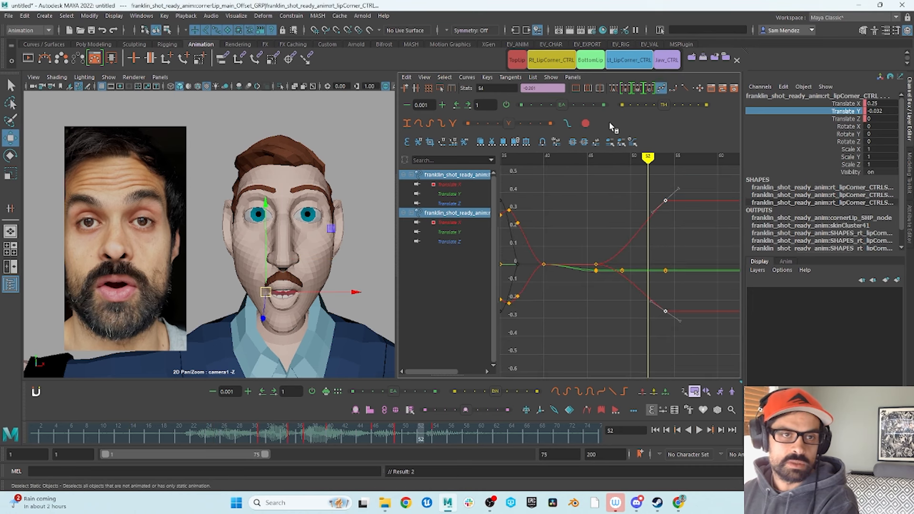
pyautogui.click(614, 88)
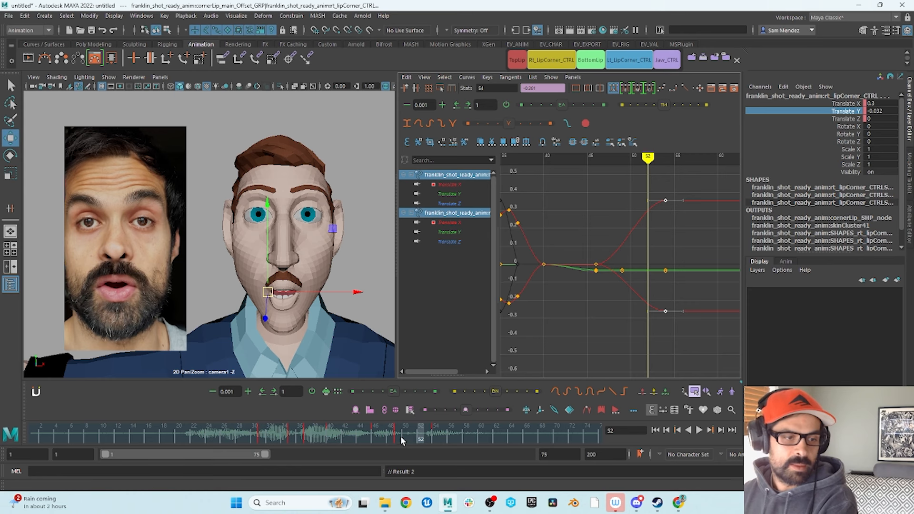
# Flatten the tangents of the top and bottom lip keys between frames 40 and 49, and scrub the timeline to review the motion.
pyautogui.moveTo(402, 440); pyautogui.dragTo(432, 443)
pyautogui.keyDown('alt'); pyautogui.keyDown('shift'); pyautogui.moveTo(624, 281); pyautogui.dragTo(627, 222, button='right'); pyautogui.keyUp('shift'); pyautogui.keyUp('alt')
pyautogui.click(590, 60)
pyautogui.keyDown('shift'); pyautogui.click(519, 60); pyautogui.keyUp('shift')
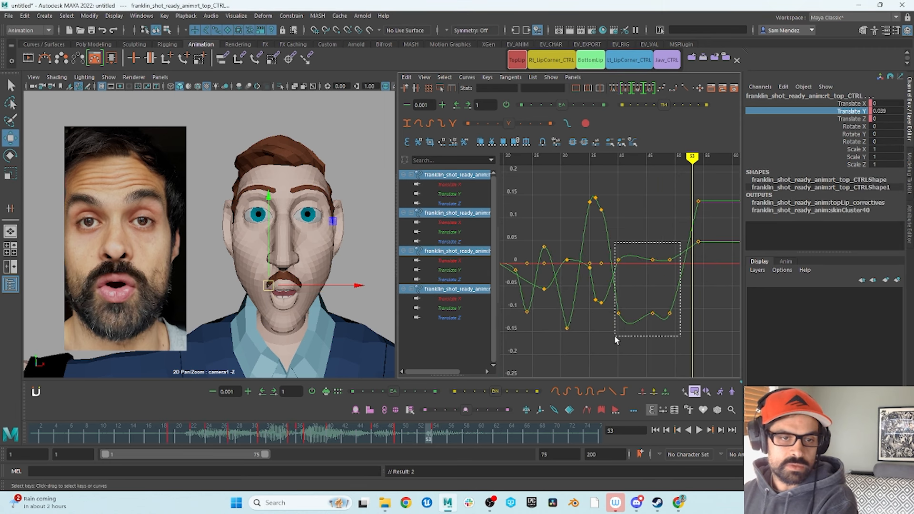
pyautogui.moveTo(615, 336); pyautogui.dragTo(615, 336)
pyautogui.click(607, 90)
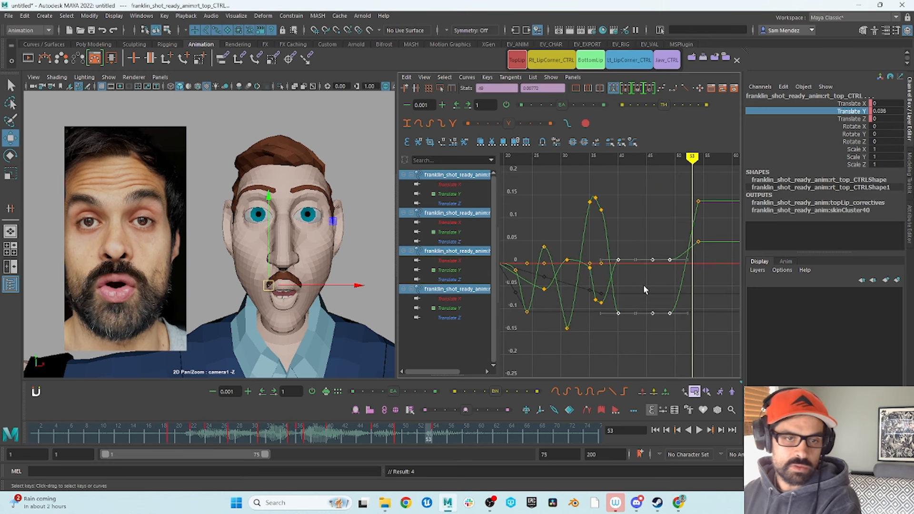
pyautogui.click(397, 437)
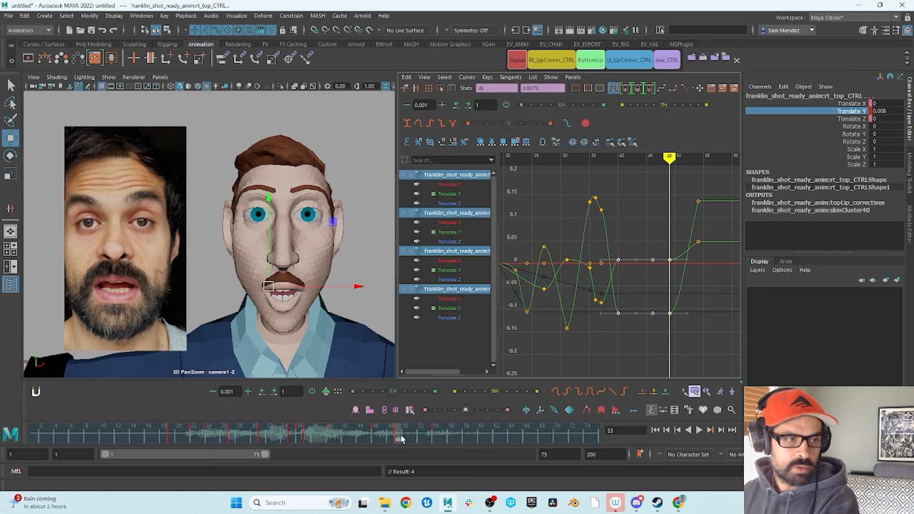
pyautogui.moveTo(402, 439)
pyautogui.mouseDown()
pyautogui.moveTo(436, 444)
pyautogui.moveTo(408, 454)
pyautogui.mouseUp()
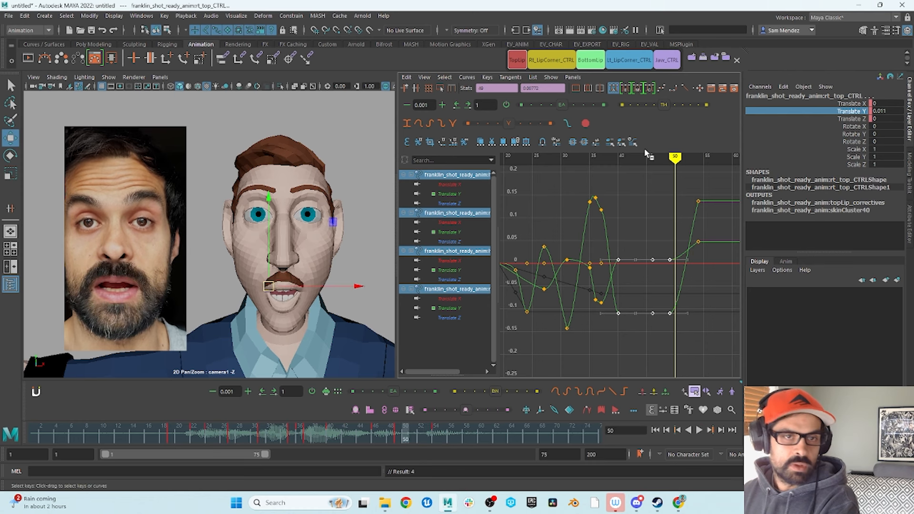
# Raise the bottom lip controls' Translate Y keys between frames 40 and 49 to about -0.065.
pyautogui.click(580, 63)
pyautogui.moveTo(686, 307); pyautogui.dragTo(613, 345)
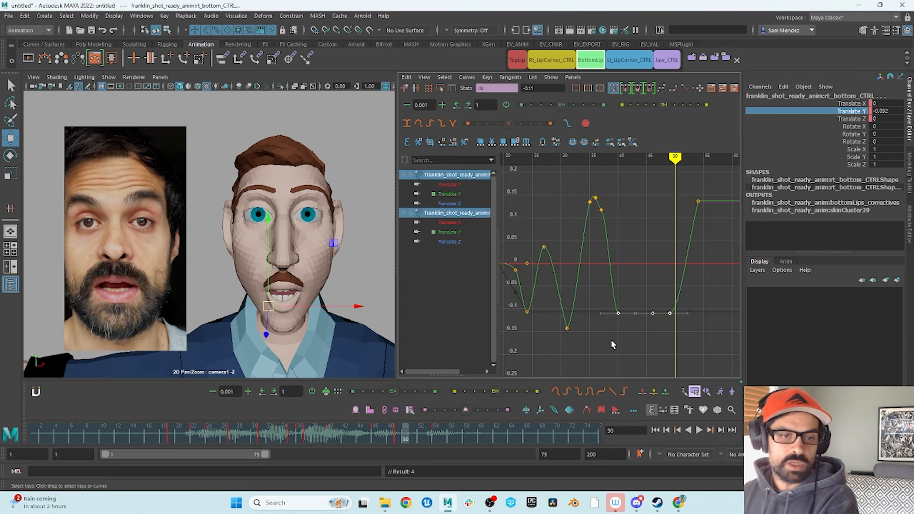
pyautogui.moveTo(353, 431)
pyautogui.mouseDown()
pyautogui.moveTo(321, 434)
pyautogui.moveTo(367, 450)
pyautogui.mouseUp()
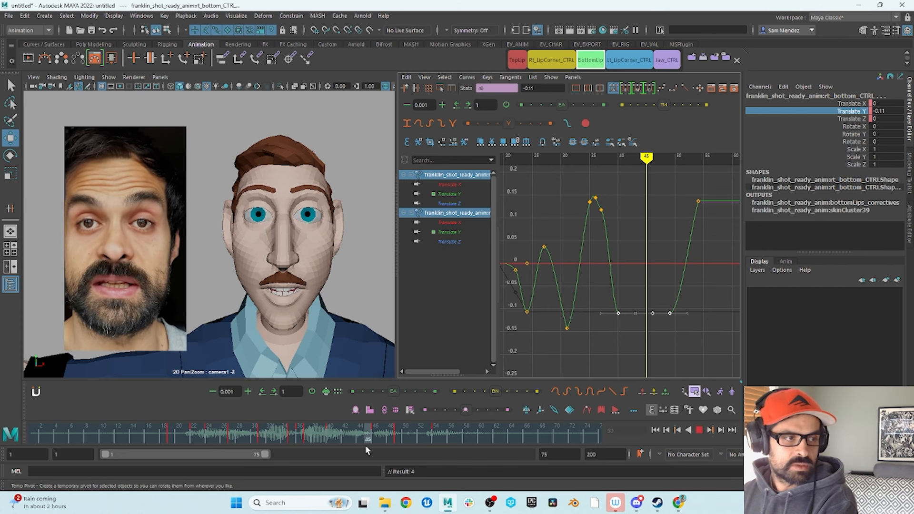
pyautogui.moveTo(372, 452); pyautogui.dragTo(377, 450)
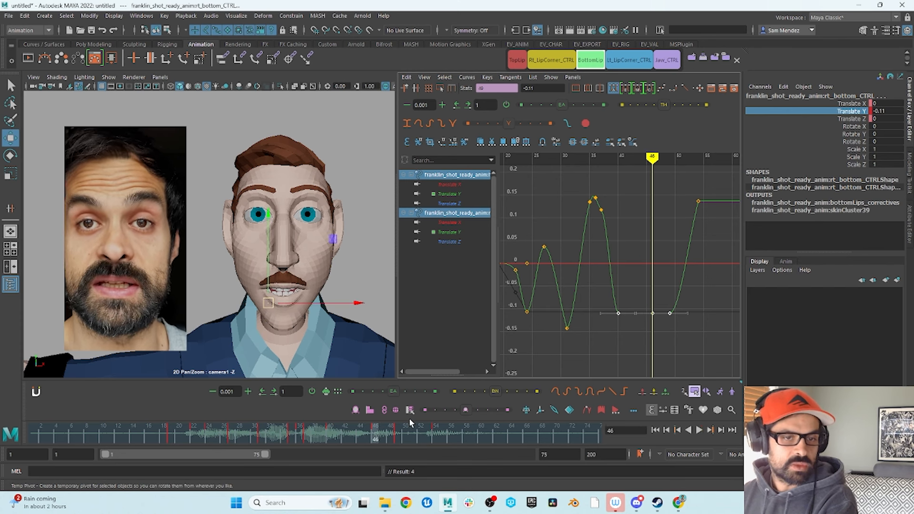
pyautogui.moveTo(629, 326); pyautogui.dragTo(630, 306, button='middle')
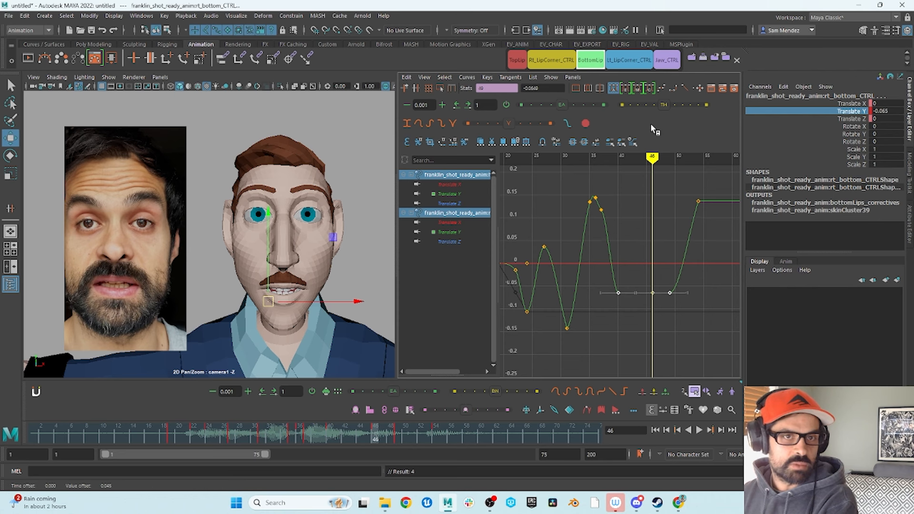
# Set the Translate Y of both lip corner controls to 0 at frame 54.
pyautogui.click(619, 63)
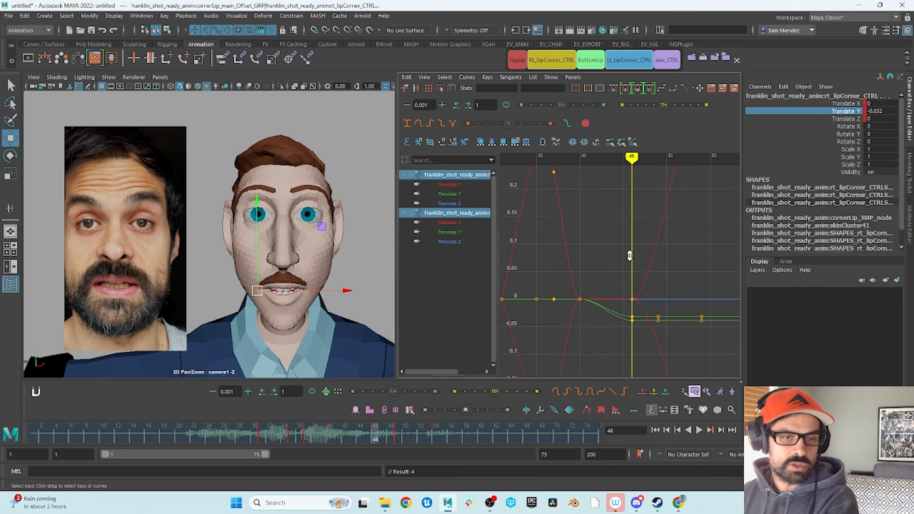
pyautogui.hotkey('alt', 'v')
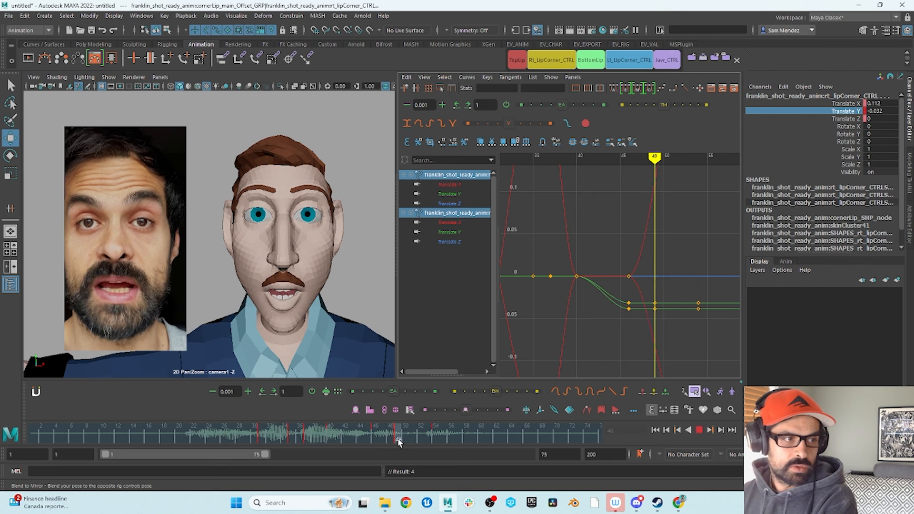
pyautogui.moveTo(427, 444); pyautogui.dragTo(439, 443)
pyautogui.keyDown('alt'); pyautogui.moveTo(653, 301); pyautogui.dragTo(639, 292, button='middle'); pyautogui.keyUp('alt')
pyautogui.moveTo(695, 287); pyautogui.dragTo(675, 316)
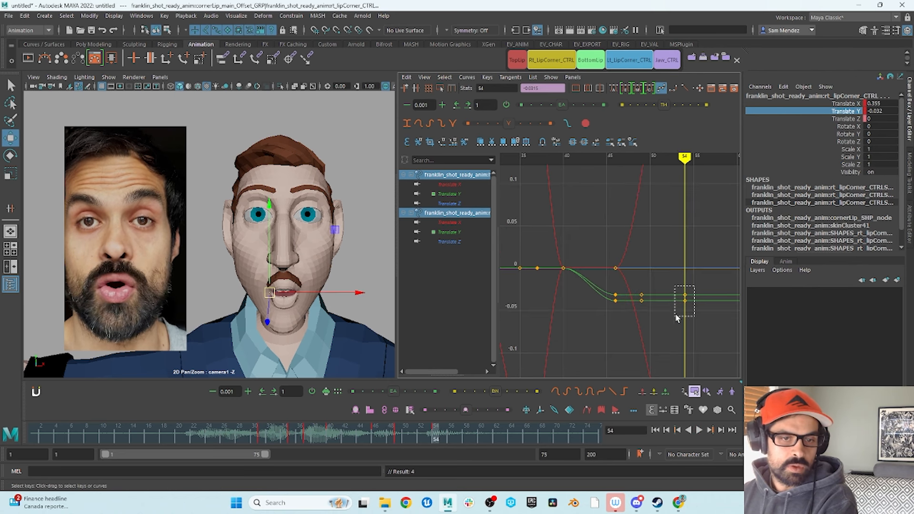
pyautogui.click(879, 111)
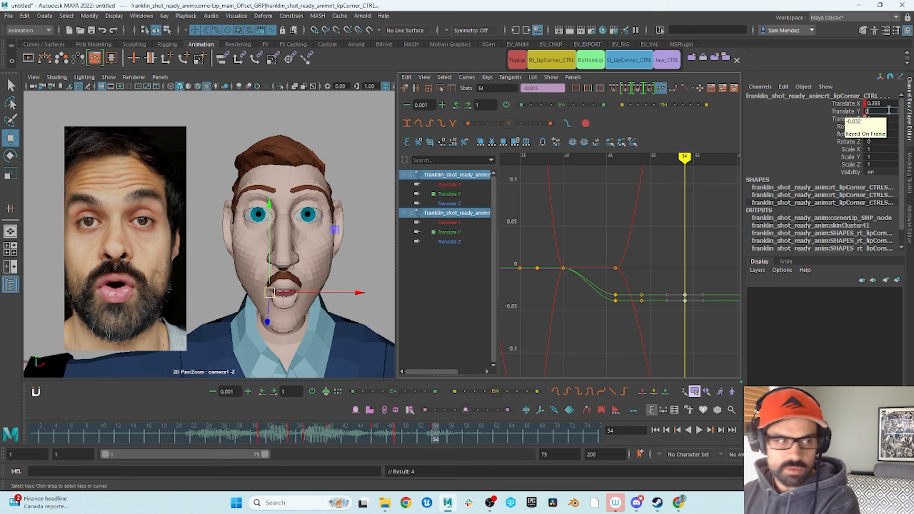
pyautogui.write('0')
pyautogui.press('Return')
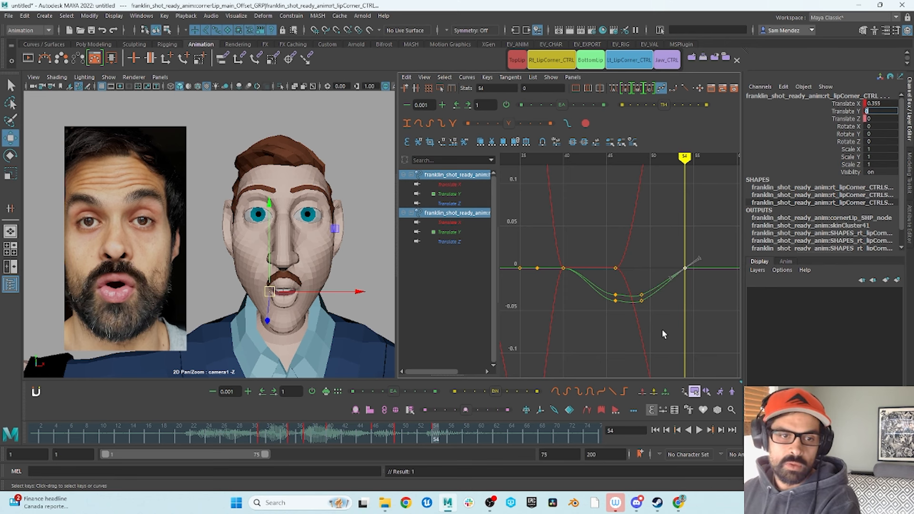
# Scale down the lip corners' Translate Y keys between frames 40 and 54 so the dip bottoms out at about -0.015.
pyautogui.click(662, 330)
pyautogui.click(453, 196)
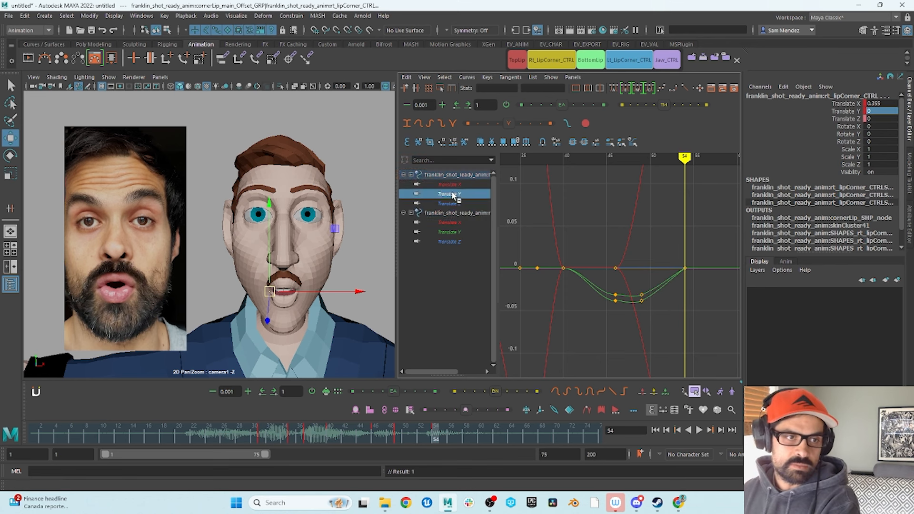
pyautogui.keyDown('ctrl'); pyautogui.click(452, 231); pyautogui.keyUp('ctrl')
pyautogui.keyDown('alt'); pyautogui.keyDown('shift'); pyautogui.moveTo(687, 265); pyautogui.dragTo(672, 273, button='right'); pyautogui.keyUp('shift'); pyautogui.keyUp('alt')
pyautogui.moveTo(714, 221); pyautogui.dragTo(553, 310)
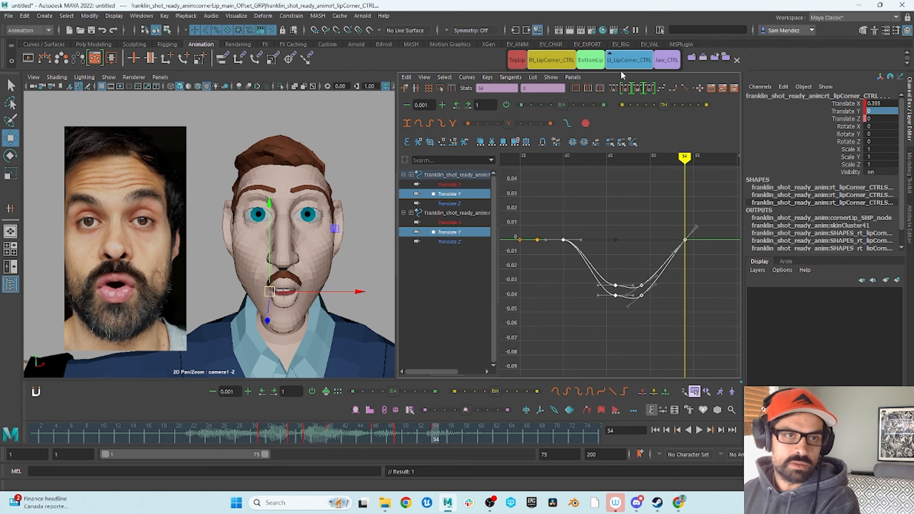
pyautogui.press('r')
pyautogui.moveTo(646, 298); pyautogui.dragTo(646, 262)
pyautogui.moveTo(375, 434); pyautogui.dragTo(464, 450)
# Show the rig controls and try rotating the all-lips control about X at frame 58.
pyautogui.press('w')
pyautogui.hotkey('alt', '1')
pyautogui.hotkey('alt', '1')
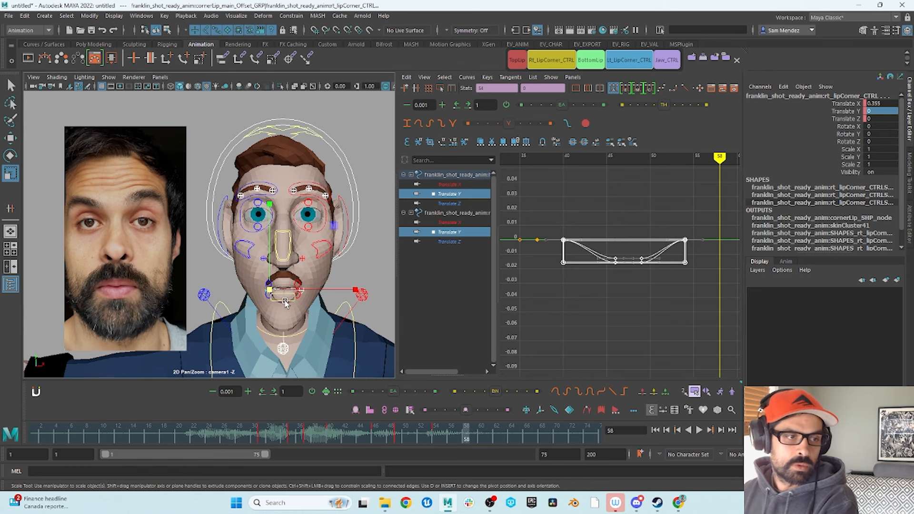
pyautogui.click(284, 302)
pyautogui.press('e')
pyautogui.moveTo(283, 294); pyautogui.dragTo(284, 283)
pyautogui.hotkey('ctrl', 'z')
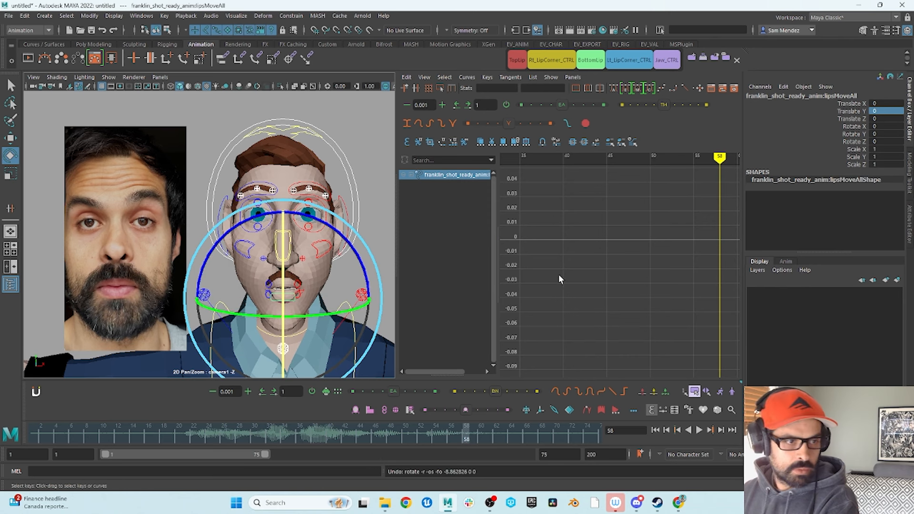
# Try rotating the character's left top lip control about X at frame 58, and hide the rig controls again.
pyautogui.click(301, 285)
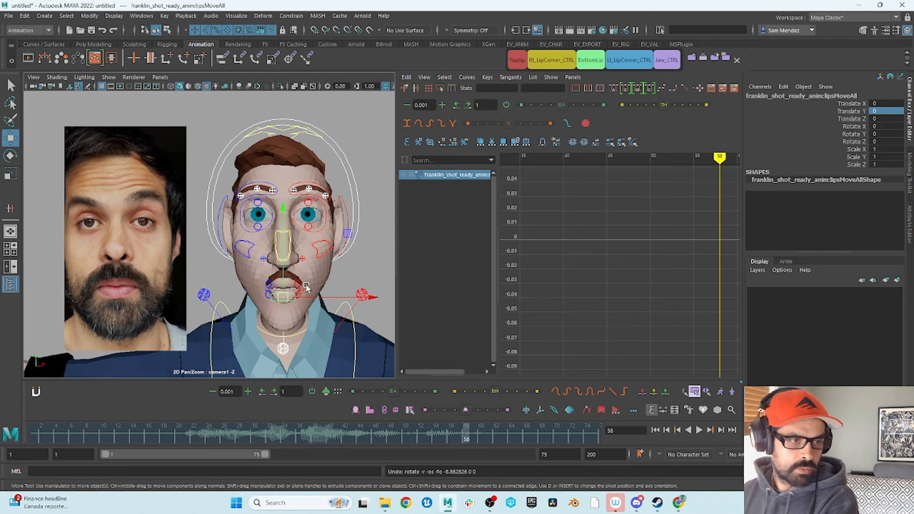
pyautogui.moveTo(303, 290); pyautogui.dragTo(310, 334)
pyautogui.hotkey('ctrl', 'z')
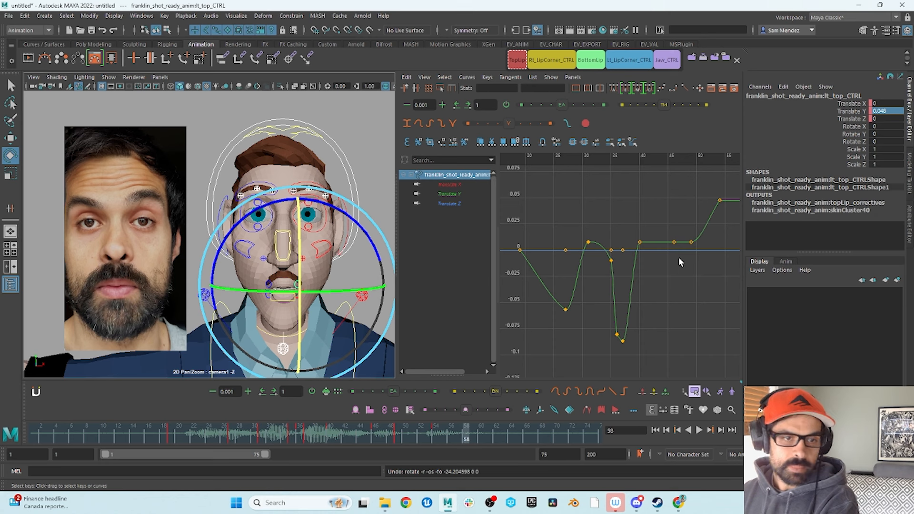
pyautogui.press('w')
pyautogui.hotkey('alt', '1')
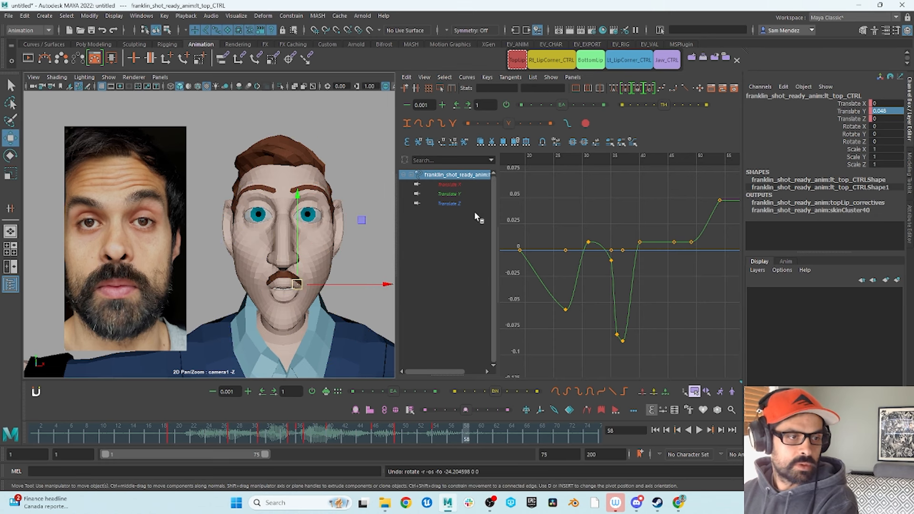
# Scale the jaw control's Rotate X keys between frames 58 and 62 so the mouth closes slightly more at frame 58.
pyautogui.click(666, 62)
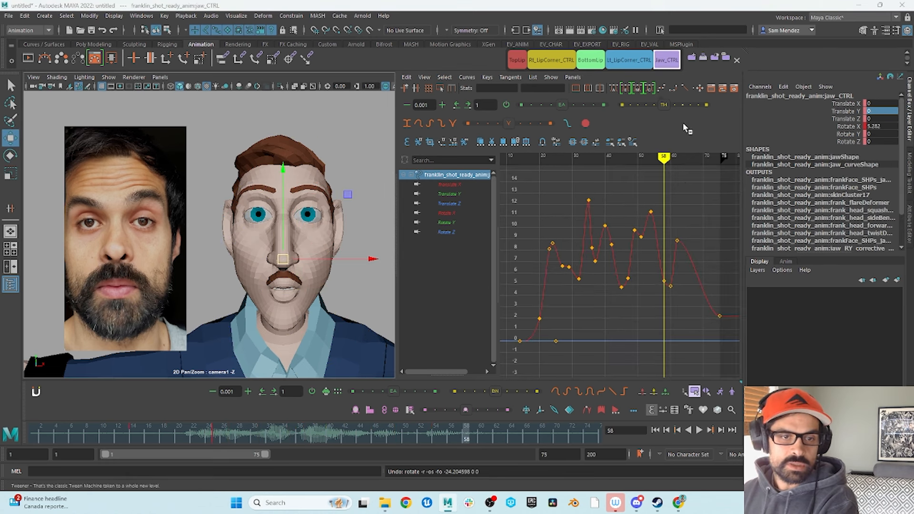
pyautogui.moveTo(646, 301); pyautogui.dragTo(645, 300)
pyautogui.press('r')
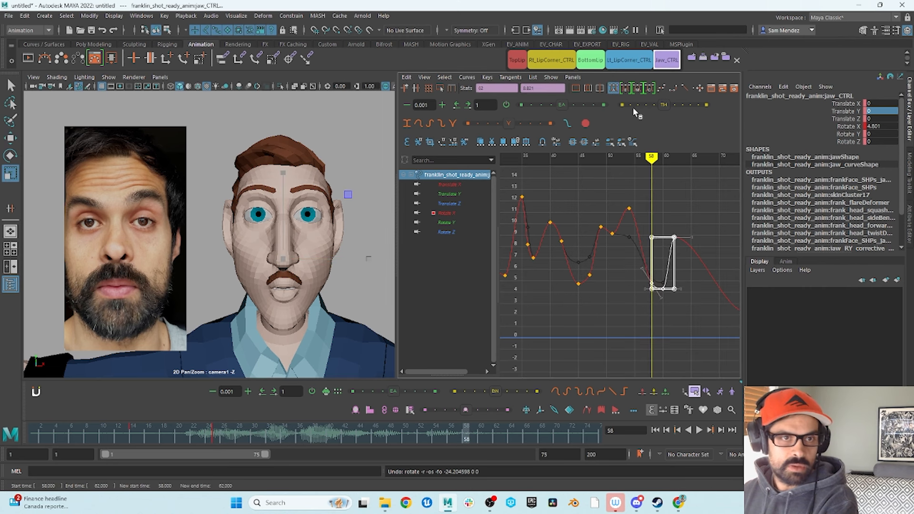
# Add a Translate Y key to both bottom lip controls at frame 59 with a value of about 0.188.
pyautogui.click(591, 60)
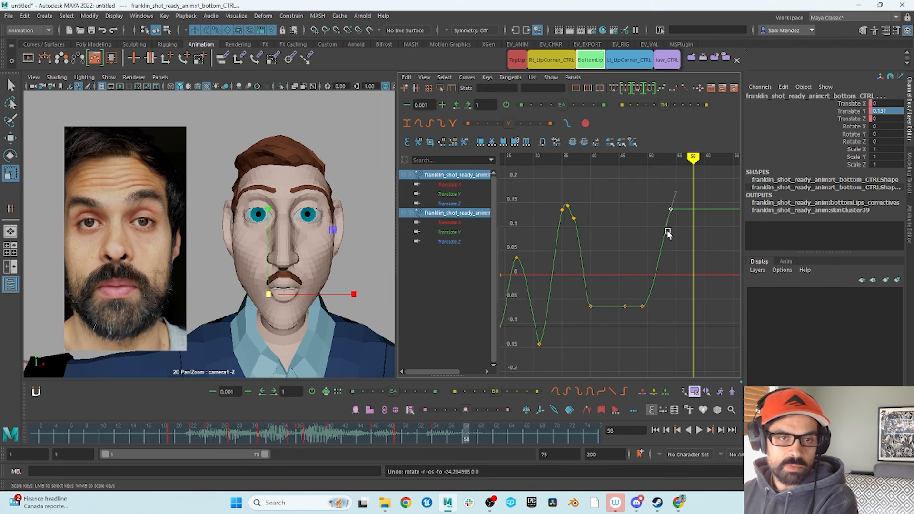
pyautogui.rightClick(696, 220)
pyautogui.click(706, 224)
pyautogui.press('w')
pyautogui.moveTo(697, 219)
pyautogui.keyDown('shift'); pyautogui.mouseDown(button='middle')
pyautogui.moveTo(698, 236)
pyautogui.moveTo(705, 209)
pyautogui.mouseUp(button='middle'); pyautogui.keyUp('shift')
pyautogui.moveTo(435, 437); pyautogui.dragTo(476, 443)
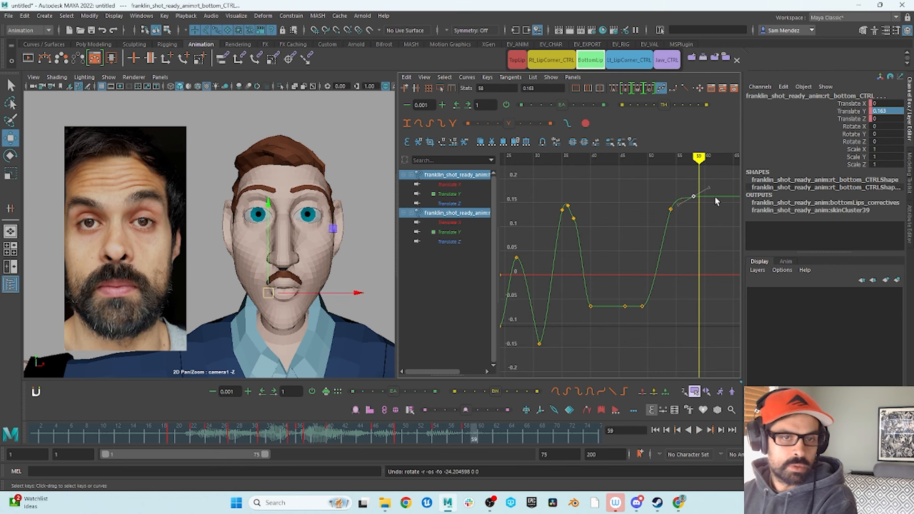
pyautogui.keyDown('alt'); pyautogui.moveTo(710, 195); pyautogui.dragTo(662, 206, button='middle'); pyautogui.keyUp('alt')
# Key the bottom lip controls' Rotate X at frames 59, 49 and 54.
pyautogui.press('e')
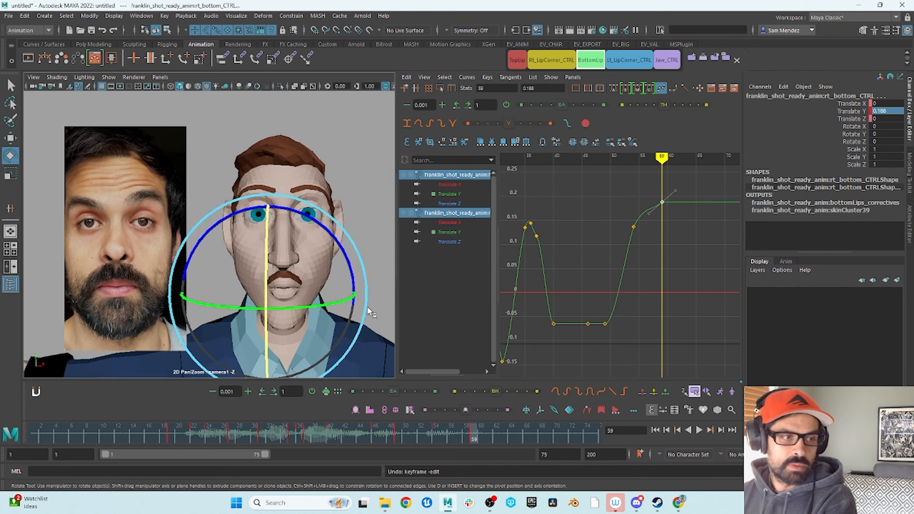
pyautogui.click(860, 128)
pyautogui.press('s')
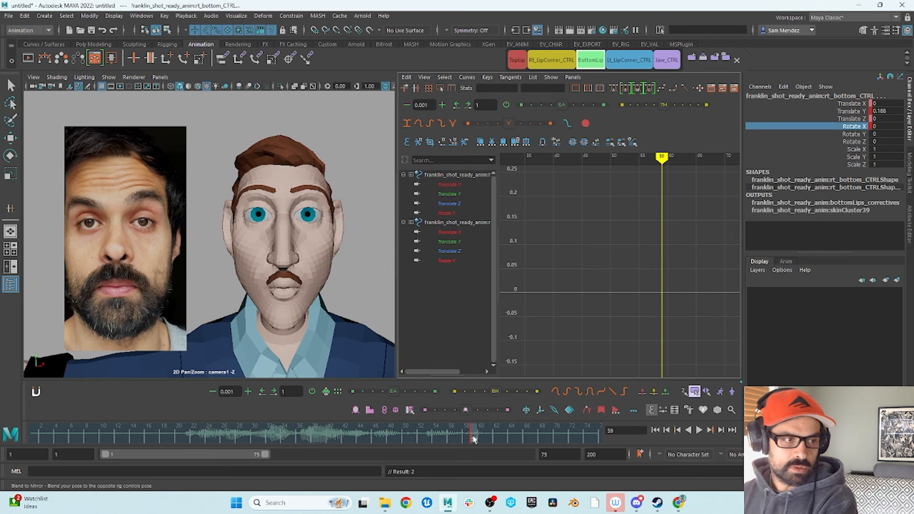
pyautogui.moveTo(473, 439); pyautogui.dragTo(399, 439)
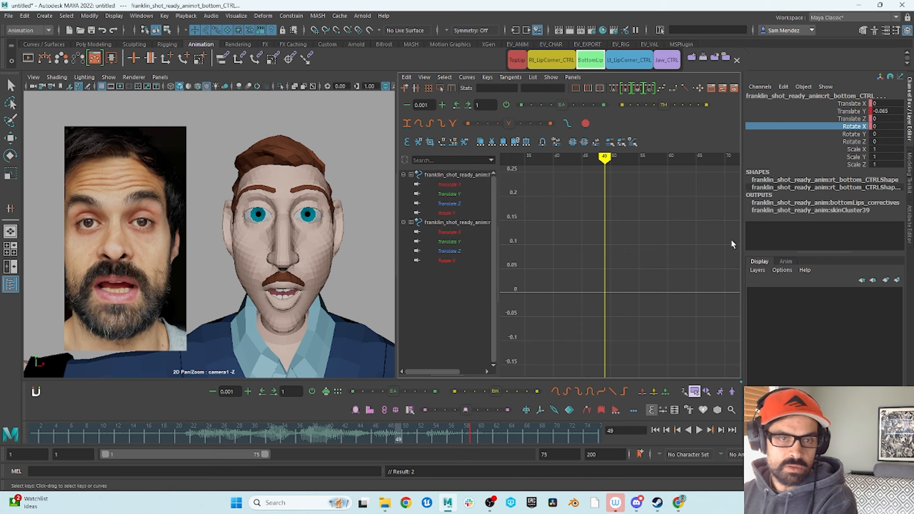
pyautogui.moveTo(396, 437); pyautogui.dragTo(435, 444)
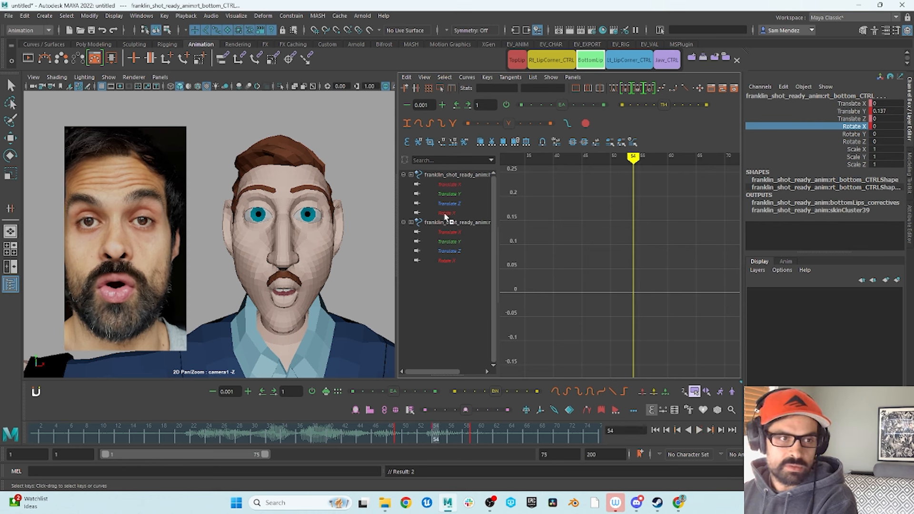
pyautogui.click(859, 128)
# Raise the bottom lip controls' Rotate X key at frame 54 to about 5.97.
pyautogui.click(633, 272)
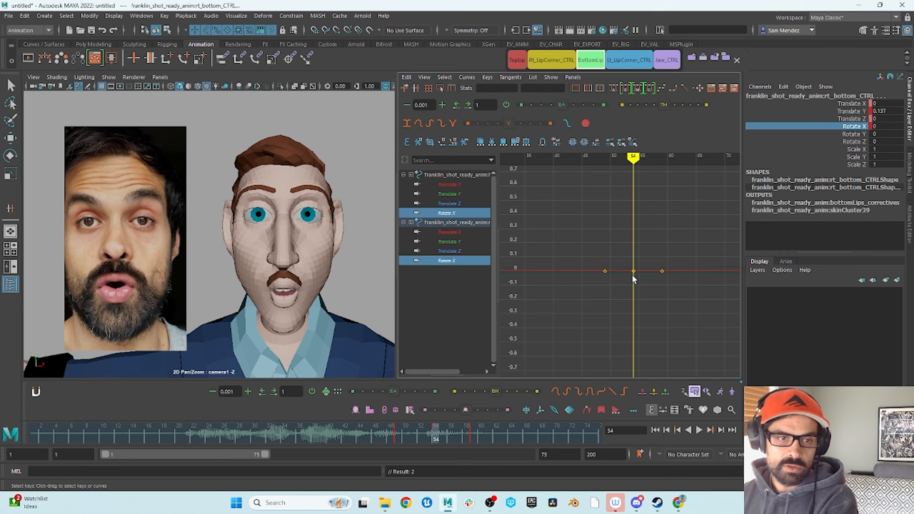
pyautogui.press('w')
pyautogui.moveTo(633, 281); pyautogui.dragTo(639, 227, button='middle')
pyautogui.keyDown('alt'); pyautogui.keyDown('shift'); pyautogui.moveTo(679, 230); pyautogui.dragTo(651, 292, button='right'); pyautogui.keyUp('shift'); pyautogui.keyUp('alt')
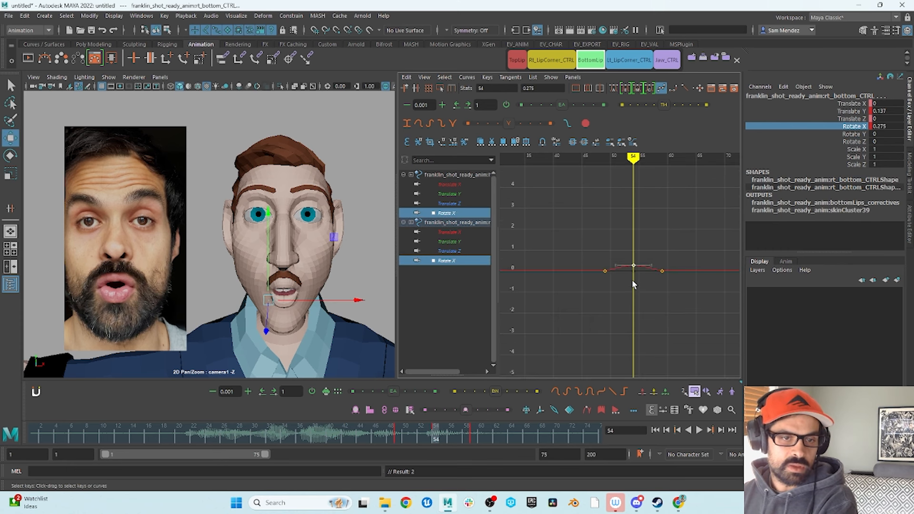
pyautogui.keyDown('shift'); pyautogui.moveTo(632, 285); pyautogui.dragTo(632, 244, button='middle'); pyautogui.keyUp('shift')
pyautogui.keyDown('shift'); pyautogui.moveTo(635, 329); pyautogui.dragTo(631, 365, button='middle'); pyautogui.keyUp('shift')
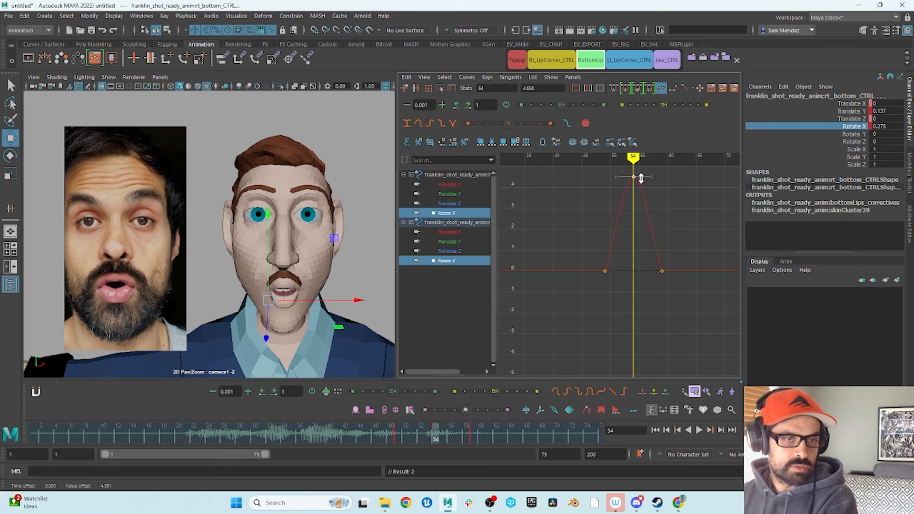
pyautogui.keyDown('shift'); pyautogui.moveTo(642, 179); pyautogui.dragTo(641, 186, button='middle'); pyautogui.keyUp('shift')
pyautogui.keyDown('alt'); pyautogui.moveTo(634, 222); pyautogui.dragTo(631, 282, button='middle'); pyautogui.keyUp('alt')
pyautogui.keyDown('shift'); pyautogui.moveTo(631, 281); pyautogui.dragTo(823, 304, button='middle'); pyautogui.keyUp('shift')
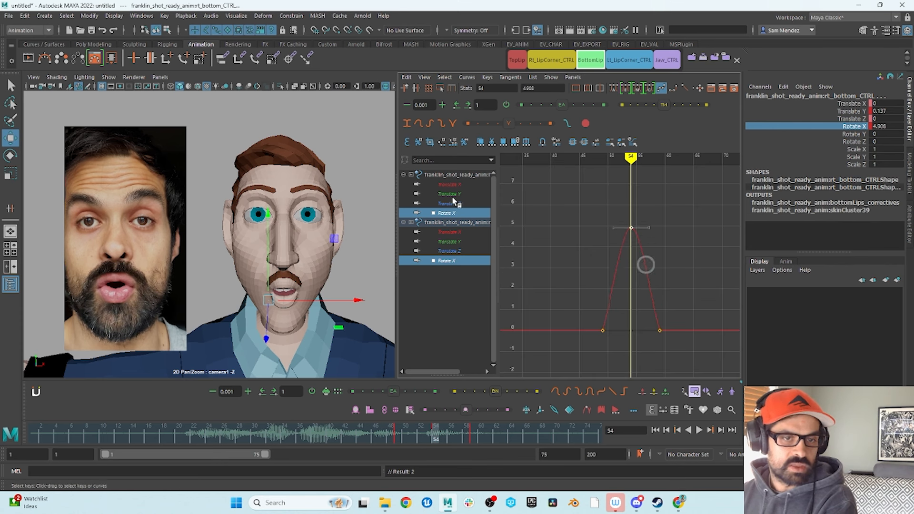
pyautogui.keyDown('alt'); pyautogui.moveTo(631, 244); pyautogui.dragTo(628, 266, button='right'); pyautogui.keyUp('alt')
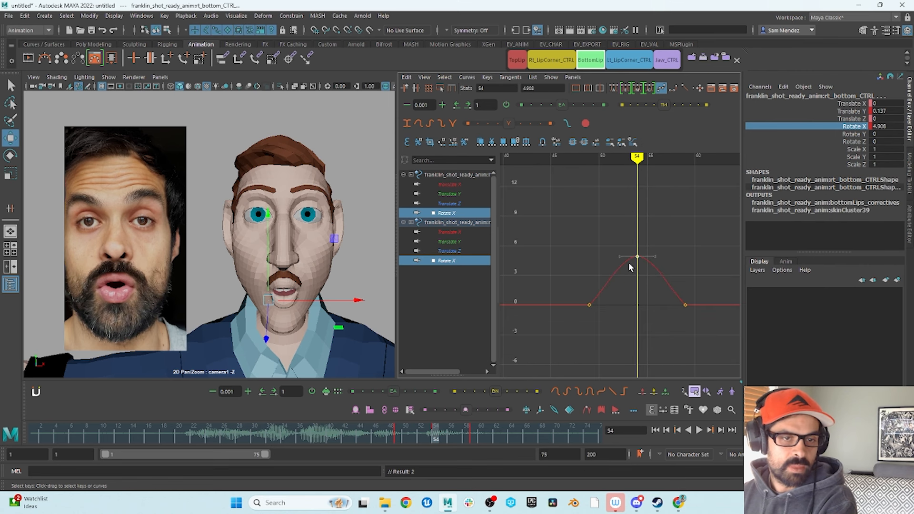
# Lower the bottom lip controls' Rotate X key at frame 59 to about -5.92.
pyautogui.moveTo(400, 435); pyautogui.dragTo(472, 438)
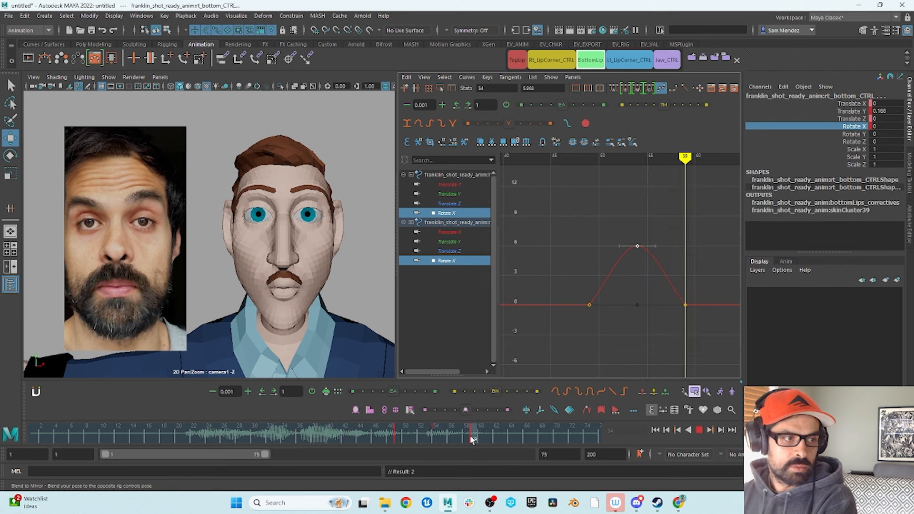
pyautogui.click(686, 304)
pyautogui.moveTo(686, 293); pyautogui.dragTo(682, 351, button='middle')
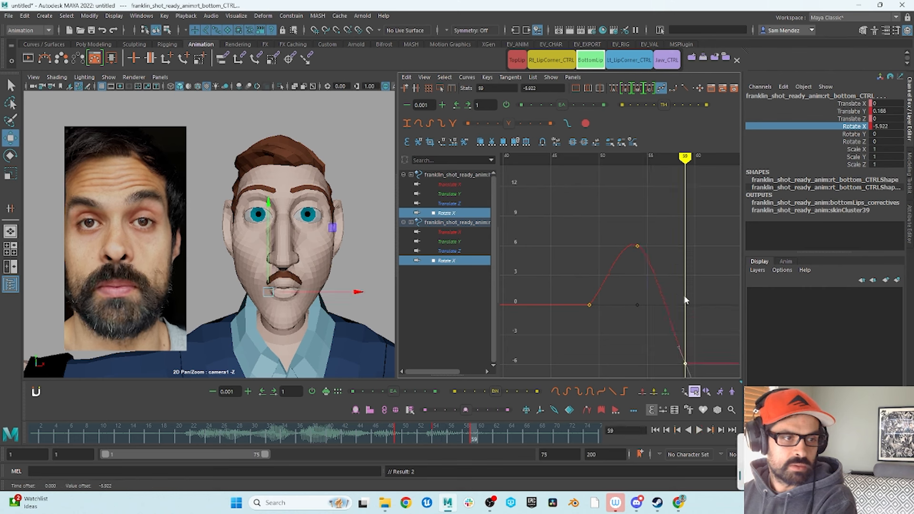
# Lower the bottom lip controls' Rotate X key at frame 59 to about -8.43 and check the pose without the rig controls displayed.
pyautogui.keyDown('alt'); pyautogui.moveTo(662, 315); pyautogui.dragTo(630, 284, button='middle'); pyautogui.keyUp('alt')
pyautogui.keyDown('alt'); pyautogui.keyDown('shift'); pyautogui.moveTo(646, 241); pyautogui.dragTo(645, 264, button='right'); pyautogui.keyUp('shift'); pyautogui.keyUp('alt')
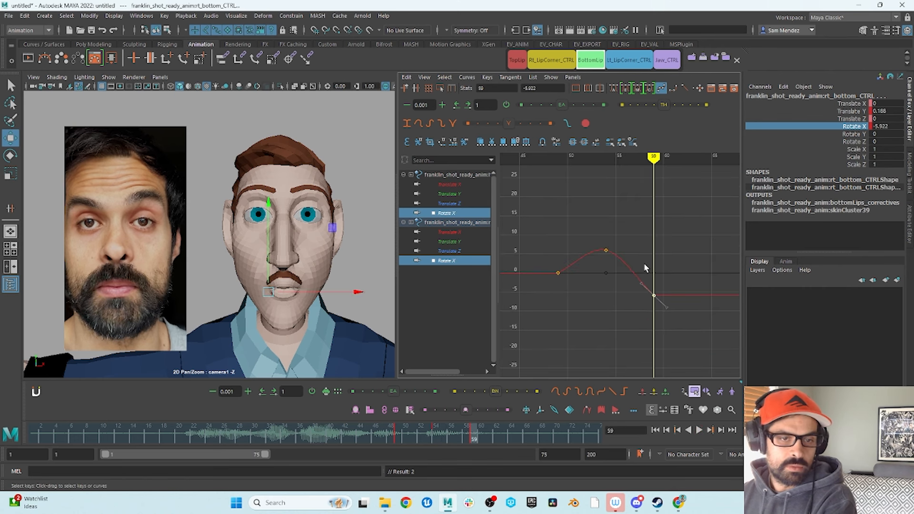
pyautogui.moveTo(652, 294)
pyautogui.mouseDown(button='middle')
pyautogui.moveTo(654, 308)
pyautogui.moveTo(660, 297)
pyautogui.mouseUp(button='middle')
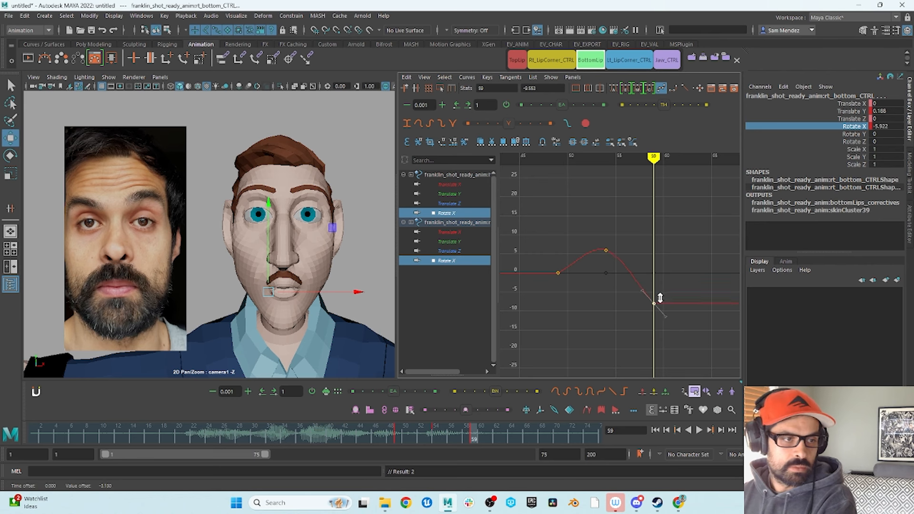
pyautogui.hotkey('alt', '1')
pyautogui.hotkey('alt', '1')
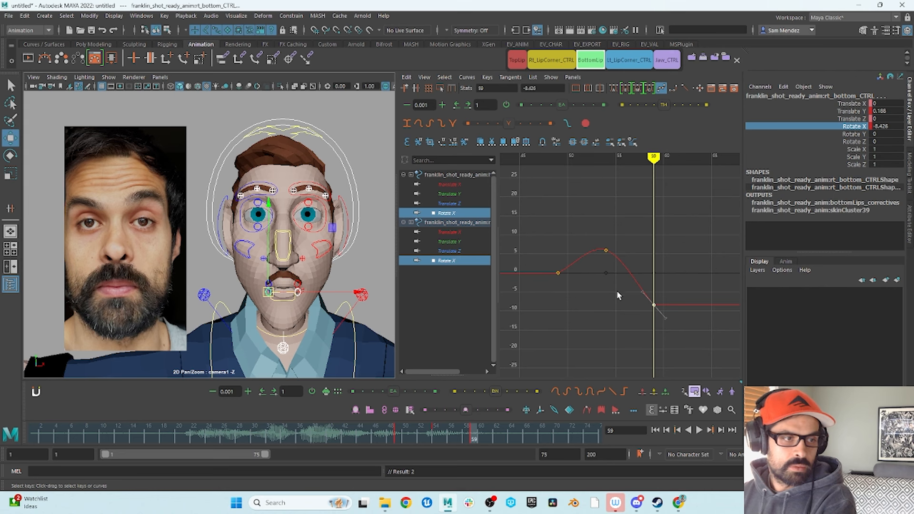
pyautogui.hotkey('alt', '1')
pyautogui.hotkey('alt', '1')
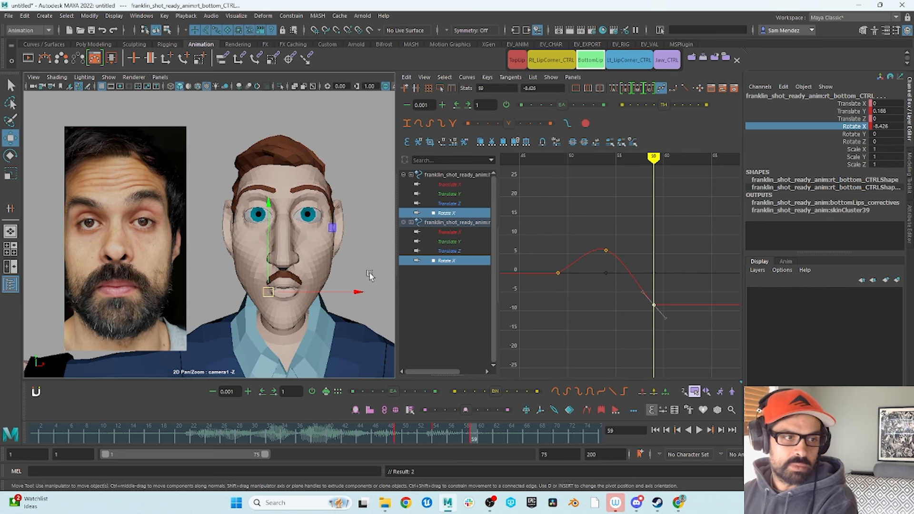
# Key the top lip controls' Rotate X at frames 51 and 59.
pyautogui.click(517, 59)
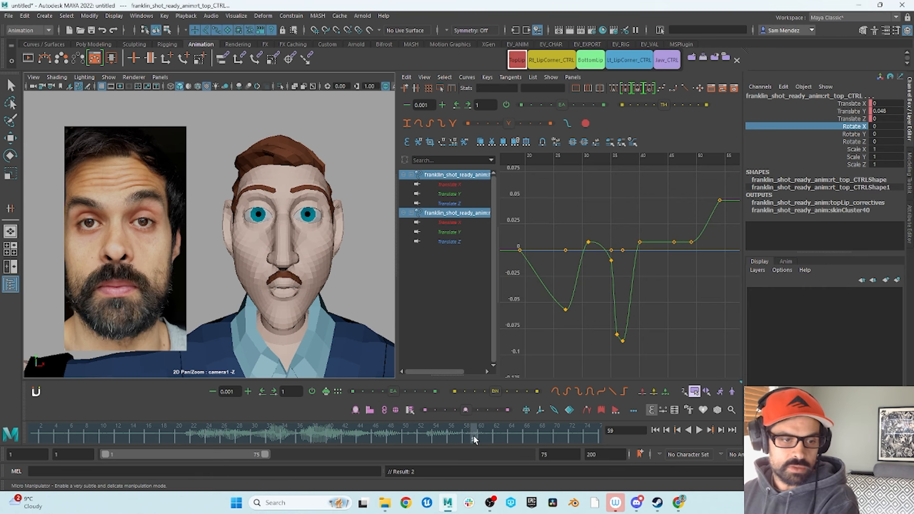
pyautogui.moveTo(473, 437); pyautogui.dragTo(408, 456)
pyautogui.press('s')
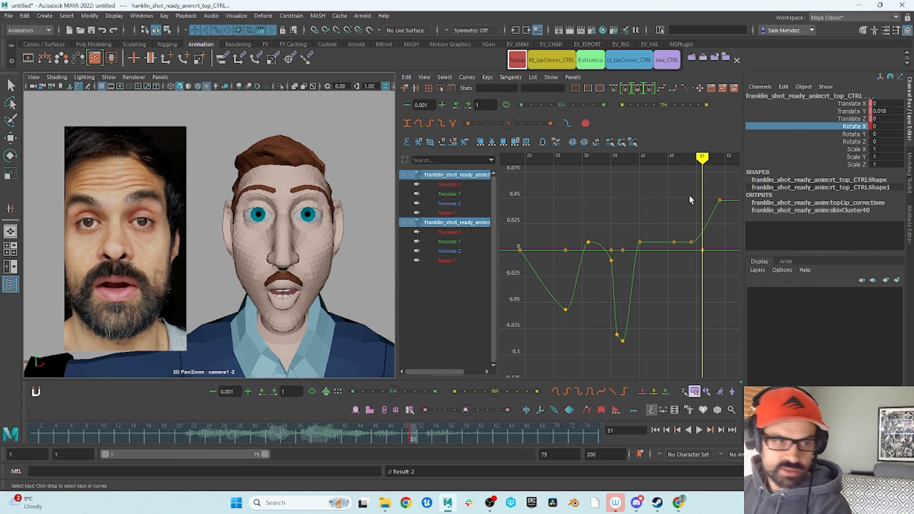
pyautogui.hotkey('alt', ',')
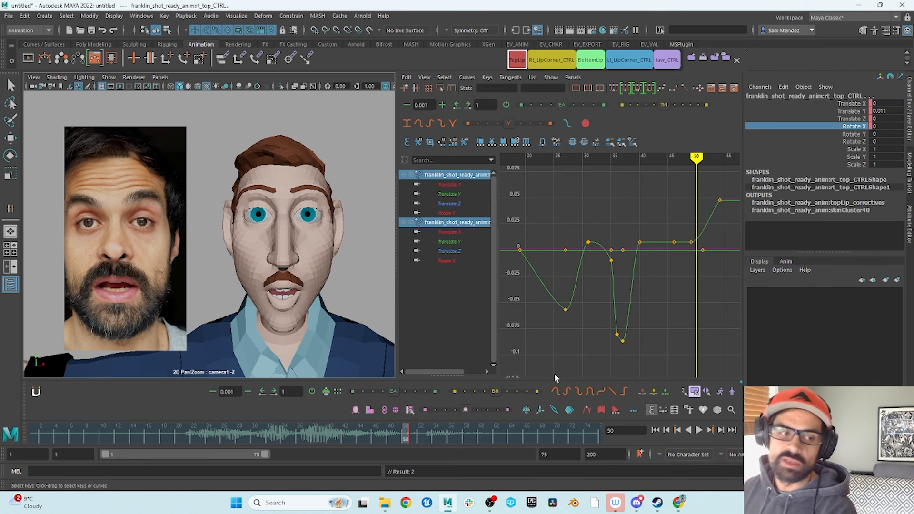
pyautogui.moveTo(399, 442); pyautogui.dragTo(474, 451)
pyautogui.keyDown('alt'); pyautogui.moveTo(676, 309); pyautogui.dragTo(644, 311, button='middle'); pyautogui.keyUp('alt')
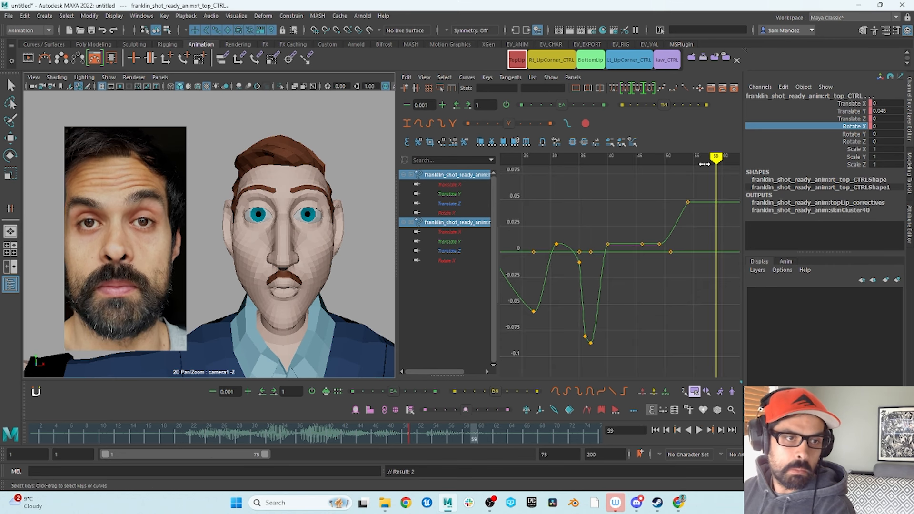
pyautogui.click(855, 135)
pyautogui.click(855, 127)
pyautogui.press('s')
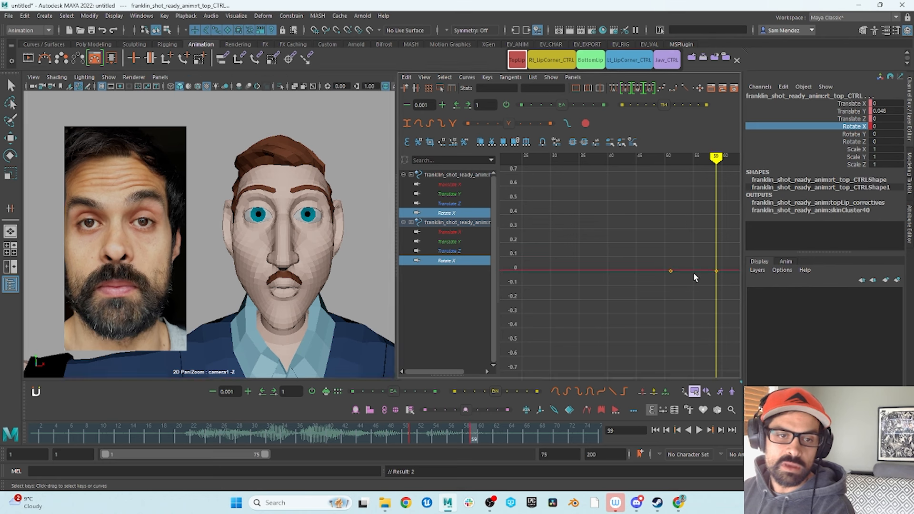
# Raise the top lip controls' Rotate X key at frame 59 to about 8.82.
pyautogui.click(717, 270)
pyautogui.keyDown('alt'); pyautogui.moveTo(700, 283); pyautogui.dragTo(686, 259, button='middle'); pyautogui.keyUp('alt')
pyautogui.hotkey('ctrl', 'z')
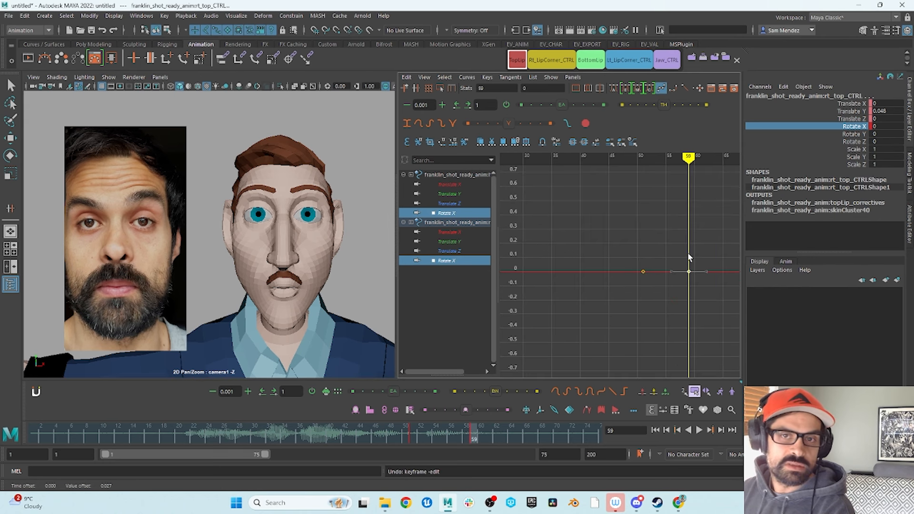
pyautogui.keyDown('alt'); pyautogui.keyDown('shift'); pyautogui.moveTo(689, 259); pyautogui.dragTo(689, 279, button='right'); pyautogui.keyUp('shift'); pyautogui.keyUp('alt')
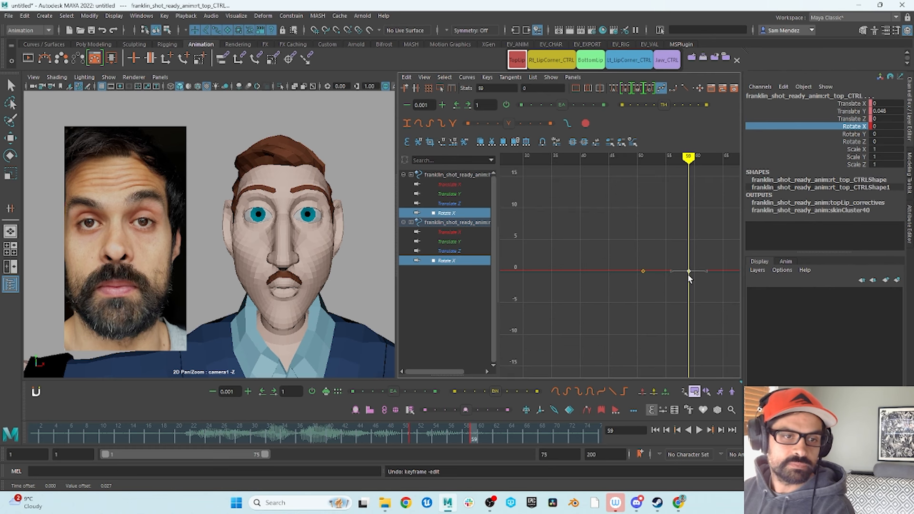
pyautogui.keyDown('shift'); pyautogui.moveTo(687, 265); pyautogui.dragTo(694, 212, button='middle'); pyautogui.keyUp('shift')
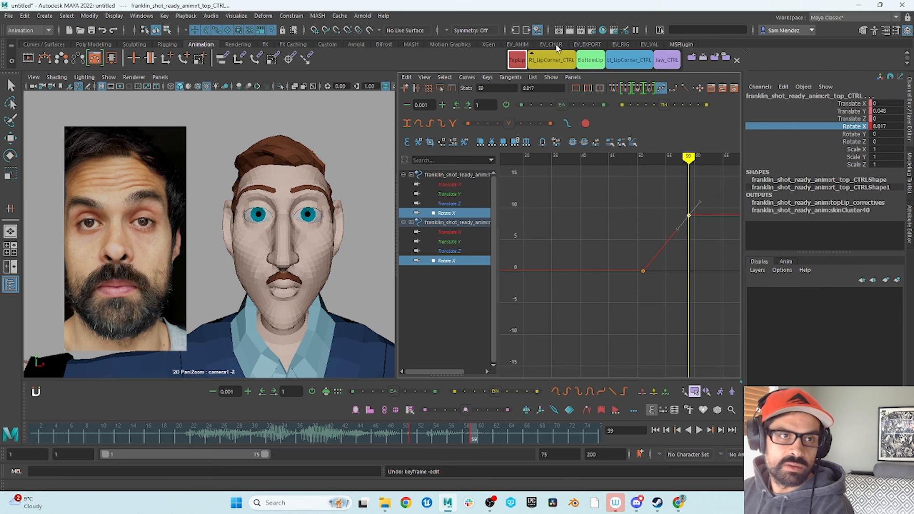
# Insert a Translate Y key on both top lip controls at frame 59 and lower it to about -0.012.
pyautogui.click(518, 61)
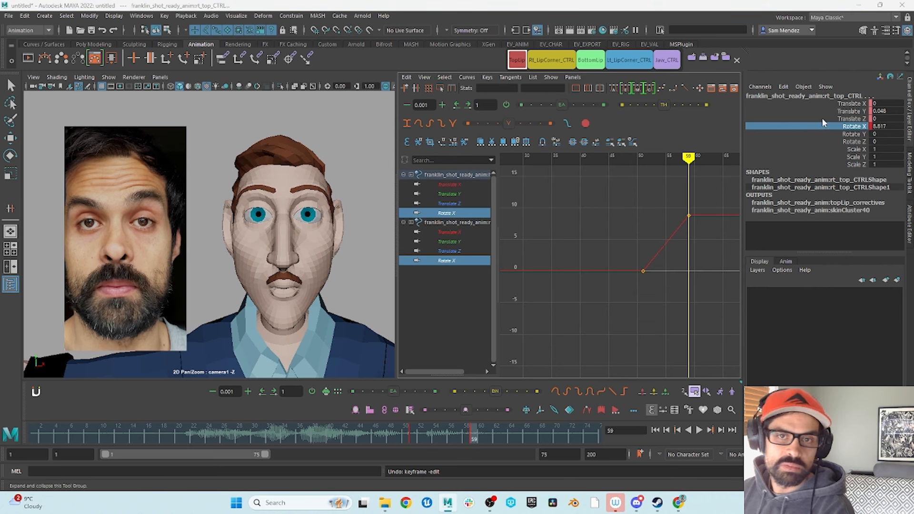
pyautogui.click(844, 111)
pyautogui.moveTo(644, 219); pyautogui.dragTo(643, 220)
pyautogui.rightClick(703, 205)
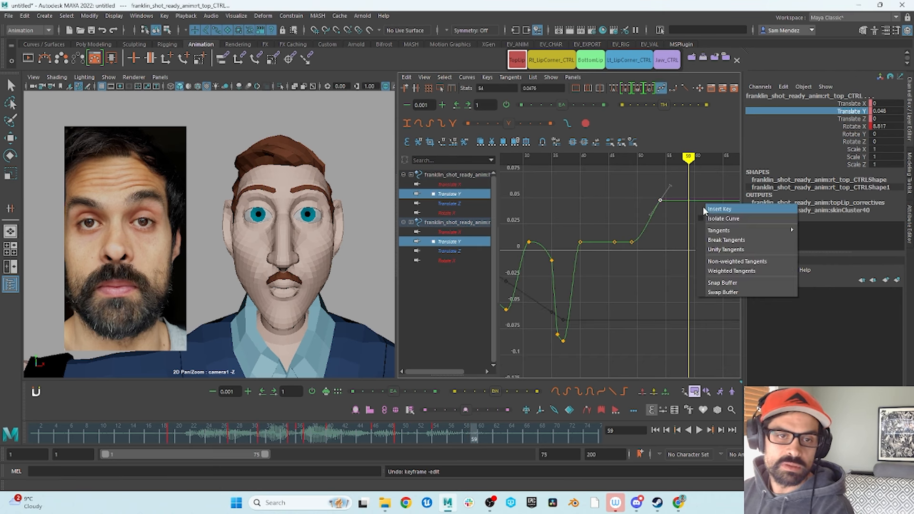
pyautogui.click(706, 208)
pyautogui.moveTo(699, 184); pyautogui.dragTo(681, 210)
pyautogui.press('w')
pyautogui.keyDown('shift'); pyautogui.moveTo(690, 213); pyautogui.dragTo(691, 273, button='middle'); pyautogui.keyUp('shift')
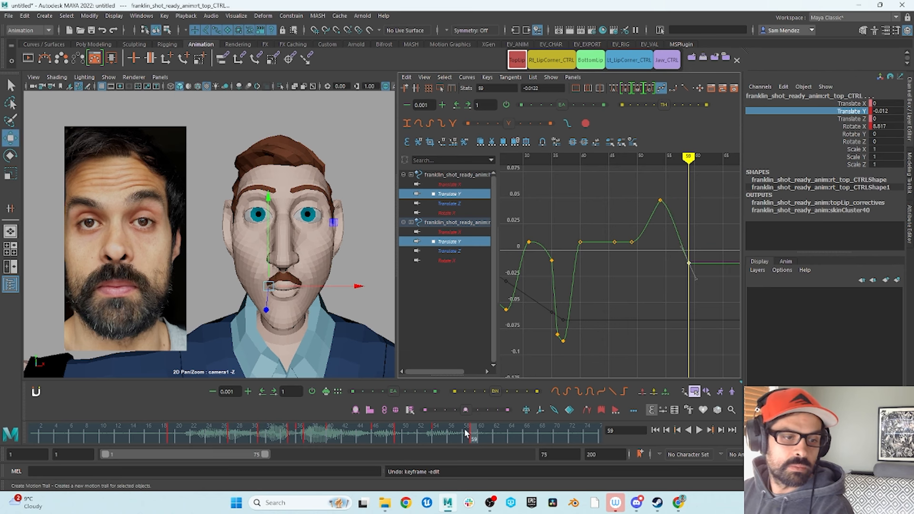
# Apply auto tangents to the top lip controls' Translate Y keys at frames 49, 54 and 59.
pyautogui.moveTo(466, 430); pyautogui.dragTo(486, 442)
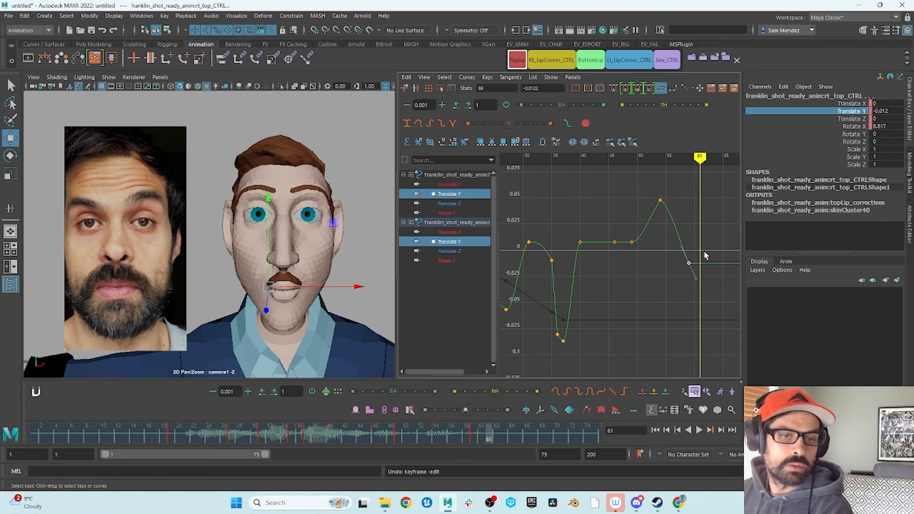
pyautogui.moveTo(712, 169); pyautogui.dragTo(628, 269)
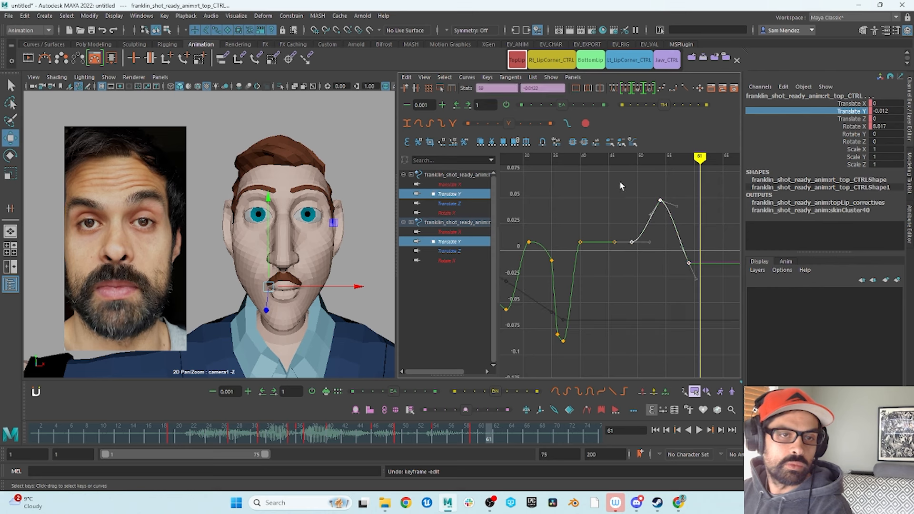
pyautogui.click(613, 90)
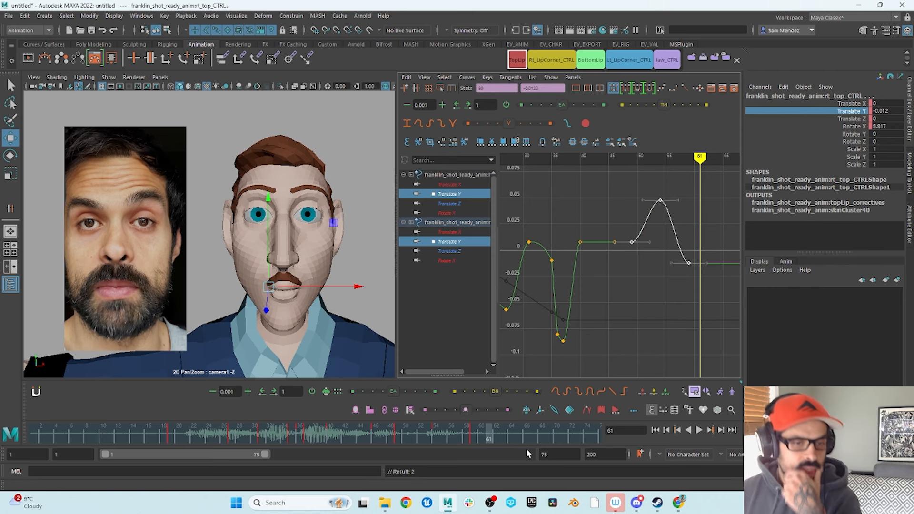
# Insert a Rotate X key on both top lip controls at frame 63 with a value of 0.
pyautogui.moveTo(462, 438); pyautogui.dragTo(506, 502)
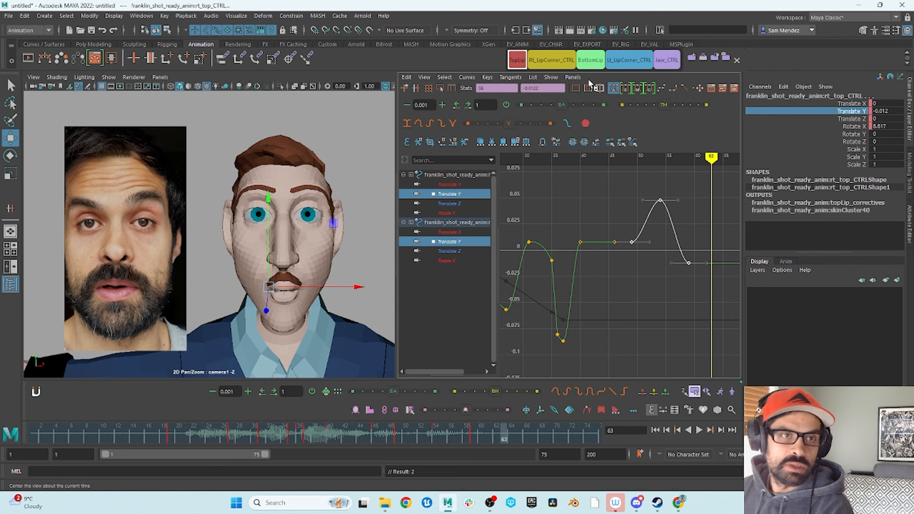
pyautogui.click(527, 59)
pyautogui.click(853, 126)
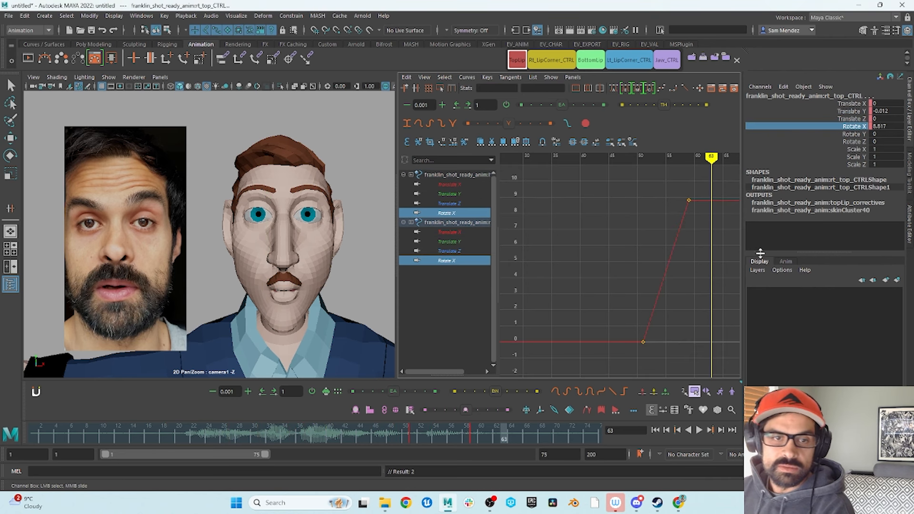
pyautogui.click(674, 251)
pyautogui.rightClick(714, 217)
pyautogui.press('i')
pyautogui.middleClick(712, 200)
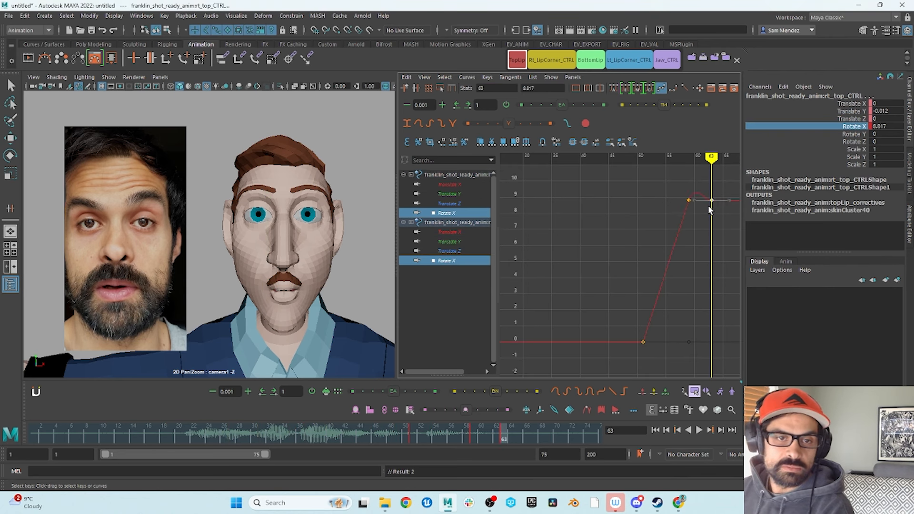
pyautogui.click(542, 88)
pyautogui.write('0')
pyautogui.press('Return')
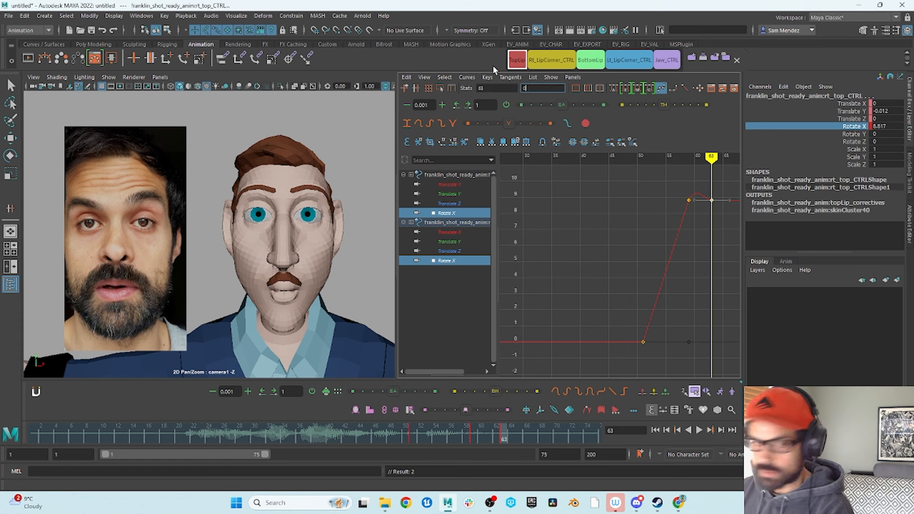
# Apply auto tangents to the top lip controls' Rotate X keys at frames 51, 59 and 63.
pyautogui.keyDown('alt'); pyautogui.keyDown('shift'); pyautogui.moveTo(671, 279); pyautogui.dragTo(653, 296, button='right'); pyautogui.keyUp('shift'); pyautogui.keyUp('alt')
pyautogui.keyDown('alt'); pyautogui.moveTo(653, 296); pyautogui.dragTo(633, 301, button='middle'); pyautogui.keyUp('alt')
pyautogui.moveTo(710, 217); pyautogui.dragTo(587, 358)
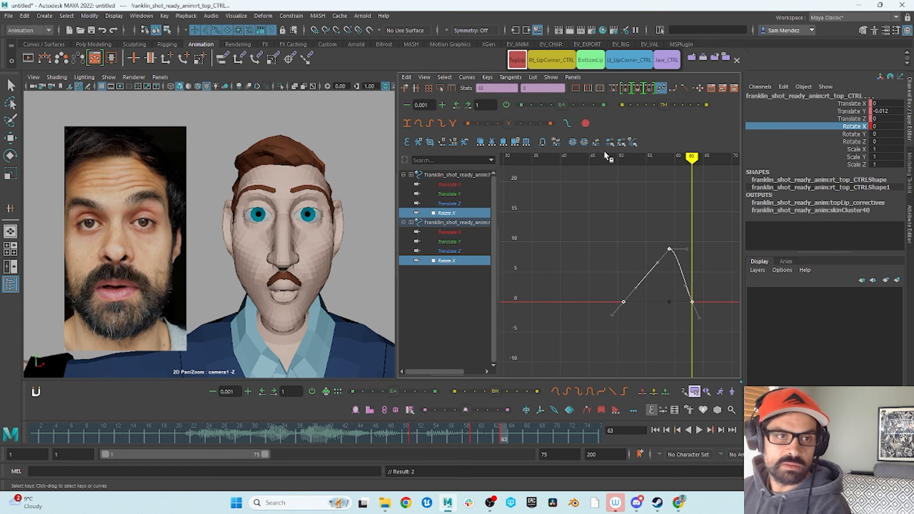
pyautogui.click(614, 88)
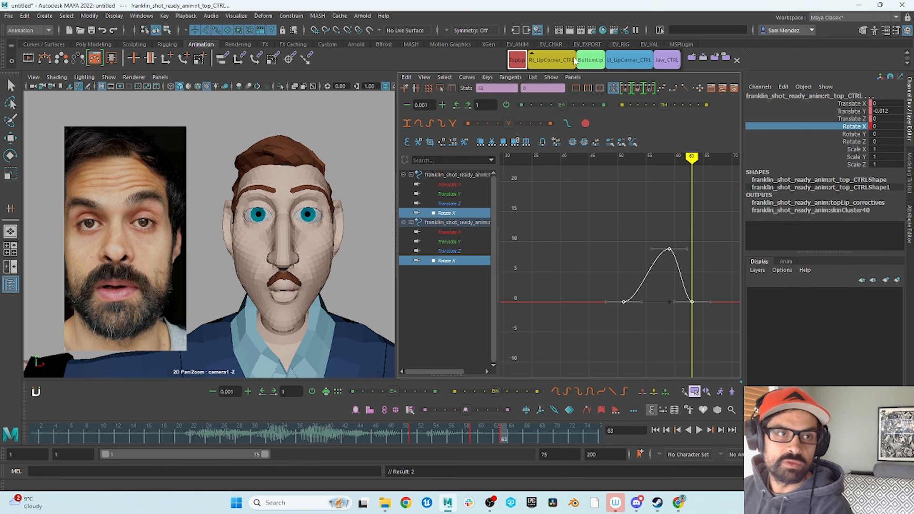
# Insert a Rotate X key on both bottom lip controls at frame 63 with a value of 0.
pyautogui.click(591, 59)
pyautogui.click(849, 134)
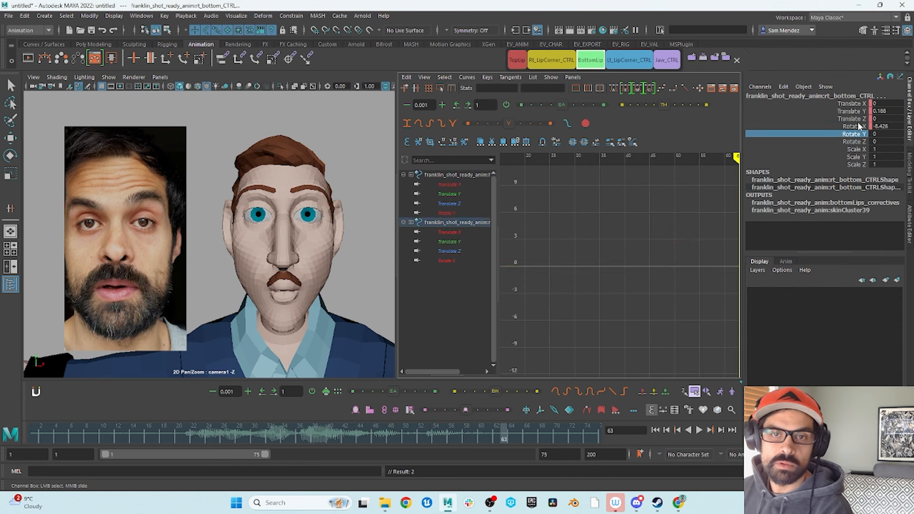
pyautogui.click(858, 127)
pyautogui.keyDown('alt'); pyautogui.moveTo(661, 276); pyautogui.dragTo(613, 269, button='middle'); pyautogui.keyUp('alt')
pyautogui.keyDown('alt'); pyautogui.keyDown('shift'); pyautogui.moveTo(613, 269); pyautogui.dragTo(636, 300, button='right'); pyautogui.keyUp('shift'); pyautogui.keyUp('alt')
pyautogui.rightClick(694, 316)
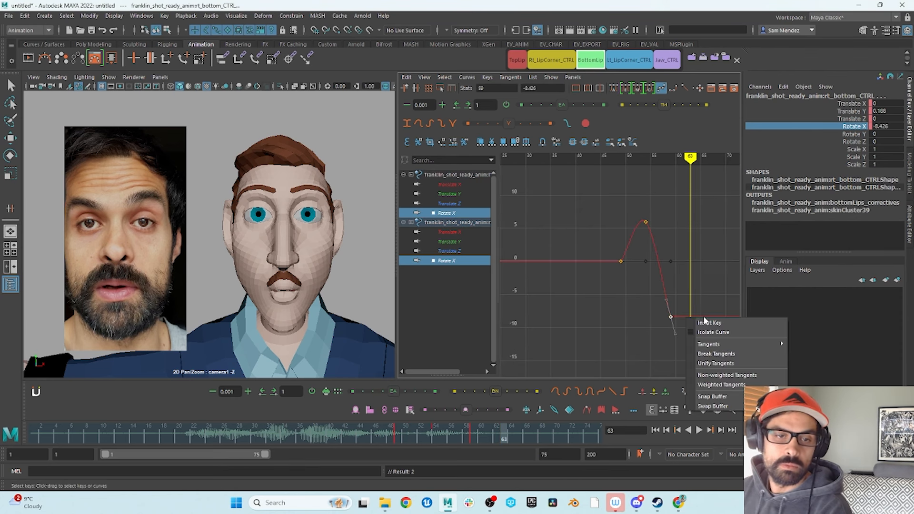
pyautogui.click(693, 319)
pyautogui.click(543, 88)
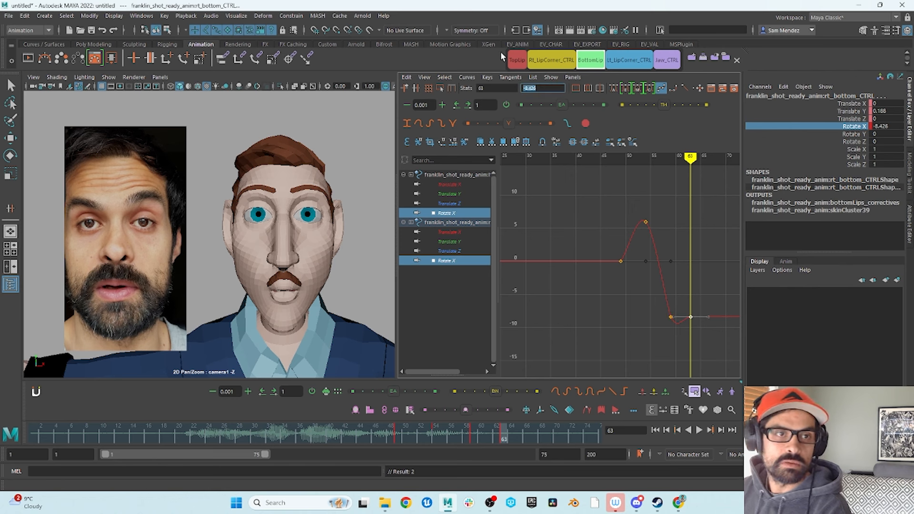
pyautogui.write('0')
pyautogui.press('Return')
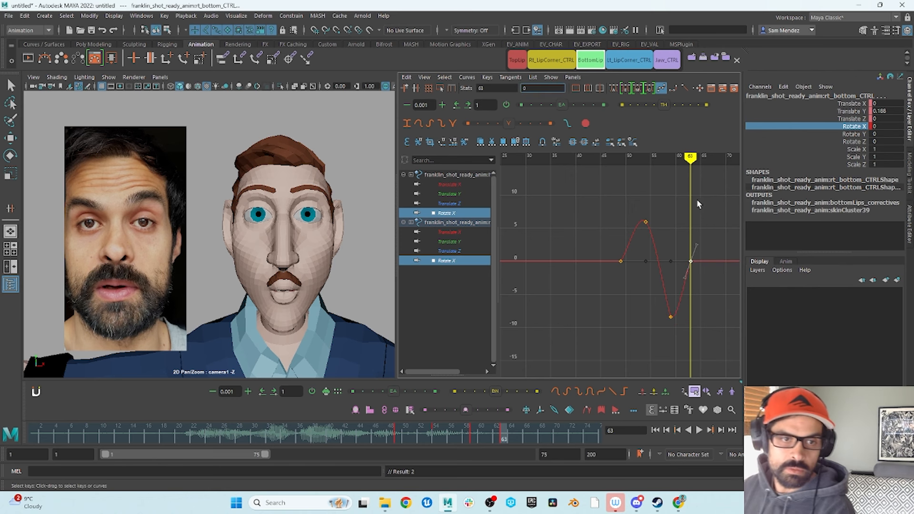
pyautogui.click(598, 229)
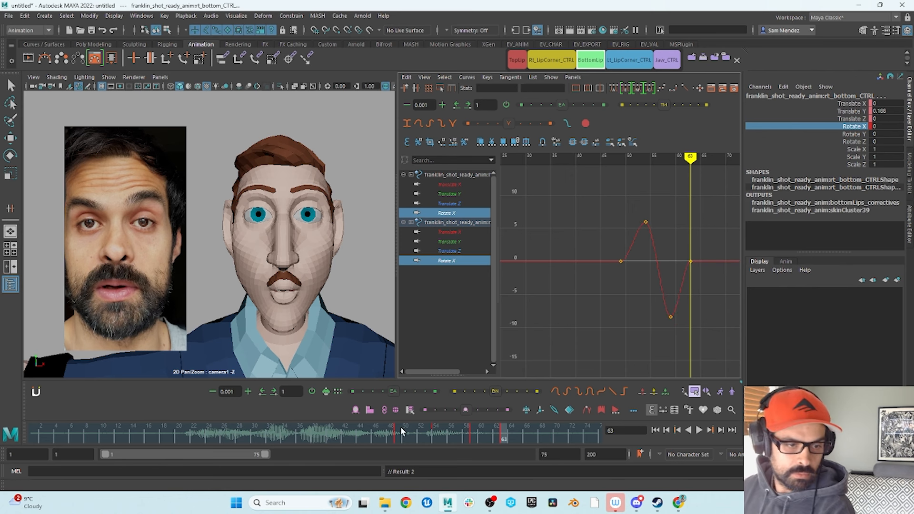
# Review the mouth motion from frame 49 onward and examine the jaw control's Rotate X curve around frame 62.
pyautogui.moveTo(393, 439); pyautogui.dragTo(487, 463)
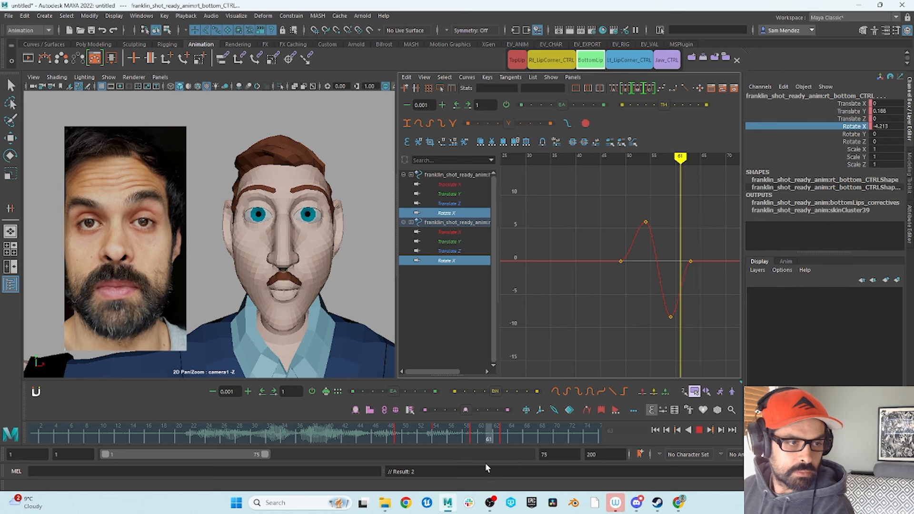
pyautogui.click(660, 59)
pyautogui.scroll(5, 618, 295)
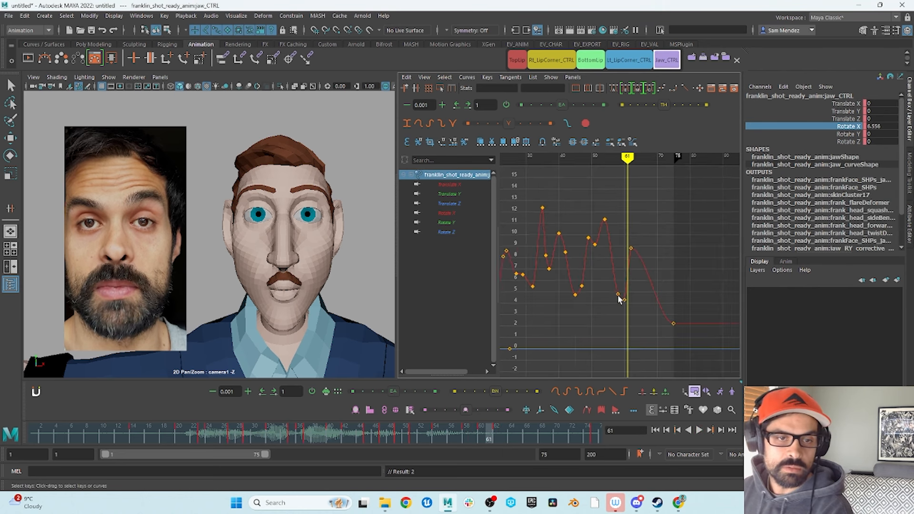
pyautogui.moveTo(501, 429); pyautogui.dragTo(498, 458)
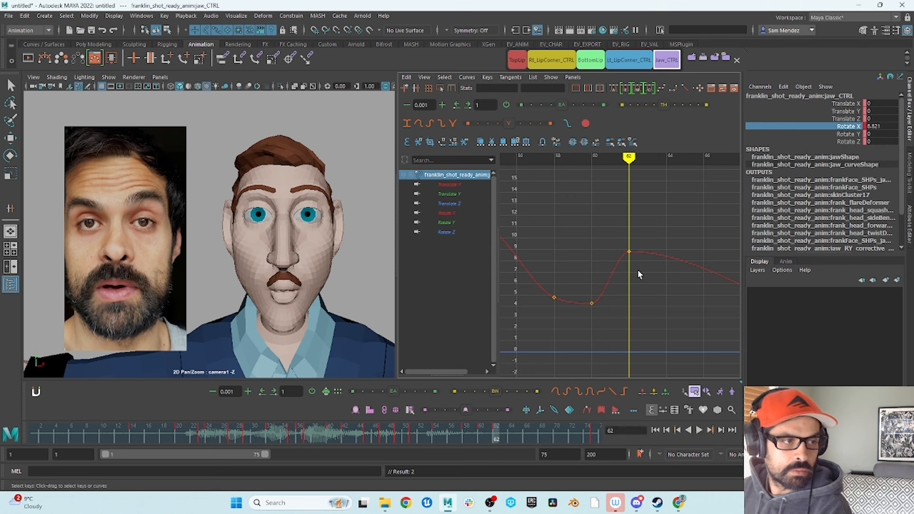
# Insert Translate Y keys on the top and bottom lip controls at frame 62.
pyautogui.click(518, 59)
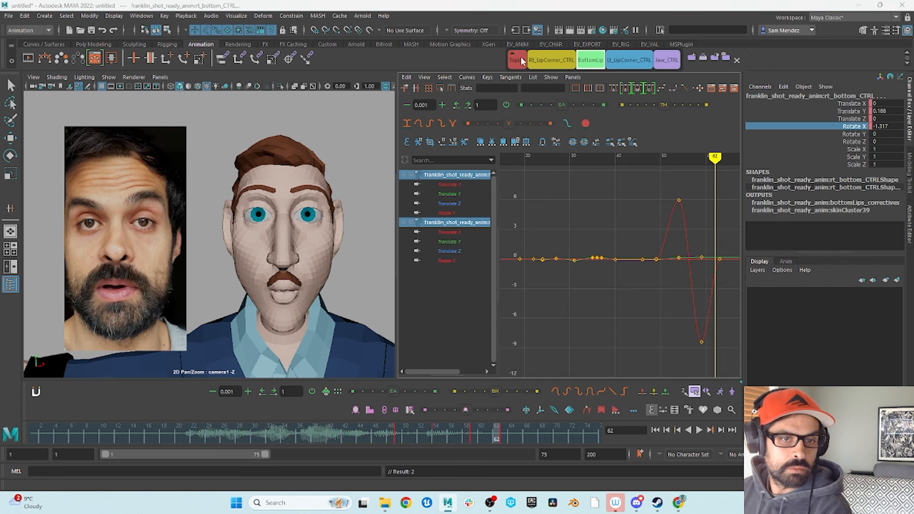
pyautogui.click(851, 111)
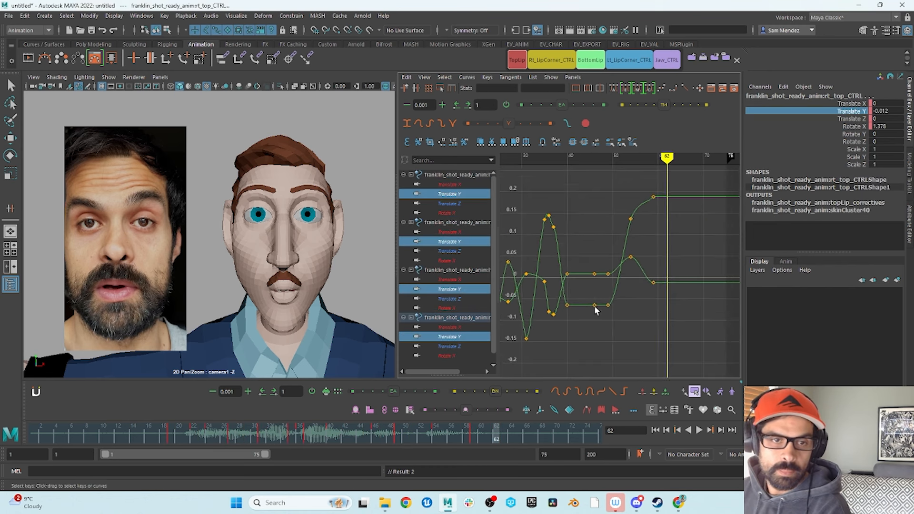
pyautogui.press('f')
pyautogui.moveTo(693, 202); pyautogui.dragTo(621, 291)
pyautogui.rightClick(665, 276)
pyautogui.click(678, 285)
pyautogui.keyDown('alt'); pyautogui.keyDown('shift'); pyautogui.moveTo(677, 286); pyautogui.dragTo(715, 285, button='right'); pyautogui.keyUp('shift'); pyautogui.keyUp('alt')
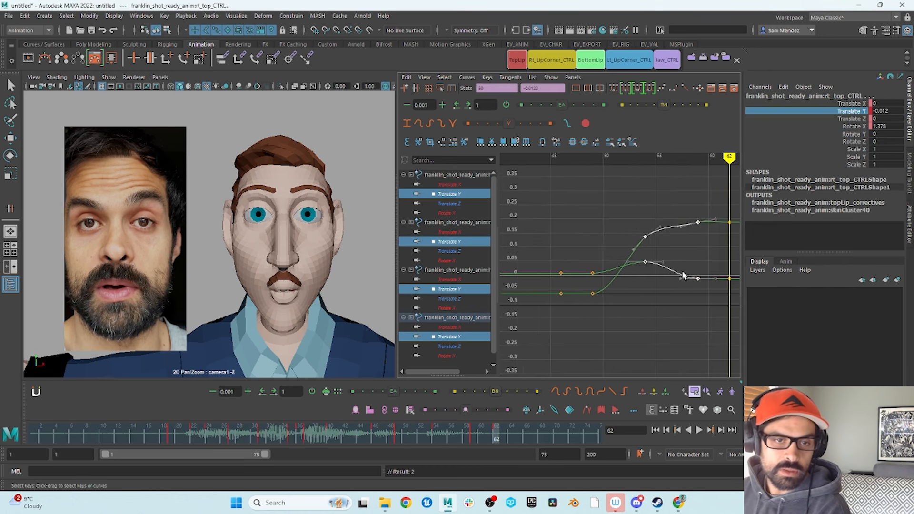
# Step back and forth between frames 59 and 63 to compare the mouth shape with the reference video.
pyautogui.keyDown('alt'); pyautogui.moveTo(714, 285); pyautogui.dragTo(677, 298, button='middle'); pyautogui.keyUp('alt')
pyautogui.hotkey('alt', ',')
pyautogui.hotkey('alt', ',')
pyautogui.hotkey('alt', ',')
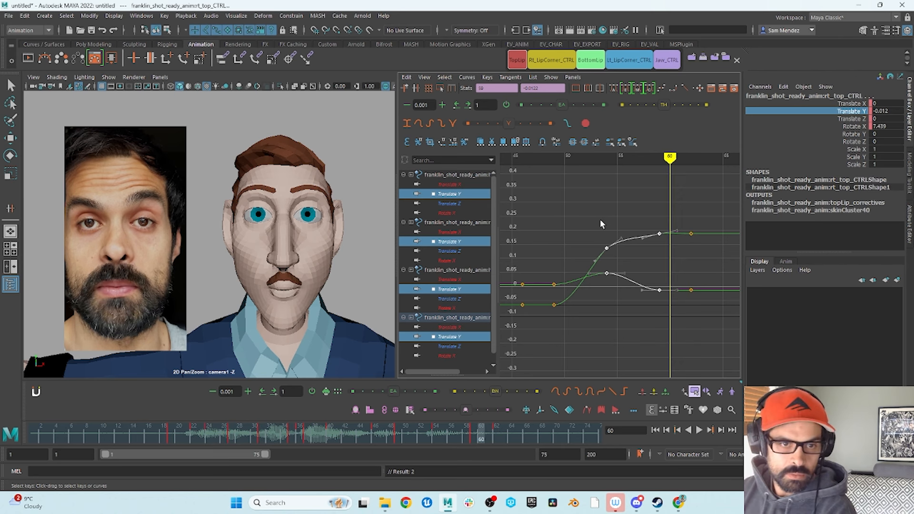
pyautogui.hotkey('alt', '.')
pyautogui.hotkey('alt', '.')
pyautogui.hotkey('alt', ',')
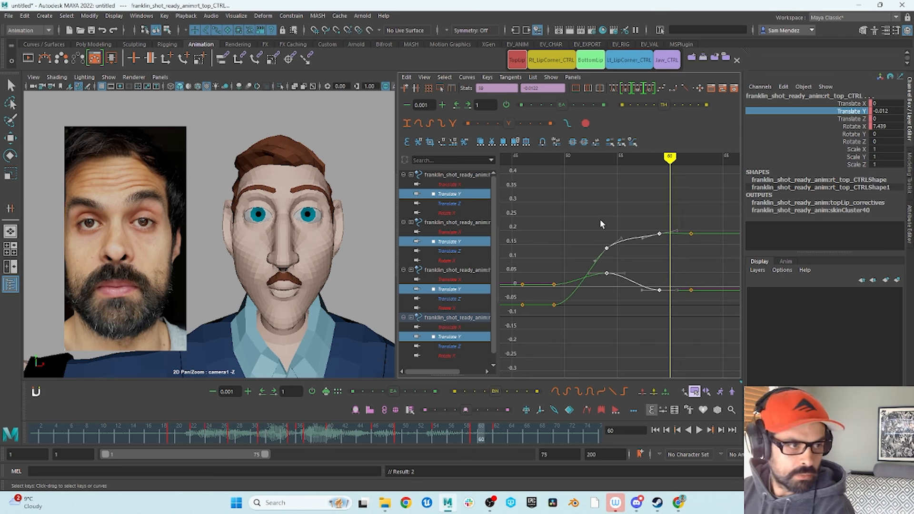
pyautogui.hotkey('alt', '.')
pyautogui.hotkey('alt', ',')
pyautogui.hotkey('alt', '.')
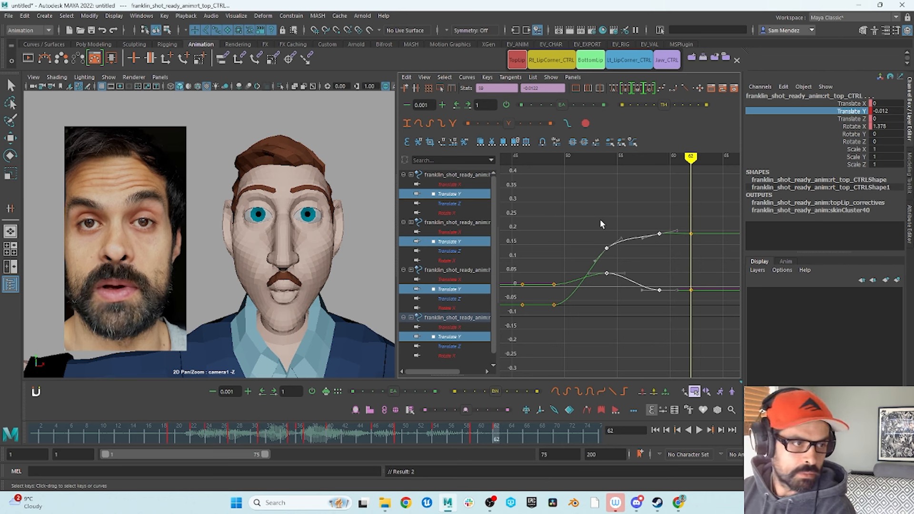
pyautogui.hotkey('alt', '.')
pyautogui.hotkey('alt', ',')
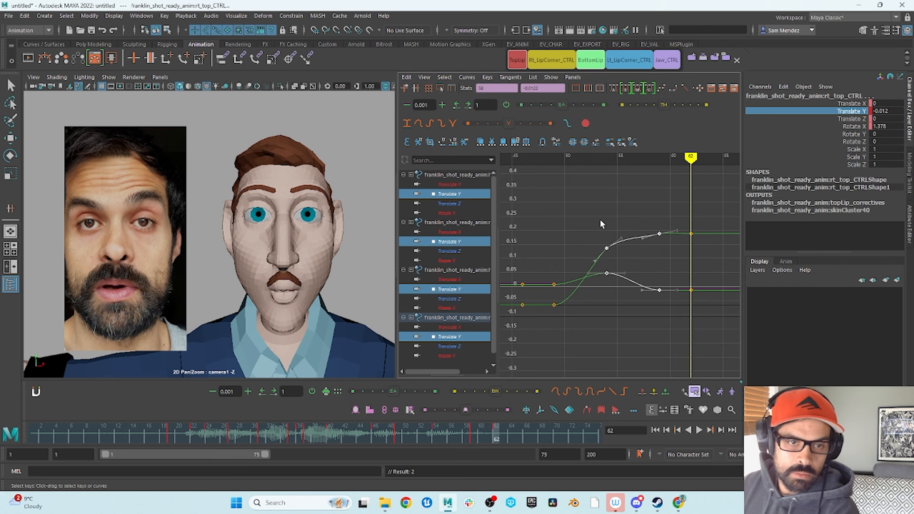
# Lower the bottom lip controls' Translate Y key at frame 62 to about 0.12.
pyautogui.click(691, 234)
pyautogui.press('w')
pyautogui.moveTo(692, 235); pyautogui.dragTo(700, 254, button='middle')
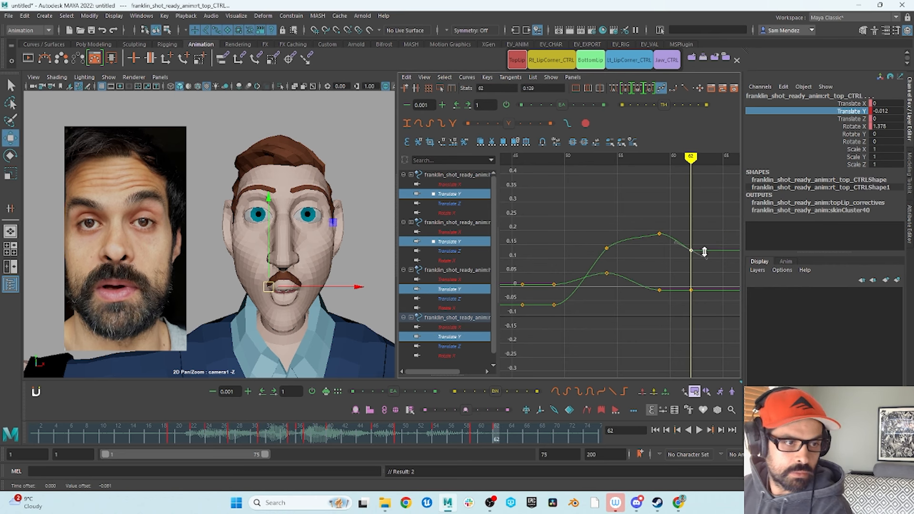
# Try raising the top lip controls' Translate Y key at frame 62 slightly, and undo the change.
pyautogui.click(692, 293)
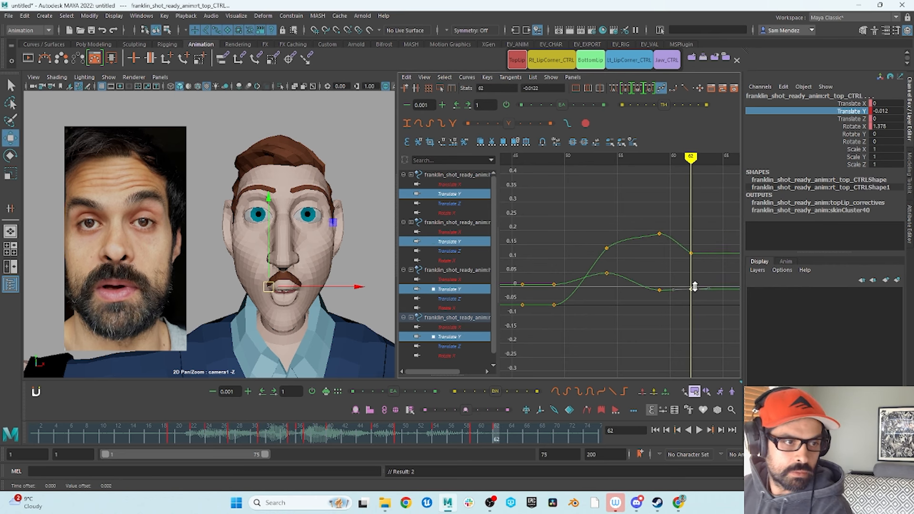
pyautogui.moveTo(694, 287); pyautogui.dragTo(696, 282, button='middle')
pyautogui.hotkey('ctrl', 'z')
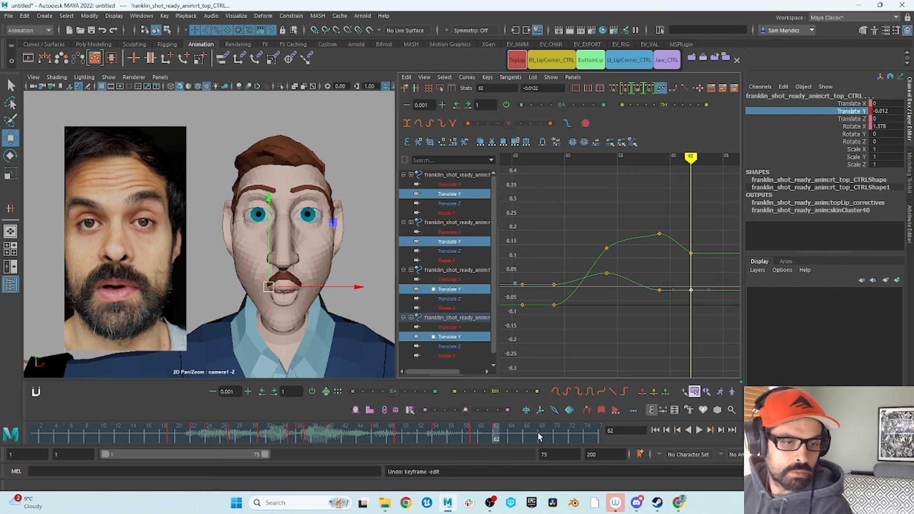
# Insert Translate Y keys on the top and bottom lip controls at frame 75.
pyautogui.moveTo(474, 443); pyautogui.dragTo(631, 452)
pyautogui.keyDown('alt'); pyautogui.moveTo(625, 284); pyautogui.dragTo(618, 279, button='middle'); pyautogui.keyUp('alt')
pyautogui.keyDown('alt'); pyautogui.keyDown('shift'); pyautogui.moveTo(657, 278); pyautogui.dragTo(618, 276, button='right'); pyautogui.keyUp('shift'); pyautogui.keyUp('alt')
pyautogui.keyDown('alt'); pyautogui.moveTo(618, 275); pyautogui.dragTo(578, 280, button='middle'); pyautogui.keyUp('alt')
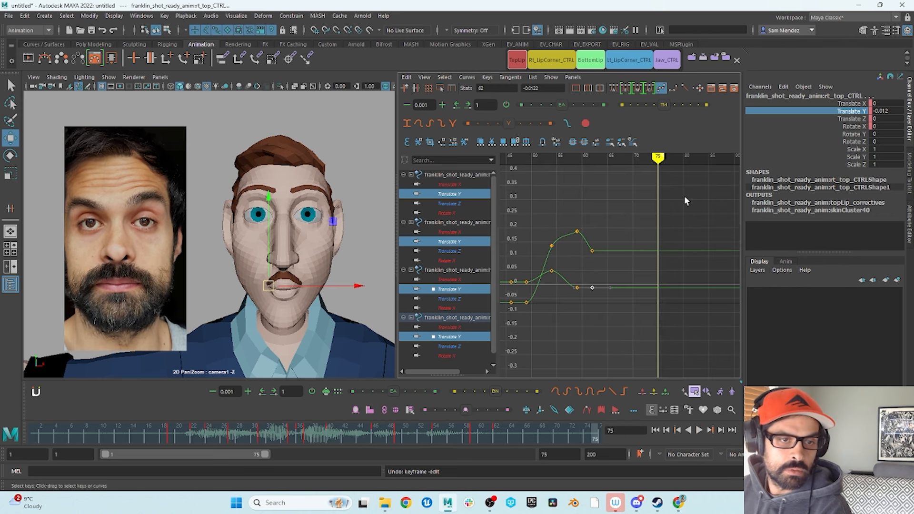
pyautogui.moveTo(684, 196); pyautogui.dragTo(565, 312)
pyautogui.rightClick(661, 292)
pyautogui.click(662, 303)
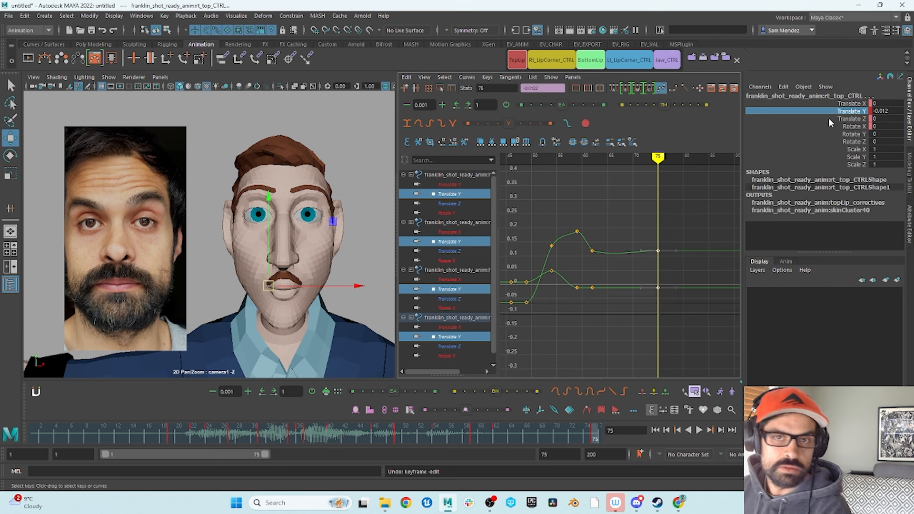
# Set Translate Y of the top and bottom lip controls to 0 at frame 75.
pyautogui.doubleClick(875, 110)
pyautogui.write('0')
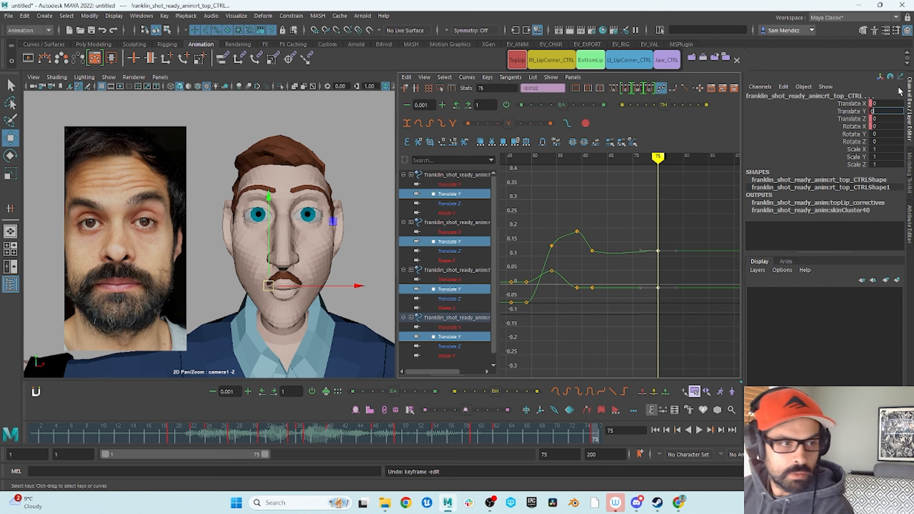
pyautogui.press('Return')
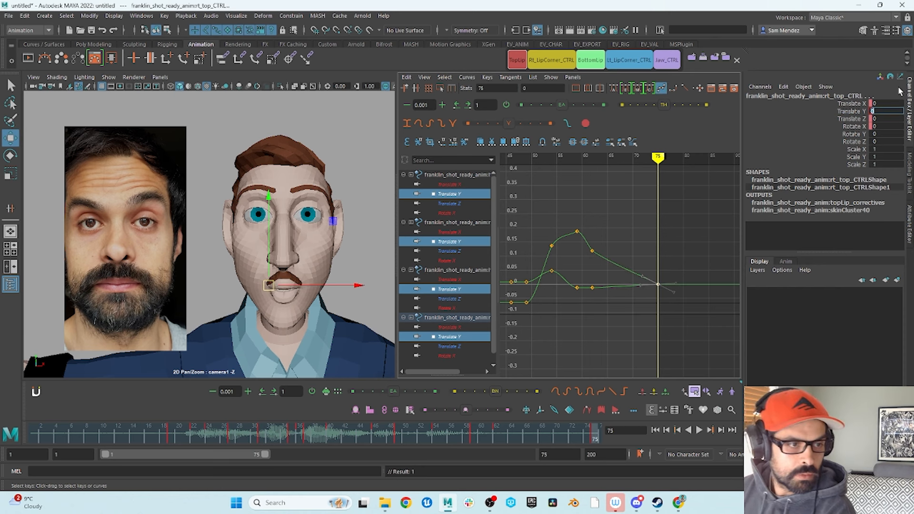
# Insert Translate X keys on both lip corner controls at frame 57.
pyautogui.click(637, 61)
pyautogui.keyDown('shift'); pyautogui.click(565, 62); pyautogui.keyUp('shift')
pyautogui.keyDown('alt'); pyautogui.moveTo(679, 285); pyautogui.dragTo(630, 277, button='middle'); pyautogui.keyUp('alt')
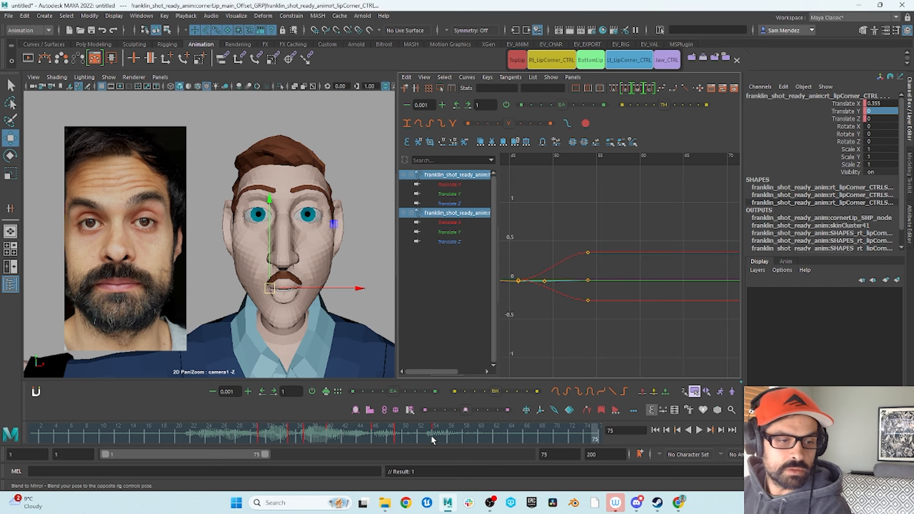
pyautogui.click(430, 436)
pyautogui.hotkey('alt', 'v')
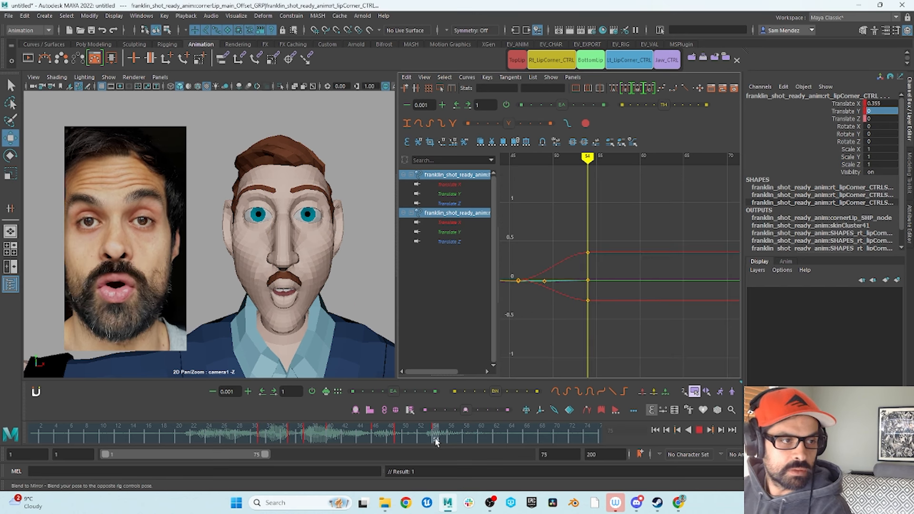
pyautogui.moveTo(473, 450)
pyautogui.mouseDown()
pyautogui.moveTo(434, 449)
pyautogui.moveTo(459, 458)
pyautogui.mouseUp()
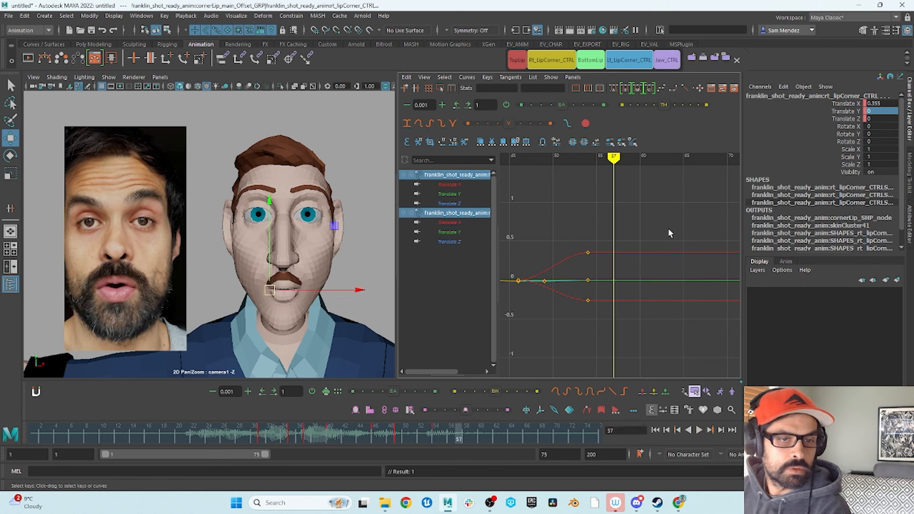
pyautogui.keyDown('shift'); pyautogui.click(589, 301); pyautogui.keyUp('shift')
pyautogui.rightClick(623, 300)
pyautogui.click(631, 309)
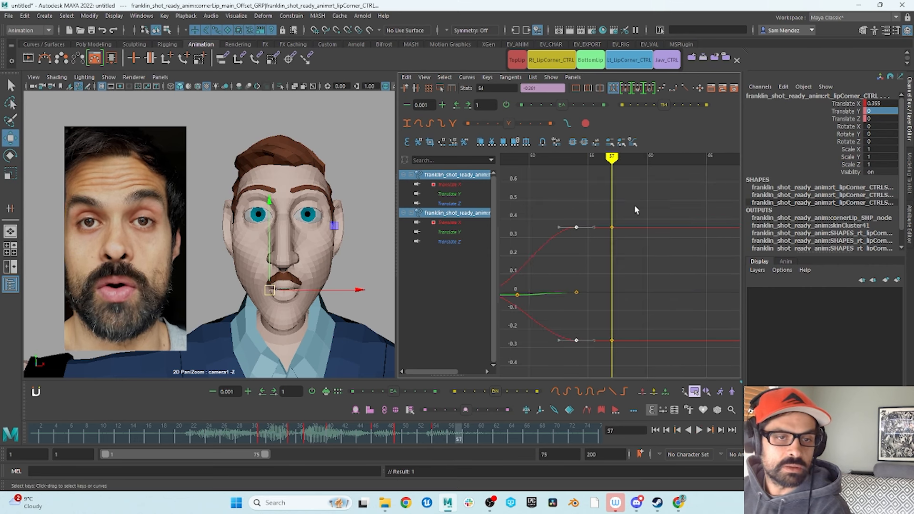
# Bring the lip corners' Translate X keys at frame 57 closer to zero, to about 0.3 and -0.2, and isolate the Translate X curves.
pyautogui.click(612, 227)
pyautogui.moveTo(604, 361); pyautogui.dragTo(605, 361)
pyautogui.moveTo(618, 332); pyautogui.dragTo(618, 322, button='middle')
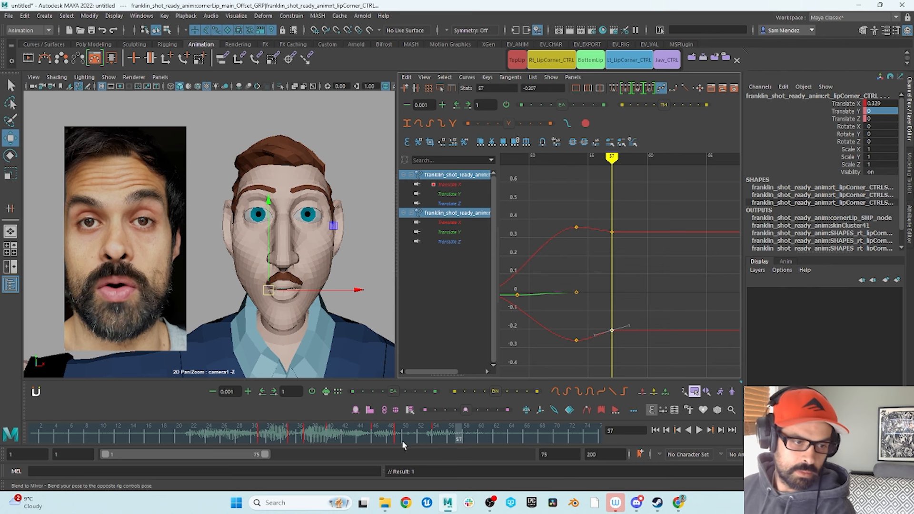
pyautogui.moveTo(437, 437); pyautogui.dragTo(450, 444)
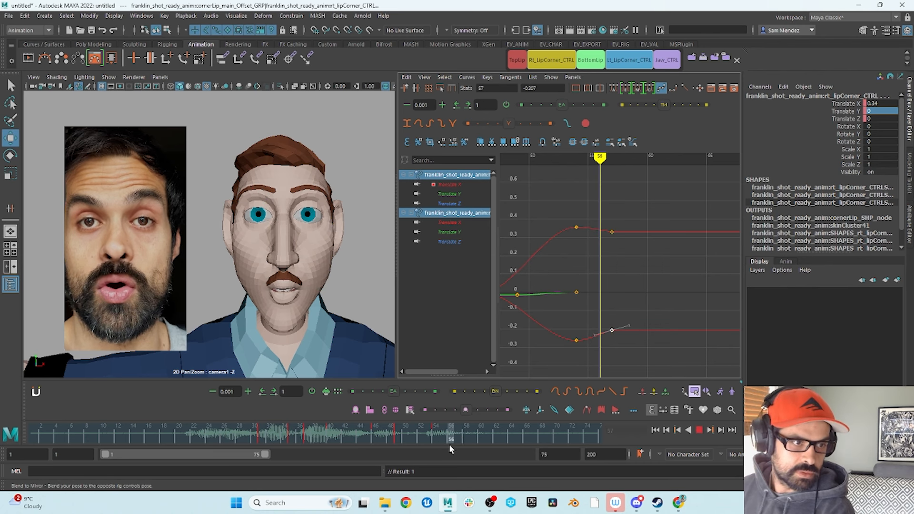
pyautogui.moveTo(622, 220); pyautogui.dragTo(624, 334, button='middle')
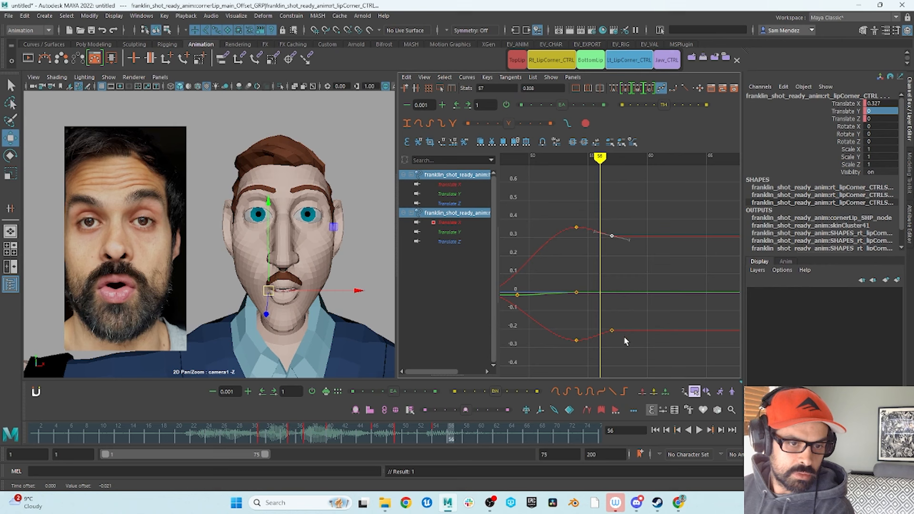
pyautogui.click(612, 237)
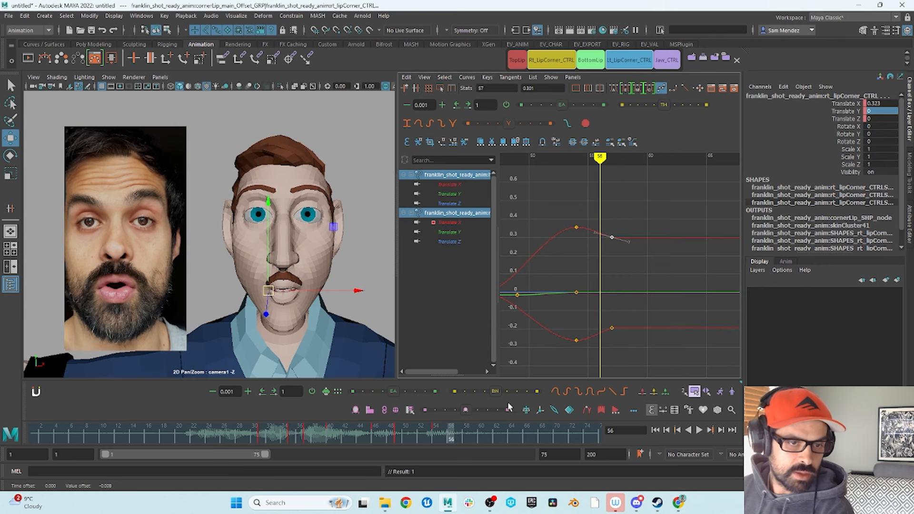
pyautogui.click(412, 437)
pyautogui.moveTo(418, 444)
pyautogui.mouseDown()
pyautogui.moveTo(436, 438)
pyautogui.moveTo(464, 451)
pyautogui.moveTo(456, 454)
pyautogui.mouseUp()
pyautogui.click(846, 103)
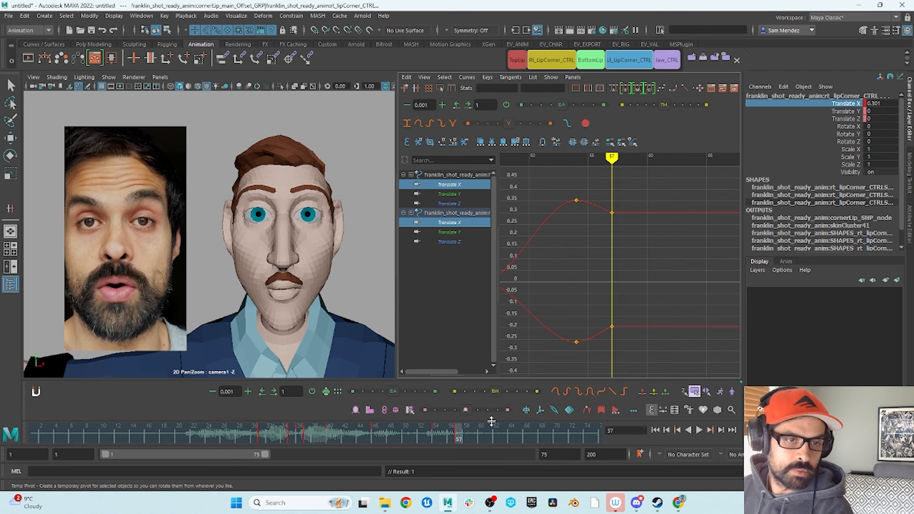
# Apply auto tangents to the bottom lip controls' Translate Y keys at frames 54, 59 and 62.
pyautogui.click(591, 62)
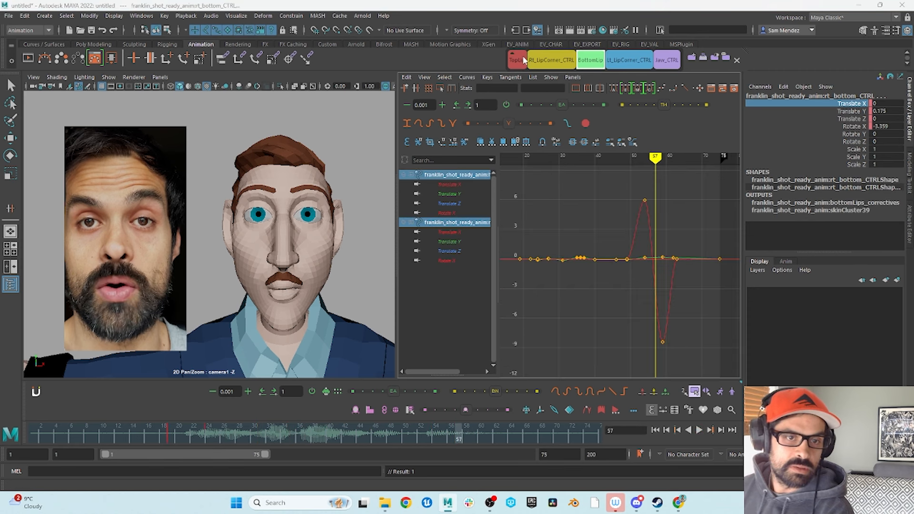
pyautogui.click(851, 111)
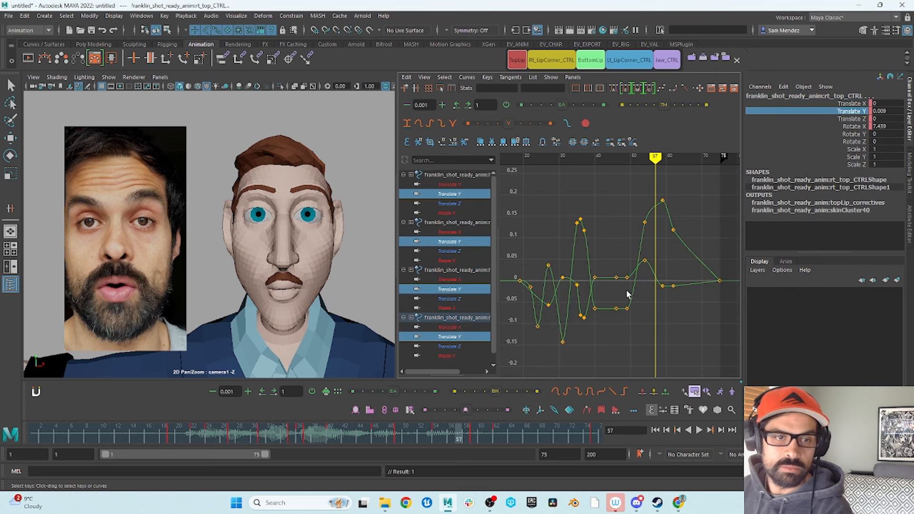
pyautogui.press('f')
pyautogui.click(648, 222)
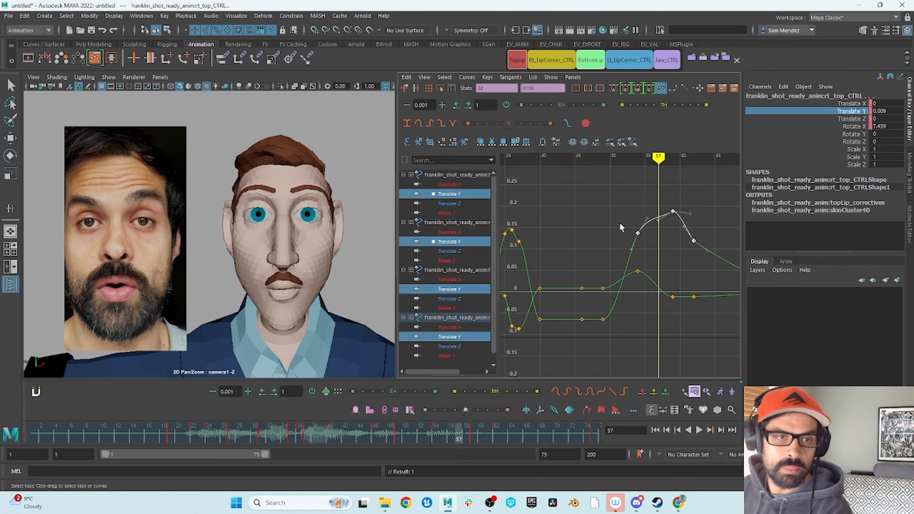
pyautogui.click(613, 89)
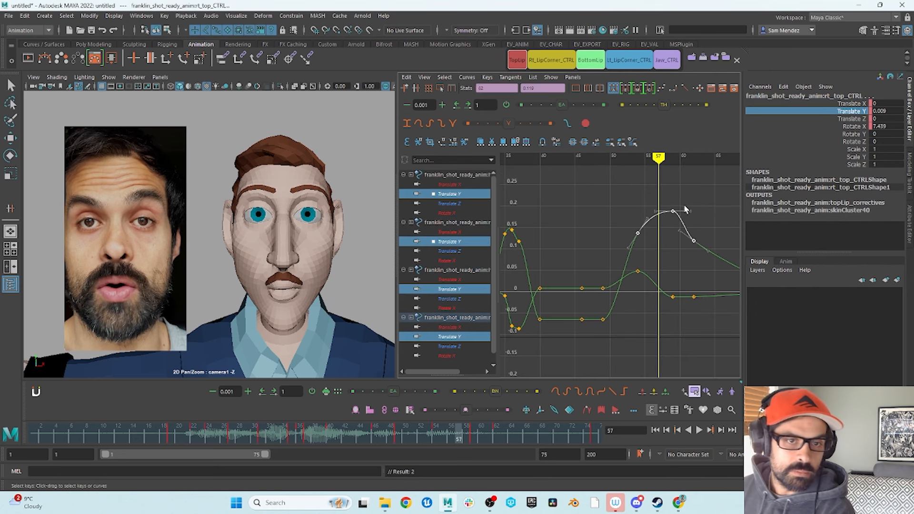
# Insert a Rotate X key on the jaw control at frame 57 and raise it to about 12.
pyautogui.click(666, 60)
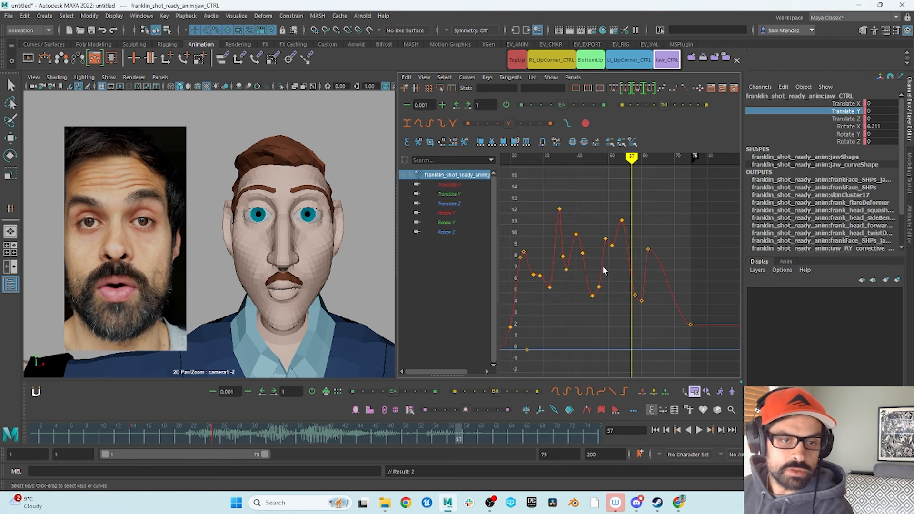
pyautogui.keyDown('alt'); pyautogui.keyDown('shift'); pyautogui.moveTo(603, 267); pyautogui.dragTo(632, 276, button='right'); pyautogui.keyUp('shift'); pyautogui.keyUp('alt')
pyautogui.keyDown('alt'); pyautogui.moveTo(632, 275); pyautogui.dragTo(608, 281, button='middle'); pyautogui.keyUp('alt')
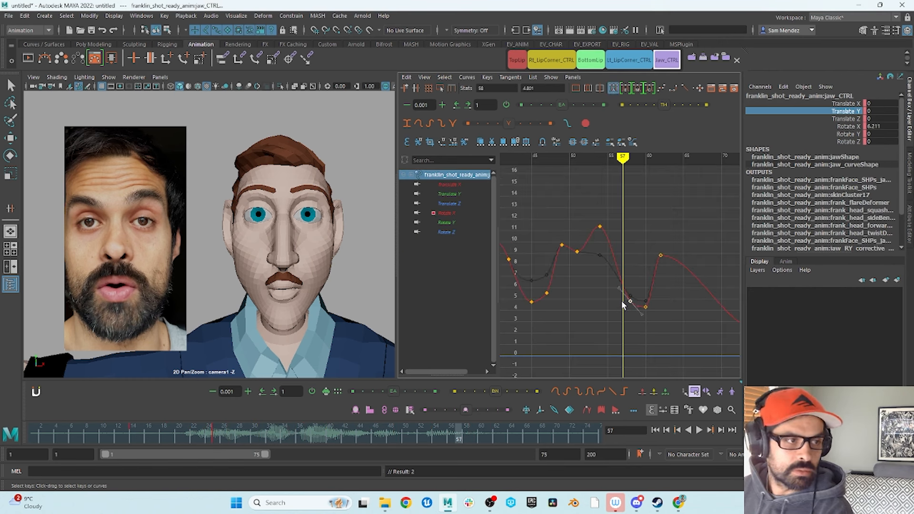
pyautogui.moveTo(620, 311); pyautogui.dragTo(630, 300, button='right')
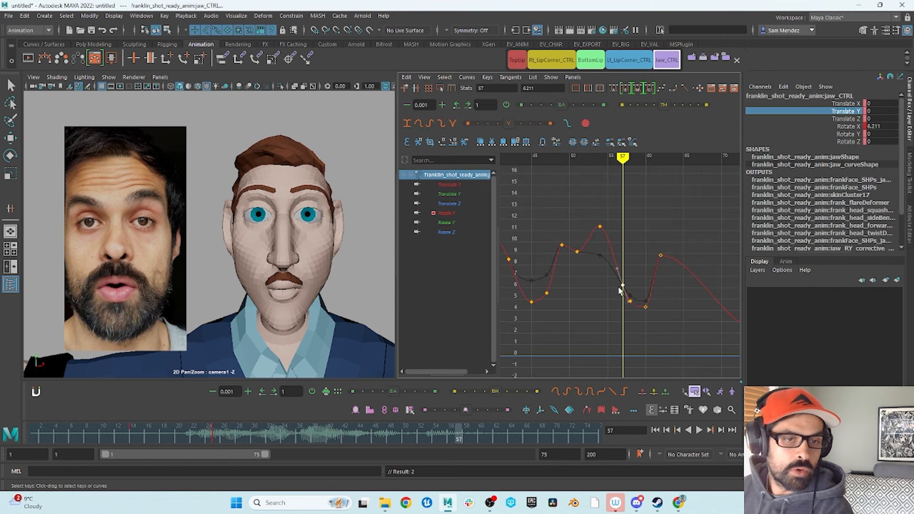
pyautogui.press('w')
pyautogui.moveTo(620, 291); pyautogui.dragTo(622, 209, button='middle')
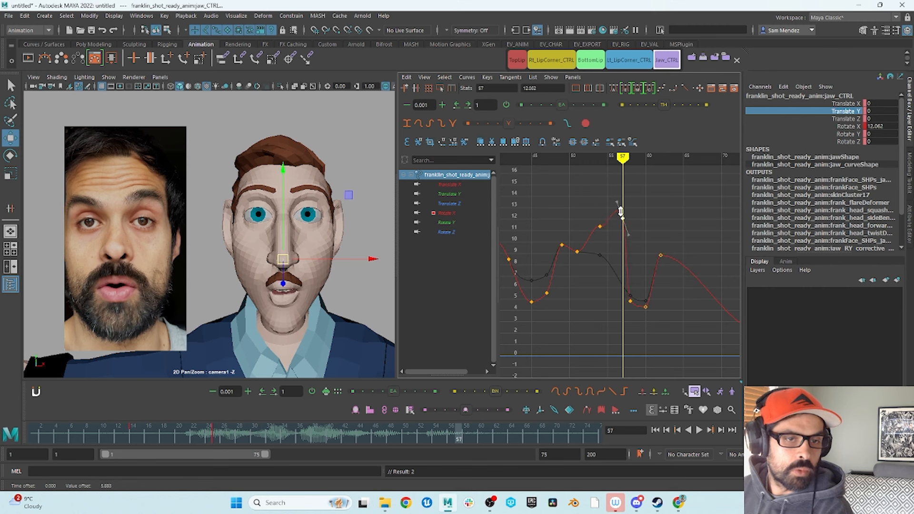
# Compare the jaw motion with the reference over frames 56 to 59, insert a Rotate X key at frame 59 and delete the one at frame 58.
pyautogui.hotkey('alt', '.')
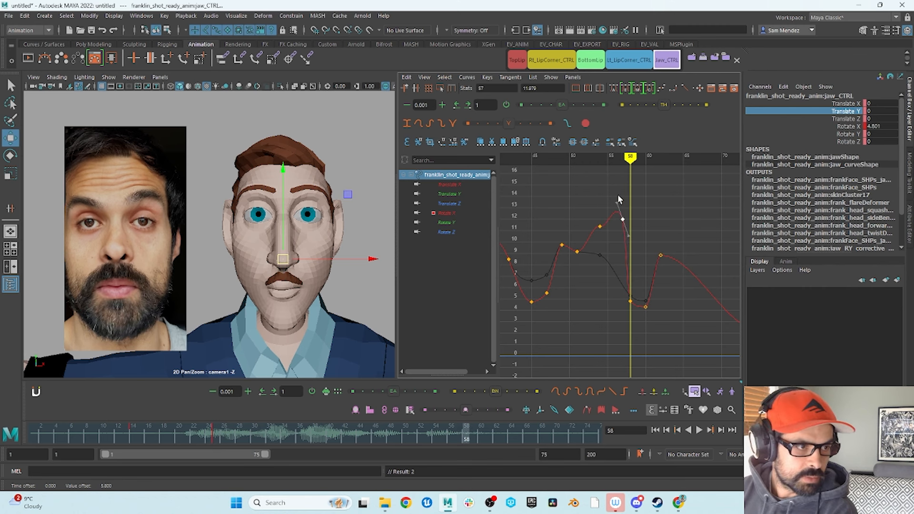
pyautogui.hotkey('alt', ',')
pyautogui.hotkey('alt', ',')
pyautogui.hotkey('alt', '.')
pyautogui.hotkey('alt', ',')
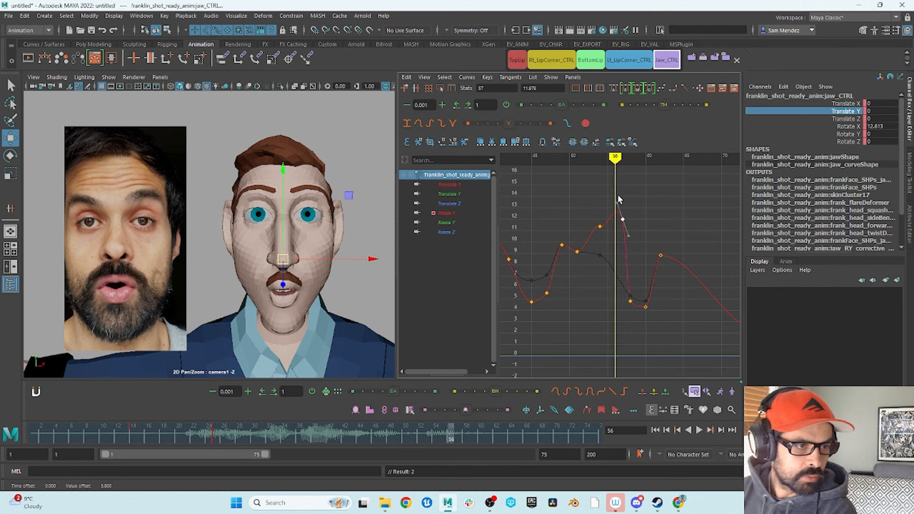
pyautogui.hotkey('alt', '.')
pyautogui.hotkey('alt', '.')
pyautogui.hotkey('alt', '.')
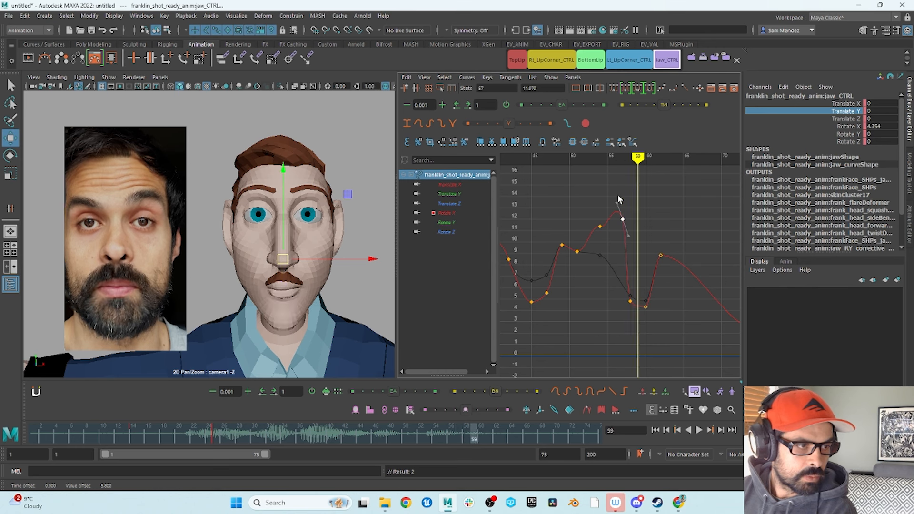
pyautogui.hotkey('alt', ',')
pyautogui.hotkey('alt', '.')
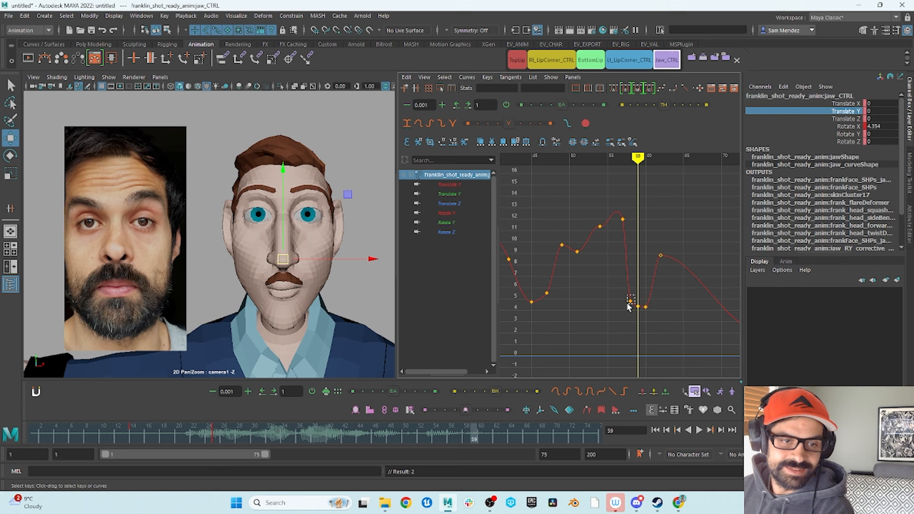
pyautogui.press('Delete')
pyautogui.click(663, 227)
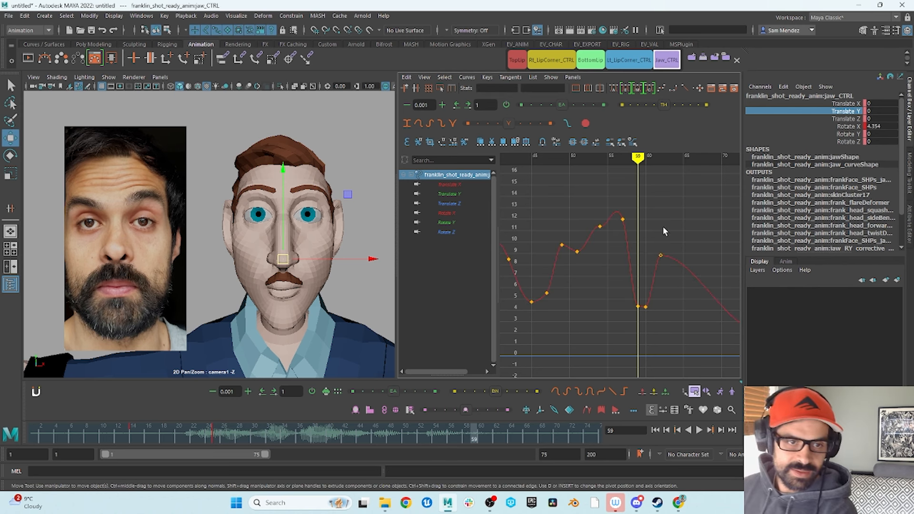
# Apply auto tangents to the jaw control's Rotate X keys at frames 54 and 57.
pyautogui.moveTo(593, 247); pyautogui.dragTo(594, 248)
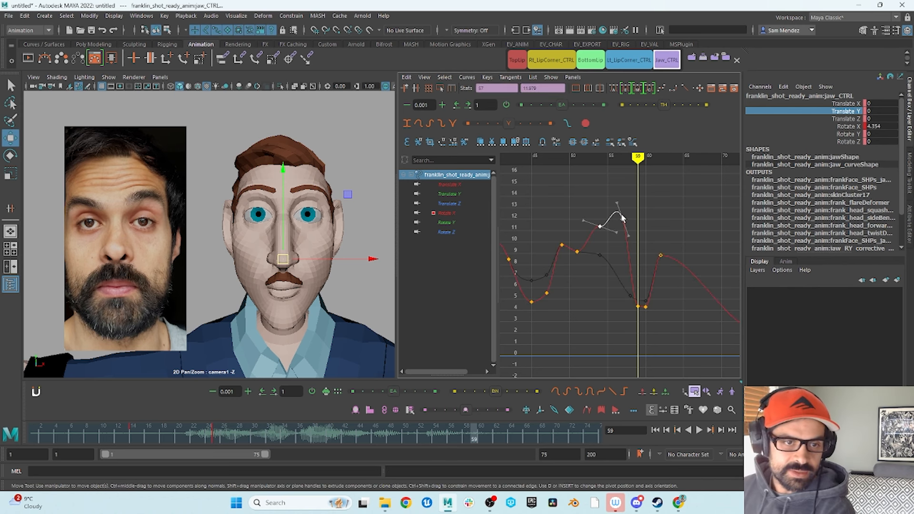
pyautogui.click(614, 89)
pyautogui.keyDown('alt'); pyautogui.moveTo(618, 215); pyautogui.dragTo(639, 216, button='middle'); pyautogui.keyUp('alt')
pyautogui.keyDown('alt'); pyautogui.keyDown('shift'); pyautogui.moveTo(639, 217); pyautogui.dragTo(622, 218, button='right'); pyautogui.keyUp('shift'); pyautogui.keyUp('alt')
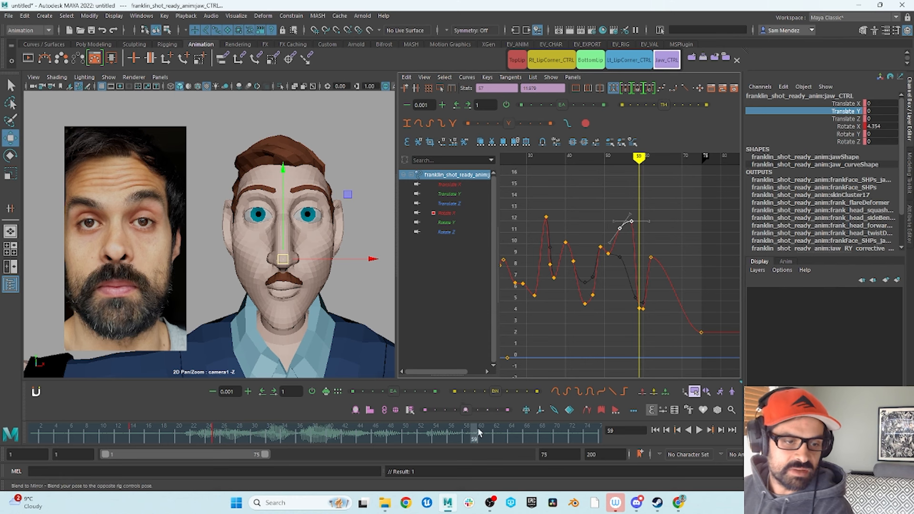
# Isolate both lip corner controls' Translate X curves and raise the right corner's key at frame 57 to about 0.346.
pyautogui.moveTo(418, 436)
pyautogui.mouseDown()
pyautogui.moveTo(486, 447)
pyautogui.moveTo(445, 454)
pyautogui.moveTo(459, 458)
pyautogui.mouseUp()
pyautogui.click(634, 58)
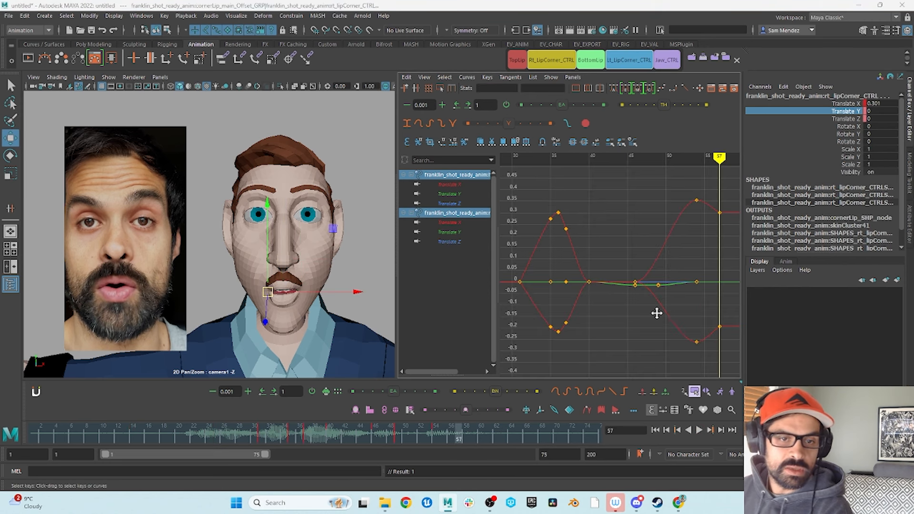
pyautogui.press('f')
pyautogui.keyDown('alt'); pyautogui.keyDown('shift'); pyautogui.moveTo(646, 295); pyautogui.dragTo(681, 221, button='right'); pyautogui.keyUp('shift'); pyautogui.keyUp('alt')
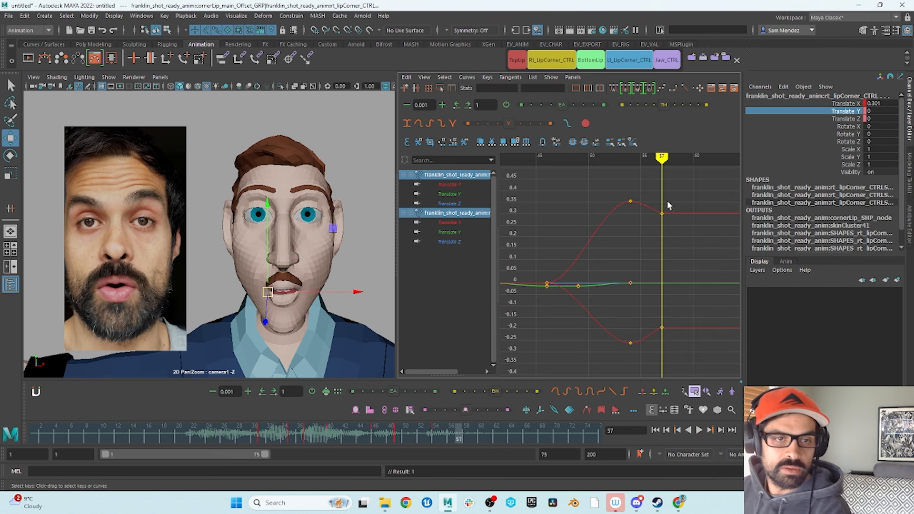
pyautogui.keyDown('shift'); pyautogui.moveTo(664, 222); pyautogui.dragTo(639, 222, button='middle'); pyautogui.keyUp('shift')
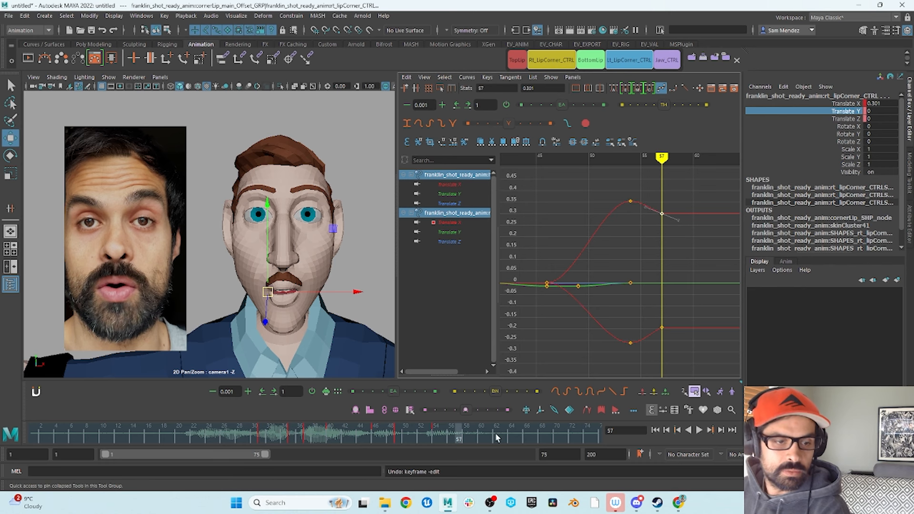
pyautogui.moveTo(412, 439); pyautogui.dragTo(457, 438)
pyautogui.click(846, 103)
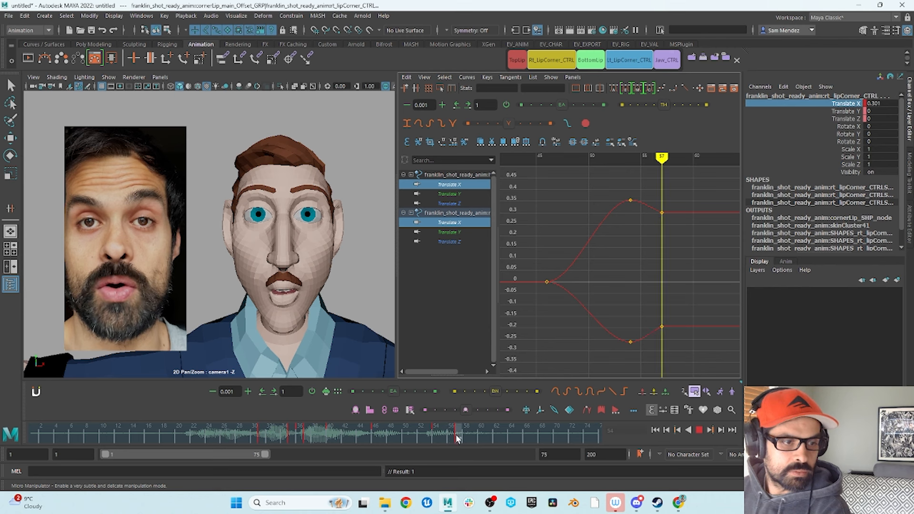
pyautogui.keyDown('alt'); pyautogui.moveTo(643, 280); pyautogui.dragTo(634, 333, button='middle'); pyautogui.keyUp('alt')
pyautogui.keyDown('alt'); pyautogui.keyDown('shift'); pyautogui.moveTo(634, 333); pyautogui.dragTo(651, 247, button='right'); pyautogui.keyUp('shift'); pyautogui.keyUp('alt')
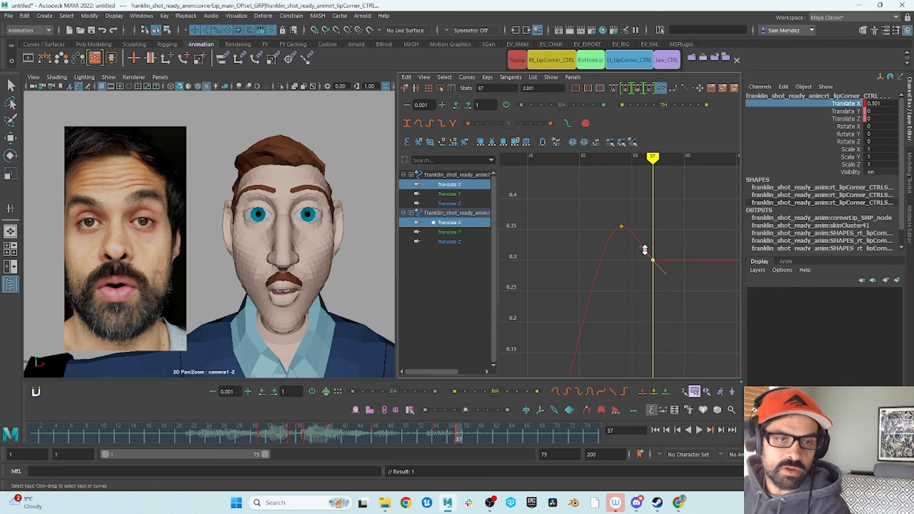
pyautogui.keyDown('shift'); pyautogui.moveTo(645, 250); pyautogui.dragTo(648, 220, button='middle'); pyautogui.keyUp('shift')
pyautogui.keyDown('alt'); pyautogui.keyDown('shift'); pyautogui.moveTo(663, 259); pyautogui.dragTo(655, 305, button='right'); pyautogui.keyUp('shift'); pyautogui.keyUp('alt')
pyautogui.keyDown('alt'); pyautogui.moveTo(655, 305); pyautogui.dragTo(668, 249, button='middle'); pyautogui.keyUp('alt')
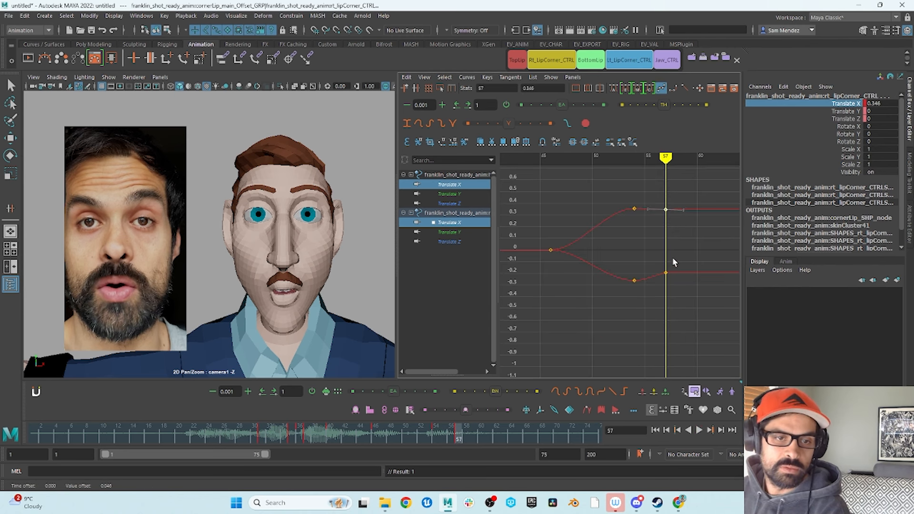
# Lower the left lip corner's Translate X key at frame 57 to about -0.25 and check the mouth against the reference over frames 54 to 57.
pyautogui.moveTo(672, 258); pyautogui.dragTo(659, 285)
pyautogui.keyDown('alt'); pyautogui.keyDown('shift'); pyautogui.moveTo(660, 282); pyautogui.dragTo(662, 248, button='right'); pyautogui.keyUp('shift'); pyautogui.keyUp('alt')
pyautogui.keyDown('shift'); pyautogui.moveTo(666, 283); pyautogui.dragTo(667, 295, button='middle'); pyautogui.keyUp('shift')
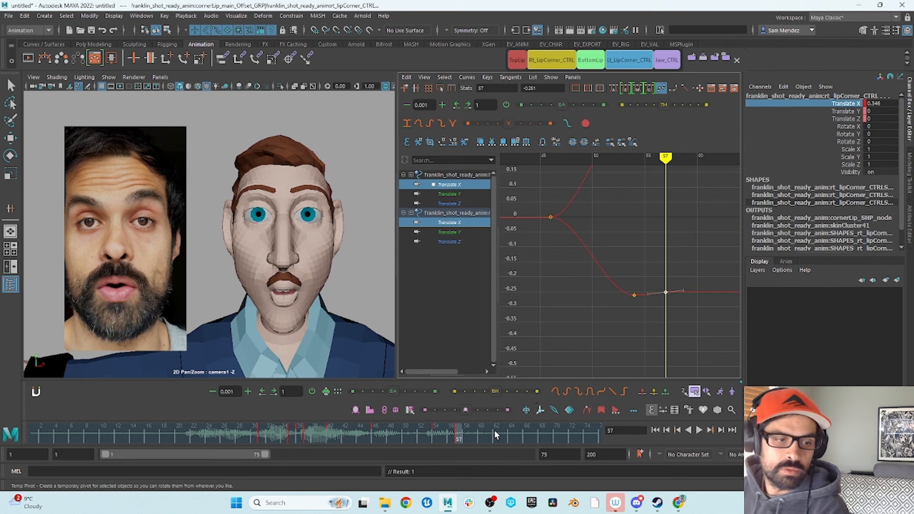
pyautogui.moveTo(435, 436); pyautogui.dragTo(458, 444)
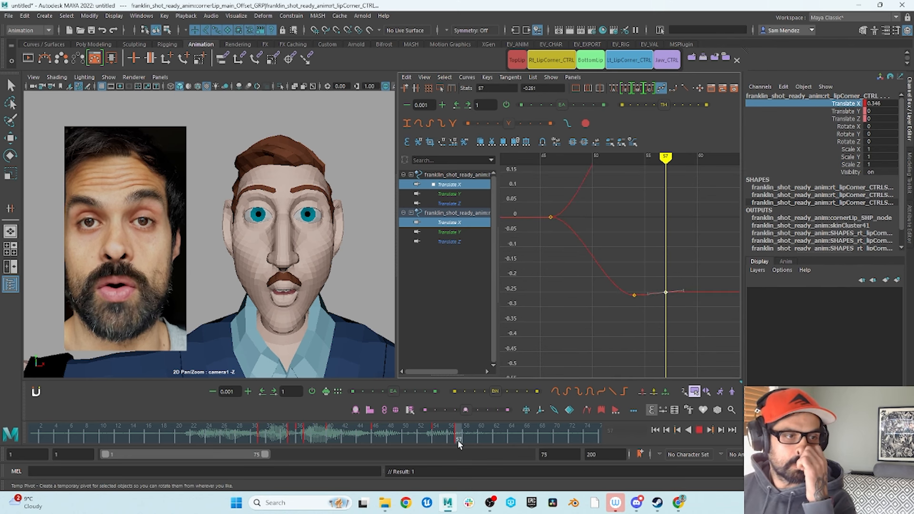
pyautogui.click(434, 442)
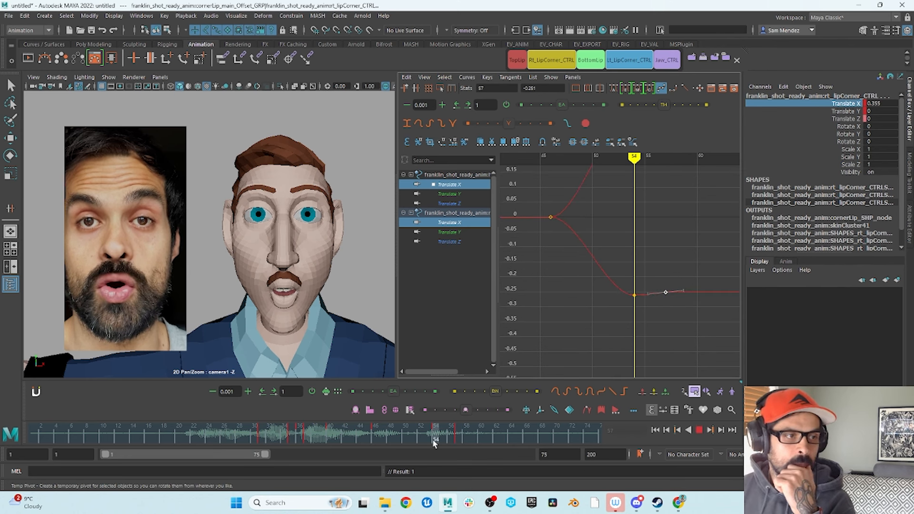
pyautogui.moveTo(439, 442)
pyautogui.mouseDown()
pyautogui.moveTo(458, 447)
pyautogui.moveTo(436, 443)
pyautogui.mouseUp()
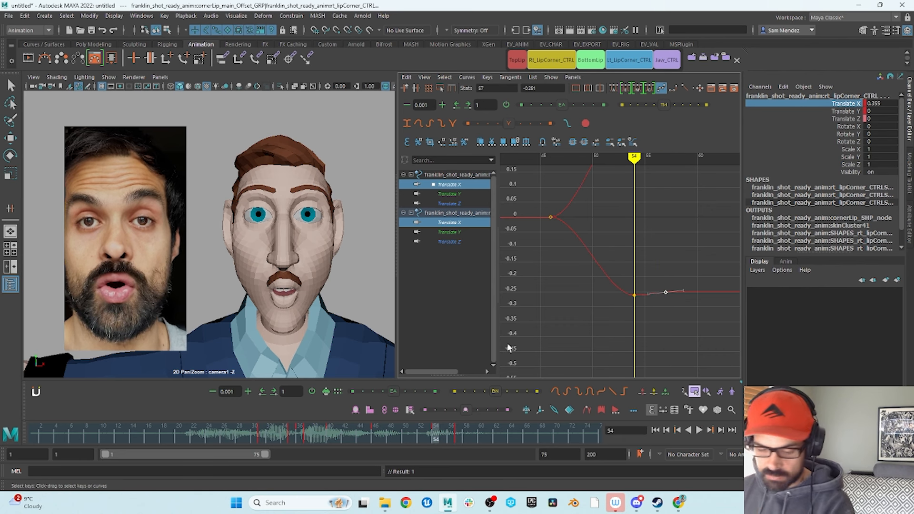
# Try lowering the lipsMoveAll control to a Translate Y of about -0.04 at frame 54.
pyautogui.click(335, 276)
pyautogui.press('w')
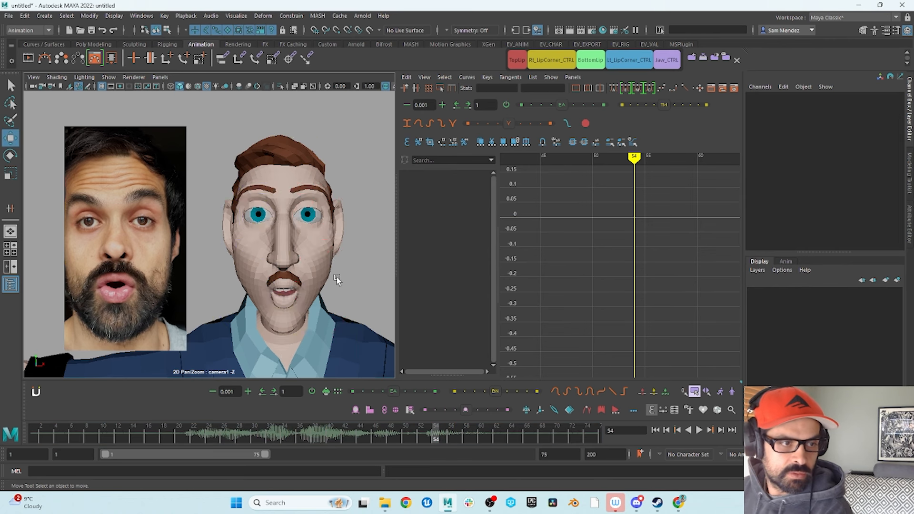
pyautogui.click(283, 281)
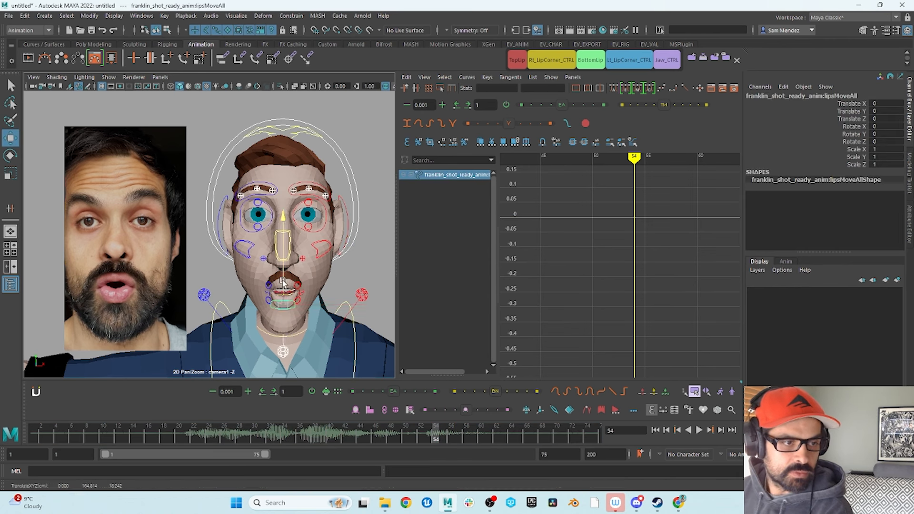
pyautogui.moveTo(283, 282); pyautogui.dragTo(282, 284)
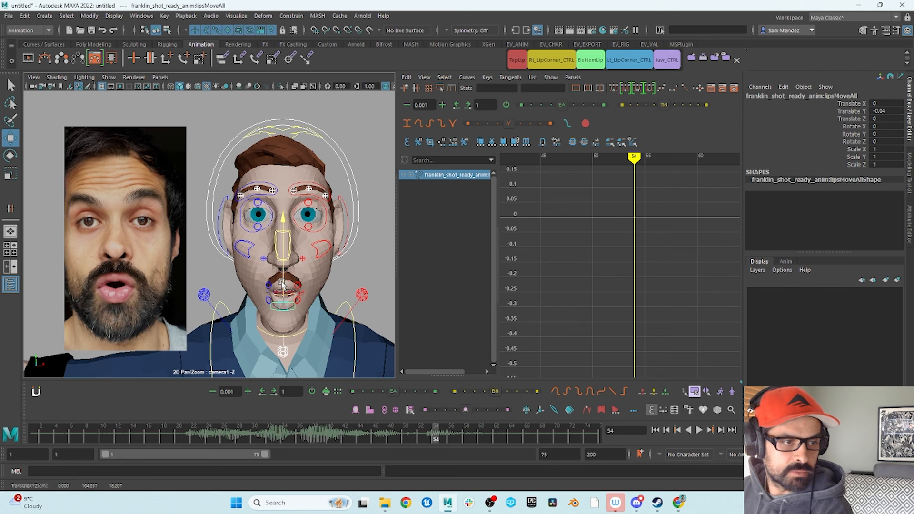
pyautogui.click(365, 265)
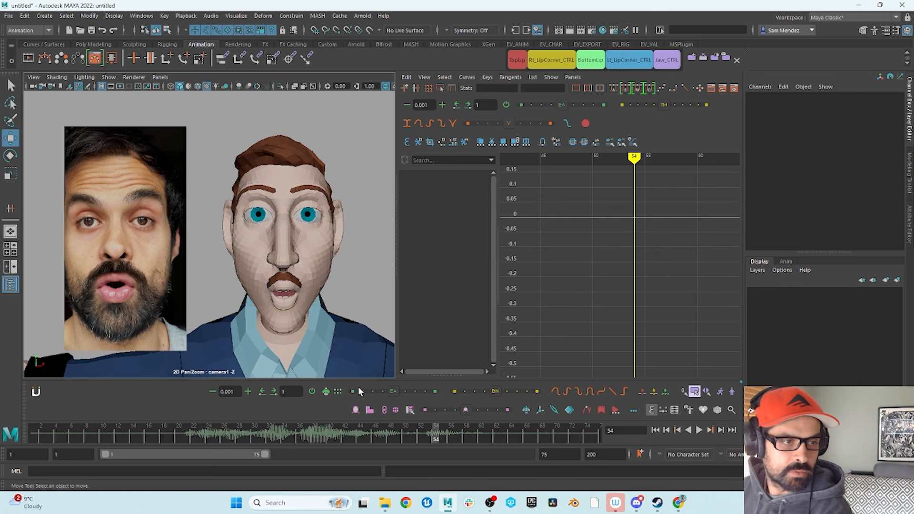
pyautogui.moveTo(405, 439)
pyautogui.mouseDown()
pyautogui.moveTo(410, 429)
pyautogui.moveTo(390, 433)
pyautogui.moveTo(563, 439)
pyautogui.moveTo(543, 443)
pyautogui.mouseUp()
pyautogui.hotkey('ctrl', 'z')
pyautogui.hotkey('ctrl', 'z')
pyautogui.hotkey('ctrl', 'z')
# Set both lip corner controls' Translate X to 0 at frame 75.
pyautogui.click(613, 66)
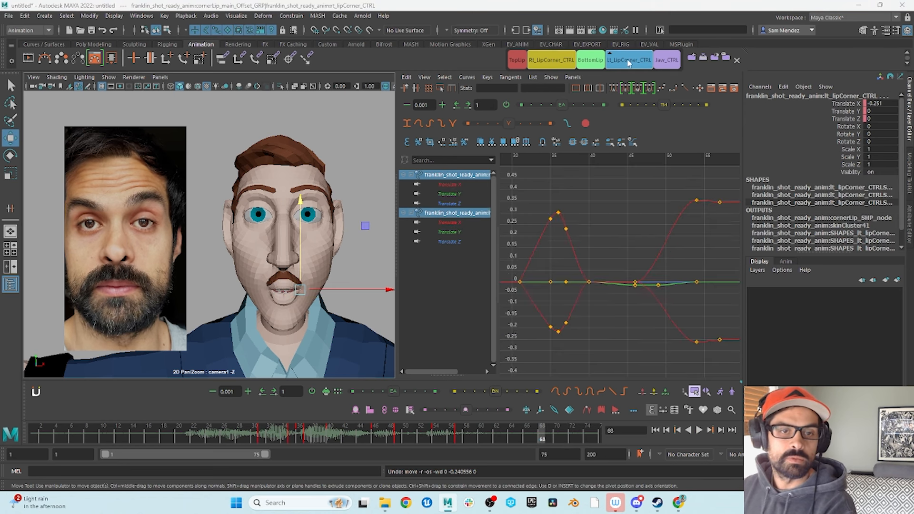
pyautogui.moveTo(539, 433); pyautogui.dragTo(610, 447)
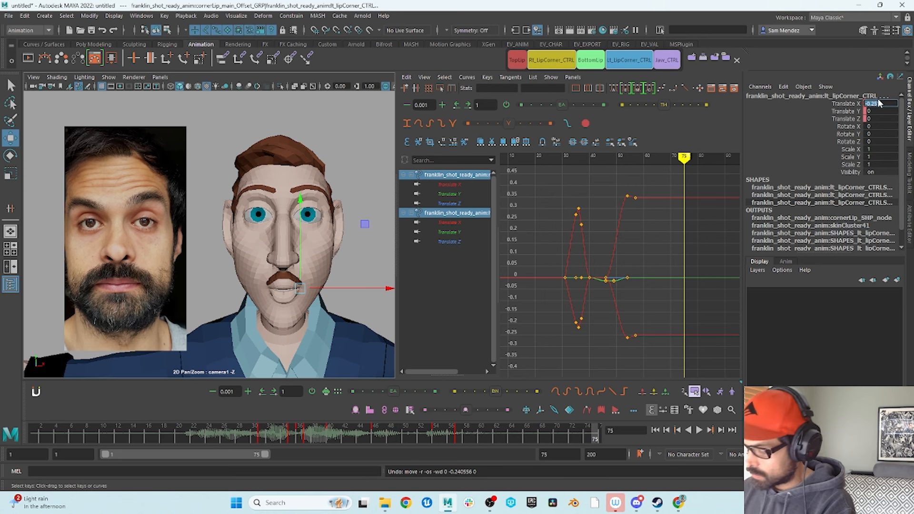
pyautogui.write('0')
pyautogui.press('Return')
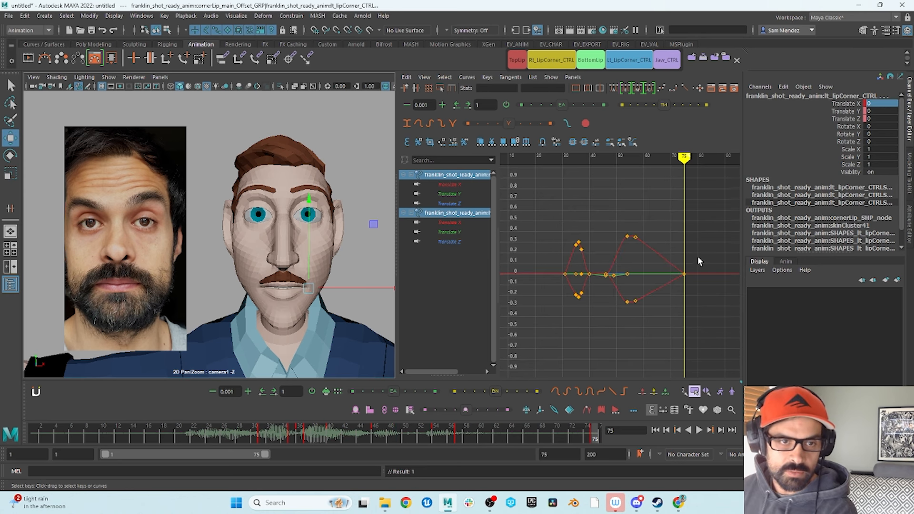
# Apply auto tangents to the lip corner keys from frame 46 to 75 and play back the animation.
pyautogui.moveTo(625, 325); pyautogui.dragTo(607, 329)
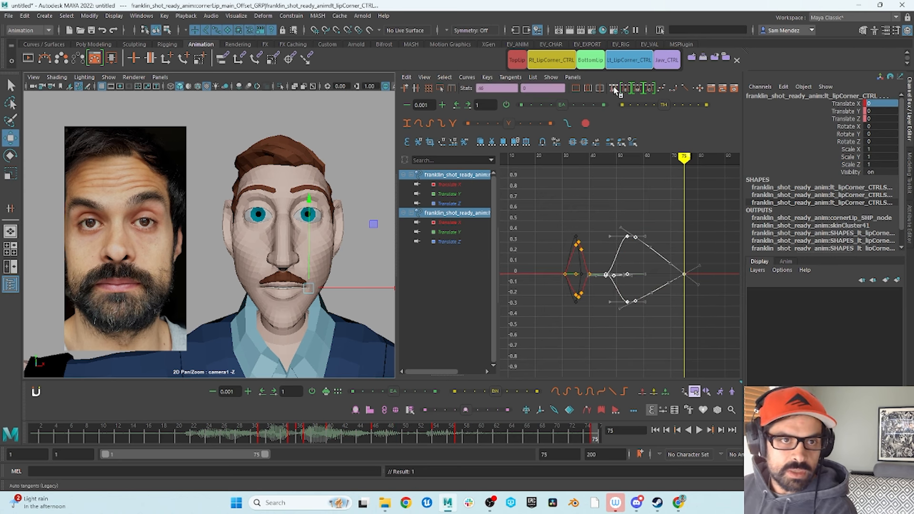
pyautogui.click(615, 89)
pyautogui.click(455, 440)
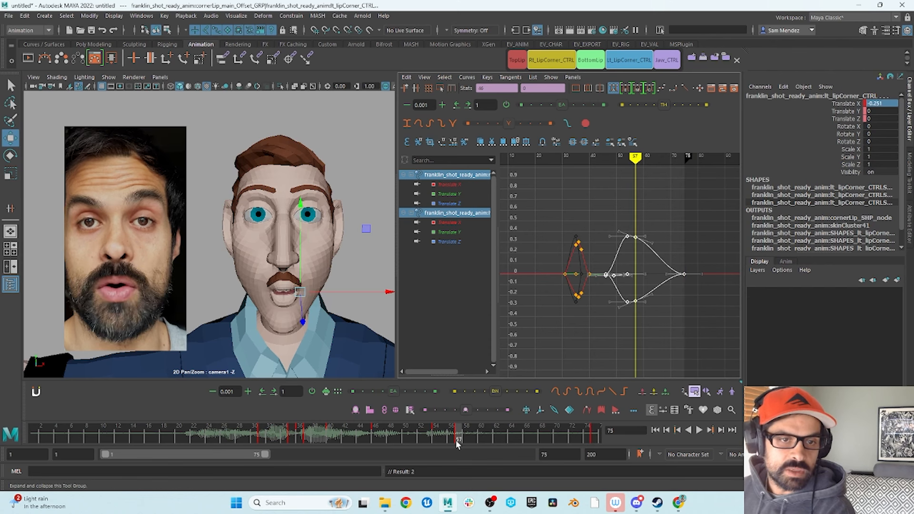
pyautogui.hotkey('alt', 'v')
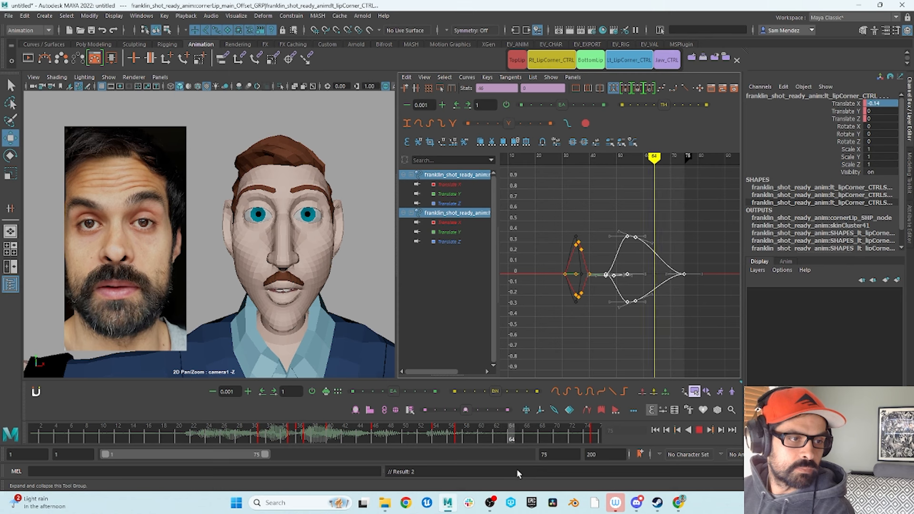
pyautogui.press('Escape')
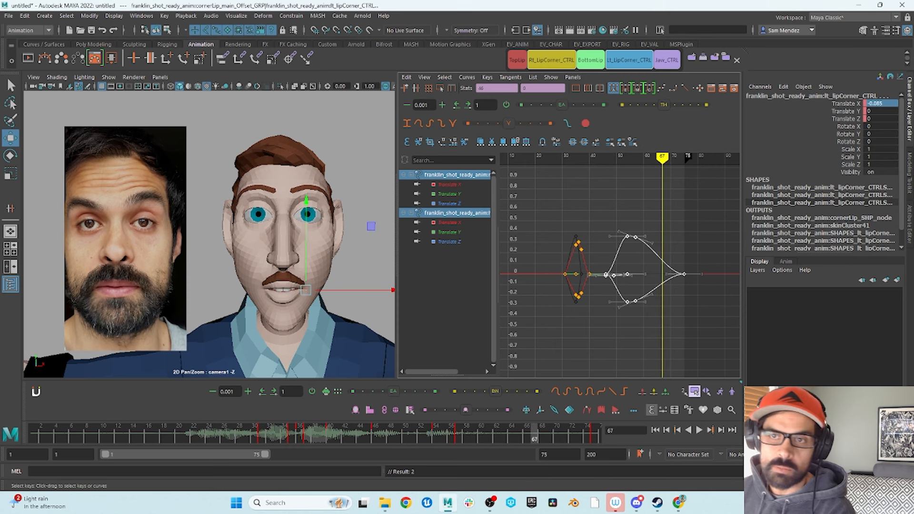
# Insert a key at frame 67 on the top lip controls' Translate Y curves.
pyautogui.click(517, 59)
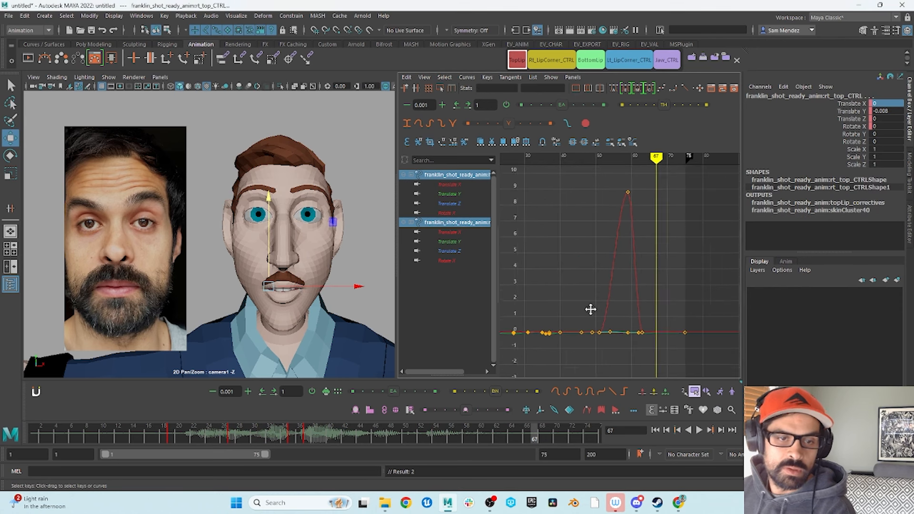
pyautogui.click(850, 111)
pyautogui.scroll(5, 630, 295)
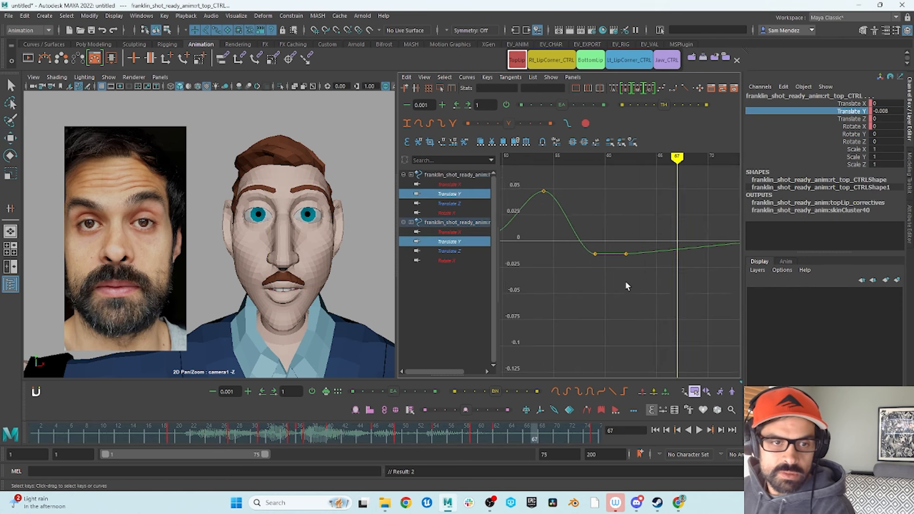
pyautogui.keyDown('alt'); pyautogui.moveTo(629, 295); pyautogui.dragTo(647, 197, button='middle'); pyautogui.keyUp('alt')
pyautogui.keyDown('alt'); pyautogui.moveTo(666, 285); pyautogui.dragTo(611, 309, button='middle'); pyautogui.keyUp('alt')
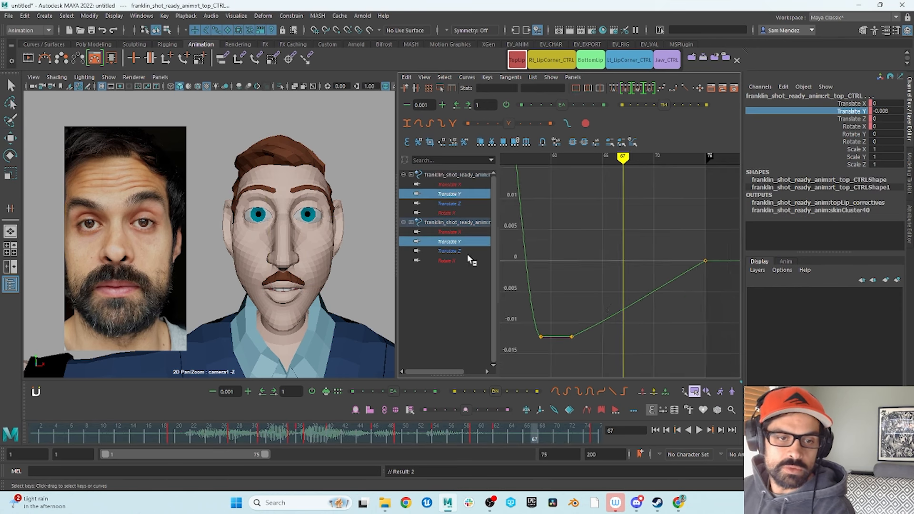
pyautogui.keyDown('alt'); pyautogui.keyDown('shift'); pyautogui.moveTo(639, 272); pyautogui.dragTo(641, 301, button='right'); pyautogui.keyUp('shift'); pyautogui.keyUp('alt')
pyautogui.moveTo(701, 240); pyautogui.dragTo(553, 329)
pyautogui.rightClick(605, 322)
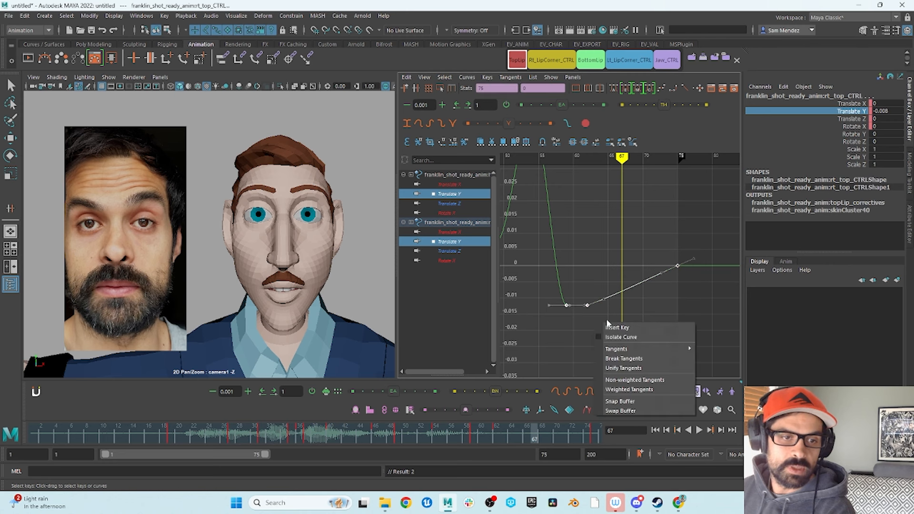
pyautogui.click(629, 329)
# Lower the top lip controls' Translate Y key at frame 67 to about -0.021 and check the motion leading into it.
pyautogui.moveTo(635, 280); pyautogui.dragTo(615, 309)
pyautogui.press('w')
pyautogui.keyDown('shift'); pyautogui.moveTo(621, 286); pyautogui.dragTo(622, 333, button='middle'); pyautogui.keyUp('shift')
pyautogui.moveTo(495, 435); pyautogui.dragTo(533, 458)
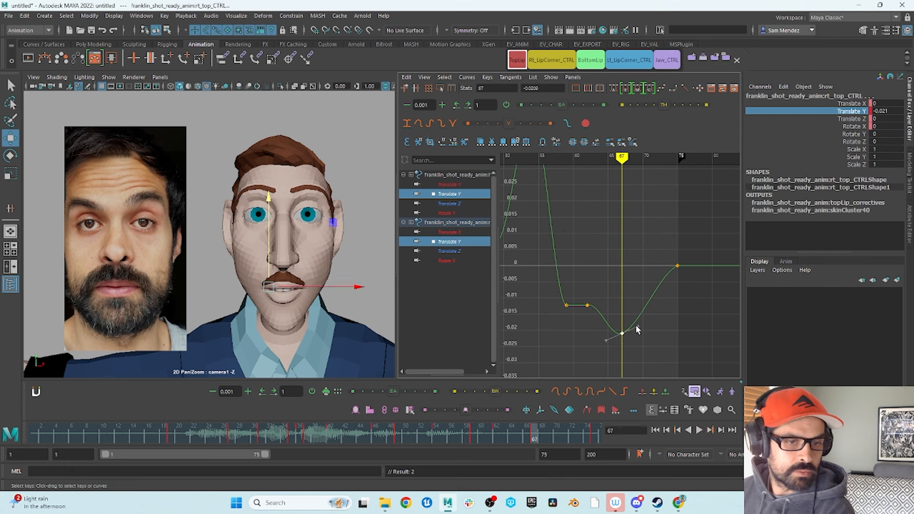
# Try lowering the top lip controls' Translate Y key at frame 67 further to about -0.045.
pyautogui.moveTo(621, 346); pyautogui.dragTo(619, 376, button='middle')
pyautogui.keyDown('alt'); pyautogui.moveTo(619, 317); pyautogui.dragTo(632, 281, button='middle'); pyautogui.keyUp('alt')
pyautogui.keyDown('alt'); pyautogui.keyDown('shift'); pyautogui.moveTo(632, 281); pyautogui.dragTo(624, 308, button='right'); pyautogui.keyUp('shift'); pyautogui.keyUp('alt')
pyautogui.keyDown('shift'); pyautogui.moveTo(626, 308); pyautogui.dragTo(629, 316, button='middle'); pyautogui.keyUp('shift')
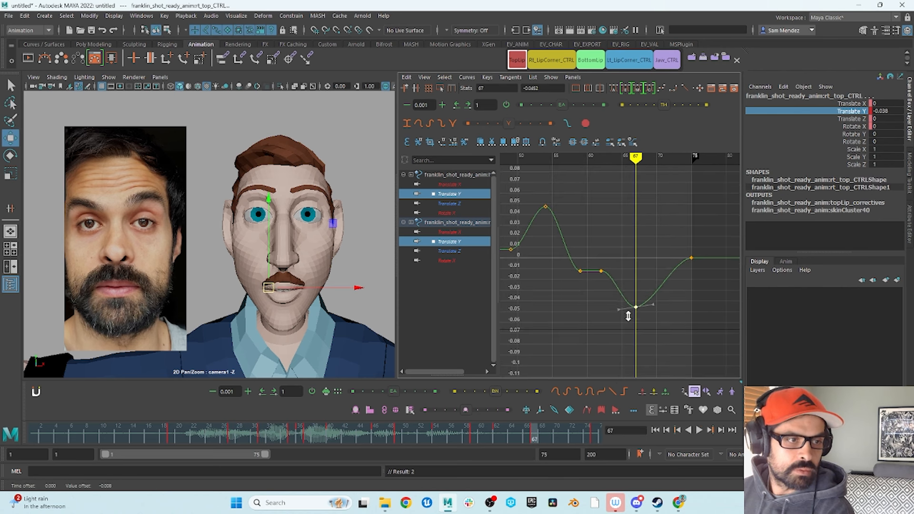
pyautogui.hotkey('ctrl', 'z')
pyautogui.hotkey('ctrl', 'z')
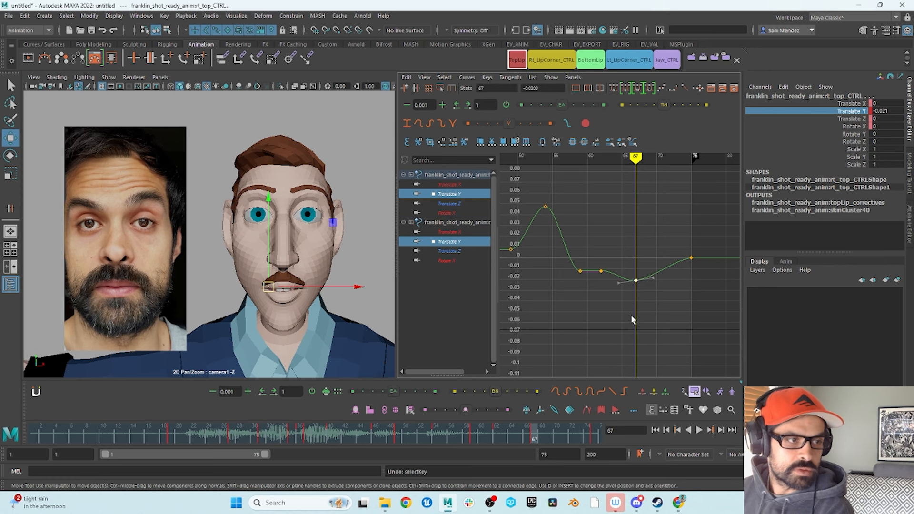
pyautogui.hotkey('ctrl', 'z')
# Insert a Rotate X key on the jaw control at frame 67, lower it to 3.43 and review the animation against the reference.
pyautogui.click(663, 57)
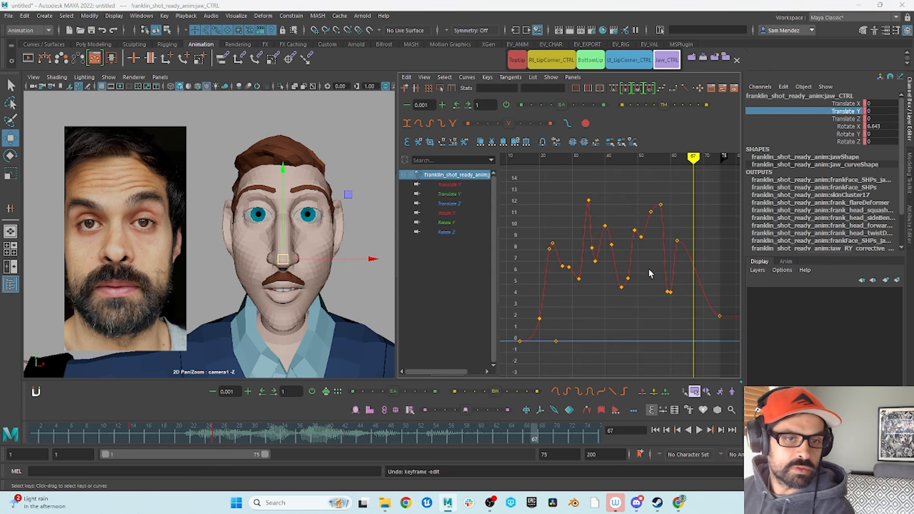
pyautogui.keyDown('alt'); pyautogui.keyDown('shift'); pyautogui.moveTo(595, 269); pyautogui.dragTo(615, 266, button='right'); pyautogui.keyUp('shift'); pyautogui.keyUp('alt')
pyautogui.moveTo(661, 222); pyautogui.dragTo(627, 254)
pyautogui.click(670, 275)
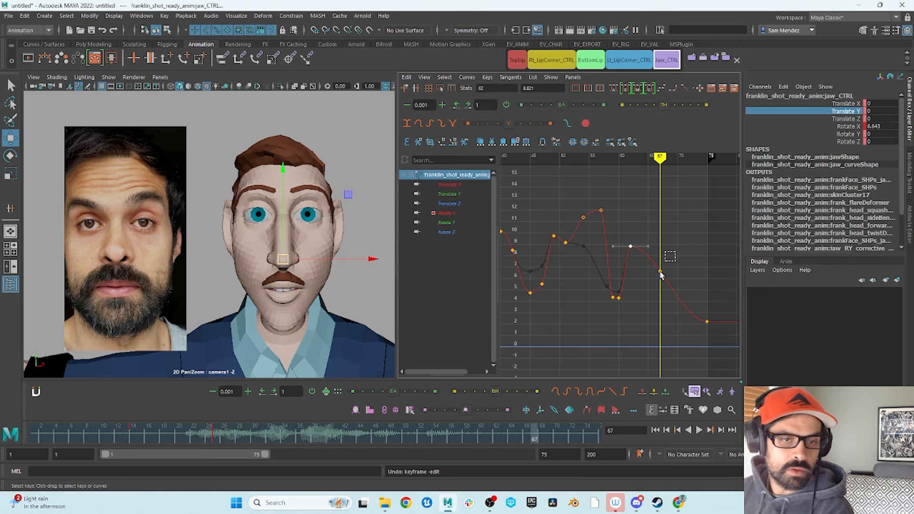
pyautogui.moveTo(657, 282); pyautogui.dragTo(657, 308, button='middle')
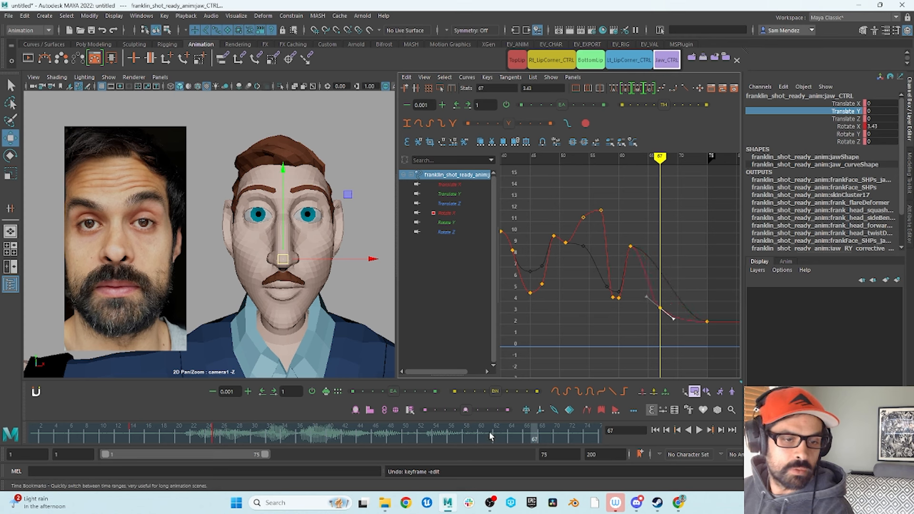
pyautogui.moveTo(406, 432); pyautogui.dragTo(172, 455)
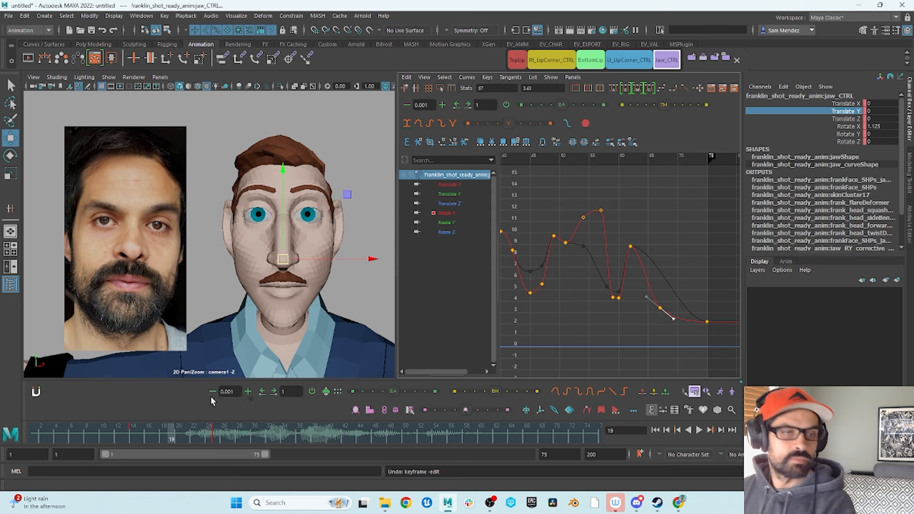
# Insert keys at frame 24 on both lip corner controls' translate curves and flatten the tangents of the keys at frames 24 and 31.
pyautogui.click(626, 58)
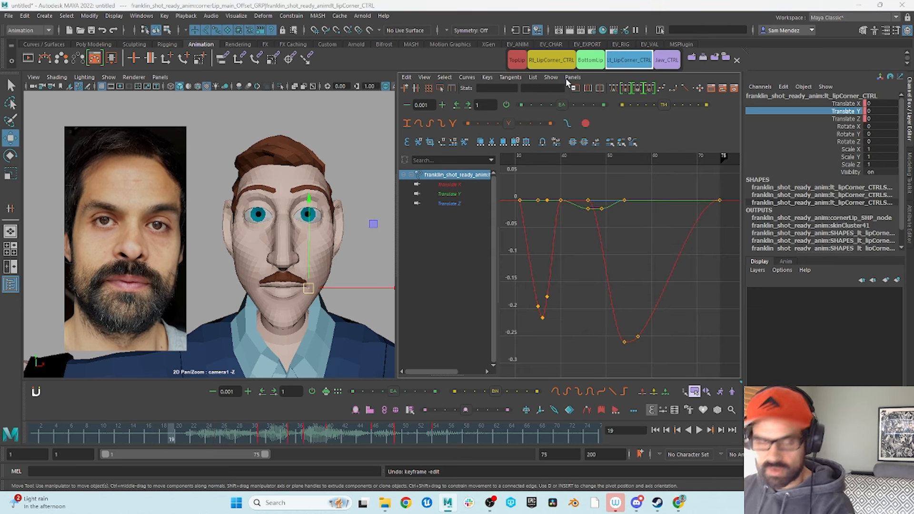
pyautogui.keyDown('shift'); pyautogui.click(557, 62); pyautogui.keyUp('shift')
pyautogui.keyDown('alt'); pyautogui.keyDown('shift'); pyautogui.moveTo(643, 265); pyautogui.dragTo(628, 267, button='right'); pyautogui.keyUp('shift'); pyautogui.keyUp('alt')
pyautogui.keyDown('alt'); pyautogui.moveTo(613, 263); pyautogui.dragTo(664, 251, button='middle'); pyautogui.keyUp('alt')
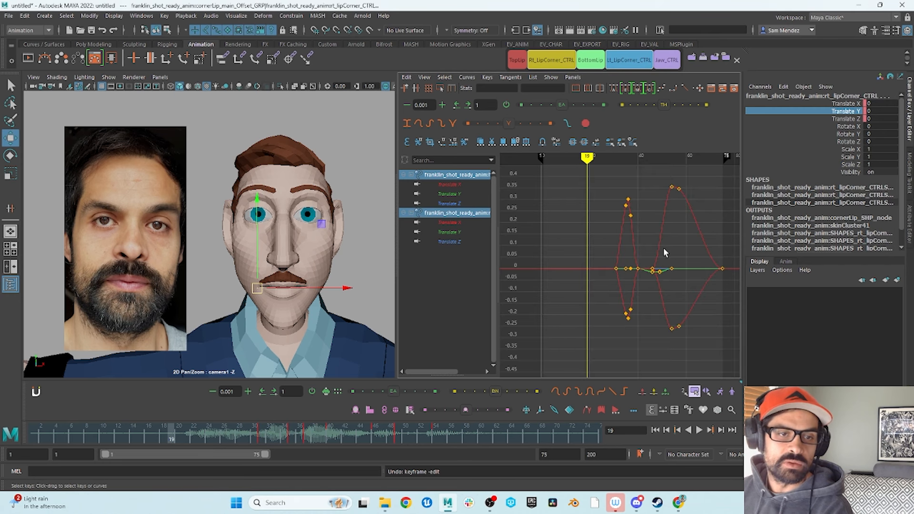
pyautogui.keyDown('alt'); pyautogui.keyDown('shift'); pyautogui.moveTo(641, 262); pyautogui.dragTo(649, 262, button='right'); pyautogui.keyUp('shift'); pyautogui.keyUp('alt')
pyautogui.keyDown('alt'); pyautogui.moveTo(648, 261); pyautogui.dragTo(678, 254, button='middle'); pyautogui.keyUp('alt')
pyautogui.moveTo(153, 436); pyautogui.dragTo(209, 466)
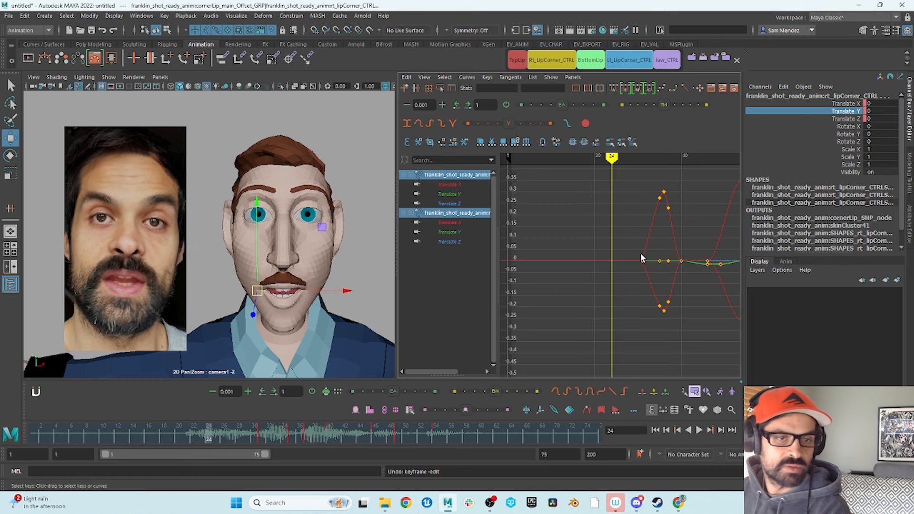
pyautogui.rightClick(629, 276)
pyautogui.click(641, 278)
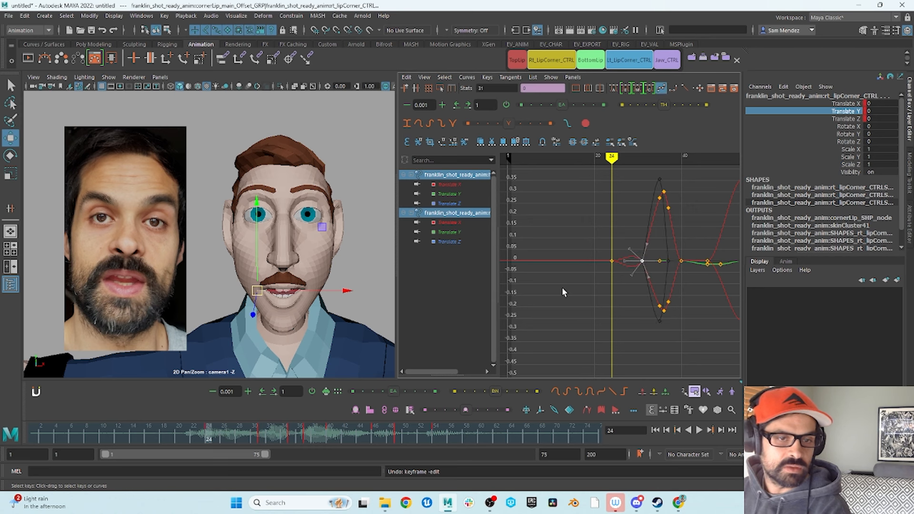
pyautogui.moveTo(648, 248); pyautogui.dragTo(610, 278)
pyautogui.click(614, 87)
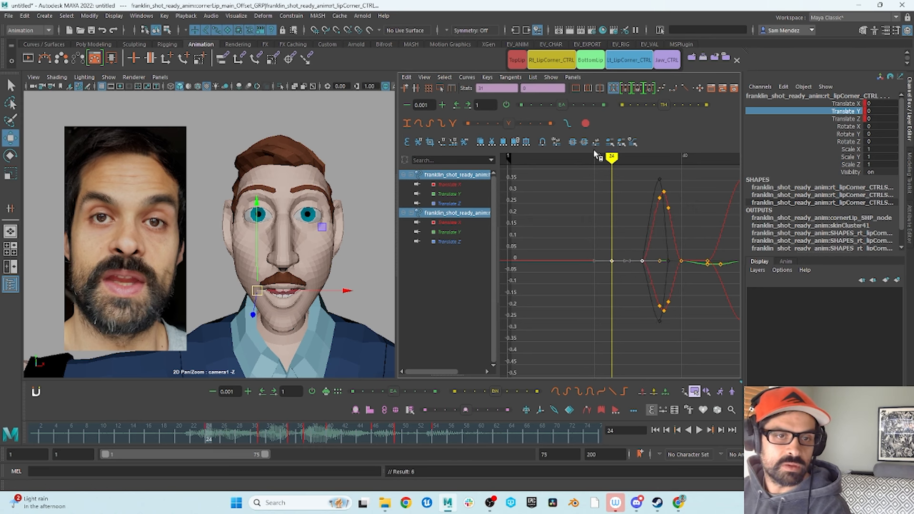
# Compare the mouth opening with the reference frame by frame and insert keys at frame 21 on both lip corner controls.
pyautogui.hotkey('alt', ',')
pyautogui.hotkey('alt', ',')
pyautogui.hotkey('alt', ',')
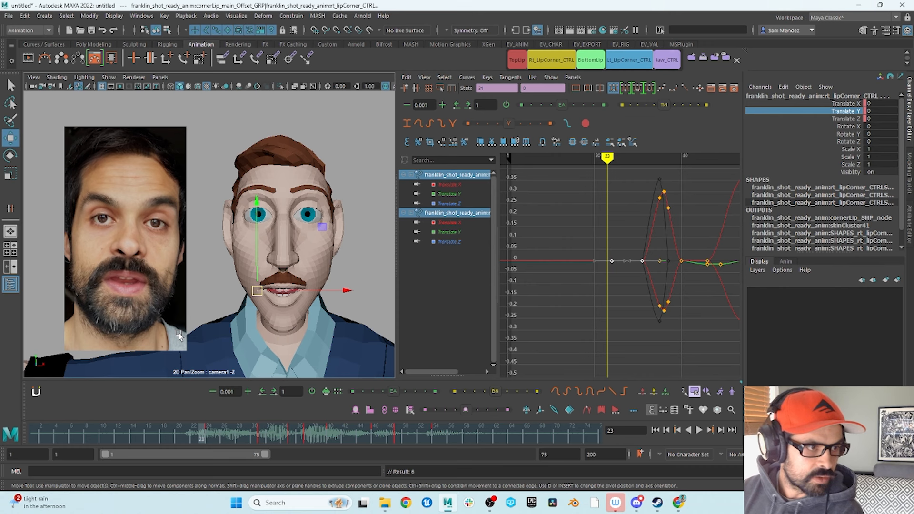
pyautogui.hotkey('alt', '.')
pyautogui.hotkey('alt', '.')
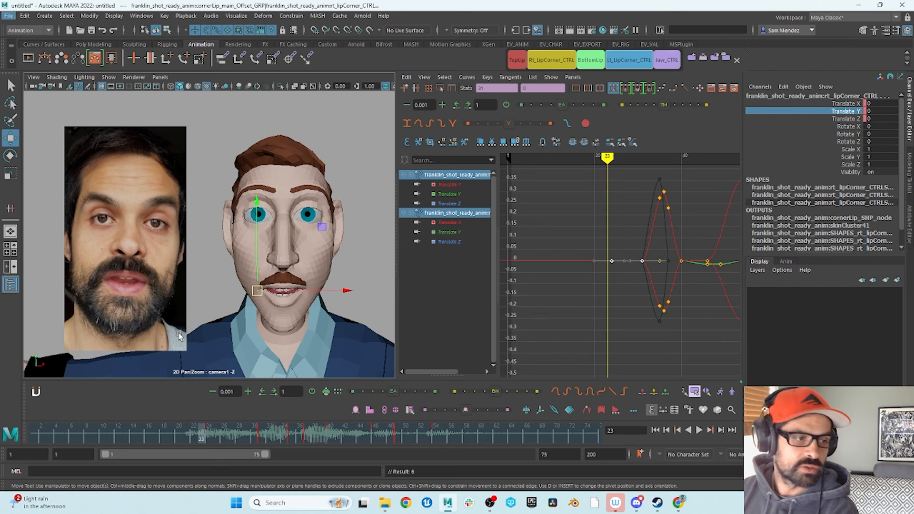
pyautogui.hotkey('alt', ',')
pyautogui.hotkey('alt', ',')
pyautogui.hotkey('alt', '.')
pyautogui.hotkey('alt', ',')
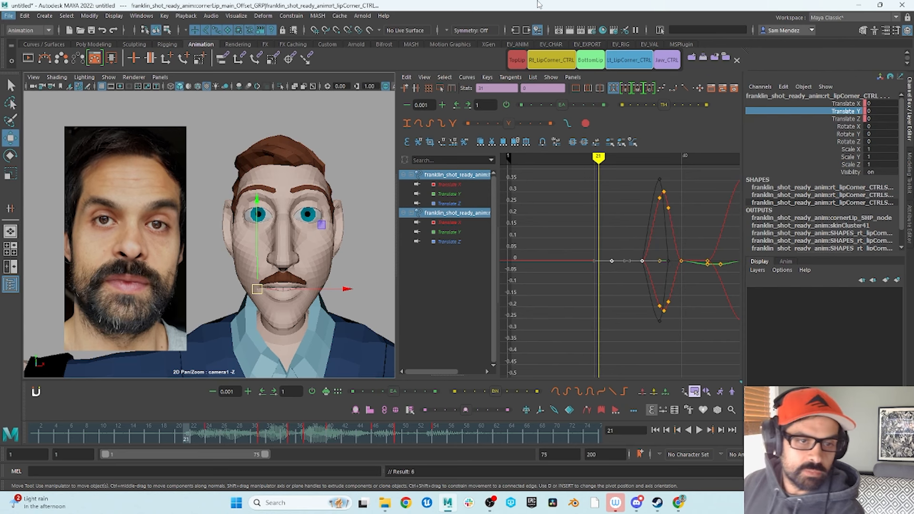
pyautogui.keyDown('alt'); pyautogui.keyDown('shift'); pyautogui.moveTo(550, 275); pyautogui.dragTo(577, 275, button='right'); pyautogui.keyUp('shift'); pyautogui.keyUp('alt')
pyautogui.rightClick(597, 269)
pyautogui.click(609, 275)
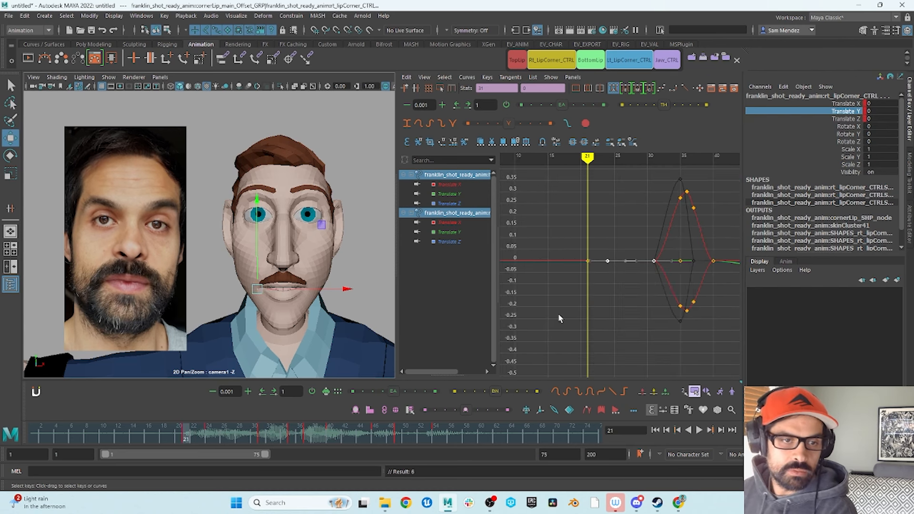
pyautogui.moveTo(189, 436)
pyautogui.mouseDown()
pyautogui.moveTo(180, 435)
pyautogui.moveTo(228, 446)
pyautogui.moveTo(212, 456)
pyautogui.moveTo(217, 448)
pyautogui.mouseUp()
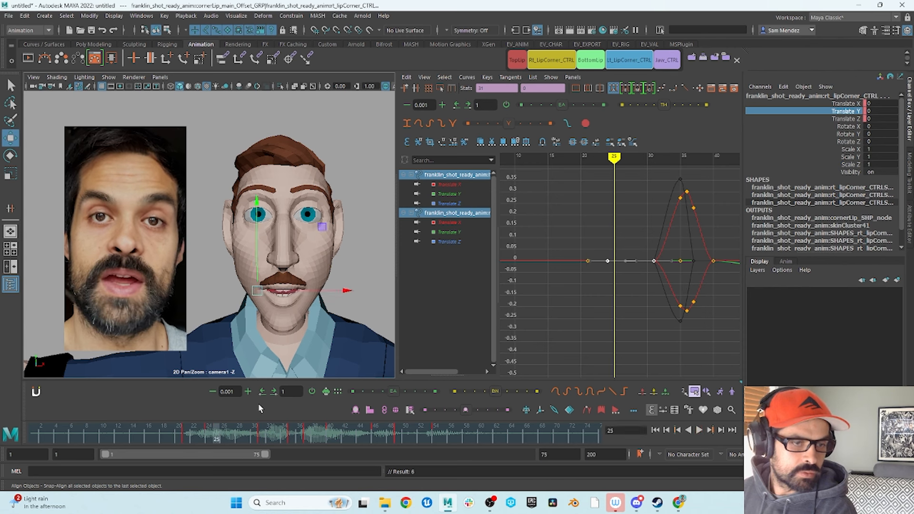
# Isolate the lip corner controls' Translate X curves and shift their keys at frame 24 to frame 25.
pyautogui.click(851, 119)
pyautogui.click(854, 112)
pyautogui.click(857, 105)
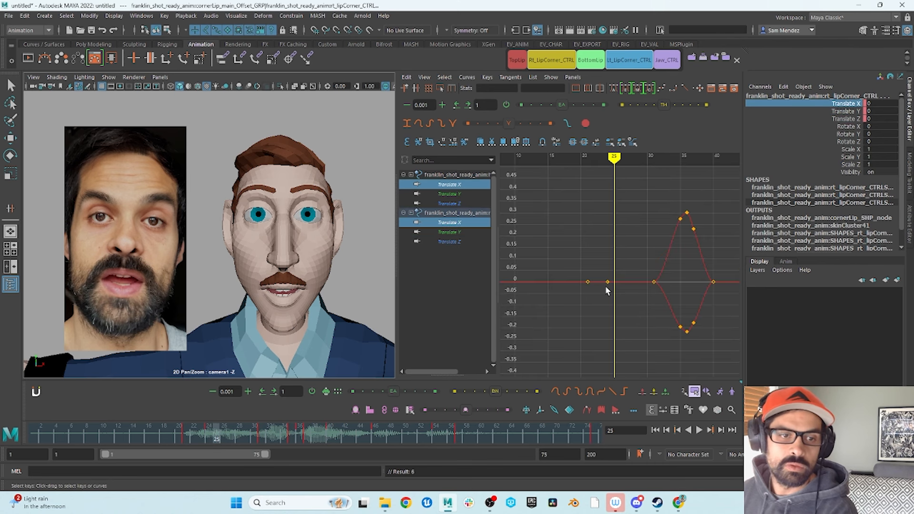
pyautogui.click(663, 249)
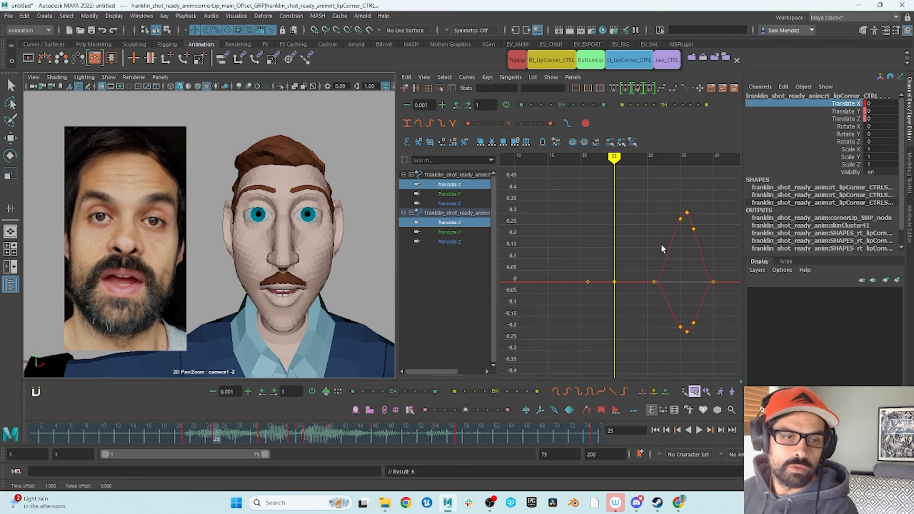
# Move the Translate X keys at frame 25 to about -0.149 for the left lip corner and 0.172 for the right.
pyautogui.click(450, 184)
pyautogui.click(614, 283)
pyautogui.press('w')
pyautogui.moveTo(611, 291); pyautogui.dragTo(613, 325, button='middle')
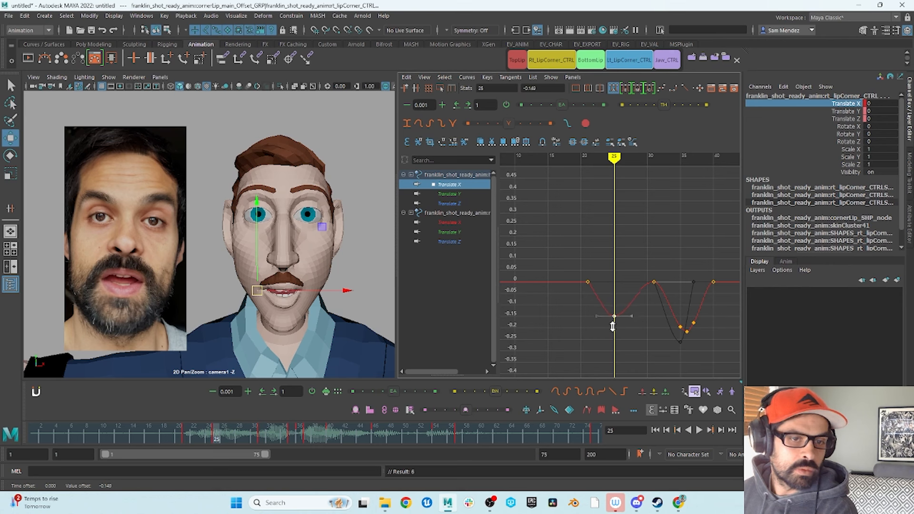
pyautogui.click(449, 222)
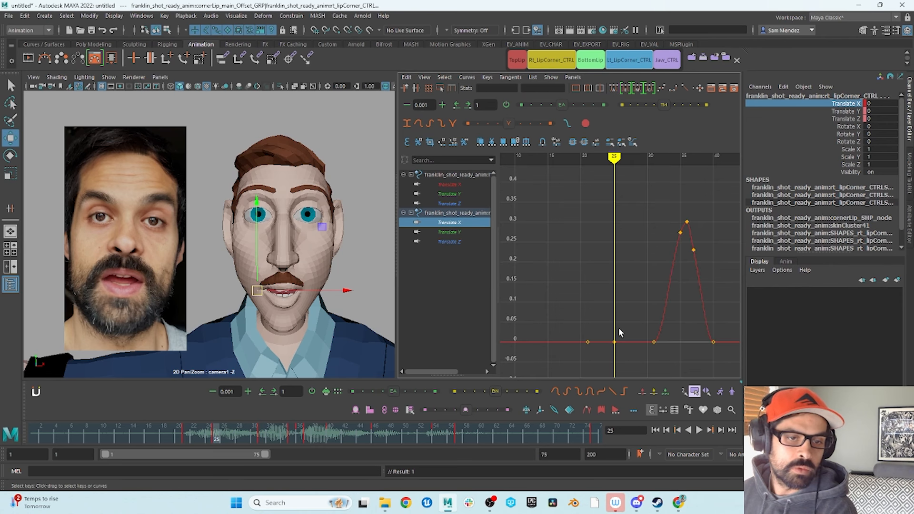
pyautogui.click(614, 341)
pyautogui.moveTo(615, 332); pyautogui.dragTo(615, 272, button='middle')
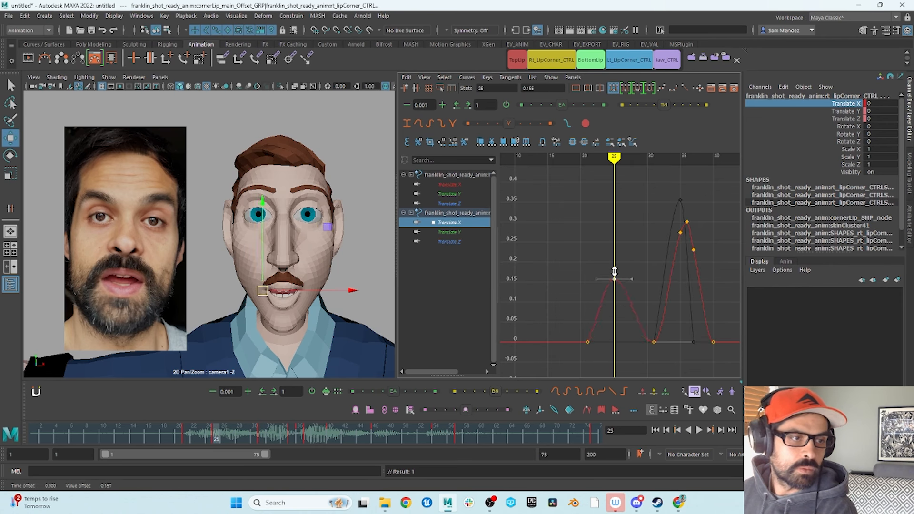
# Hide the manipulators in the viewport and review the lip corner motion around frame 21 in playback.
pyautogui.click(109, 76)
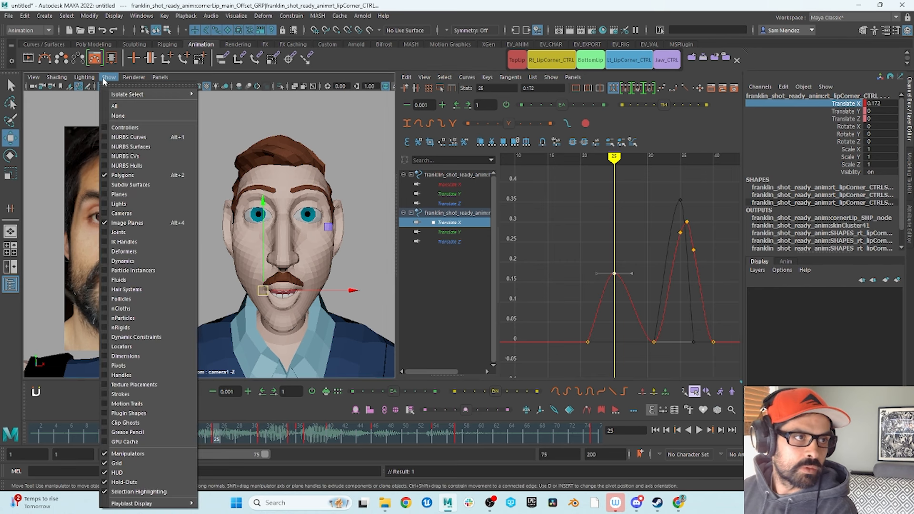
pyautogui.click(125, 454)
pyautogui.click(184, 435)
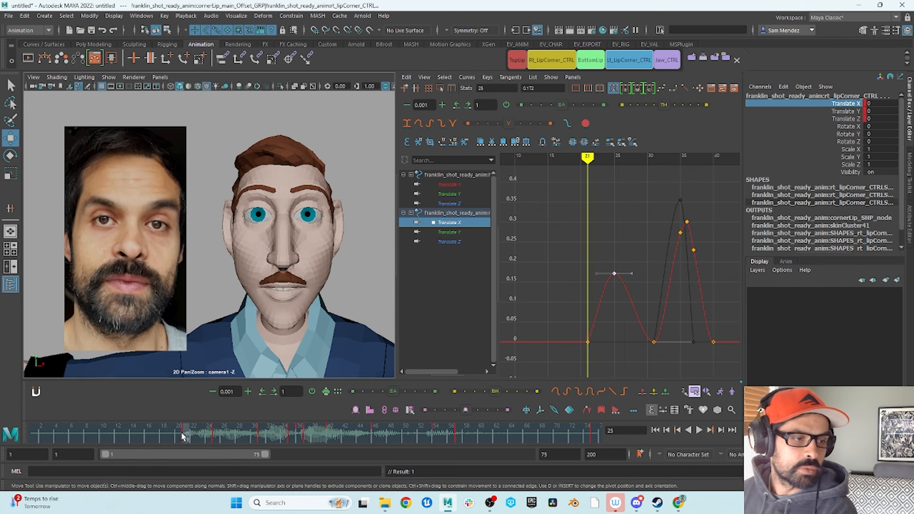
pyautogui.hotkey('alt', 'v')
pyautogui.moveTo(197, 440); pyautogui.dragTo(126, 463)
# Enlarge the camera view, playblast the lip-sync shot, review the video, and return to the scene with nothing selected.
pyautogui.press('space')
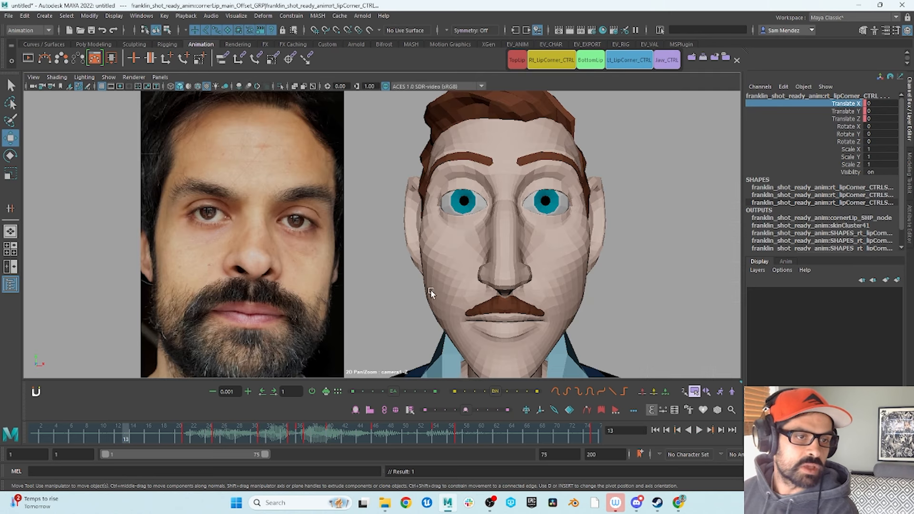
pyautogui.rightClick(372, 435)
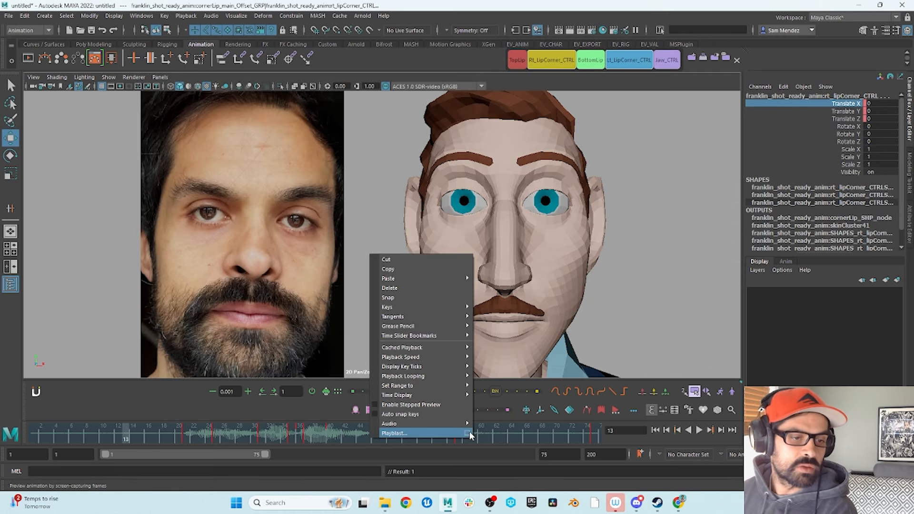
pyautogui.click(452, 434)
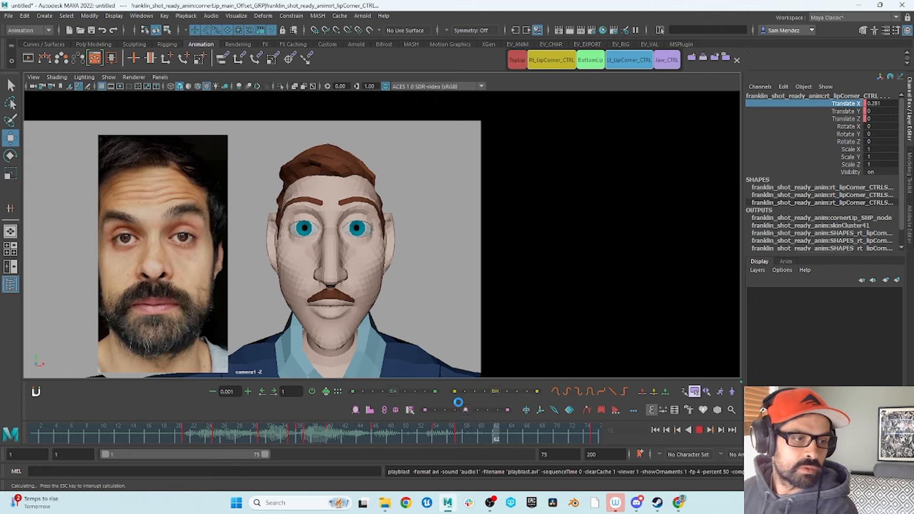
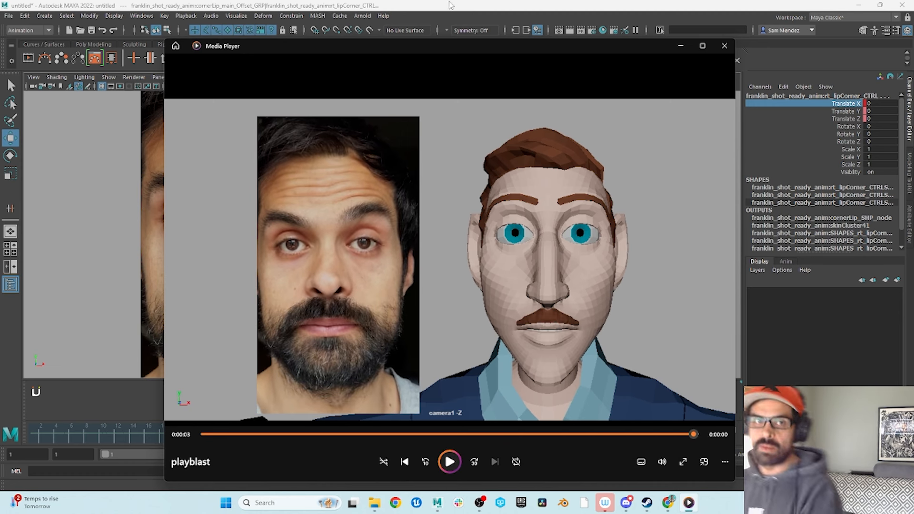
pyautogui.moveTo(341, 4); pyautogui.dragTo(344, 2)
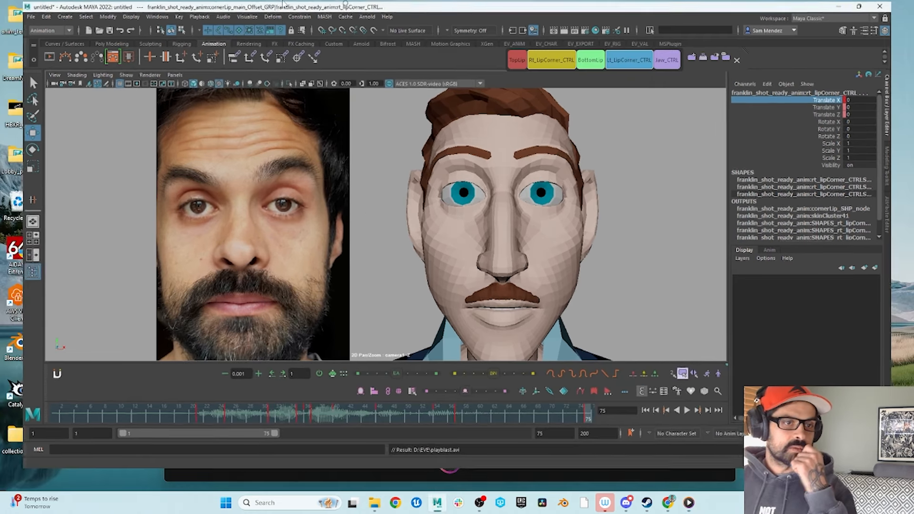
pyautogui.click(645, 136)
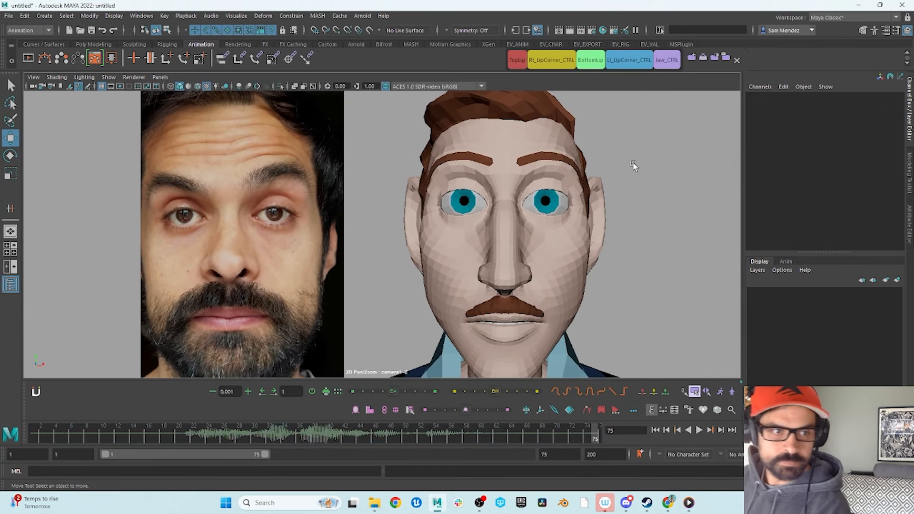
# Restore the Graph Editor layout and insert a key at frame 21 on the top lip controls' Translate Y curves.
pyautogui.press('space')
pyautogui.moveTo(229, 445); pyautogui.dragTo(208, 491)
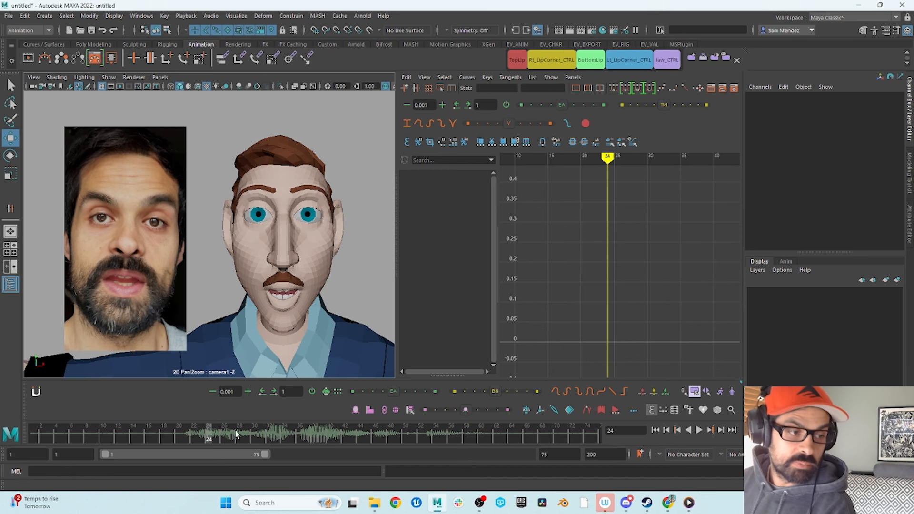
pyautogui.moveTo(208, 441)
pyautogui.mouseDown()
pyautogui.moveTo(198, 434)
pyautogui.moveTo(207, 446)
pyautogui.mouseUp()
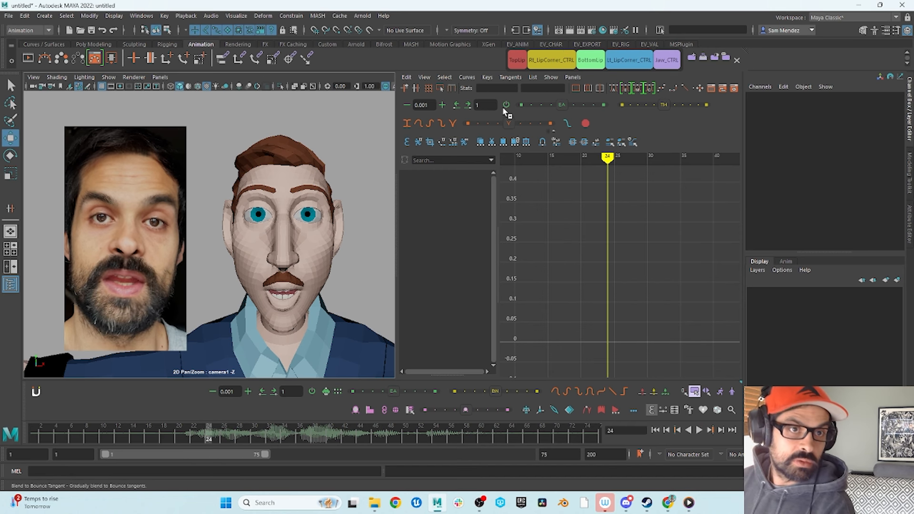
pyautogui.click(517, 60)
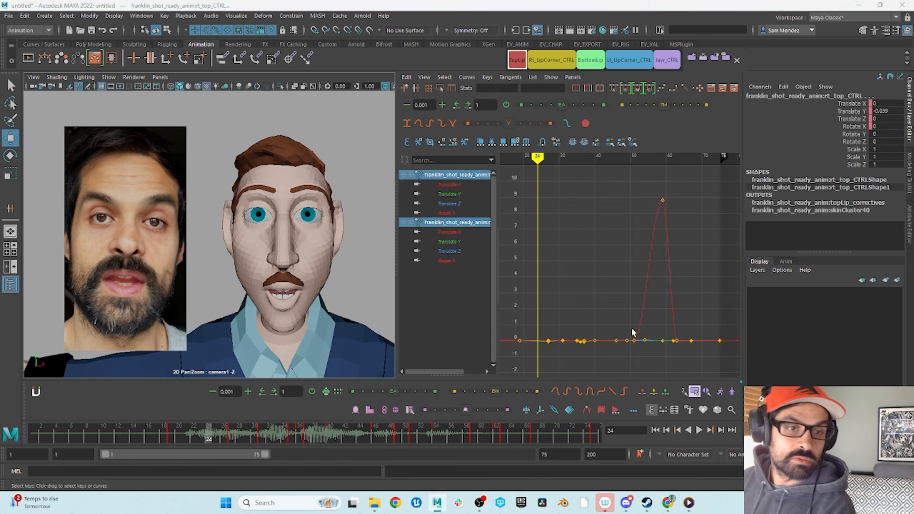
pyautogui.click(859, 112)
pyautogui.keyDown('alt'); pyautogui.moveTo(594, 310); pyautogui.dragTo(606, 304, button='middle'); pyautogui.keyUp('alt')
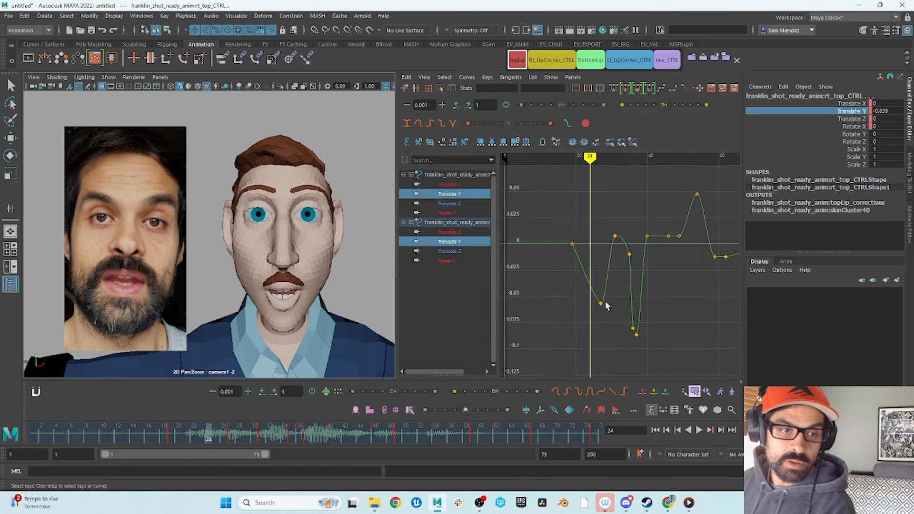
pyautogui.keyDown('alt'); pyautogui.keyDown('shift'); pyautogui.moveTo(606, 304); pyautogui.dragTo(643, 305, button='right'); pyautogui.keyUp('shift'); pyautogui.keyUp('alt')
pyautogui.click(172, 442)
pyautogui.moveTo(171, 442); pyautogui.dragTo(186, 449)
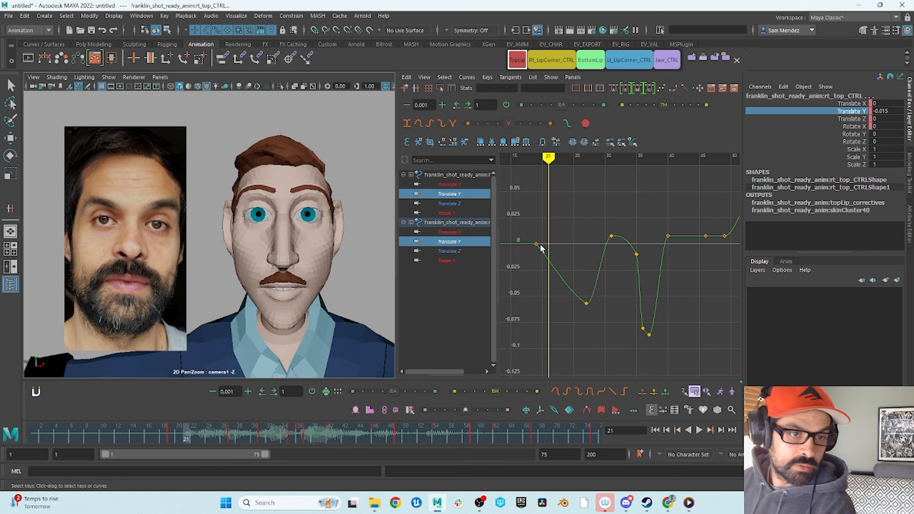
pyautogui.rightClick(549, 260)
pyautogui.click(584, 266)
# Lower the top lip controls' Translate Y key at frame 21 to about -0.044 and review the mouth opening.
pyautogui.click(549, 260)
pyautogui.press('w')
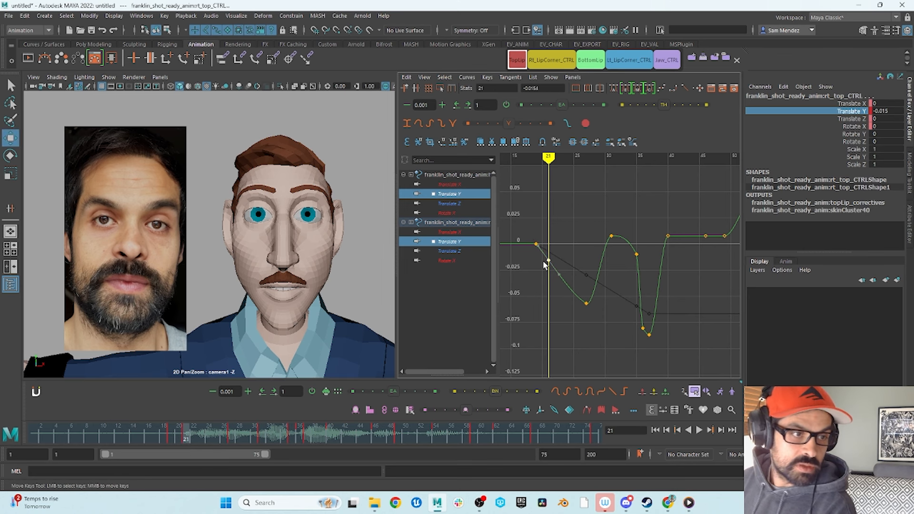
pyautogui.keyDown('shift'); pyautogui.moveTo(544, 259); pyautogui.dragTo(544, 294, button='middle'); pyautogui.keyUp('shift')
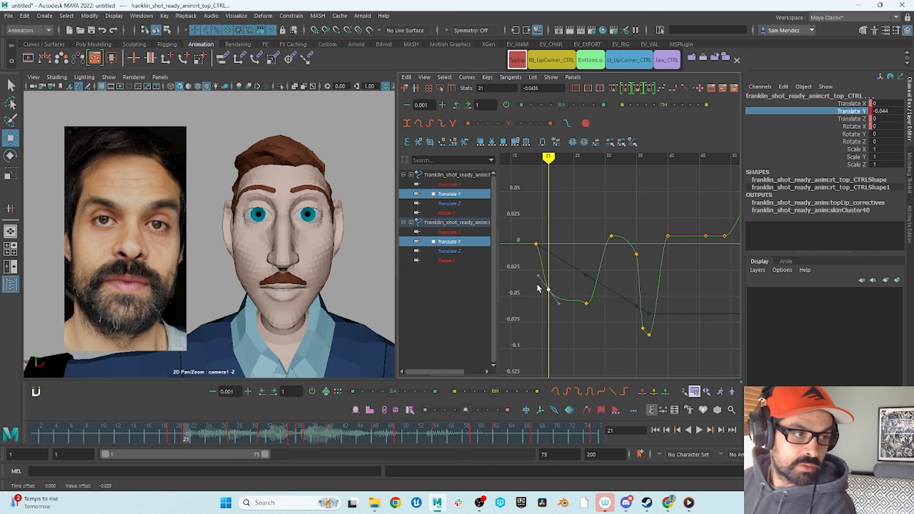
pyautogui.moveTo(171, 439); pyautogui.dragTo(182, 442)
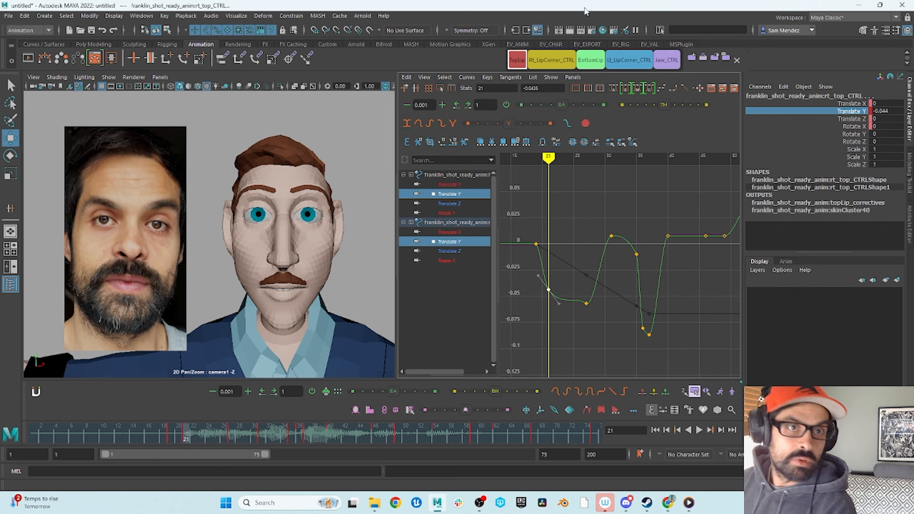
# Try moving the jaw control's Rotate X key from frame 20 to frame 21, undo the move and review the mouth opening.
pyautogui.click(669, 66)
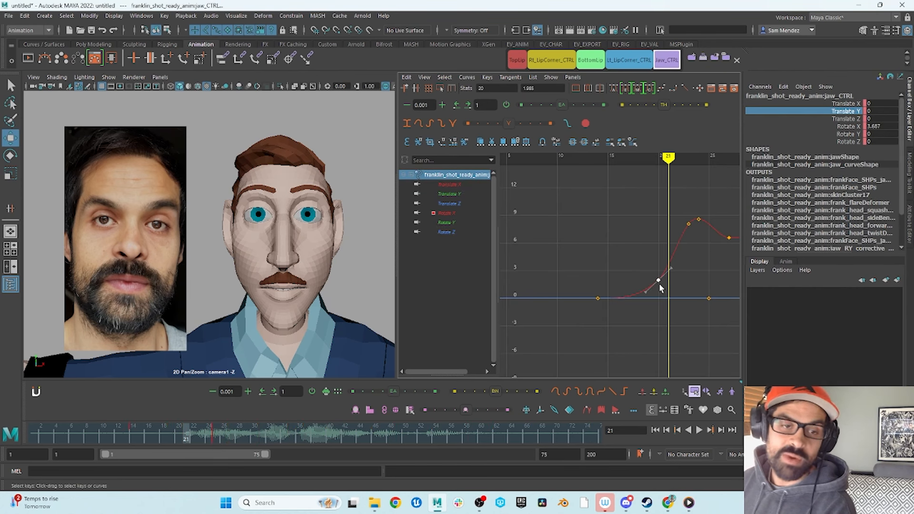
pyautogui.moveTo(657, 286); pyautogui.dragTo(666, 285)
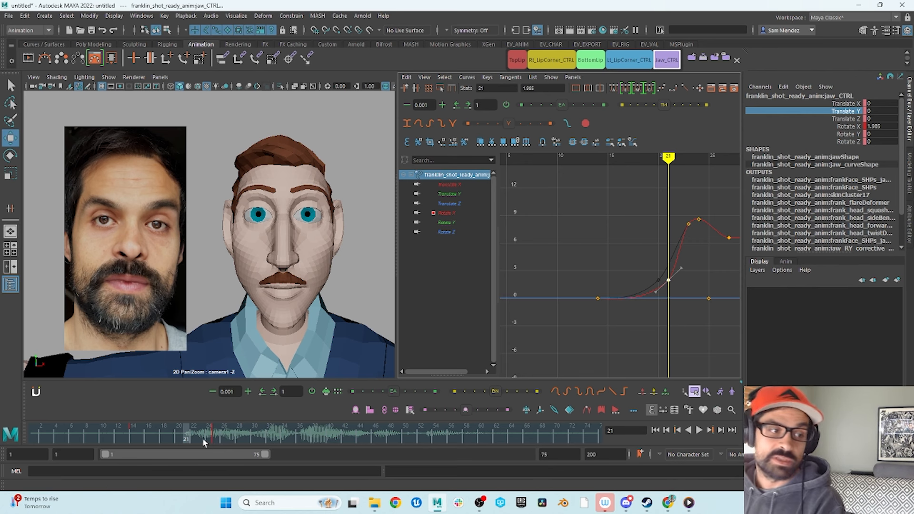
pyautogui.moveTo(154, 440)
pyautogui.mouseDown()
pyautogui.moveTo(206, 458)
pyautogui.moveTo(187, 465)
pyautogui.mouseUp()
pyautogui.hotkey('ctrl', 'z')
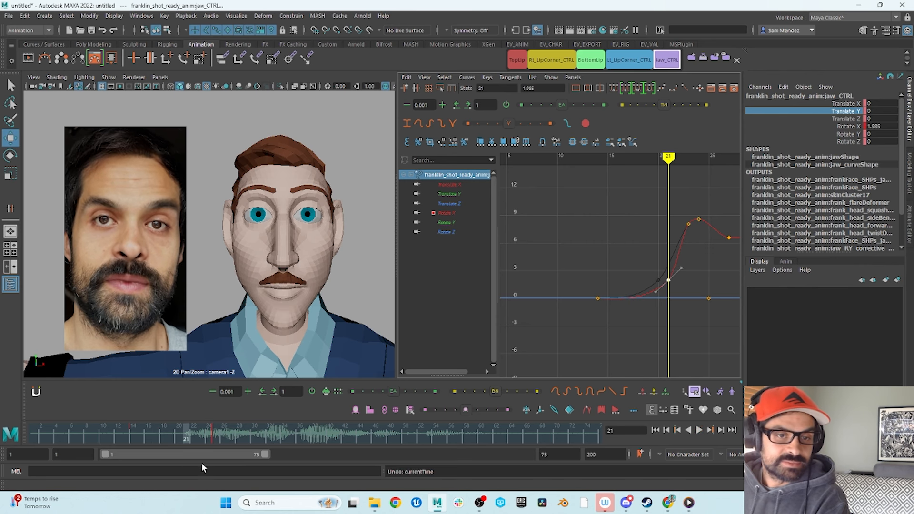
pyautogui.moveTo(148, 439)
pyautogui.mouseDown()
pyautogui.moveTo(202, 442)
pyautogui.moveTo(180, 452)
pyautogui.moveTo(199, 449)
pyautogui.mouseUp()
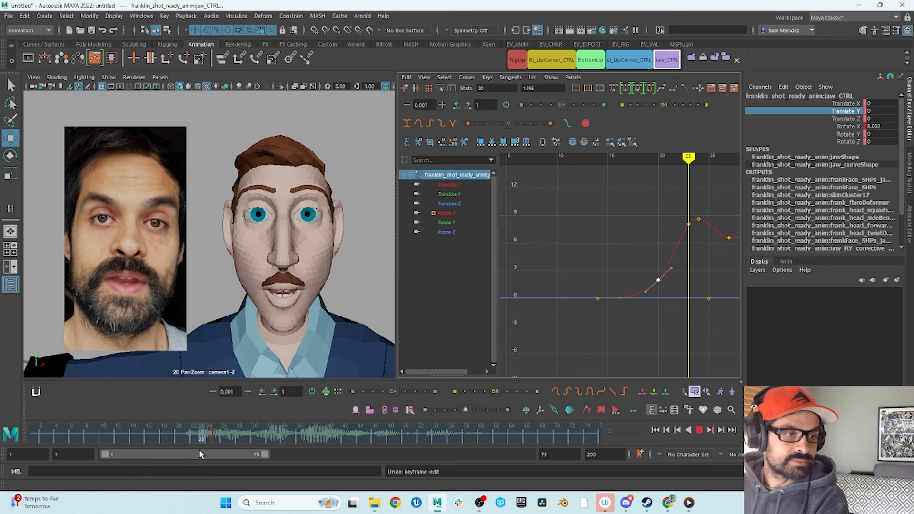
# Isolate the top lip controls' Translate Y curves and insert a key at frame 23.
pyautogui.click(596, 59)
pyautogui.click(521, 64)
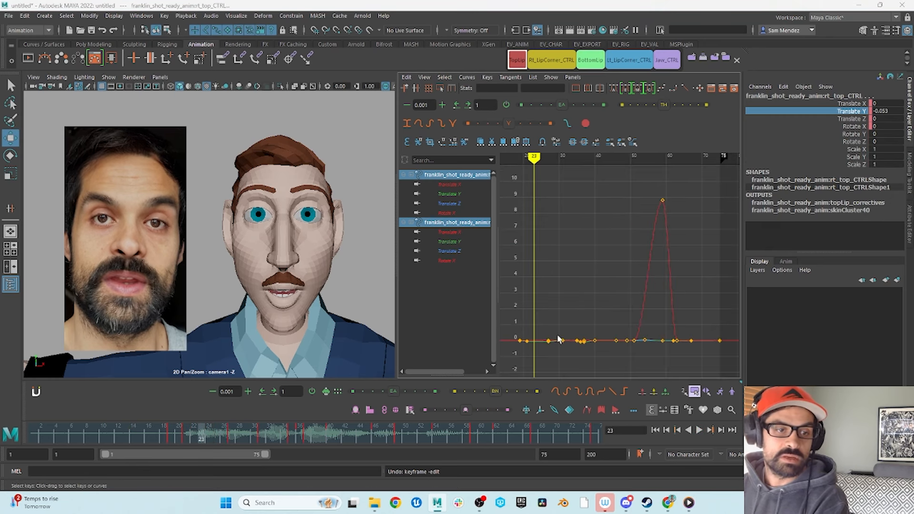
pyautogui.click(850, 119)
pyautogui.click(853, 111)
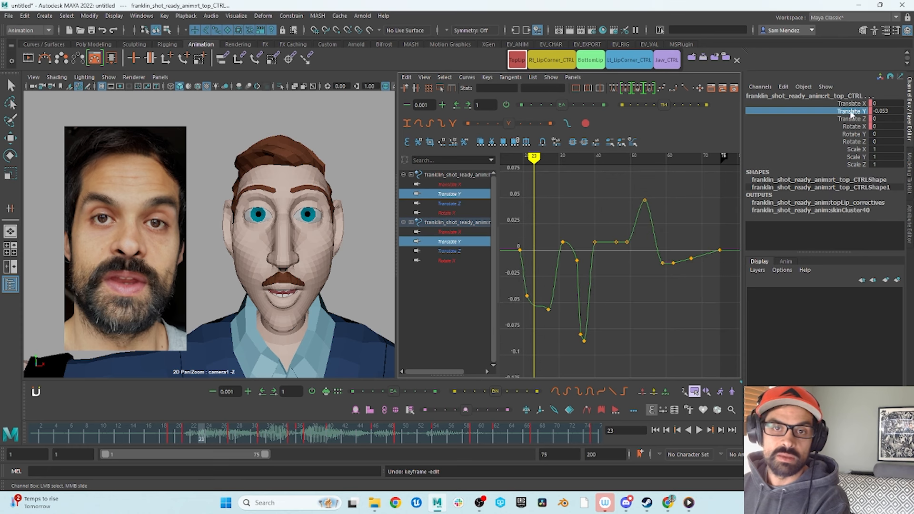
pyautogui.press('f')
pyautogui.moveTo(565, 337); pyautogui.dragTo(564, 338)
pyautogui.rightClick(642, 297)
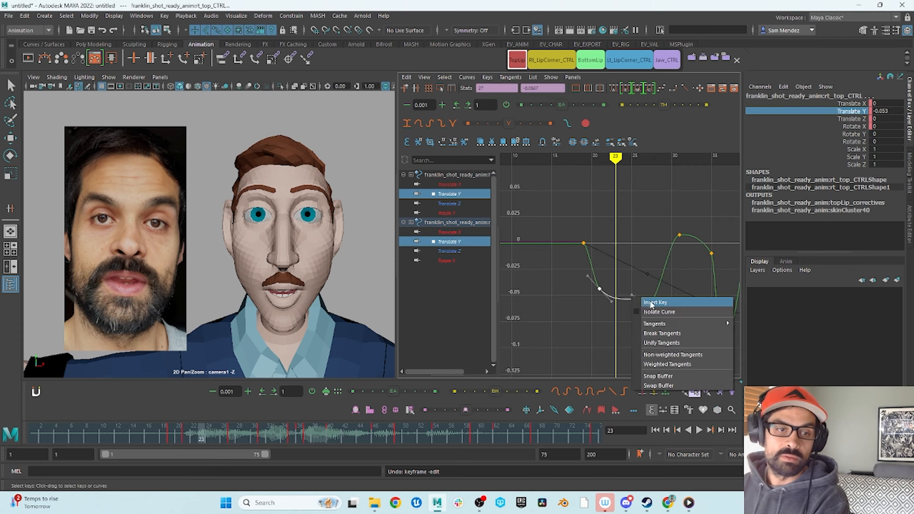
pyautogui.click(649, 303)
# Raise the top lip controls' Translate Y key at frame 23 to about 0.007 and play the mouth motion from frame 21.
pyautogui.moveTo(625, 284); pyautogui.dragTo(611, 314)
pyautogui.press('w')
pyautogui.keyDown('shift'); pyautogui.moveTo(617, 296); pyautogui.dragTo(618, 235, button='middle'); pyautogui.keyUp('shift')
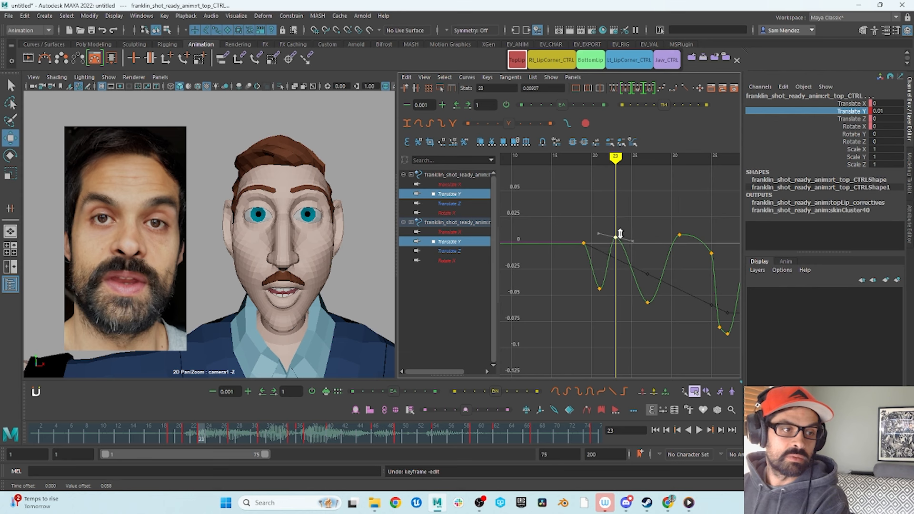
pyautogui.click(183, 438)
pyautogui.hotkey('alt', 'v')
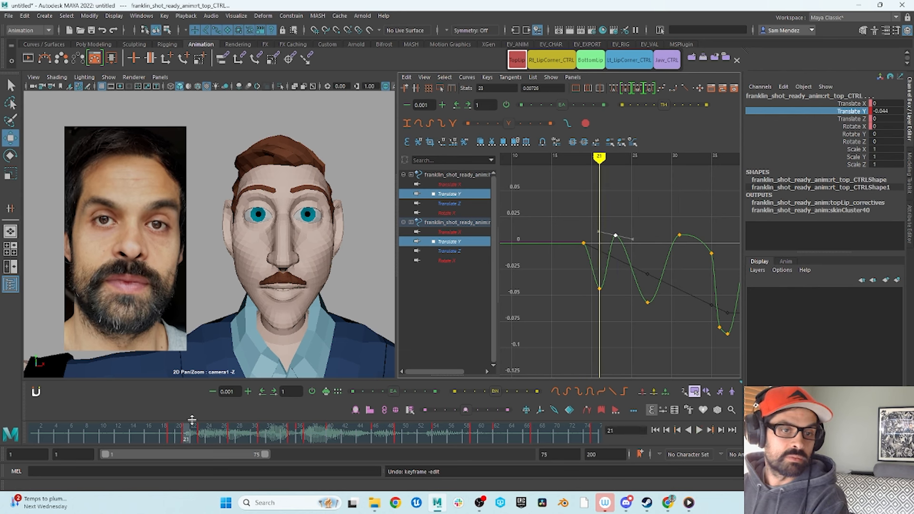
# Raise the top lip controls' frame 21 Translate Y key to about 0.003, apply auto tangents to frames 19 to 23 and review the motion.
pyautogui.keyDown('shift'); pyautogui.moveTo(596, 293); pyautogui.dragTo(600, 249, button='middle'); pyautogui.keyUp('shift')
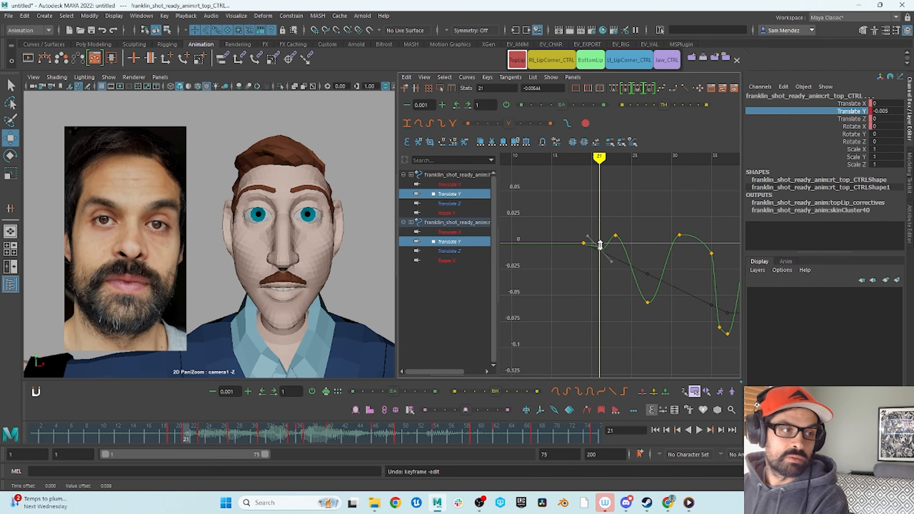
pyautogui.keyDown('shift'); pyautogui.moveTo(599, 243); pyautogui.dragTo(600, 242); pyautogui.keyUp('shift')
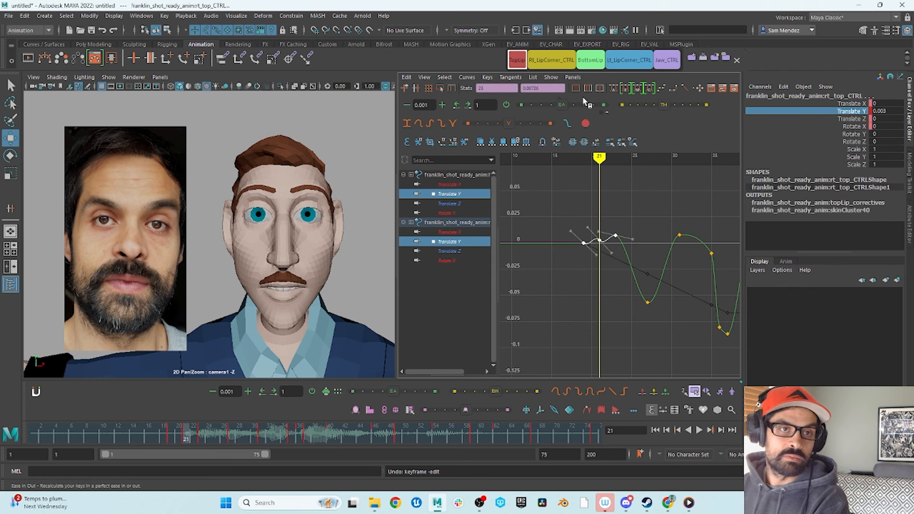
pyautogui.click(614, 88)
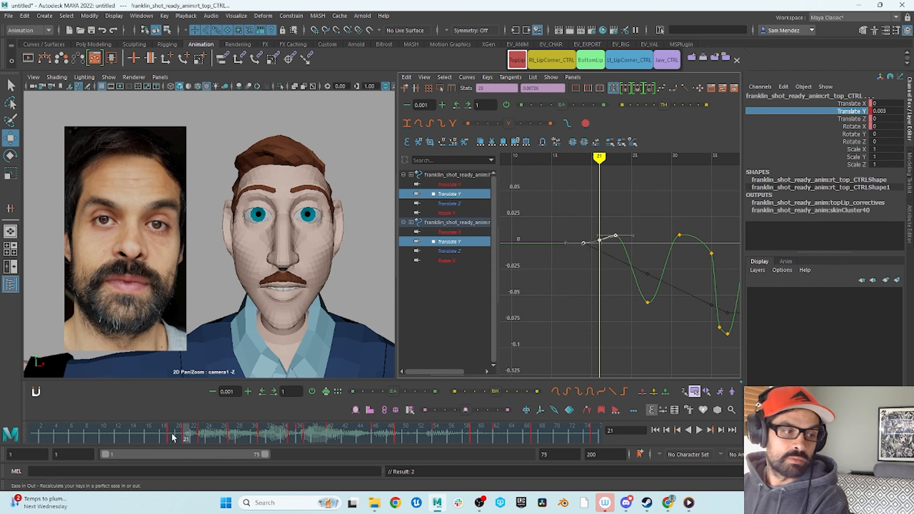
pyautogui.hotkey('alt', 'v')
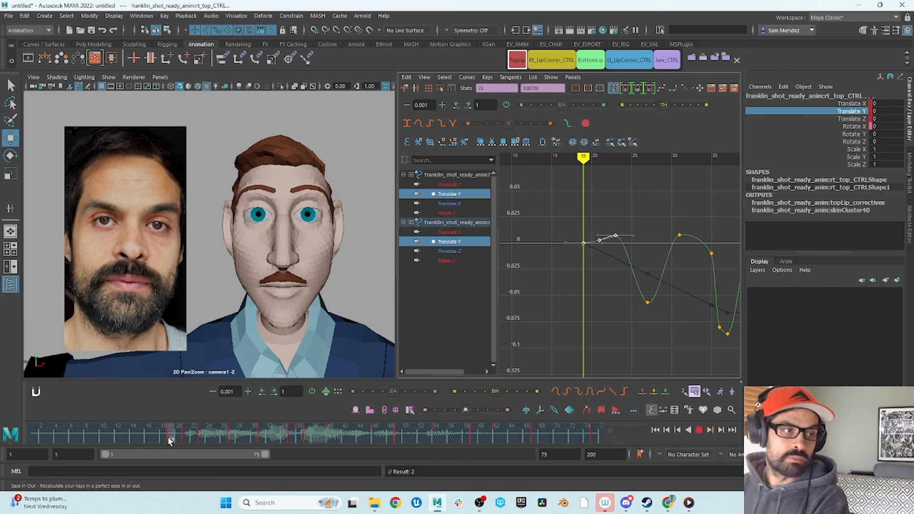
pyautogui.moveTo(167, 436); pyautogui.dragTo(184, 441)
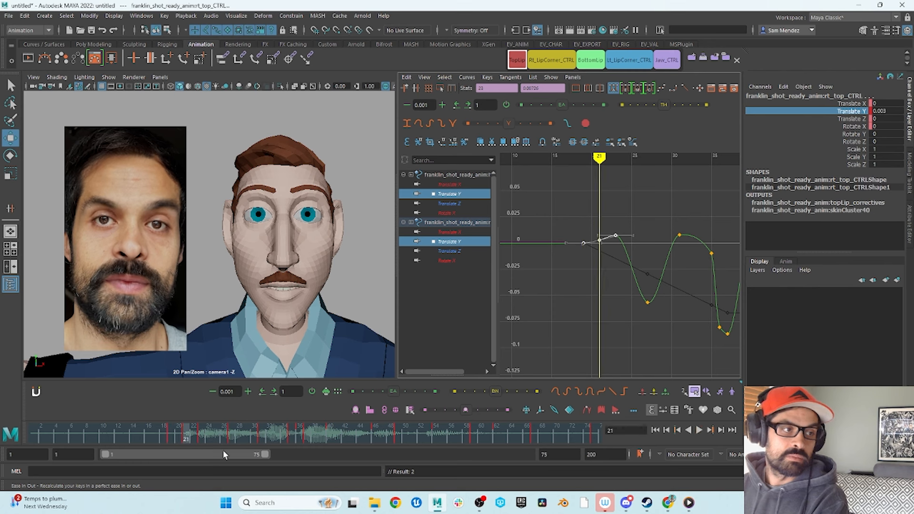
# Move the jaw control's Rotate X key from frame 20 to frame 21, lower it to about 0.984 and review the mouth opening.
pyautogui.click(668, 60)
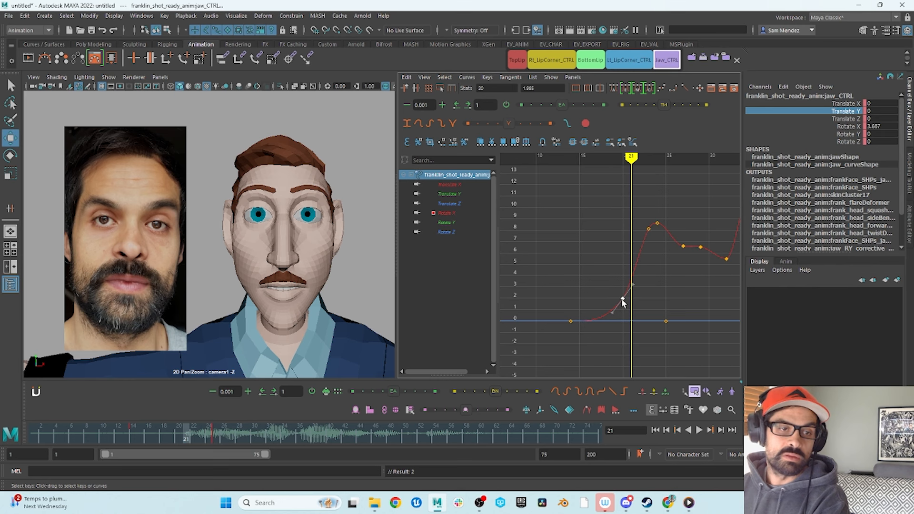
pyautogui.moveTo(623, 299); pyautogui.dragTo(633, 299)
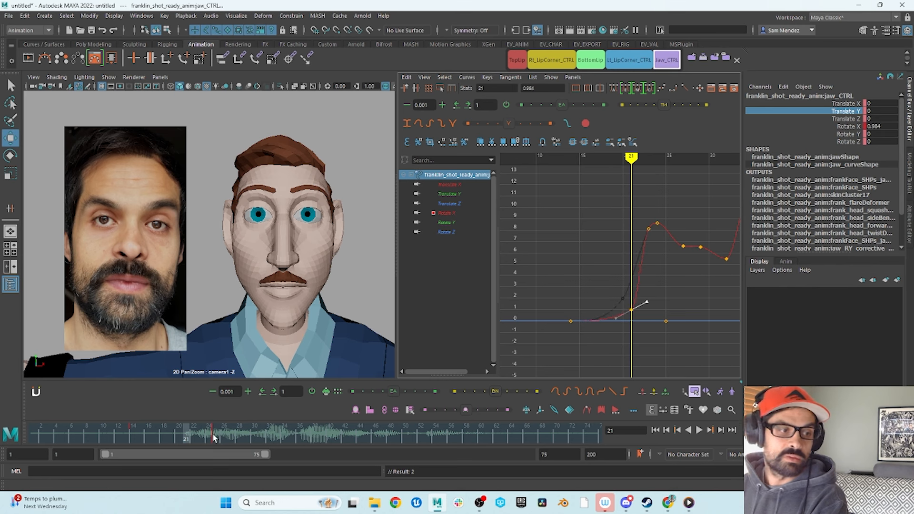
pyautogui.moveTo(160, 434)
pyautogui.mouseDown()
pyautogui.moveTo(217, 436)
pyautogui.moveTo(187, 436)
pyautogui.moveTo(208, 442)
pyautogui.mouseUp()
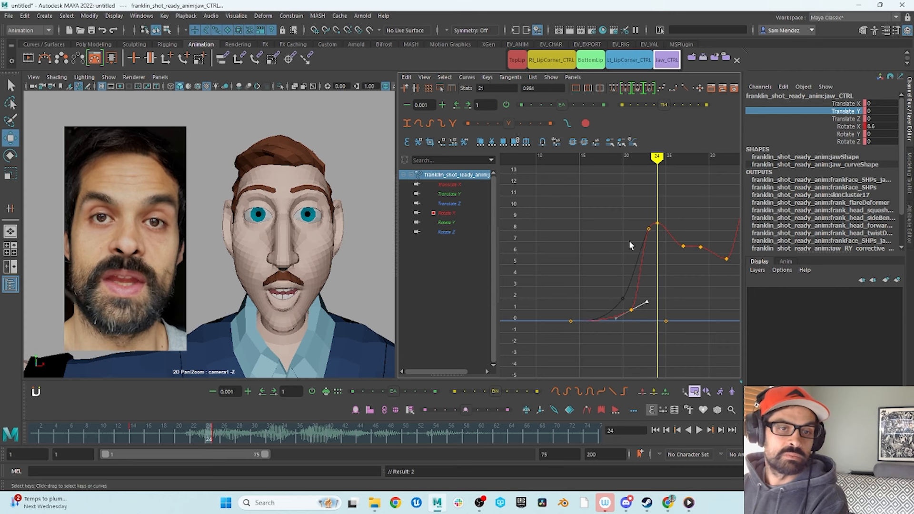
# Insert a key at frame 25 on the top lip controls' Translate Y curves and raise it to about 0.028.
pyautogui.click(517, 59)
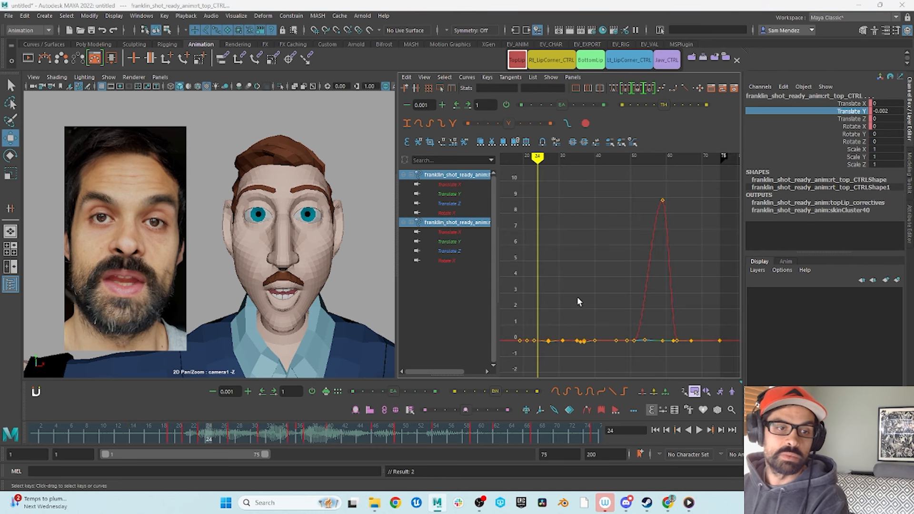
pyautogui.click(850, 112)
pyautogui.press('f')
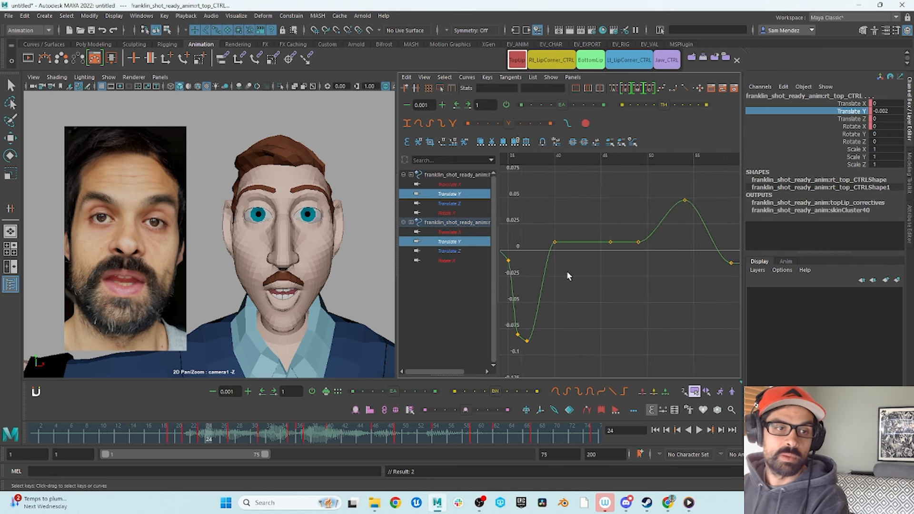
pyautogui.moveTo(208, 434)
pyautogui.mouseDown()
pyautogui.moveTo(230, 434)
pyautogui.moveTo(214, 437)
pyautogui.mouseUp()
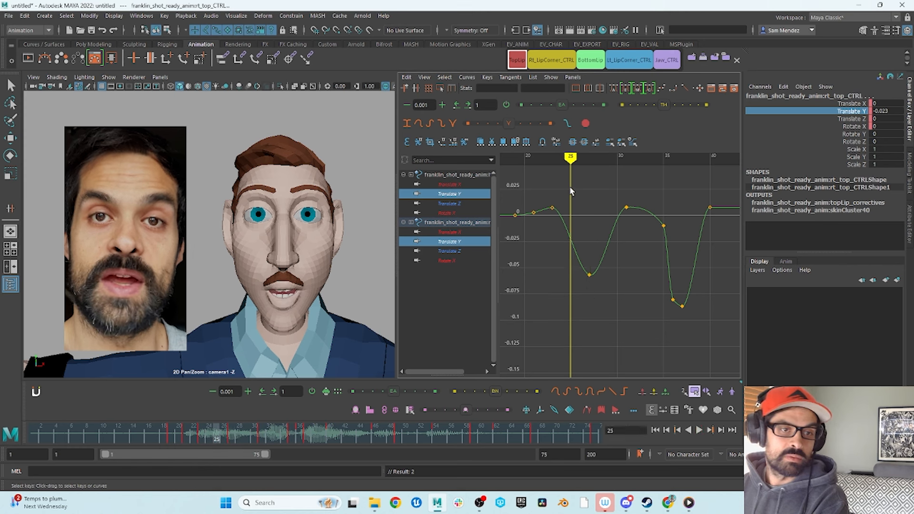
pyautogui.rightClick(578, 239)
pyautogui.click(589, 241)
pyautogui.press('w')
pyautogui.moveTo(571, 221)
pyautogui.keyDown('shift'); pyautogui.mouseDown(button='middle')
pyautogui.moveTo(570, 165)
pyautogui.moveTo(577, 255)
pyautogui.moveTo(576, 228)
pyautogui.mouseUp(button='middle'); pyautogui.keyUp('shift')
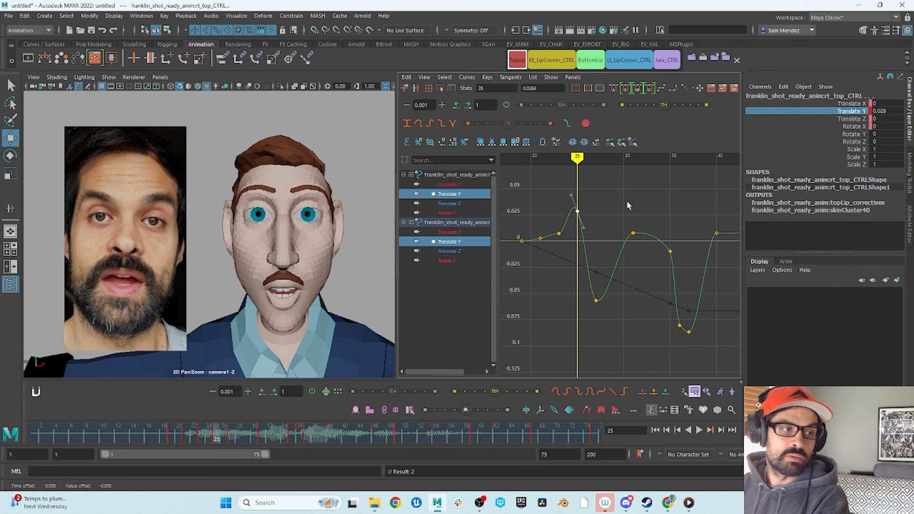
# Shift the jaw's Rotate X keys from frames 23 and 24 one frame later with auto tangents, raise the frame 25 key to about 10.55, and review.
pyautogui.click(676, 61)
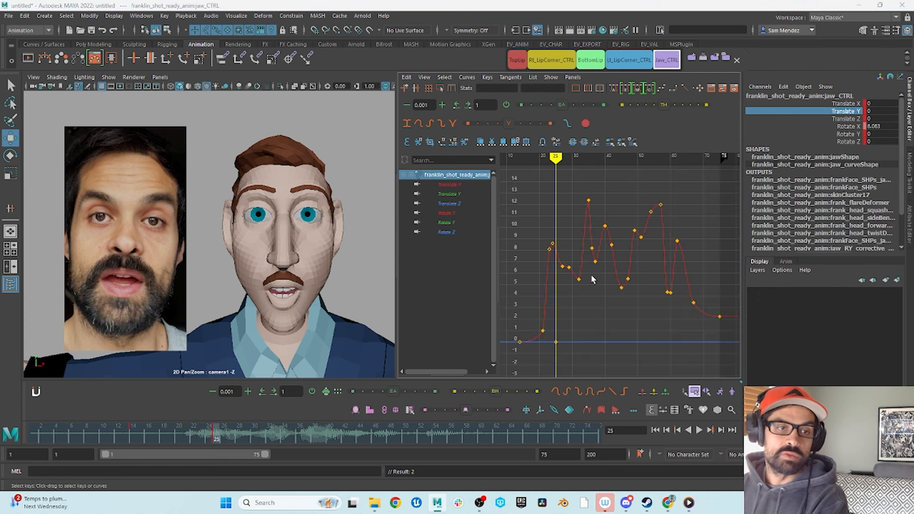
pyautogui.keyDown('alt'); pyautogui.keyDown('shift'); pyautogui.moveTo(585, 265); pyautogui.dragTo(599, 251, button='right'); pyautogui.keyUp('shift'); pyautogui.keyUp('alt')
pyautogui.keyDown('alt'); pyautogui.moveTo(599, 251); pyautogui.dragTo(693, 250, button='middle'); pyautogui.keyUp('alt')
pyautogui.moveTo(582, 261); pyautogui.dragTo(583, 260)
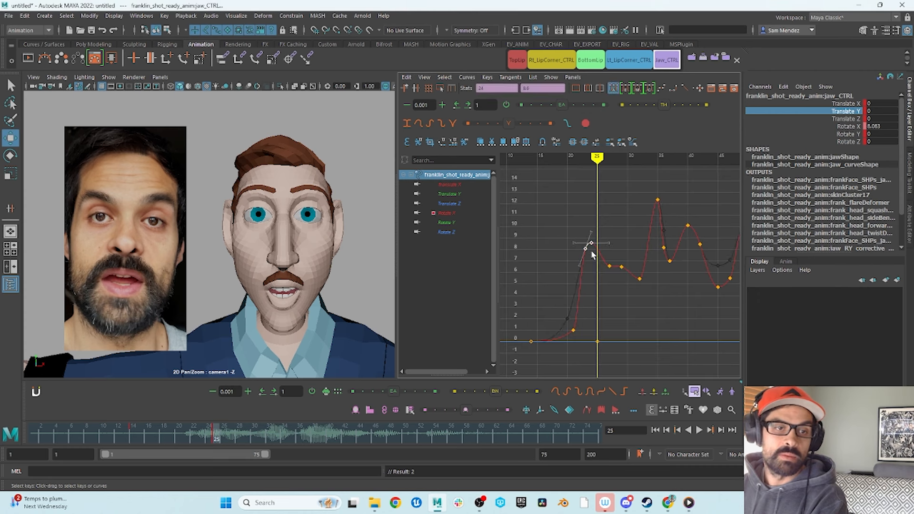
pyautogui.moveTo(605, 231); pyautogui.dragTo(590, 250)
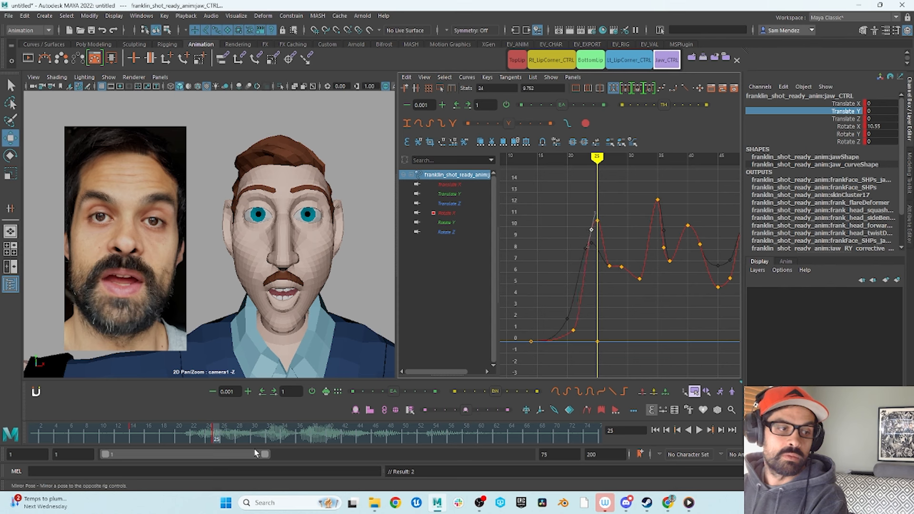
pyautogui.moveTo(171, 437)
pyautogui.mouseDown()
pyautogui.moveTo(252, 439)
pyautogui.moveTo(185, 453)
pyautogui.moveTo(231, 453)
pyautogui.mouseUp()
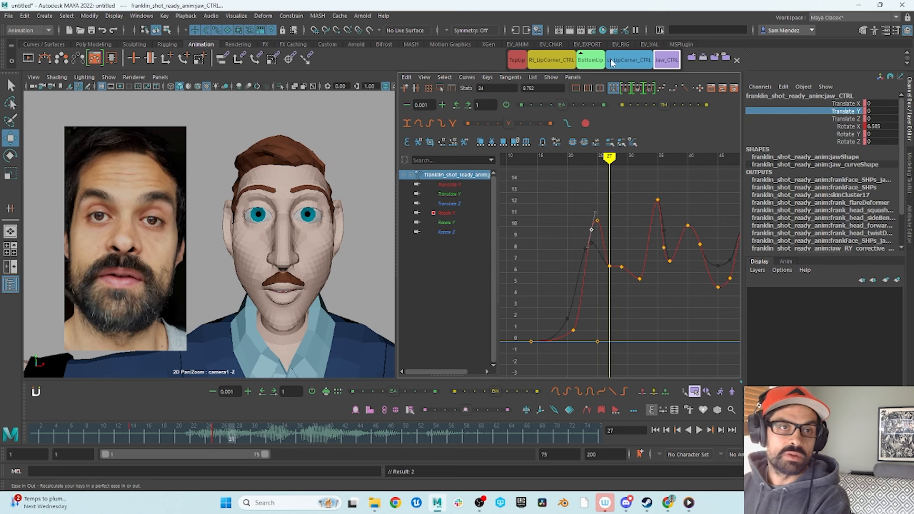
# Raise the top lip controls' Translate Y key at frame 27 to about 0.02.
pyautogui.click(556, 60)
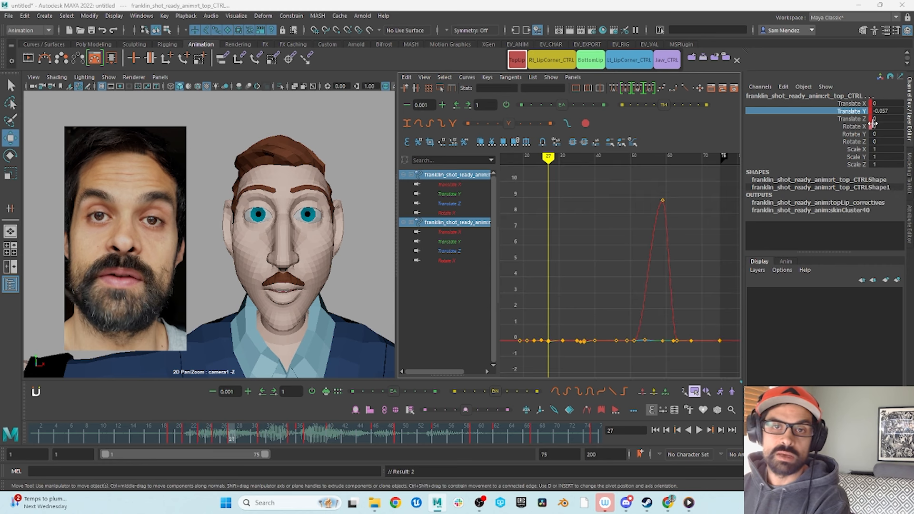
pyautogui.click(517, 60)
pyautogui.press('f')
pyautogui.keyDown('alt'); pyautogui.moveTo(589, 282); pyautogui.dragTo(721, 259, button='middle'); pyautogui.keyUp('alt')
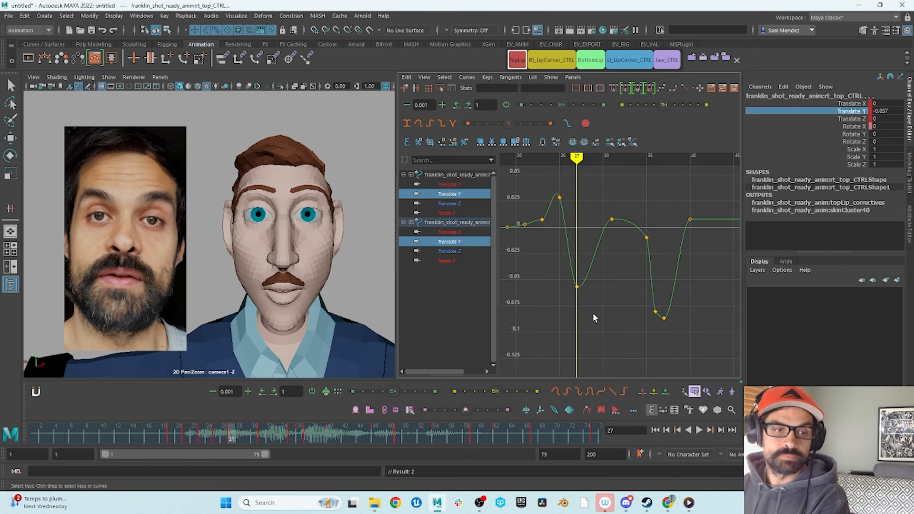
pyautogui.moveTo(594, 315); pyautogui.dragTo(563, 273)
pyautogui.press('w')
pyautogui.keyDown('shift'); pyautogui.moveTo(590, 260); pyautogui.dragTo(590, 203, button='middle'); pyautogui.keyUp('shift')
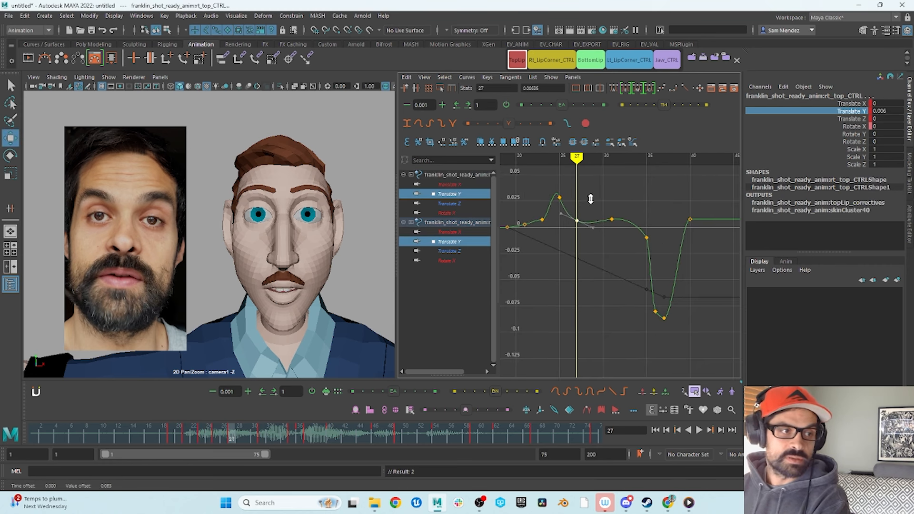
# Apply auto tangents to the top lip controls' Translate Y keys at frames 23 to 27 and compare the mouth with the reference.
pyautogui.moveTo(555, 221); pyautogui.dragTo(538, 228)
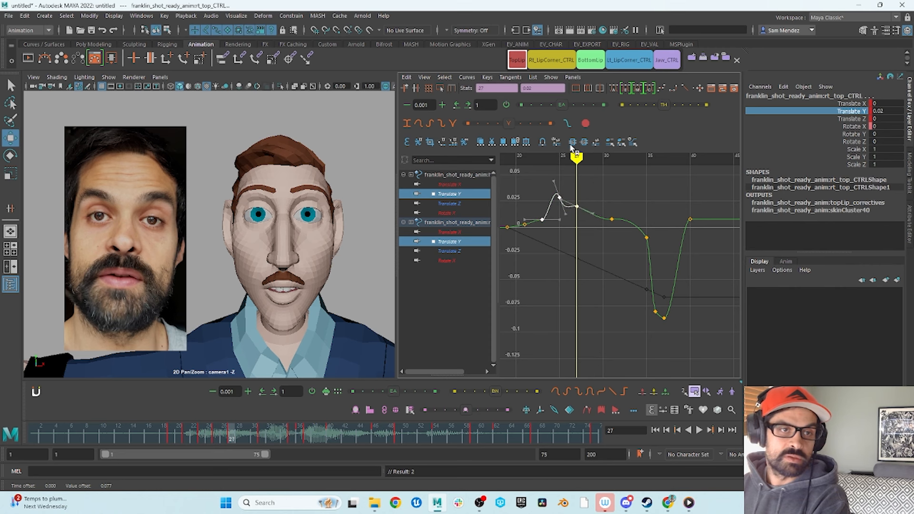
pyautogui.click(613, 89)
pyautogui.moveTo(603, 188); pyautogui.dragTo(584, 216)
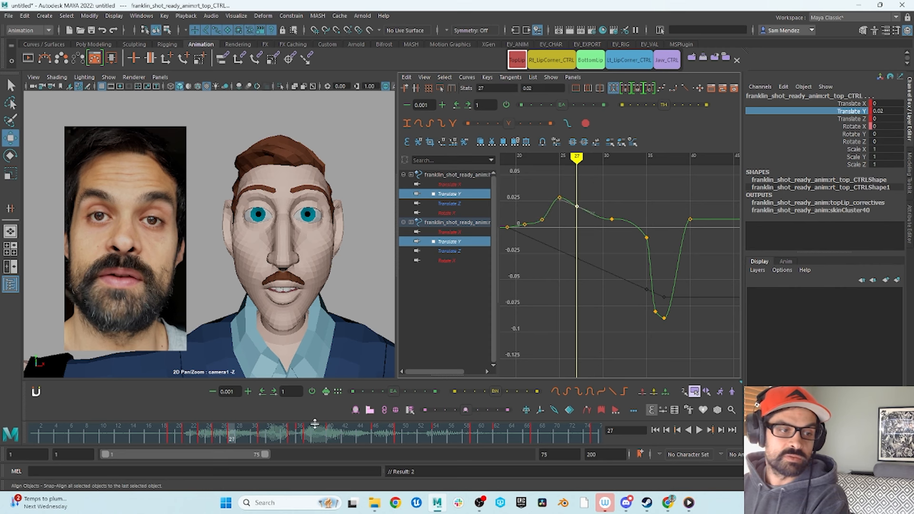
pyautogui.moveTo(218, 440)
pyautogui.mouseDown()
pyautogui.moveTo(204, 439)
pyautogui.moveTo(223, 439)
pyautogui.mouseUp()
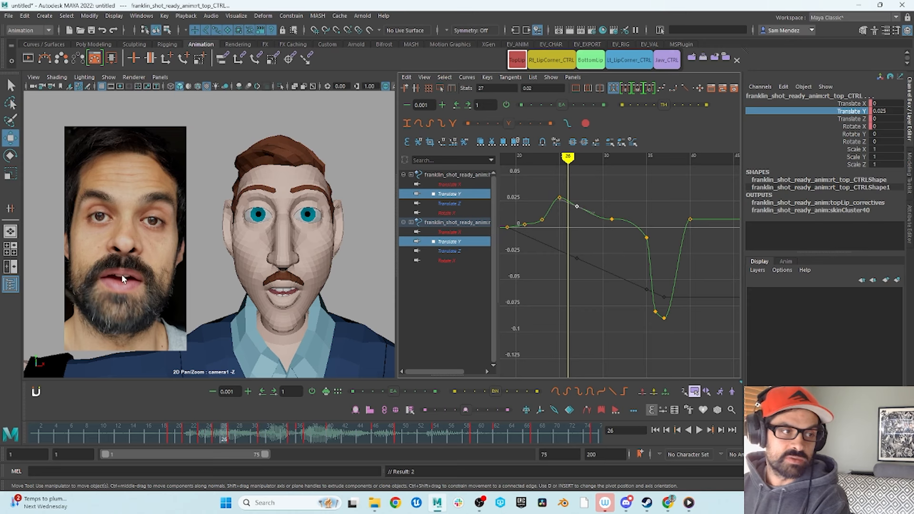
pyautogui.moveTo(193, 439); pyautogui.dragTo(255, 504)
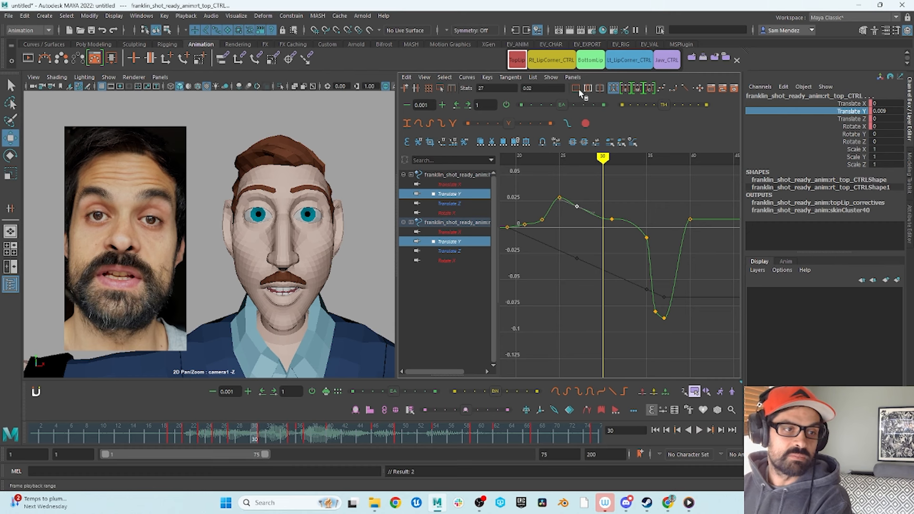
# Insert a key at frame 27 on both lip corner controls' Translate X curves and review the mouth up to frame 31.
pyautogui.click(638, 60)
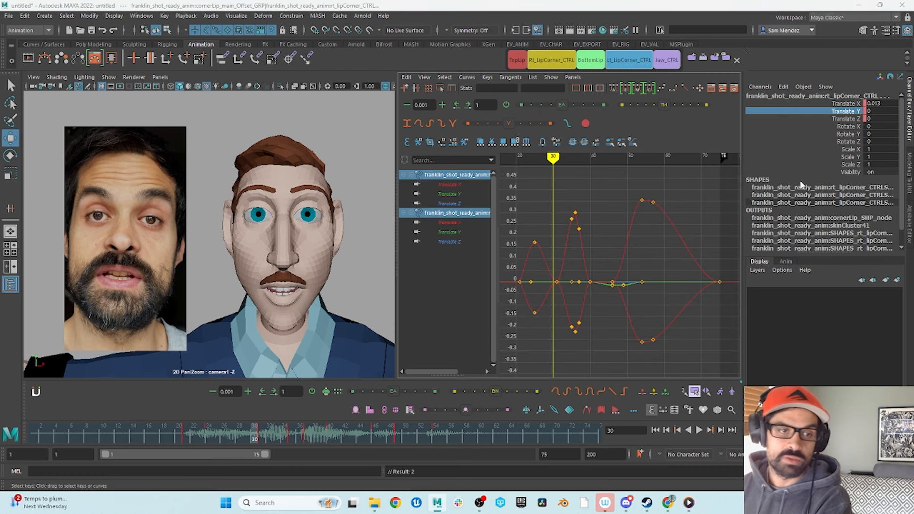
pyautogui.click(855, 119)
pyautogui.click(856, 103)
pyautogui.keyDown('alt'); pyautogui.moveTo(558, 293); pyautogui.dragTo(594, 296, button='middle'); pyautogui.keyUp('alt')
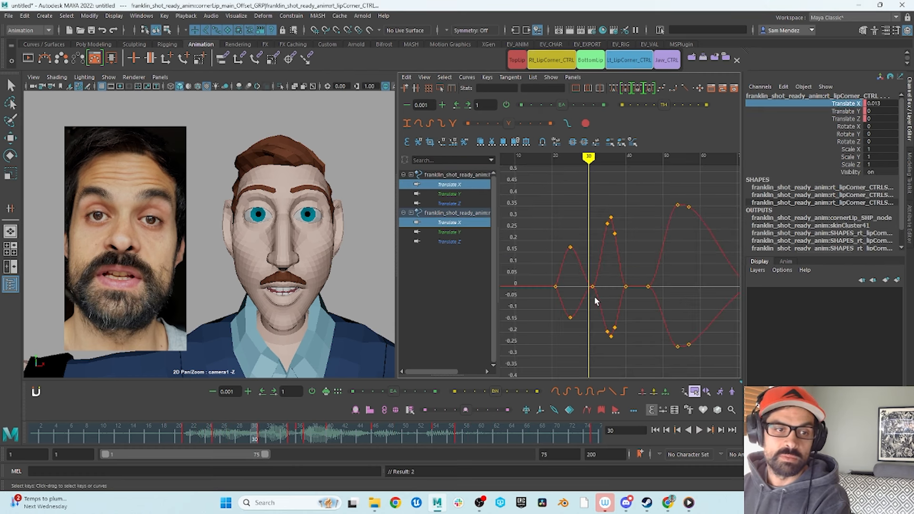
pyautogui.keyDown('alt'); pyautogui.keyDown('shift'); pyautogui.moveTo(594, 296); pyautogui.dragTo(609, 278, button='right'); pyautogui.keyUp('shift'); pyautogui.keyUp('alt')
pyautogui.keyDown('alt'); pyautogui.moveTo(609, 278); pyautogui.dragTo(650, 267, button='middle'); pyautogui.keyUp('alt')
pyautogui.moveTo(217, 444); pyautogui.dragTo(233, 461)
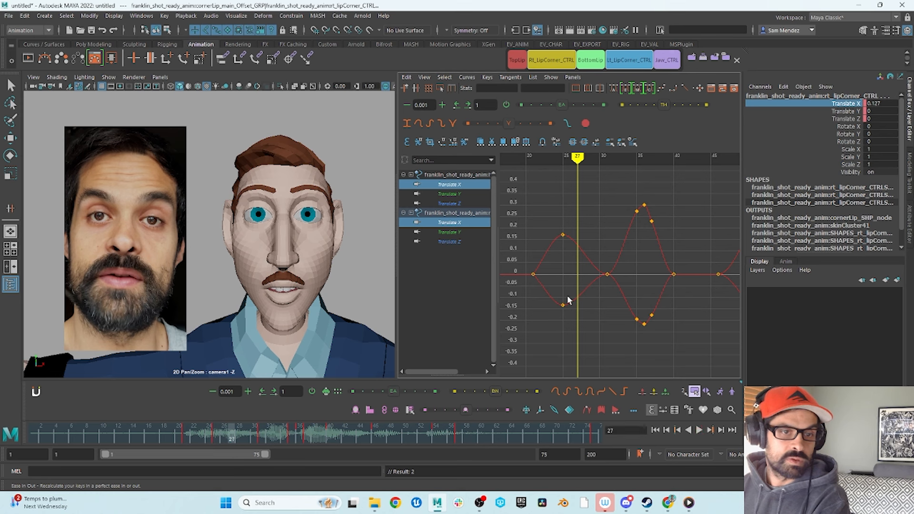
pyautogui.moveTo(589, 222); pyautogui.dragTo(548, 345)
pyautogui.rightClick(585, 272)
pyautogui.click(600, 279)
pyautogui.click(516, 277)
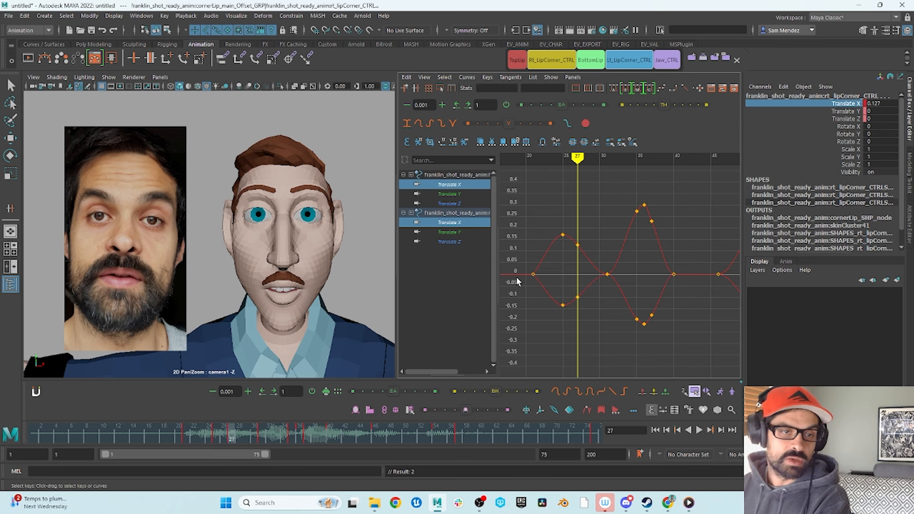
pyautogui.moveTo(220, 442); pyautogui.dragTo(261, 439)
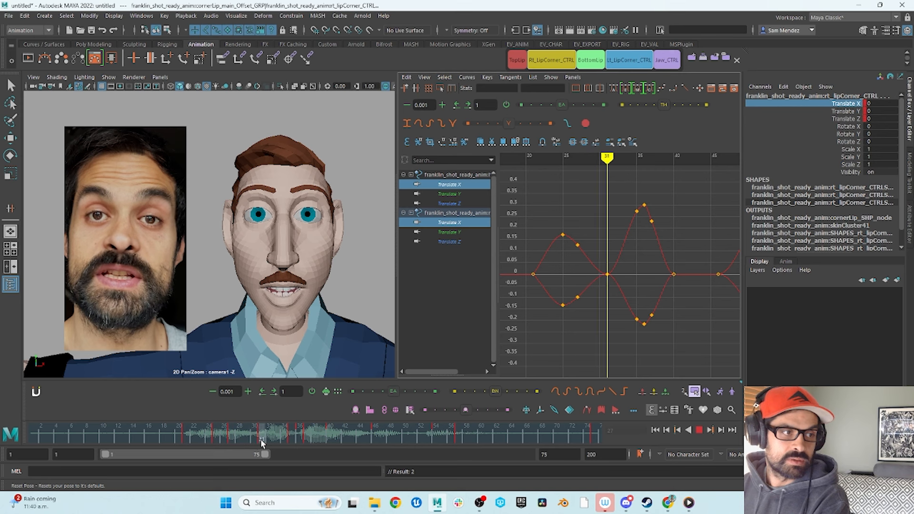
# Lower the left lip corner control's Translate X key at frame 31 to about -0.08.
pyautogui.click(848, 111)
pyautogui.click(847, 105)
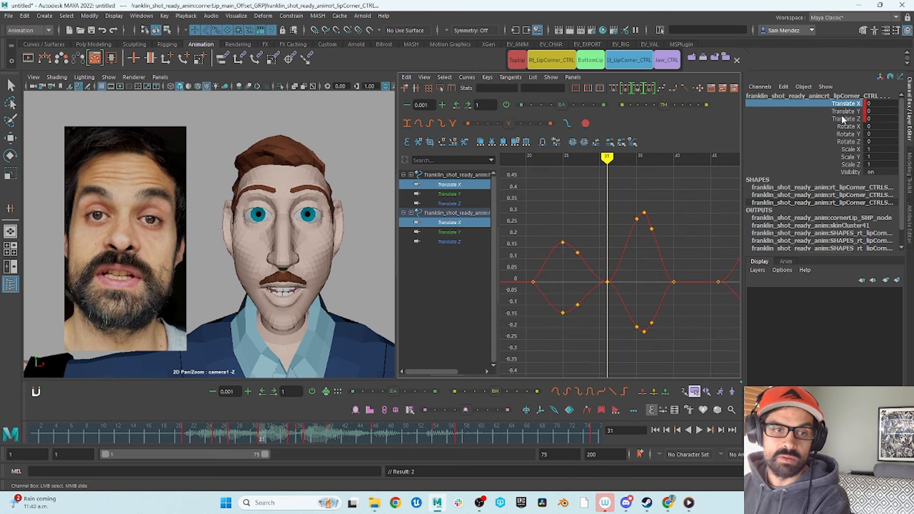
pyautogui.click(465, 185)
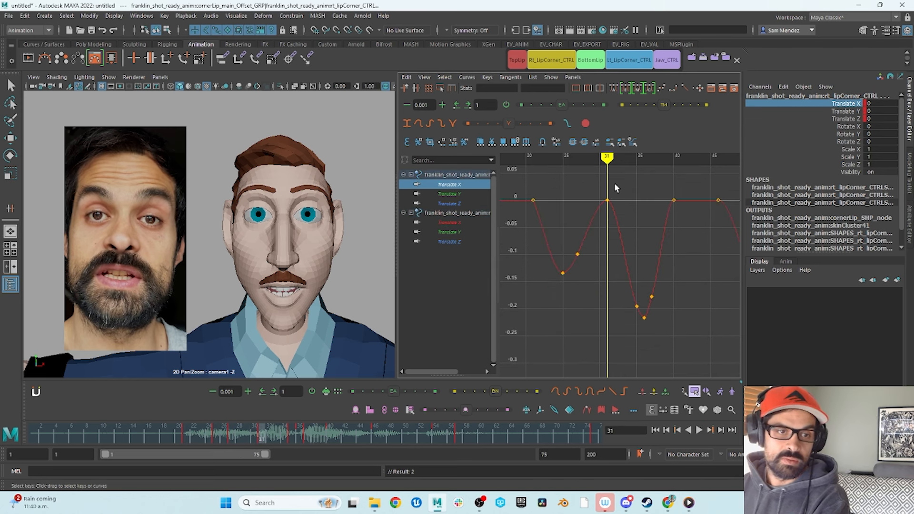
pyautogui.press('w')
pyautogui.moveTo(615, 188); pyautogui.dragTo(601, 218)
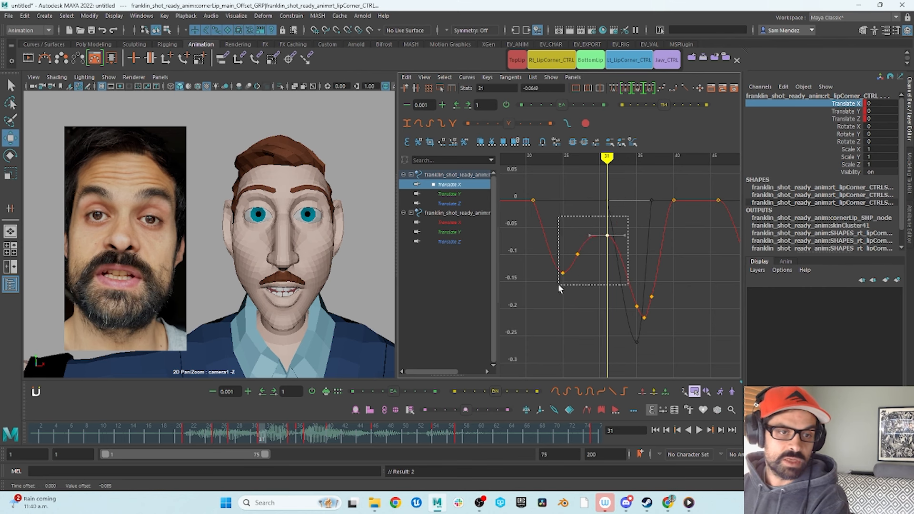
pyautogui.moveTo(560, 289); pyautogui.dragTo(560, 288)
pyautogui.click(578, 255)
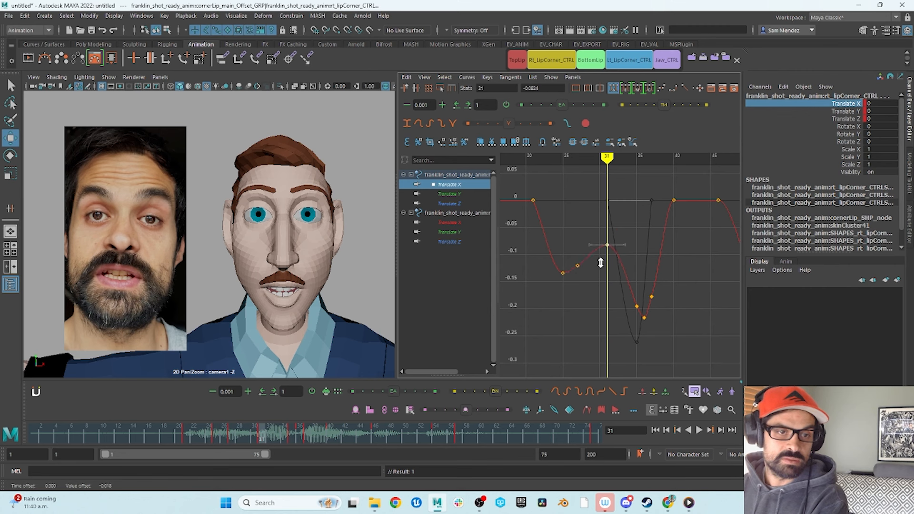
# Raise the right lip corner control's Translate X keys to about 0.113 at frame 31 and 0.158 at frame 27, and review the mouth.
pyautogui.click(464, 224)
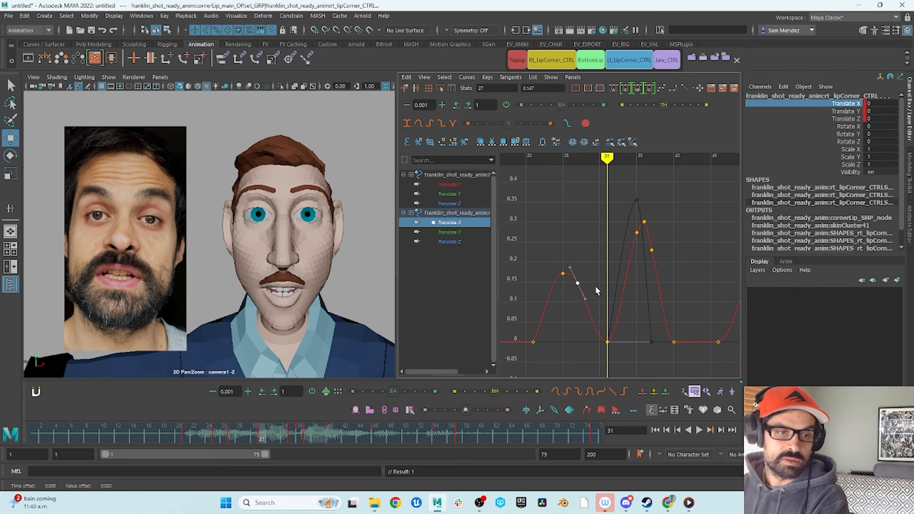
pyautogui.moveTo(603, 358); pyautogui.dragTo(603, 351)
pyautogui.moveTo(603, 324); pyautogui.dragTo(603, 295, button='middle')
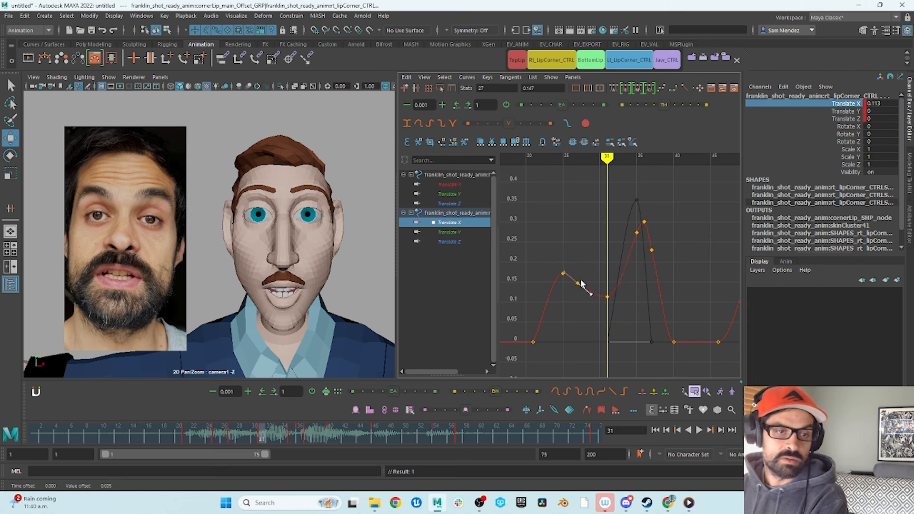
pyautogui.moveTo(223, 430); pyautogui.dragTo(211, 439)
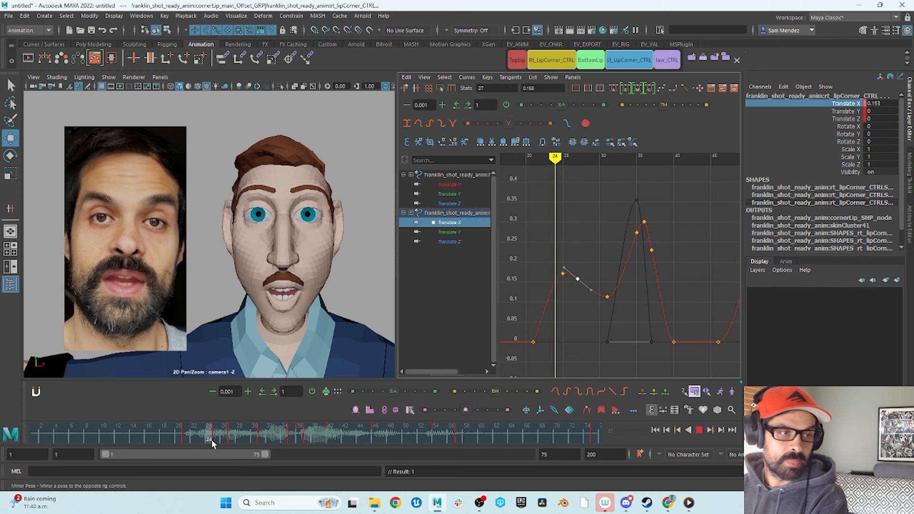
pyautogui.hotkey('alt', 'v')
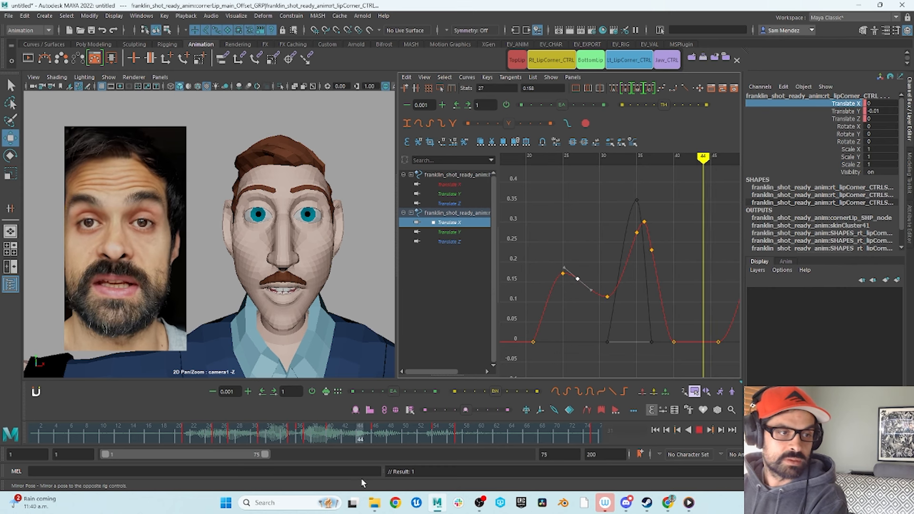
pyautogui.moveTo(497, 474); pyautogui.dragTo(216, 490)
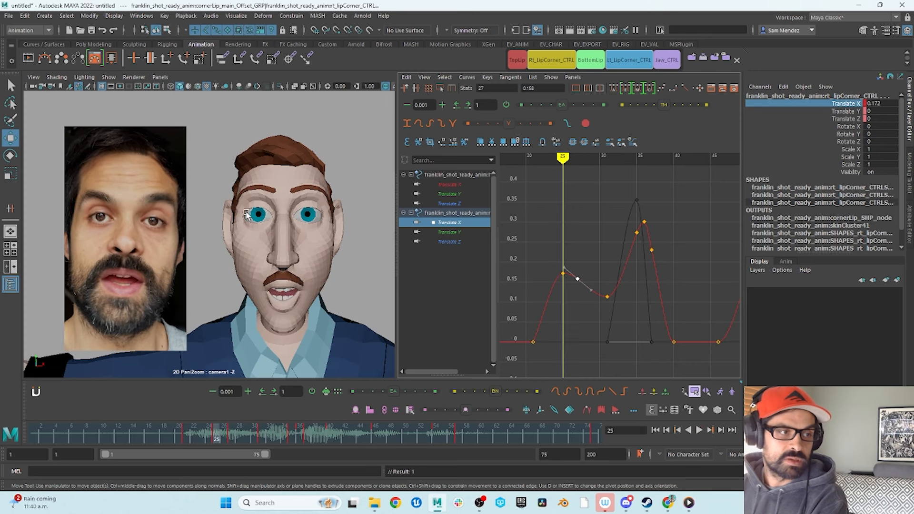
# Display the rig's control curves without the mesh and frame the first mid tongue control in the perspective view.
pyautogui.hotkey('alt', '1')
pyautogui.hotkey('alt', '1')
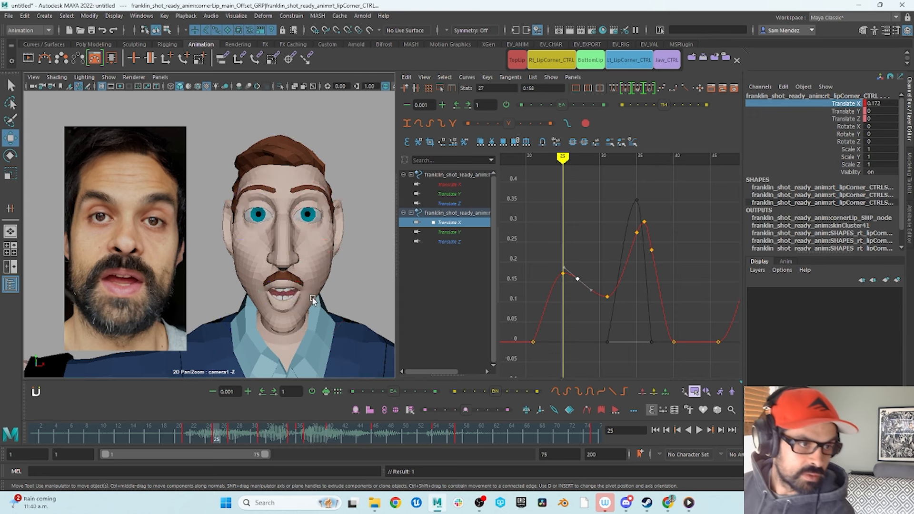
pyautogui.hotkey('alt', '2')
pyautogui.hotkey('alt', '1')
pyautogui.click(340, 281)
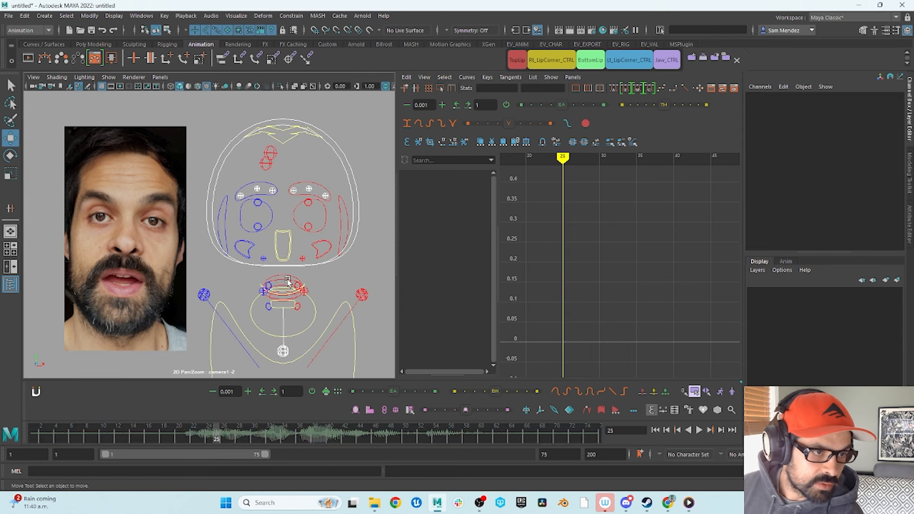
pyautogui.click(287, 279)
pyautogui.press('space')
pyautogui.moveTo(288, 282); pyautogui.dragTo(316, 263)
pyautogui.press('f')
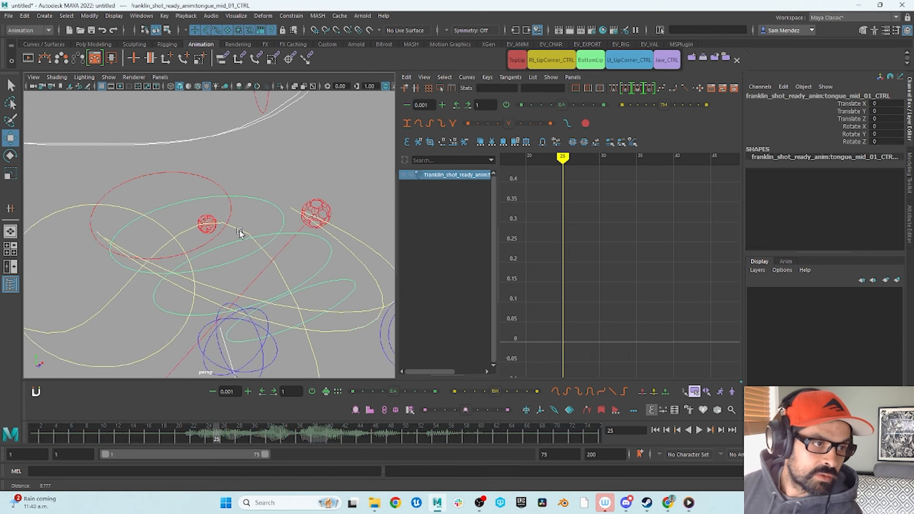
# Turn on manipulator display in the perspective view and try rotating the bottom teeth control about X.
pyautogui.moveTo(239, 230)
pyautogui.keyDown('alt'); pyautogui.mouseDown()
pyautogui.moveTo(250, 217)
pyautogui.moveTo(228, 216)
pyautogui.moveTo(239, 227)
pyautogui.mouseUp(); pyautogui.keyUp('alt')
pyautogui.click(249, 216)
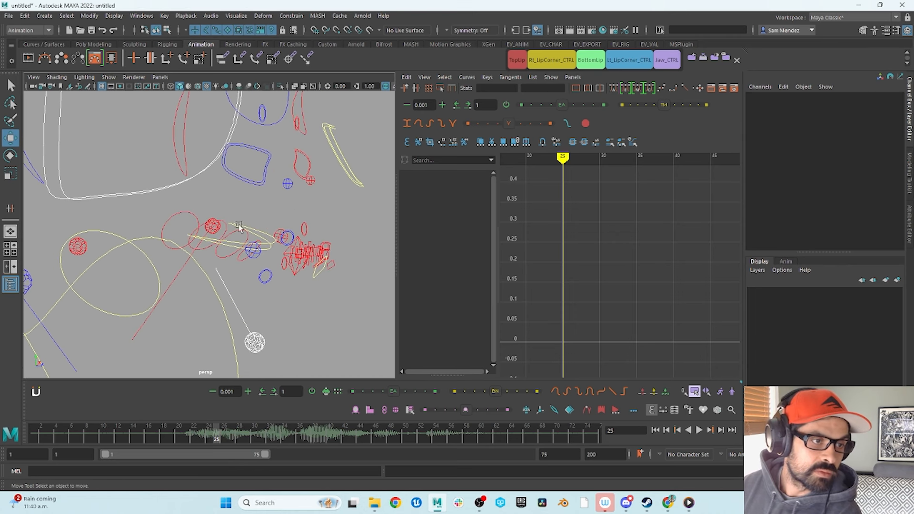
pyautogui.click(271, 243)
pyautogui.hotkey('alt', '1')
pyautogui.keyDown('alt'); pyautogui.moveTo(299, 258); pyautogui.dragTo(266, 238); pyautogui.keyUp('alt')
pyautogui.press('e')
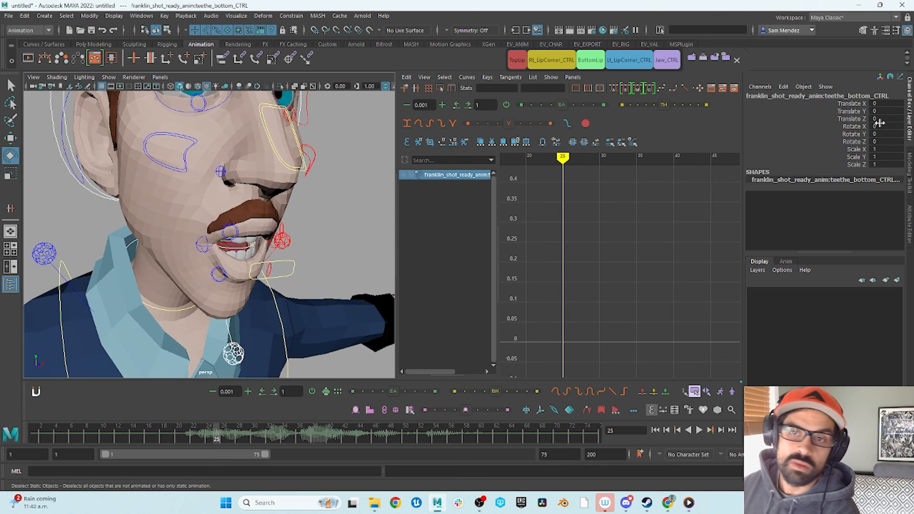
pyautogui.click(110, 77)
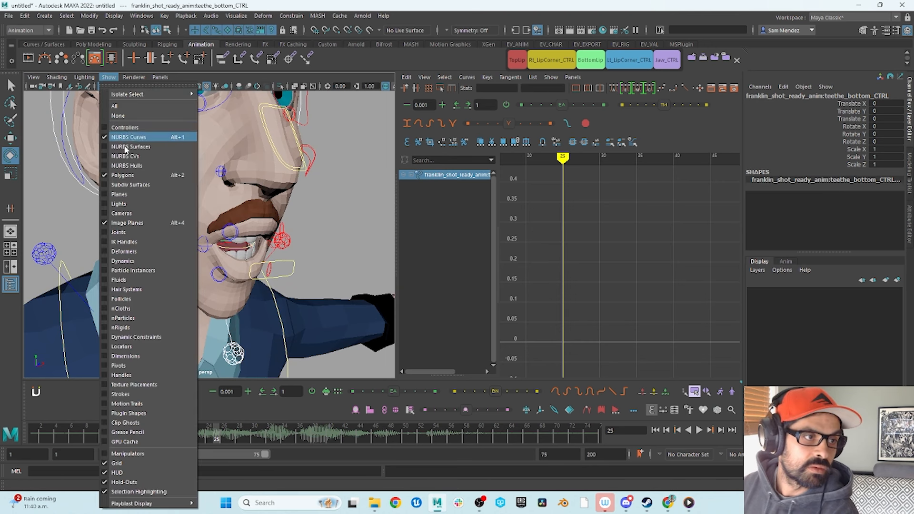
pyautogui.click(139, 458)
pyautogui.moveTo(255, 232); pyautogui.dragTo(267, 244)
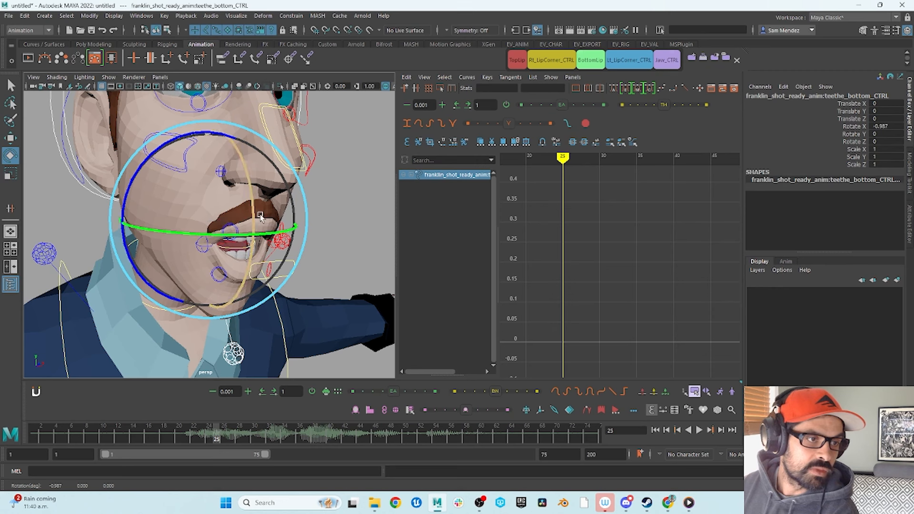
pyautogui.hotkey('ctrl', 'z')
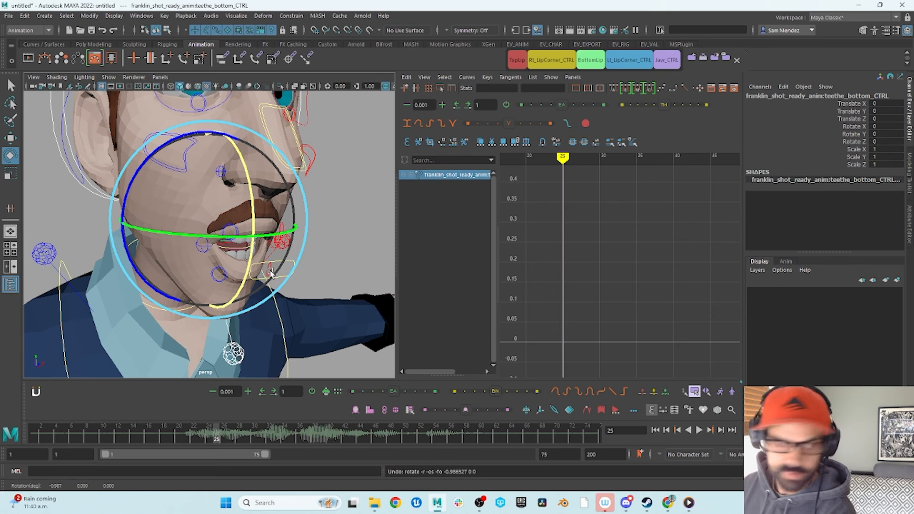
# Create one selection set containing the tongue root control and all three mid tongue controls.
pyautogui.hotkey('alt', '1')
pyautogui.hotkey('alt', '1')
pyautogui.hotkey('alt', '1')
pyautogui.keyDown('alt'); pyautogui.moveTo(260, 273); pyautogui.dragTo(278, 259); pyautogui.keyUp('alt')
pyautogui.click(359, 210)
pyautogui.click(269, 239)
pyautogui.press('w')
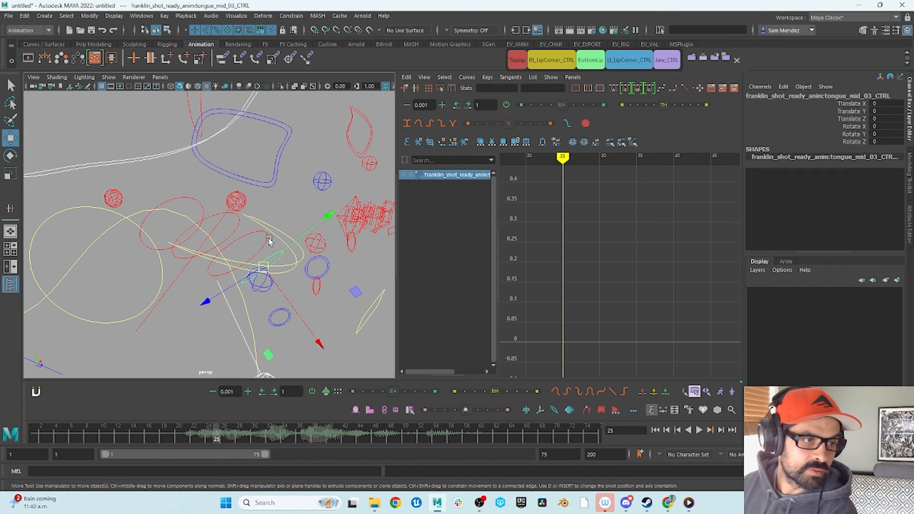
pyautogui.keyDown('shift'); pyautogui.click(256, 232); pyautogui.keyUp('shift')
pyautogui.keyDown('shift'); pyautogui.click(239, 215); pyautogui.keyUp('shift')
pyautogui.keyDown('shift'); pyautogui.click(193, 201); pyautogui.keyUp('shift')
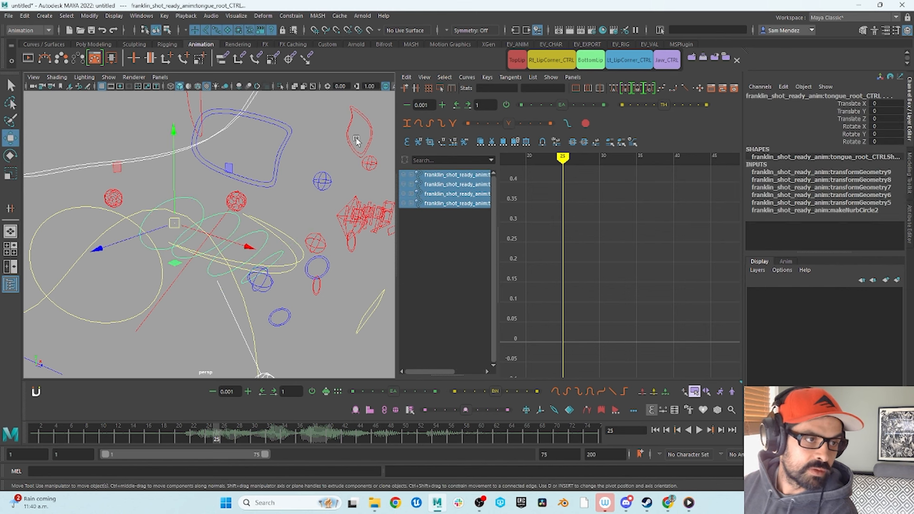
pyautogui.click(691, 59)
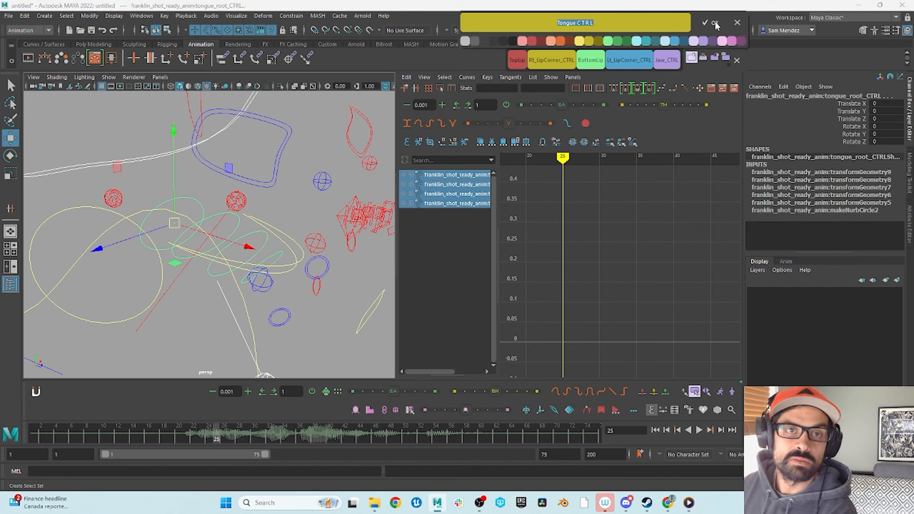
pyautogui.press('Return')
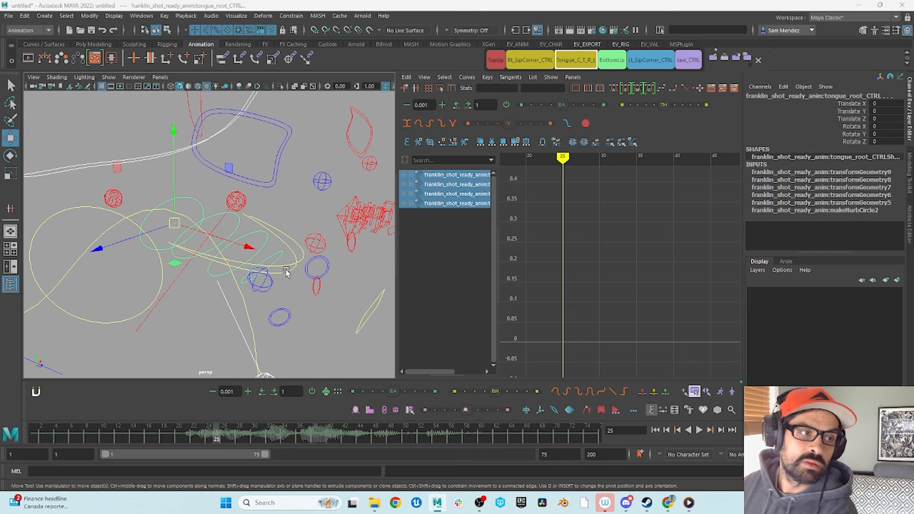
# Change the color of the selection set for all tongue controls to light pink.
pyautogui.click(210, 194)
pyautogui.click(202, 202)
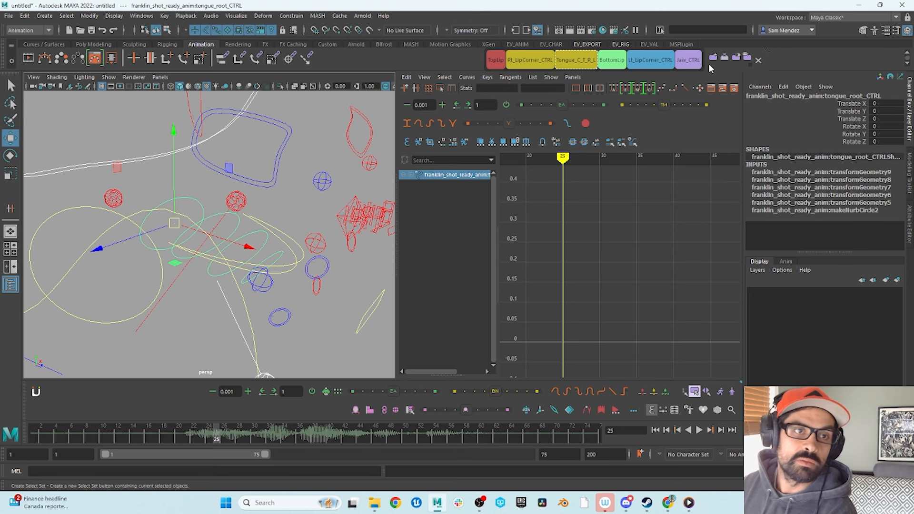
pyautogui.rightClick(576, 60)
pyautogui.click(616, 113)
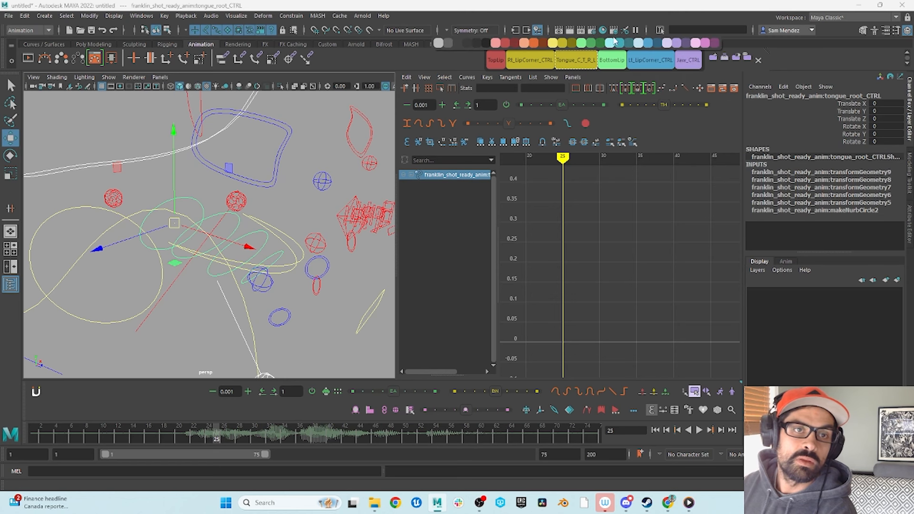
pyautogui.click(697, 43)
# Create a magenta selection set for the tongue root control alone.
pyautogui.click(210, 209)
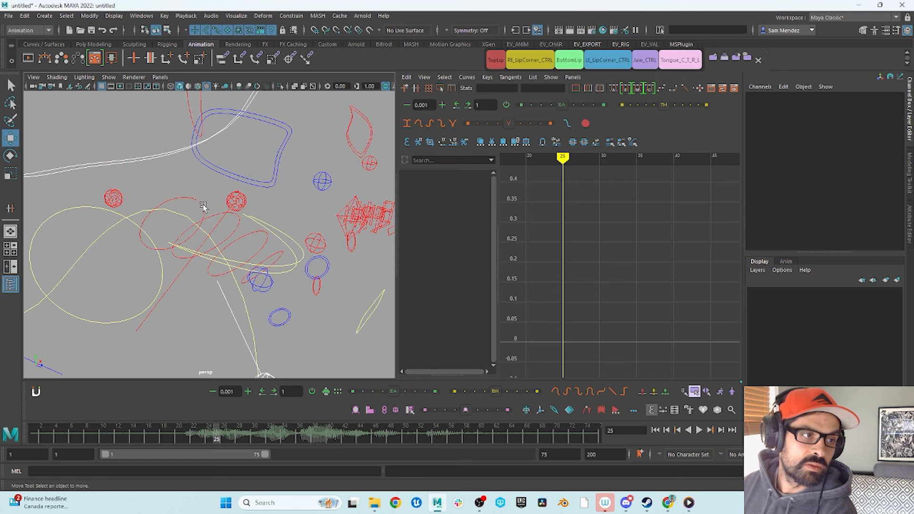
pyautogui.click(203, 203)
pyautogui.click(713, 59)
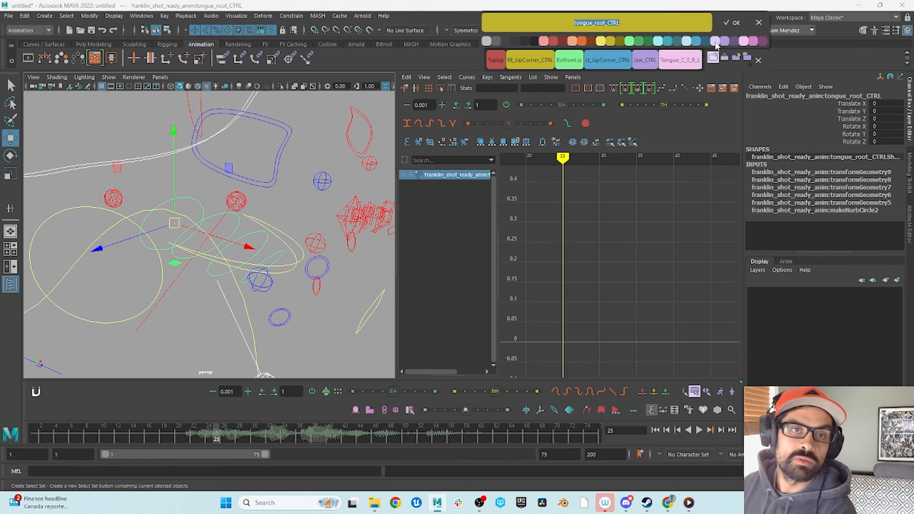
pyautogui.click(753, 42)
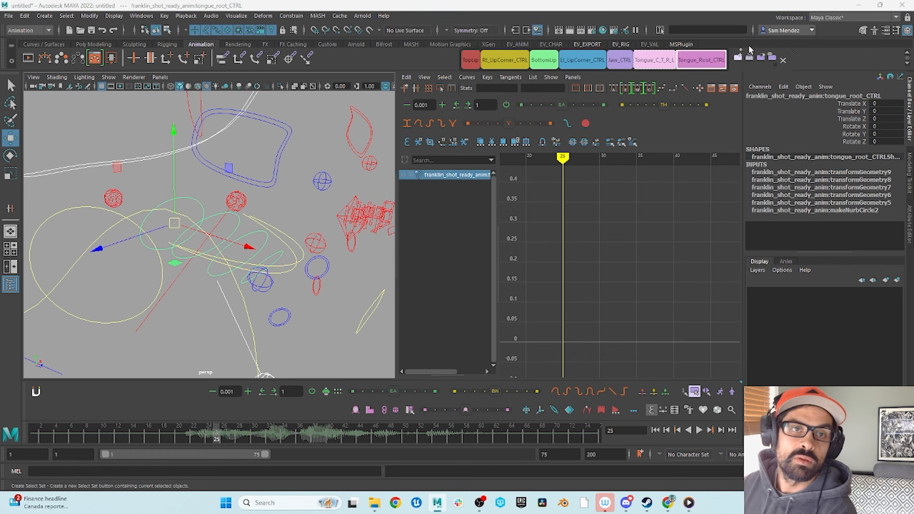
# Create a separate selection set for each of tongue_mid_01_CTRL, tongue_mid_02_CTRL and tongue_mid_03_CTRL, keeping the magenta color.
pyautogui.click(217, 217)
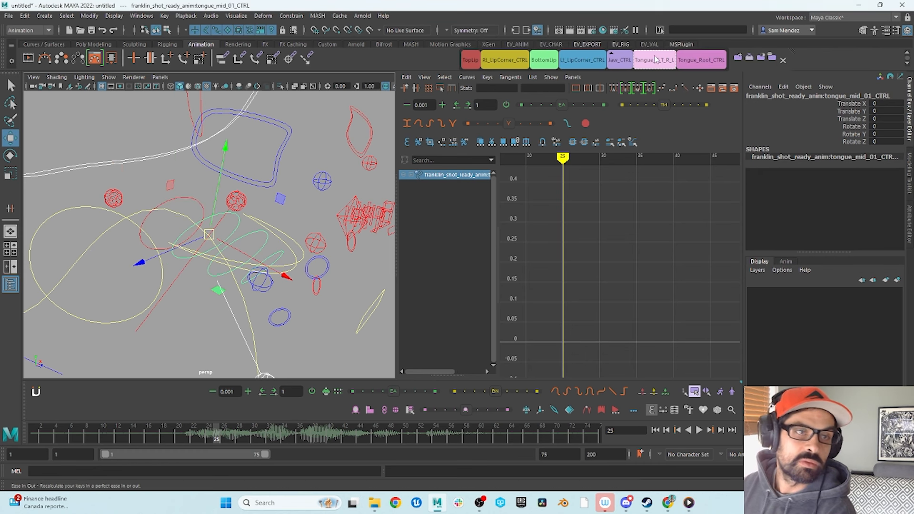
pyautogui.click(738, 58)
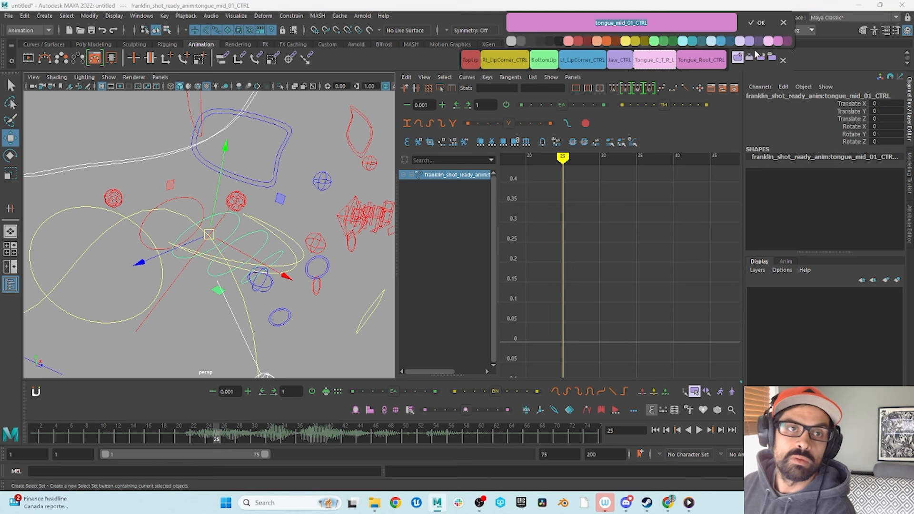
pyautogui.click(758, 23)
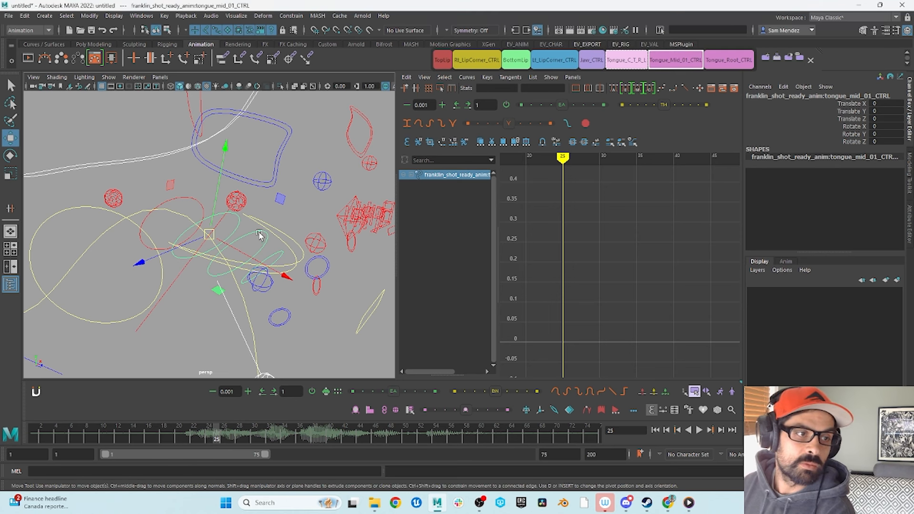
pyautogui.click(260, 235)
pyautogui.click(765, 57)
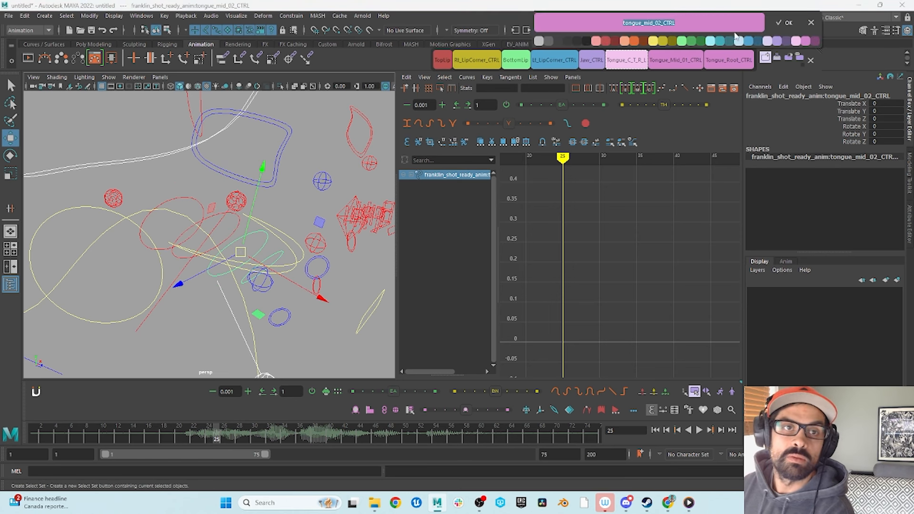
pyautogui.click(781, 24)
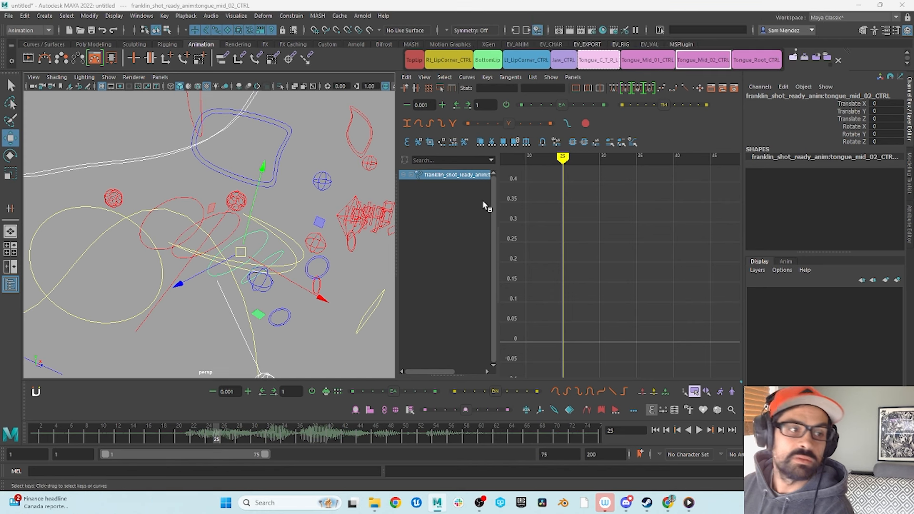
pyautogui.click(272, 256)
pyautogui.click(792, 58)
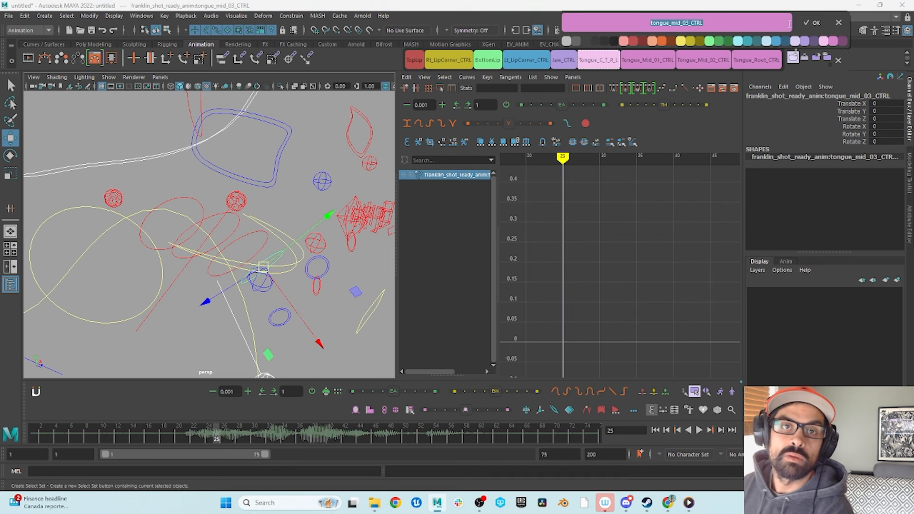
pyautogui.click(781, 24)
# Show the shaded character through camera1 with the rig controls hidden, and go to frame 23.
pyautogui.keyDown('alt'); pyautogui.moveTo(299, 283); pyautogui.dragTo(253, 298); pyautogui.keyUp('alt')
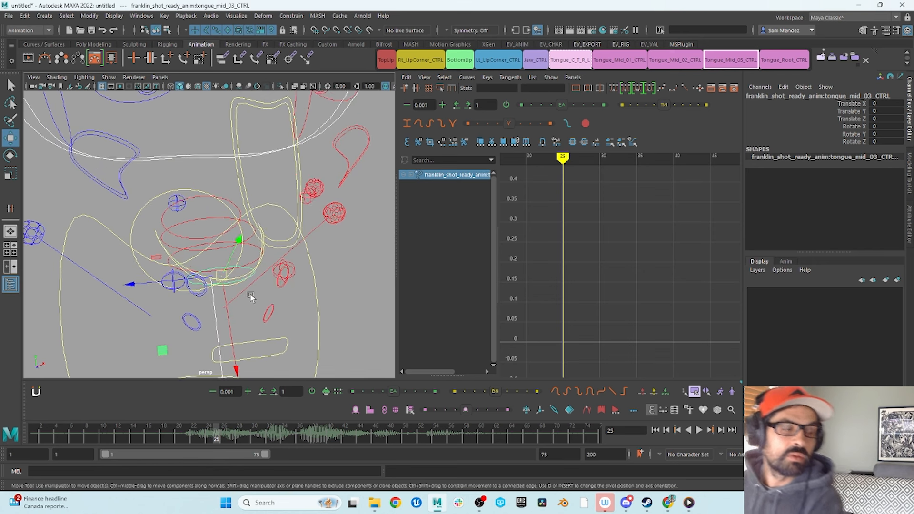
pyautogui.hotkey('alt', '1')
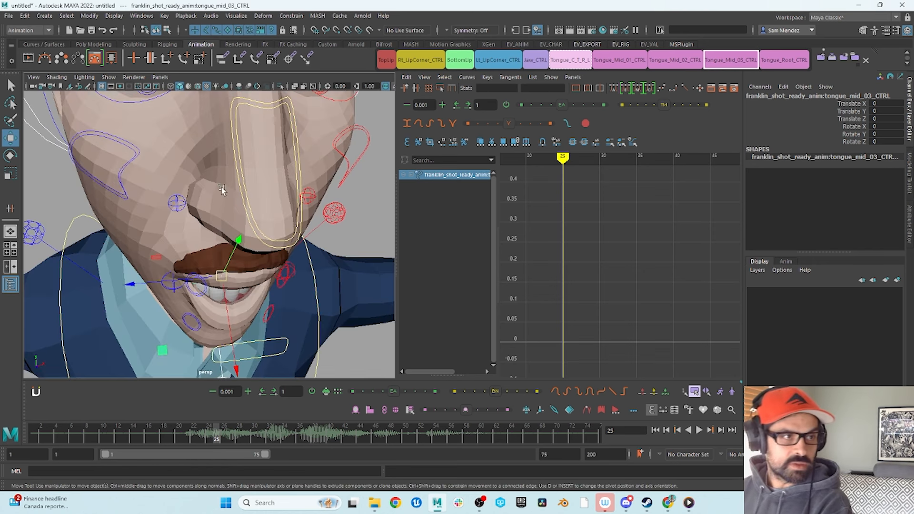
pyautogui.click(161, 77)
pyautogui.moveTo(185, 87)
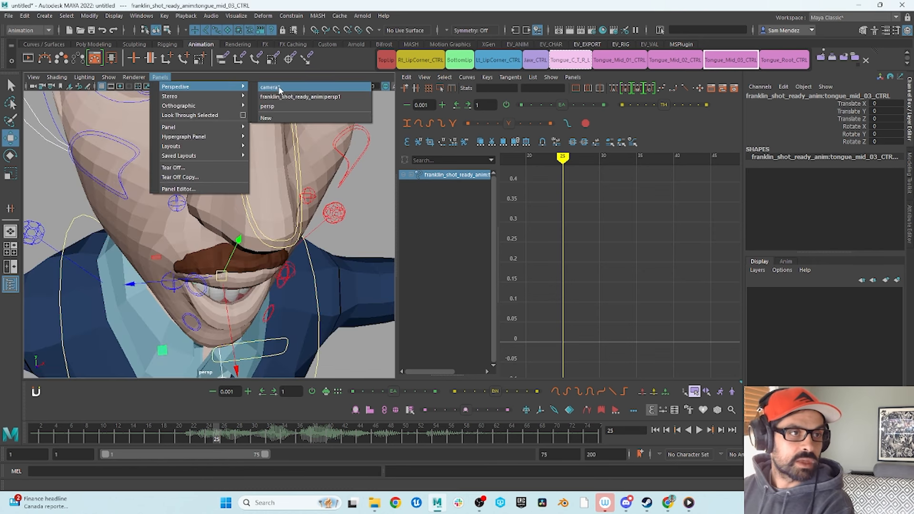
pyautogui.click(282, 95)
pyautogui.hotkey('alt', '1')
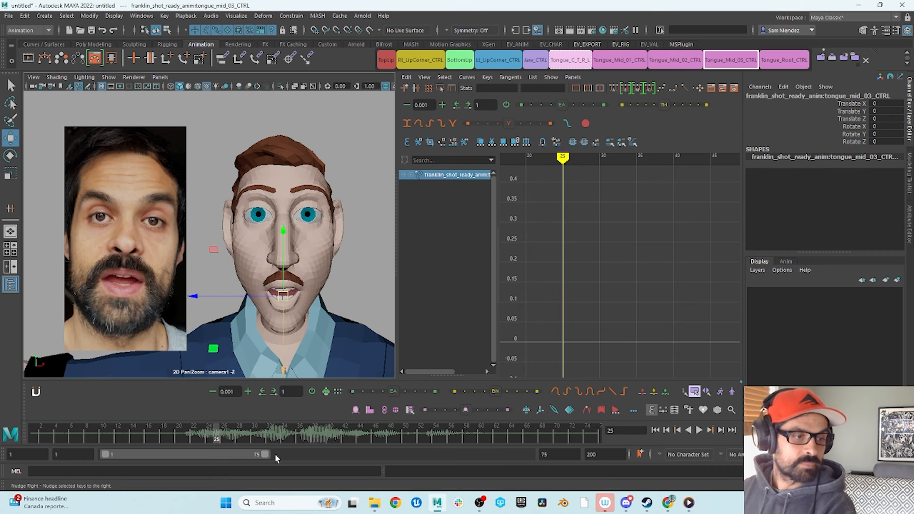
pyautogui.moveTo(217, 437)
pyautogui.mouseDown()
pyautogui.moveTo(160, 437)
pyautogui.moveTo(211, 449)
pyautogui.moveTo(167, 438)
pyautogui.moveTo(199, 449)
pyautogui.mouseUp()
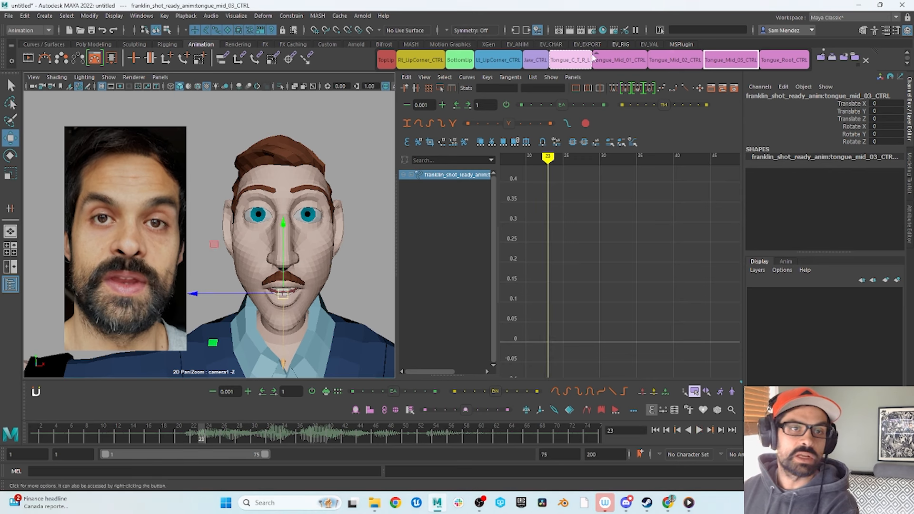
# Raise the bottom lip controls' Translate Y keys at frames 22 and 24, bringing the frame 24 key to about -0.031.
pyautogui.click(462, 62)
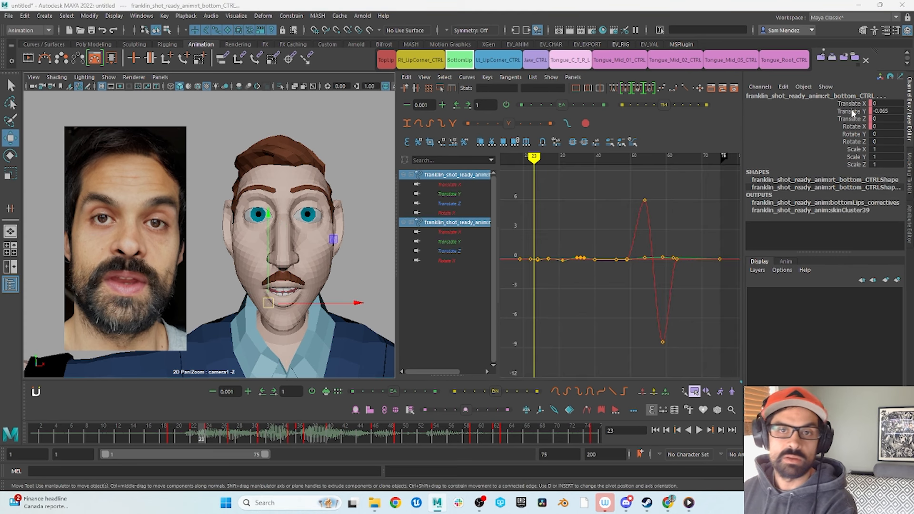
pyautogui.press('f')
pyautogui.keyDown('alt'); pyautogui.moveTo(548, 304); pyautogui.dragTo(601, 279, button='right'); pyautogui.keyUp('alt')
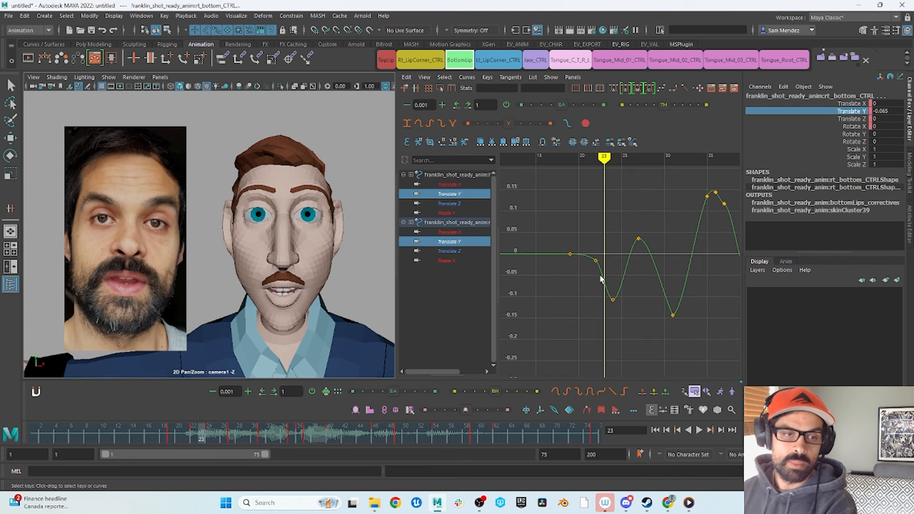
pyautogui.moveTo(599, 323); pyautogui.dragTo(600, 320)
pyautogui.press('w')
pyautogui.moveTo(604, 286); pyautogui.dragTo(608, 262, button='middle')
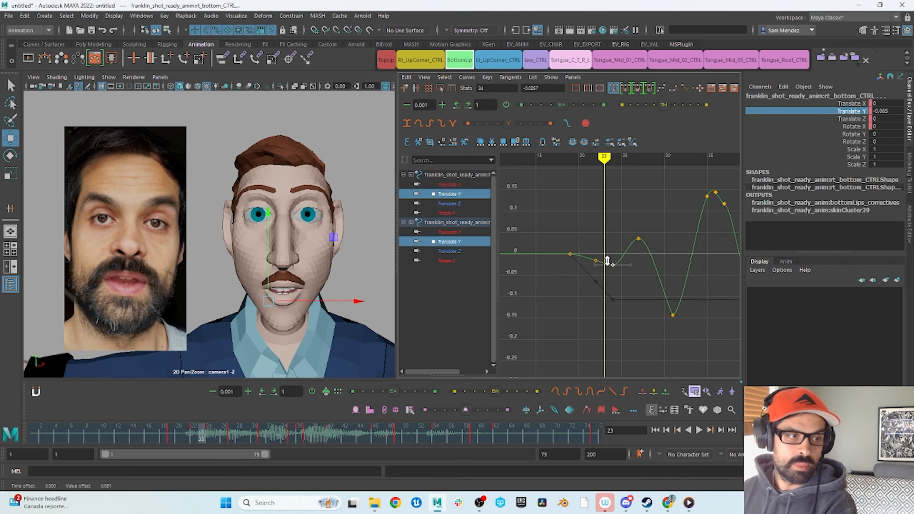
pyautogui.hotkey('ctrl', 'z')
pyautogui.moveTo(554, 240); pyautogui.dragTo(599, 273)
pyautogui.press('r')
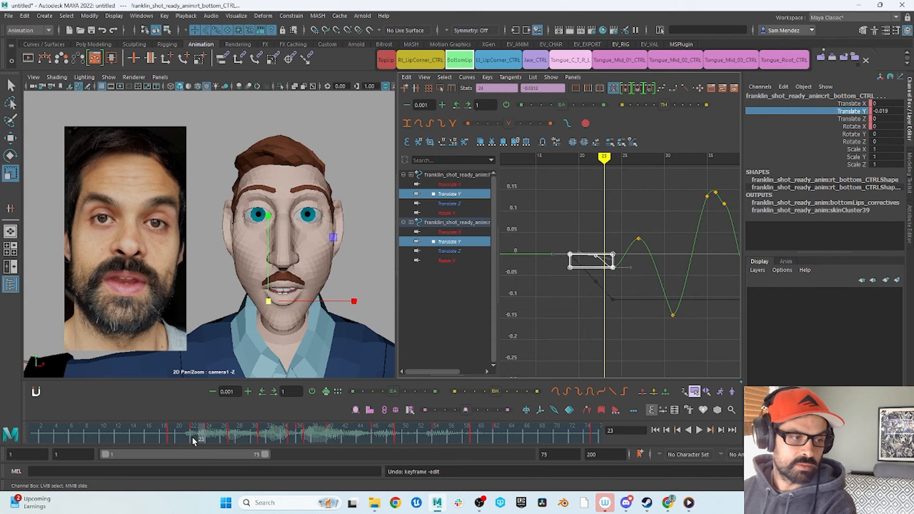
pyautogui.moveTo(192, 436); pyautogui.dragTo(194, 456)
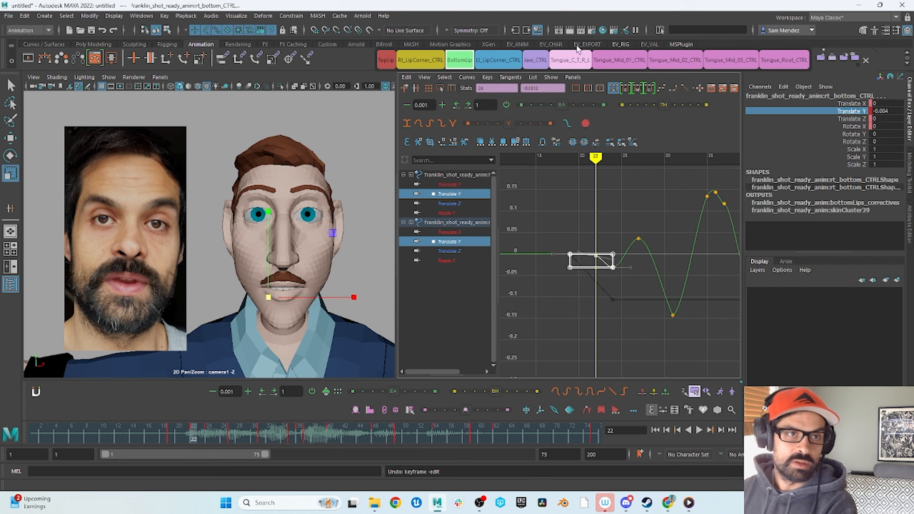
# Select all tongue controls and key their Translate Y at frame 22.
pyautogui.click(576, 62)
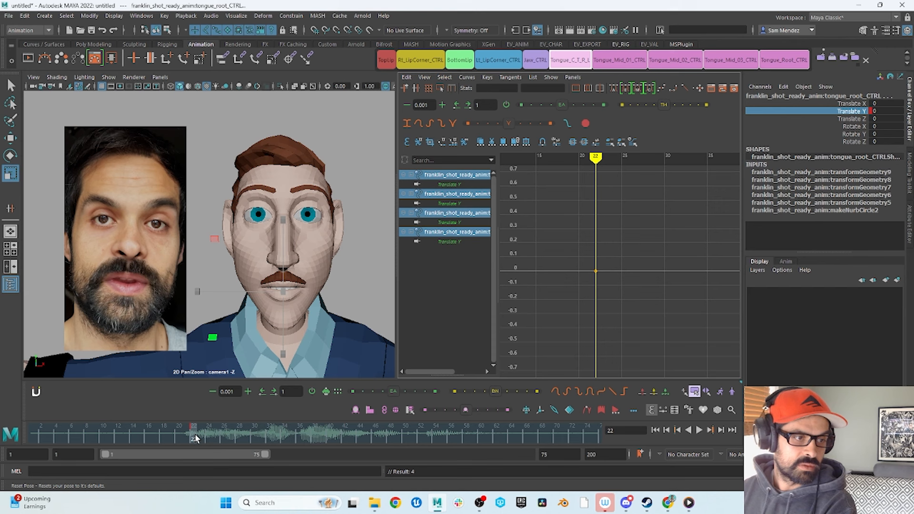
pyautogui.moveTo(195, 440)
pyautogui.mouseDown()
pyautogui.moveTo(225, 442)
pyautogui.moveTo(218, 441)
pyautogui.mouseUp()
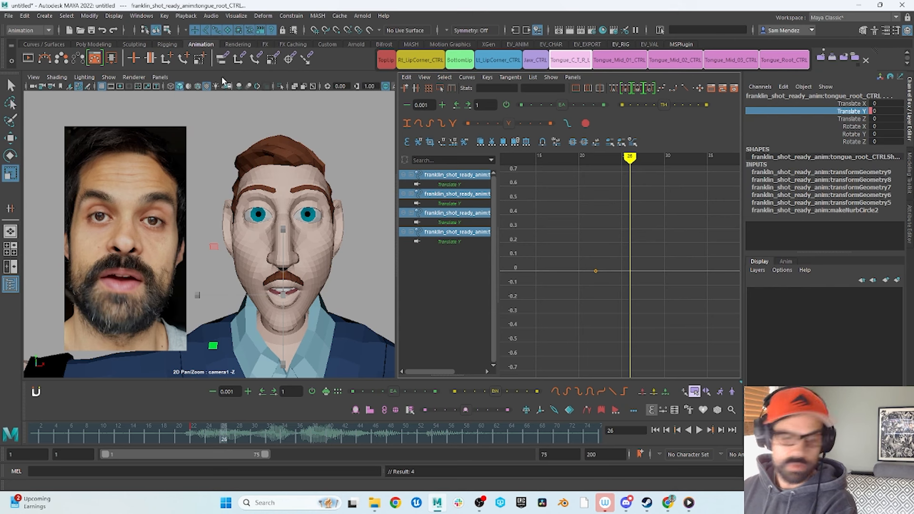
# Switch to the perspective view and display only the rig controls, seen from the side of the mouth.
pyautogui.press('4')
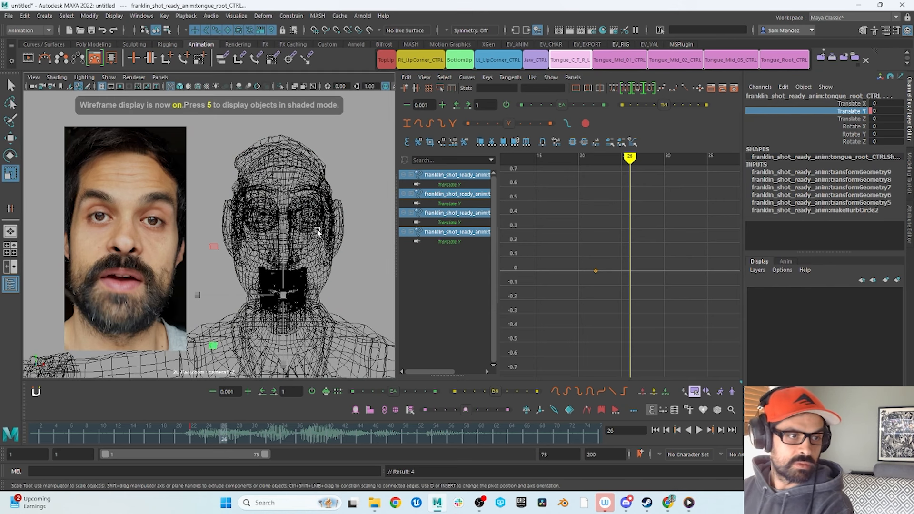
pyautogui.press('5')
pyautogui.scroll(5, 304, 269)
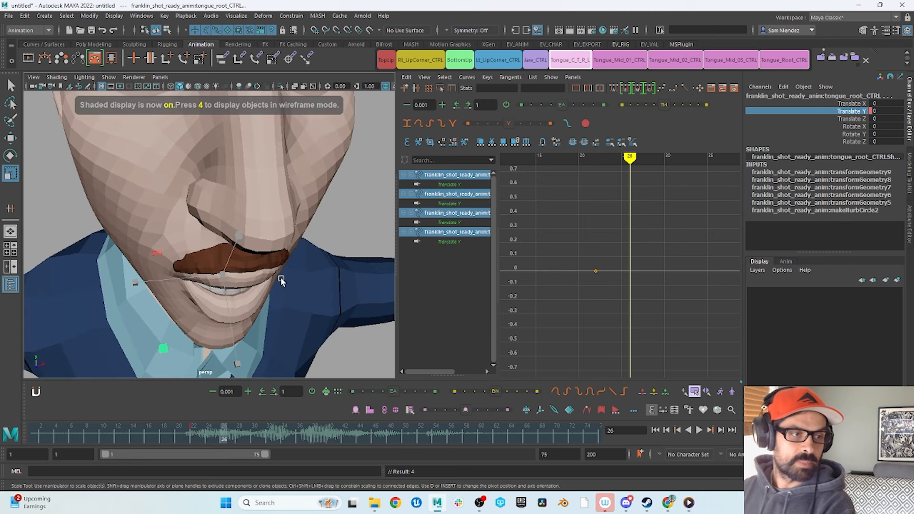
pyautogui.moveTo(281, 277)
pyautogui.keyDown('alt'); pyautogui.mouseDown()
pyautogui.moveTo(312, 253)
pyautogui.moveTo(316, 262)
pyautogui.moveTo(291, 267)
pyautogui.mouseUp(); pyautogui.keyUp('alt')
pyautogui.hotkey('alt', '1')
pyautogui.hotkey('alt', '1')
pyautogui.hotkey('alt', '2')
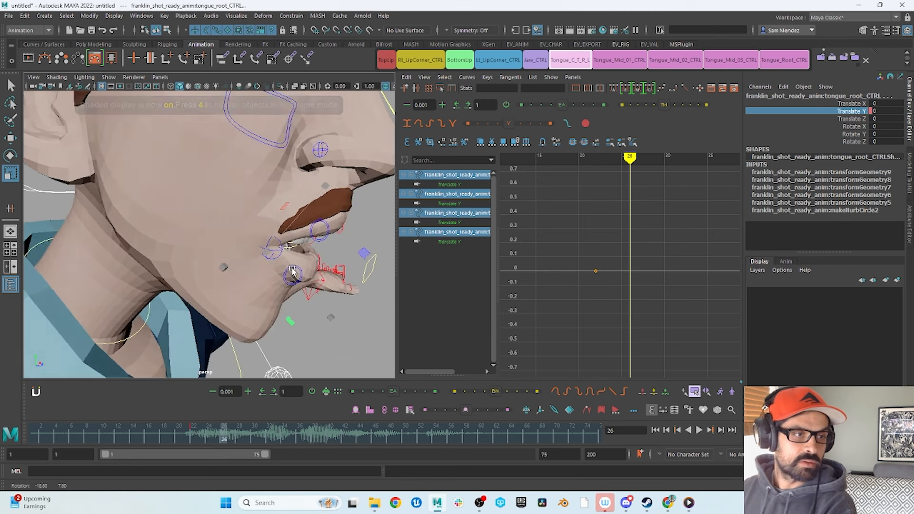
pyautogui.hotkey('alt', '1')
# Rotate the tongue root control to about 7.447 in Rotate Z at frame 22.
pyautogui.click(234, 201)
pyautogui.click(193, 214)
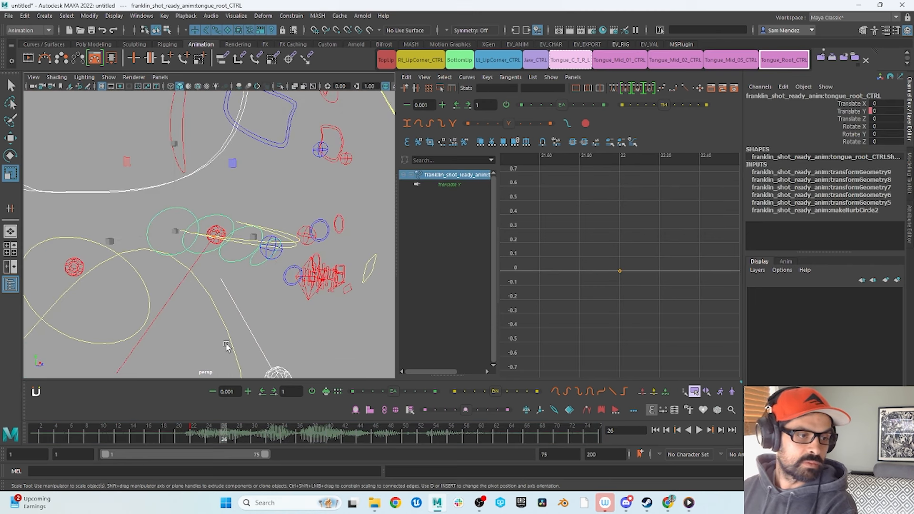
pyautogui.click(189, 436)
pyautogui.press('e')
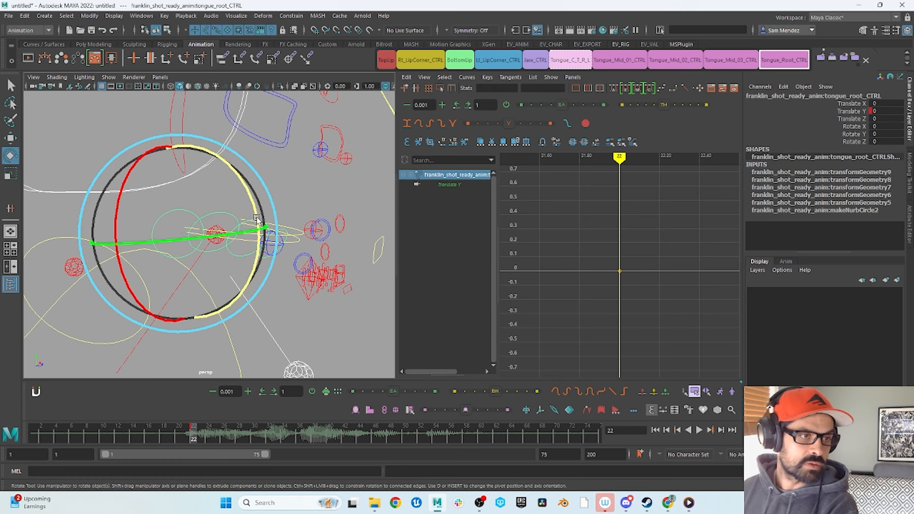
pyautogui.moveTo(261, 229)
pyautogui.mouseDown()
pyautogui.moveTo(254, 208)
pyautogui.moveTo(272, 230)
pyautogui.moveTo(261, 228)
pyautogui.mouseUp()
pyautogui.hotkey('alt', '1')
pyautogui.hotkey('alt', '1')
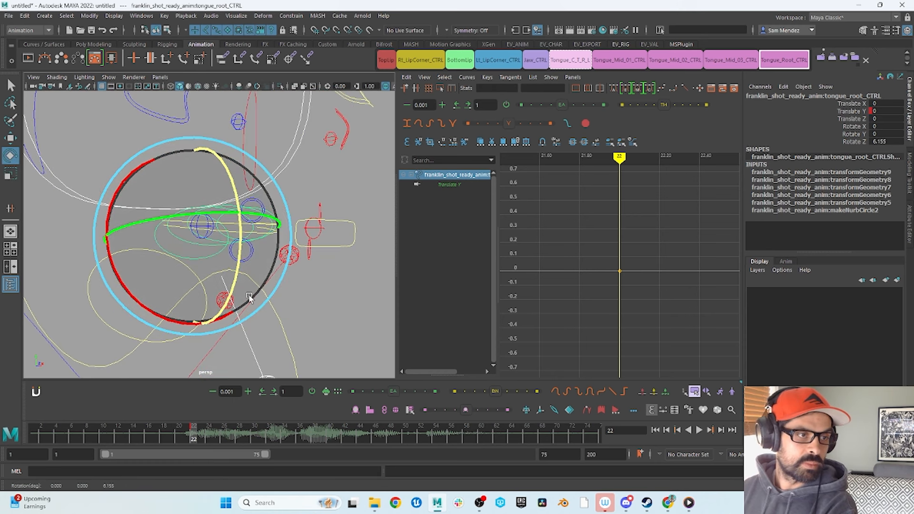
pyautogui.moveTo(195, 438); pyautogui.dragTo(208, 438)
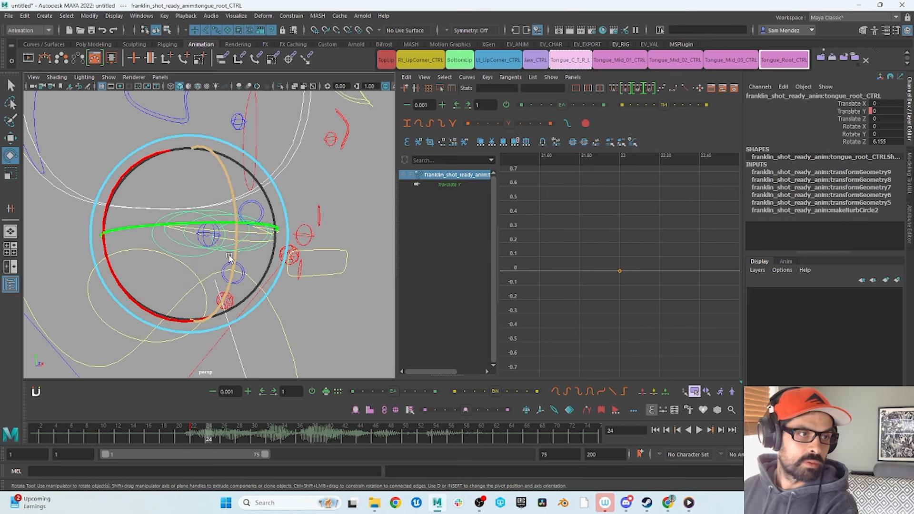
pyautogui.click(160, 76)
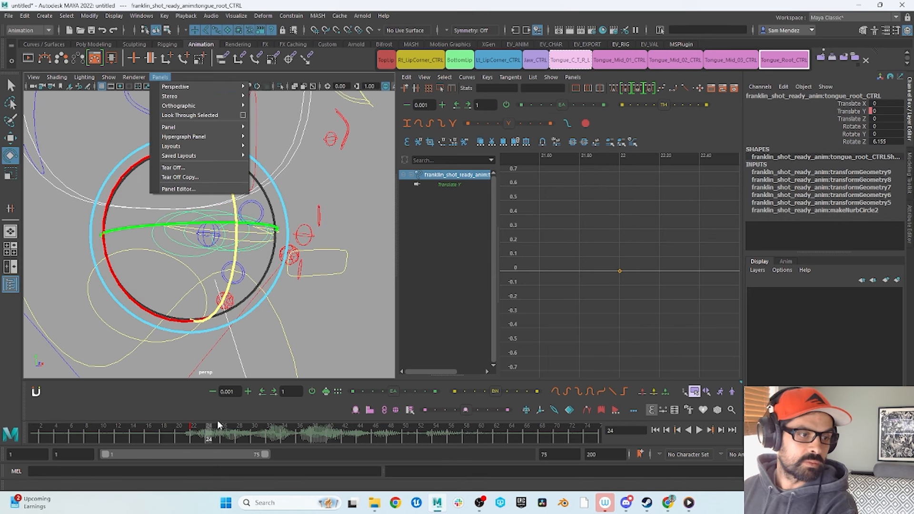
pyautogui.click(193, 440)
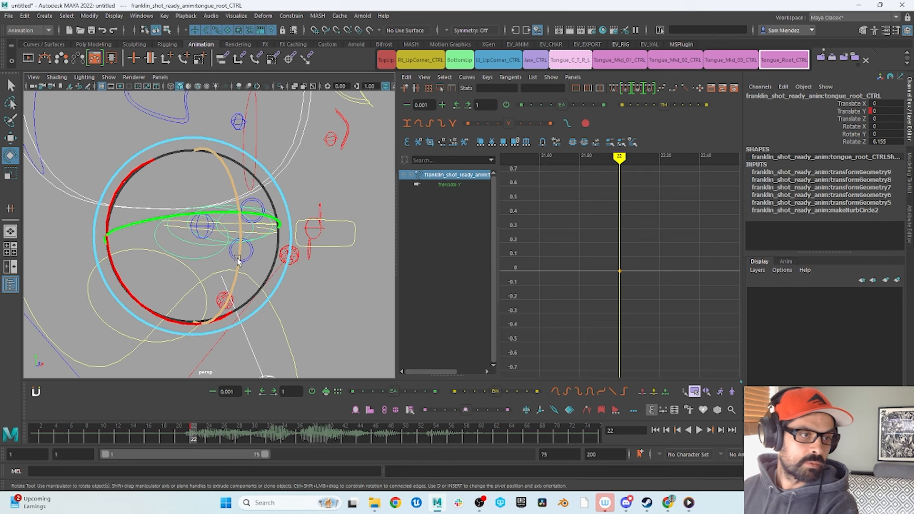
pyautogui.moveTo(238, 261); pyautogui.dragTo(240, 264)
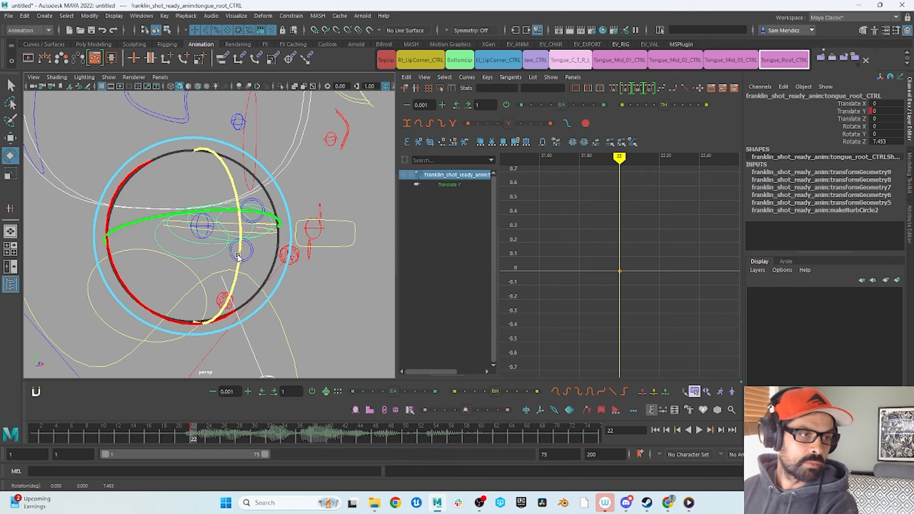
# Return the viewport to camera1 and play back the mouth opening between frames 22 and 25 against the reference.
pyautogui.click(160, 77)
pyautogui.moveTo(200, 86)
pyautogui.click(283, 89)
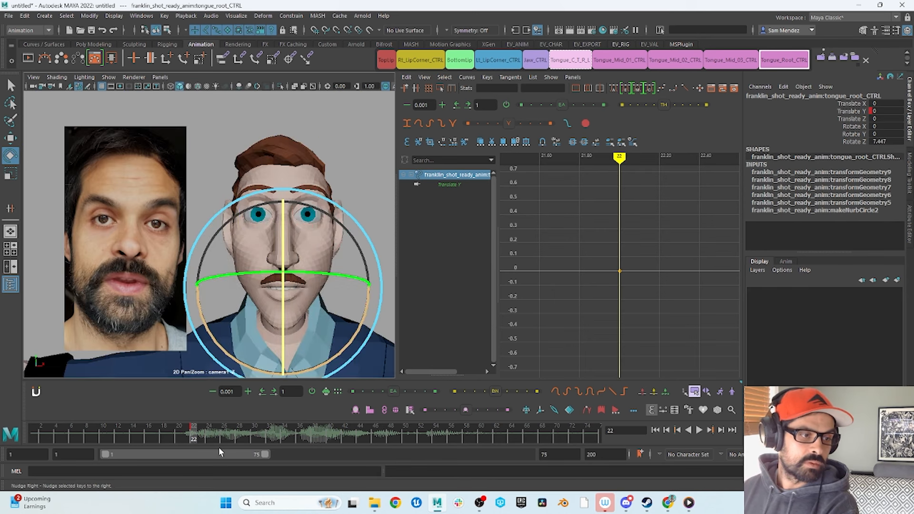
pyautogui.hotkey('alt', 'v')
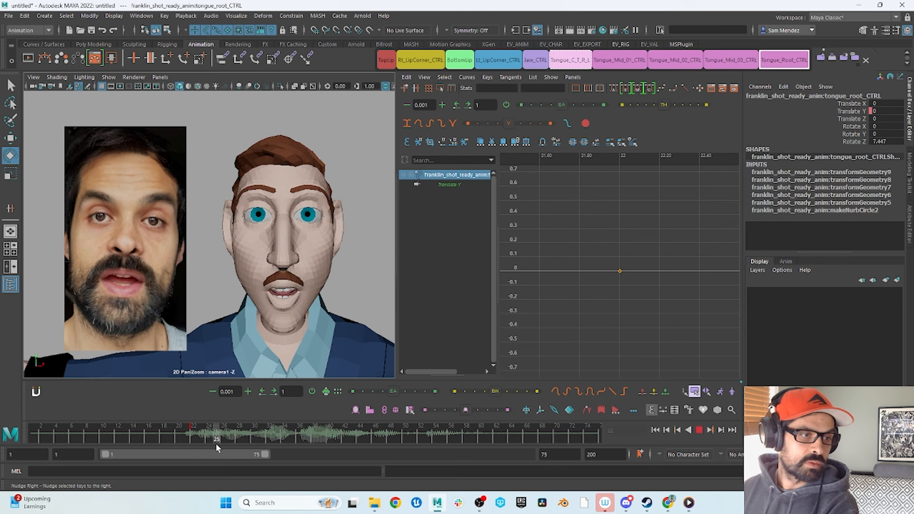
pyautogui.hotkey('alt', 'v')
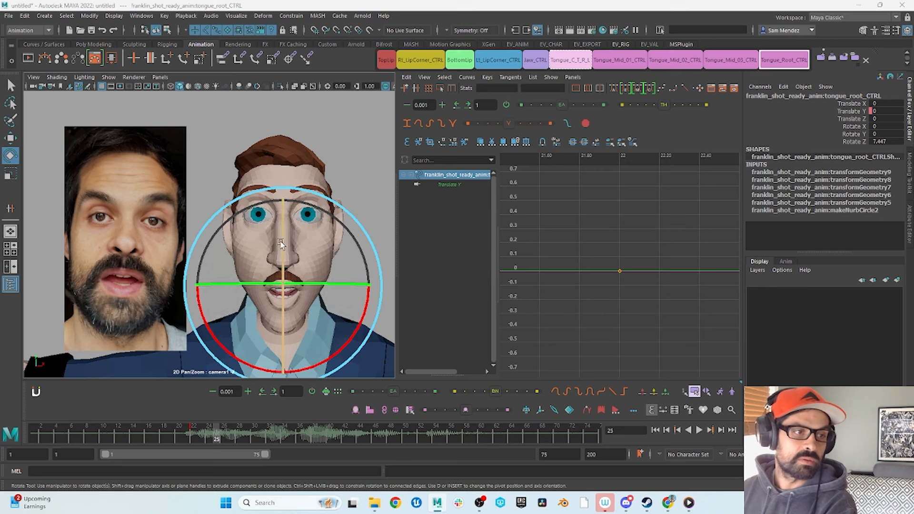
# Try rotating the tongue root control to about -4.346 in Rotate Z at frame 25.
pyautogui.moveTo(284, 245); pyautogui.dragTo(285, 263)
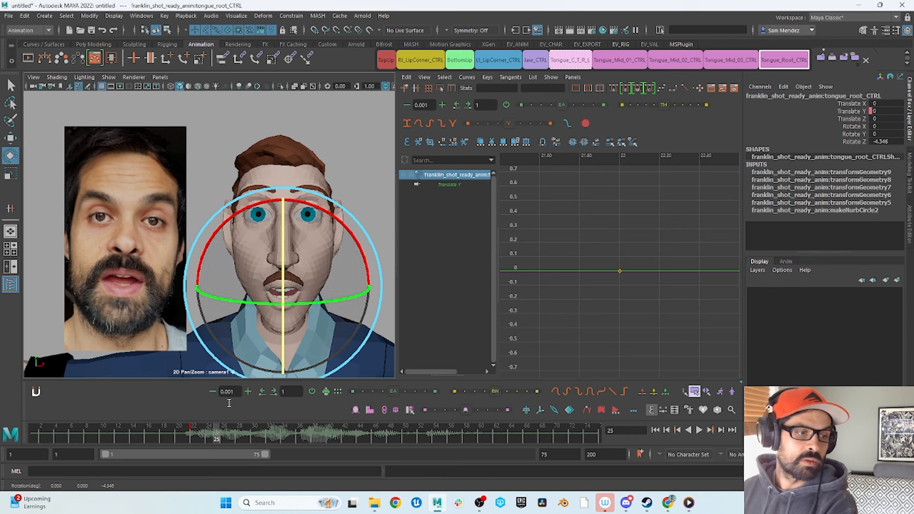
pyautogui.hotkey('ctrl', 'z')
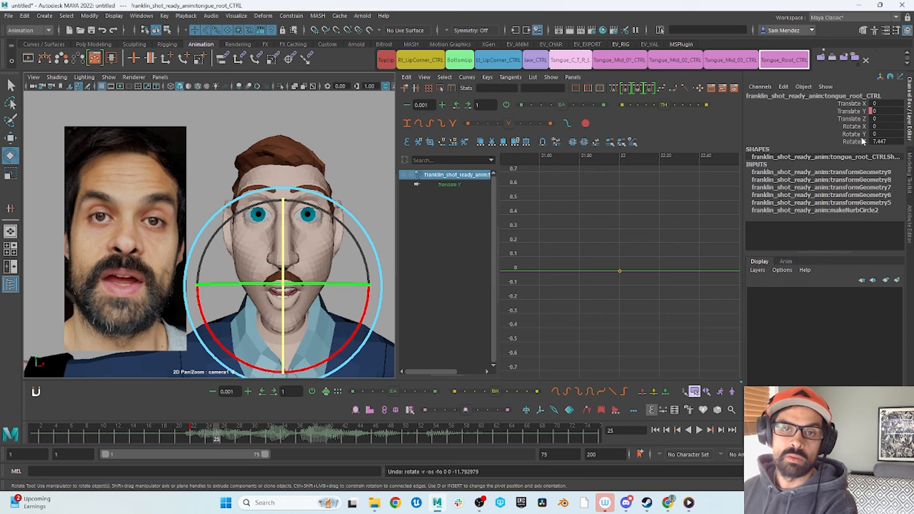
# Key all translate and rotate channels of the tongue root control at frames 25 and 22.
pyautogui.click(871, 141)
pyautogui.moveTo(854, 103); pyautogui.dragTo(860, 145)
pyautogui.moveTo(218, 429); pyautogui.dragTo(194, 438)
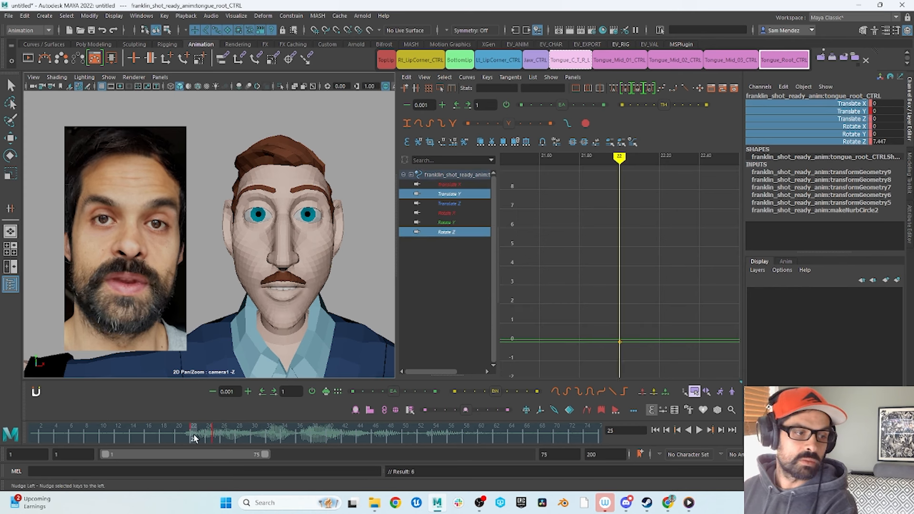
# Rotate the tongue root control down to about 0.242 in Rotate Z at frame 25.
pyautogui.click(215, 437)
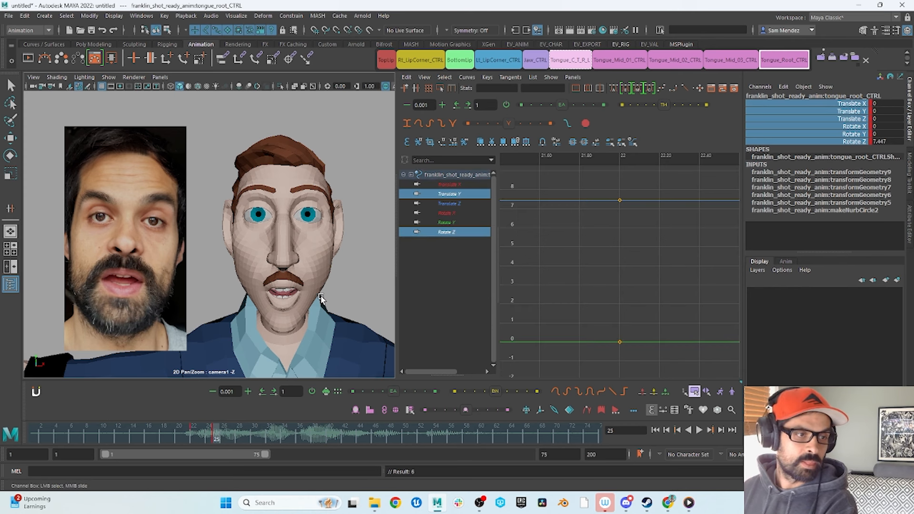
pyautogui.press('e')
pyautogui.moveTo(306, 284); pyautogui.dragTo(286, 318)
pyautogui.press('w')
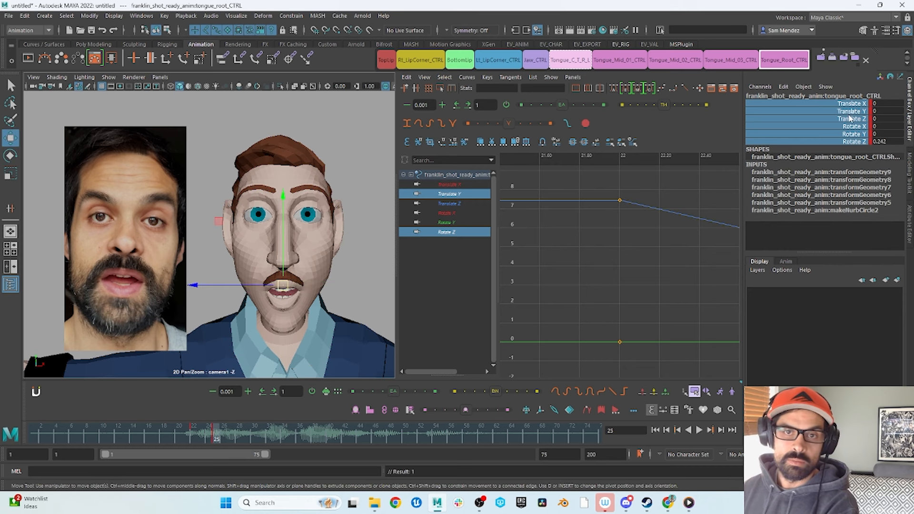
pyautogui.click(849, 117)
pyautogui.moveTo(308, 292); pyautogui.dragTo(331, 287, button='middle')
pyautogui.hotkey('ctrl', 'z')
# Adjust the tongue root control's Translate X to about -0.08 at frame 25.
pyautogui.click(853, 105)
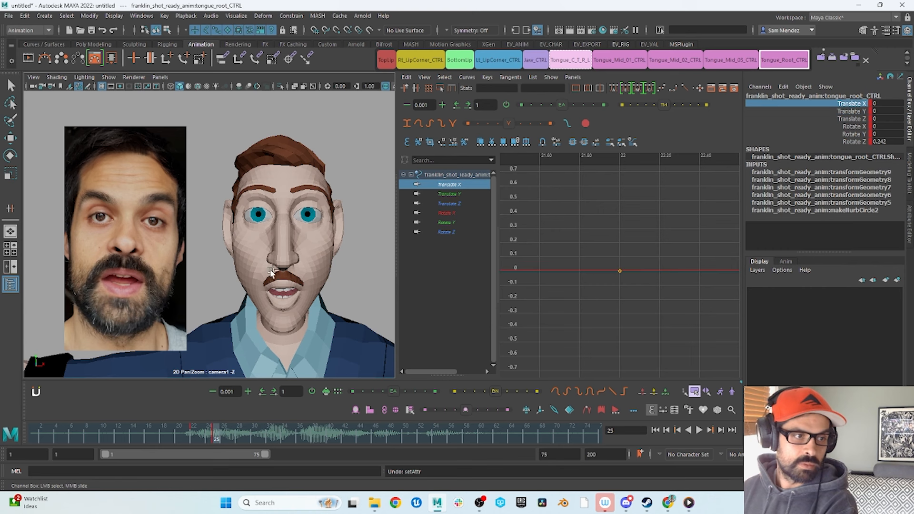
pyautogui.moveTo(274, 272); pyautogui.dragTo(301, 267, button='middle')
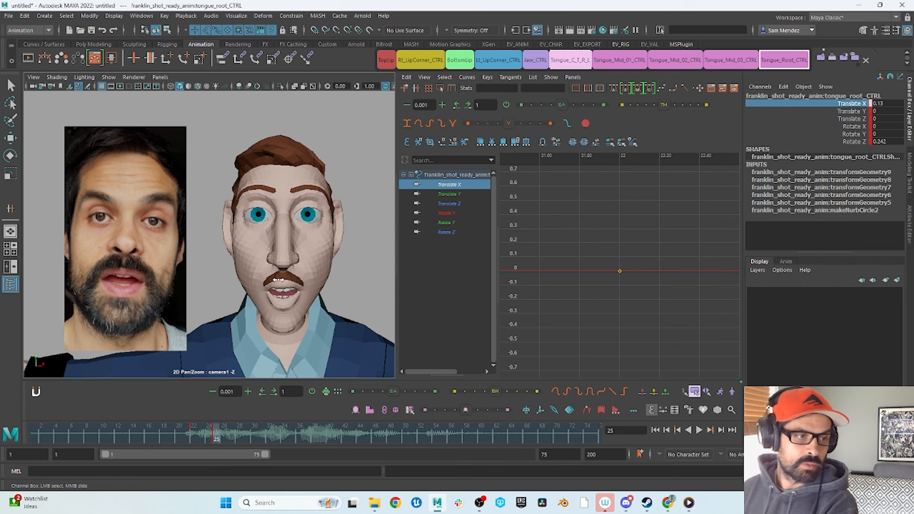
pyautogui.moveTo(272, 283); pyautogui.dragTo(259, 339, button='middle')
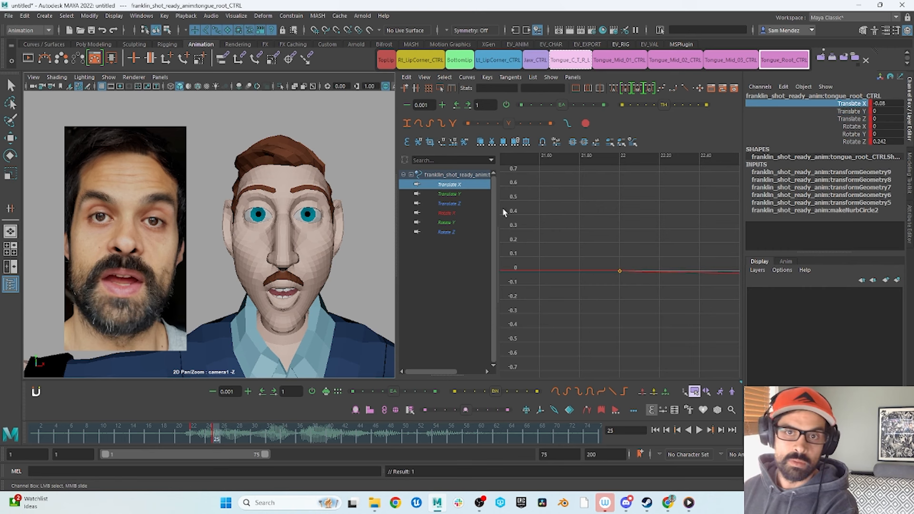
# Key Translate X on the three tongue mid controls and the tongue root control at frames 22 and 25.
pyautogui.moveTo(194, 436)
pyautogui.mouseDown()
pyautogui.moveTo(217, 439)
pyautogui.moveTo(194, 451)
pyautogui.mouseUp()
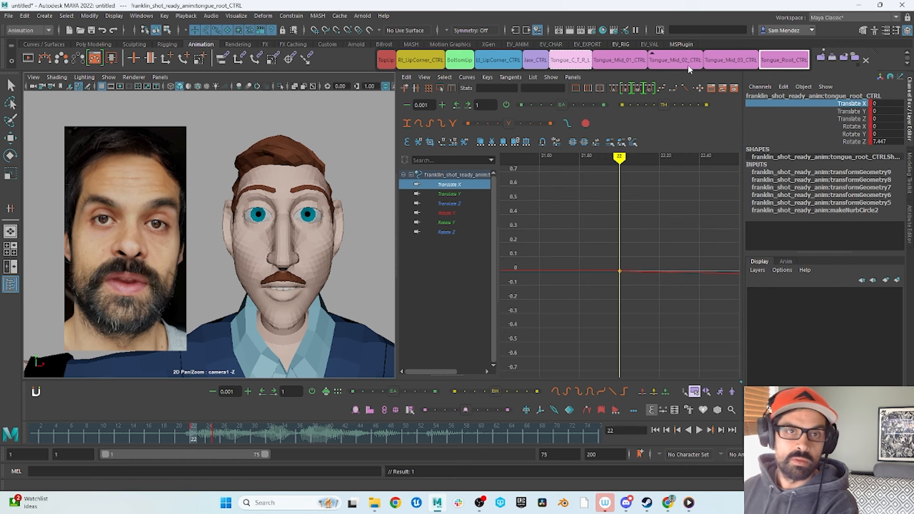
pyautogui.click(727, 63)
pyautogui.keyDown('shift'); pyautogui.click(664, 60); pyautogui.keyUp('shift')
pyautogui.keyDown('shift'); pyautogui.click(626, 60); pyautogui.keyUp('shift')
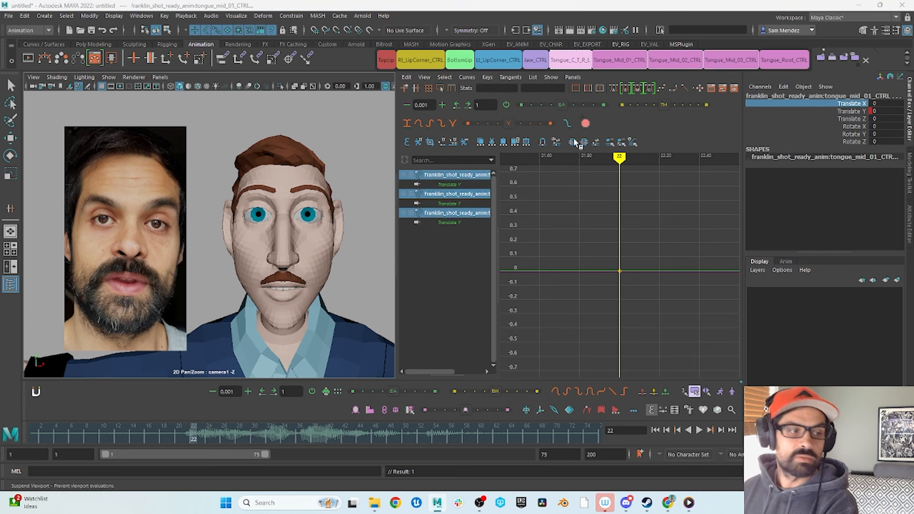
pyautogui.press('s')
pyautogui.keyDown('shift'); pyautogui.click(784, 61); pyautogui.keyUp('shift')
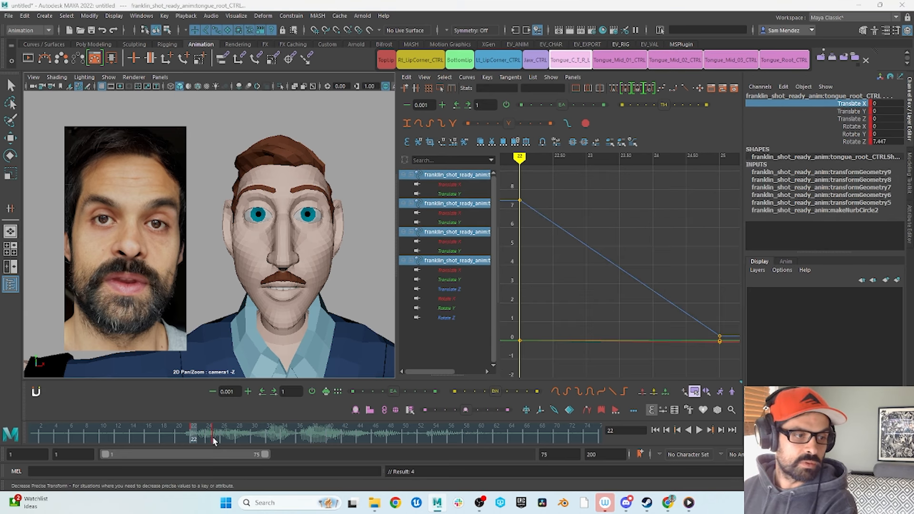
pyautogui.moveTo(215, 440); pyautogui.dragTo(194, 440)
# Select the tongue mid 03 control, frame it in the side view, and hide the geometry so only the control curves show.
pyautogui.click(725, 66)
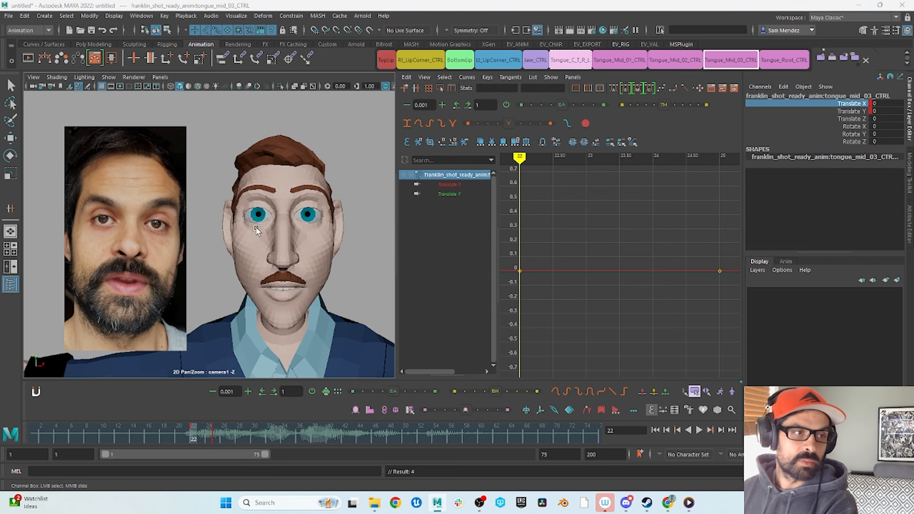
pyautogui.press('space')
pyautogui.moveTo(253, 269); pyautogui.dragTo(296, 220)
pyautogui.press('f')
pyautogui.keyDown('alt'); pyautogui.moveTo(310, 225); pyautogui.dragTo(199, 268, button='right'); pyautogui.keyUp('alt')
pyautogui.keyDown('alt'); pyautogui.moveTo(199, 268); pyautogui.dragTo(204, 287, button='middle'); pyautogui.keyUp('alt')
pyautogui.hotkey('ctrl', '1')
pyautogui.hotkey('ctrl', '1')
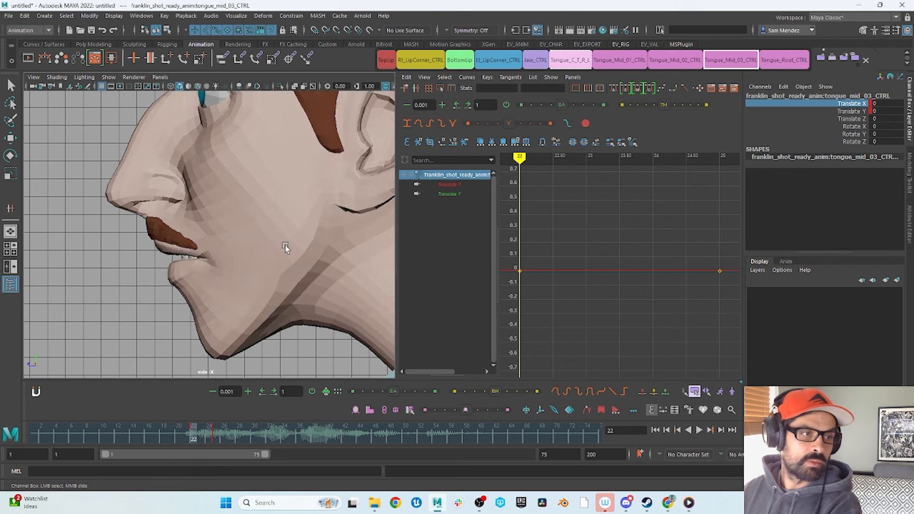
pyautogui.hotkey('alt', '2')
pyautogui.hotkey('alt', '1')
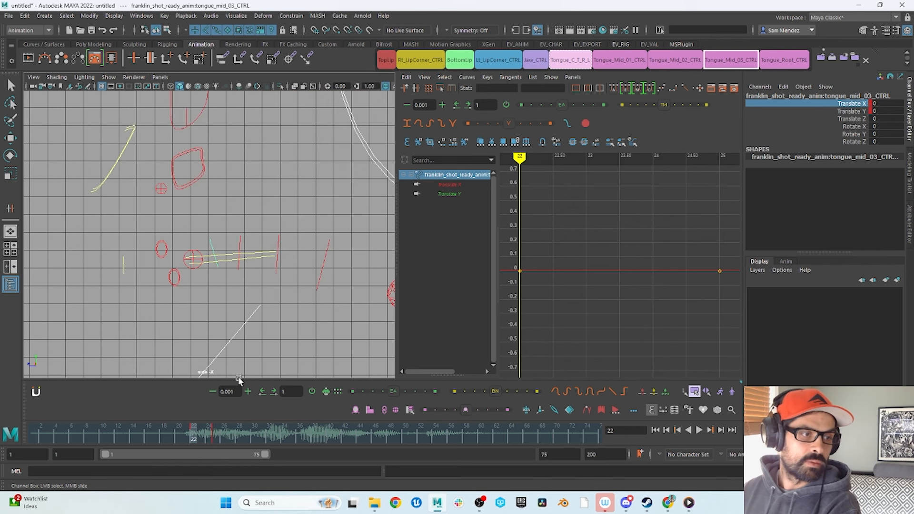
pyautogui.press('w')
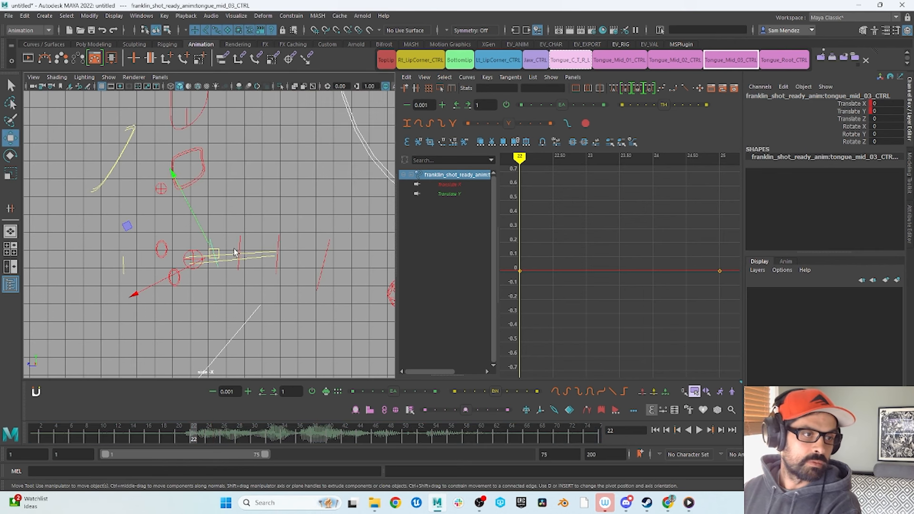
# Rotate the tongue mid controls at frame 22, bringing mid 03 to 8.738 and mid 01 to 10.526 in Rotate Z.
pyautogui.keyDown('shift'); pyautogui.click(237, 248); pyautogui.keyUp('shift')
pyautogui.press('e')
pyautogui.moveTo(285, 177); pyautogui.dragTo(333, 192)
pyautogui.press('w')
pyautogui.click(282, 247)
pyautogui.press('e')
pyautogui.press('w')
# Show the geometry again and review the tongue motion from the side and in the perspective view up to frame 25.
pyautogui.moveTo(192, 433); pyautogui.dragTo(198, 405)
pyautogui.hotkey('alt', '1')
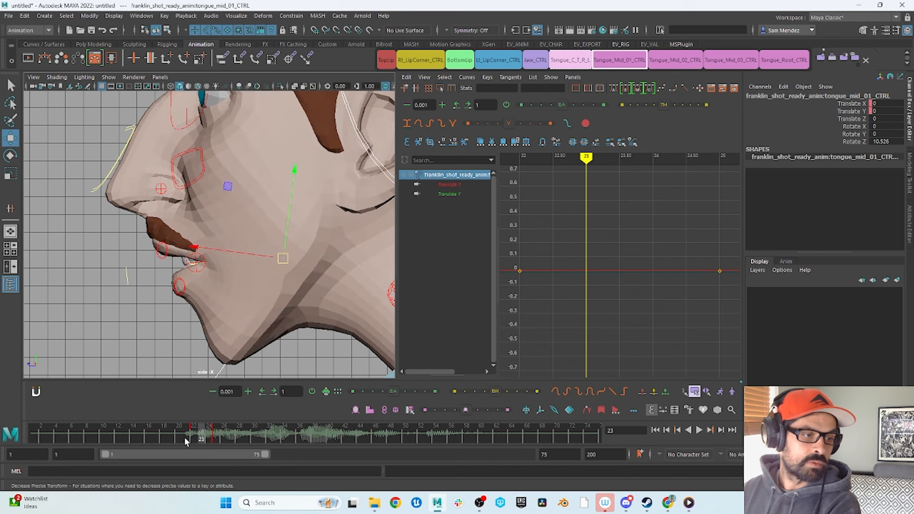
pyautogui.hotkey('alt', 'v')
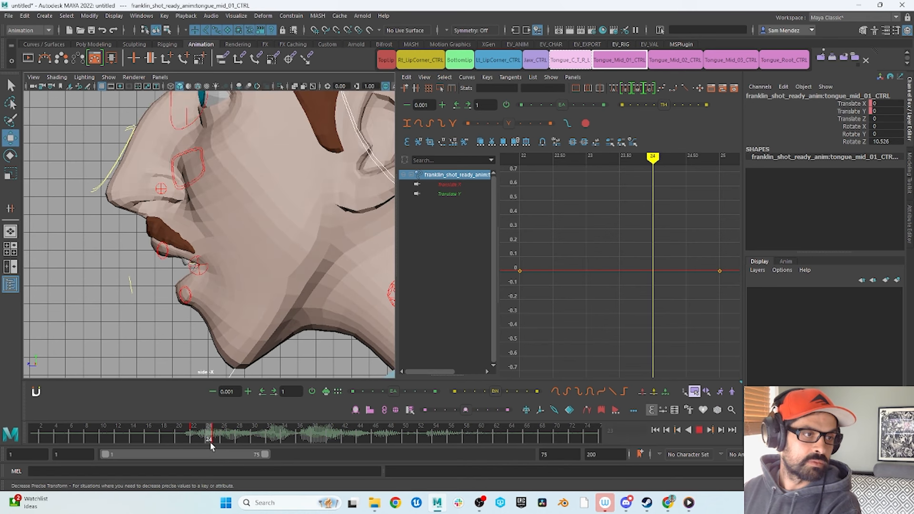
pyautogui.hotkey('alt', 'v')
pyautogui.press('space')
pyautogui.moveTo(249, 286); pyautogui.dragTo(228, 256)
pyautogui.moveTo(194, 439); pyautogui.dragTo(218, 442)
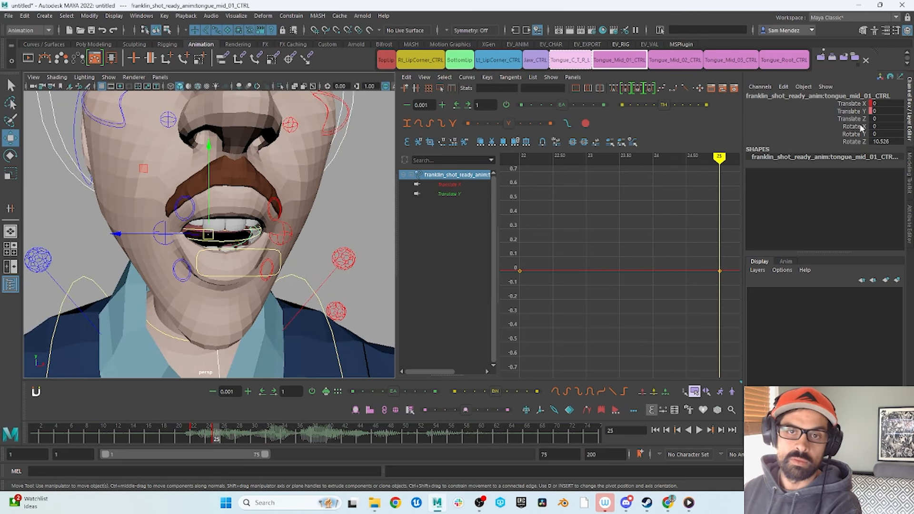
# Key all translate and rotate channels of the three tongue mid controls and the root control at frames 25 and 22.
pyautogui.moveTo(861, 127); pyautogui.dragTo(857, 142)
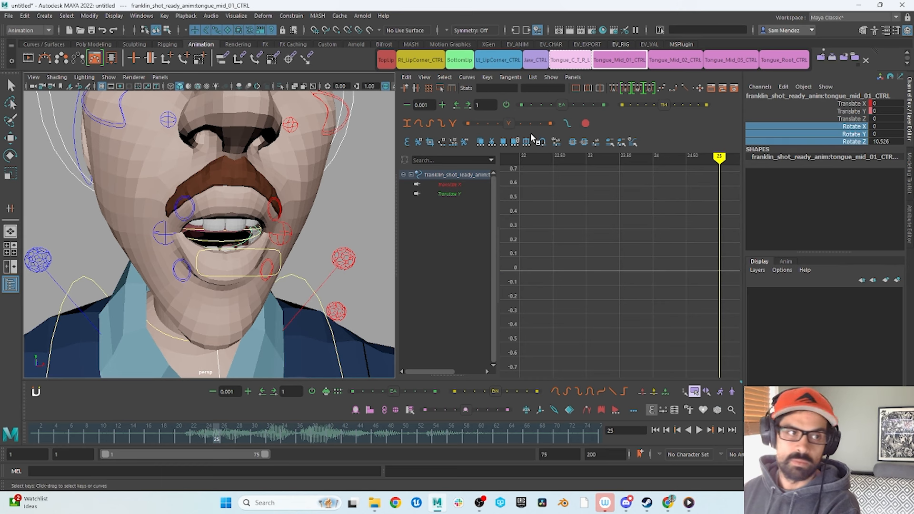
pyautogui.click(346, 210)
pyautogui.click(624, 63)
pyautogui.keyDown('shift'); pyautogui.click(679, 62); pyautogui.keyUp('shift')
pyautogui.keyDown('shift'); pyautogui.click(732, 62); pyautogui.keyUp('shift')
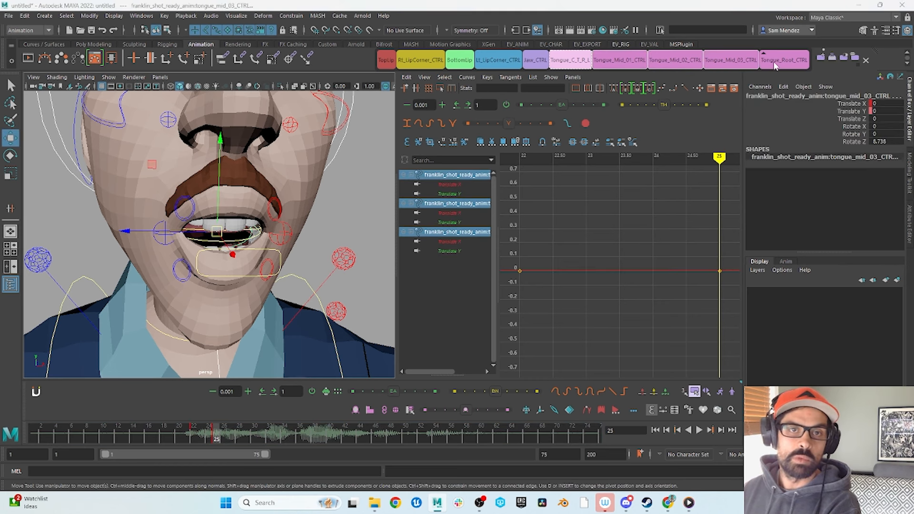
pyautogui.keyDown('shift'); pyautogui.click(782, 62); pyautogui.keyUp('shift')
pyautogui.press('s')
pyautogui.click(194, 439)
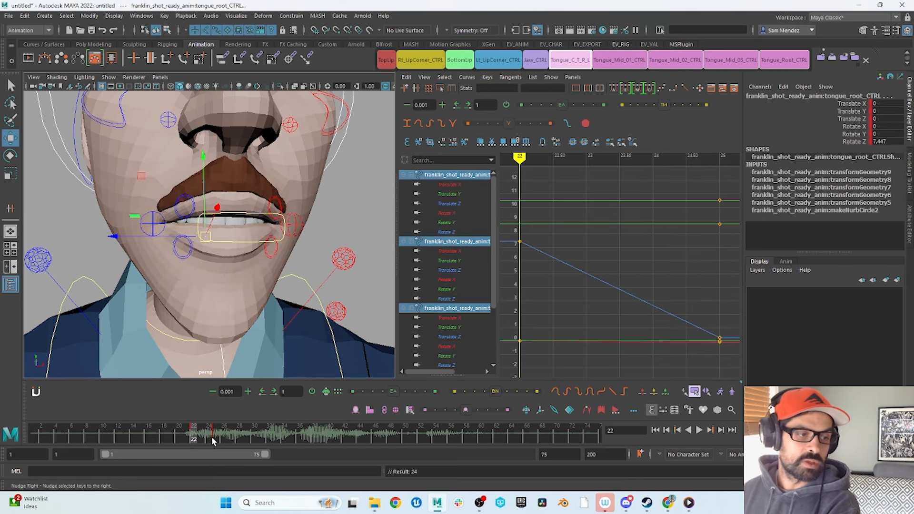
pyautogui.click(215, 442)
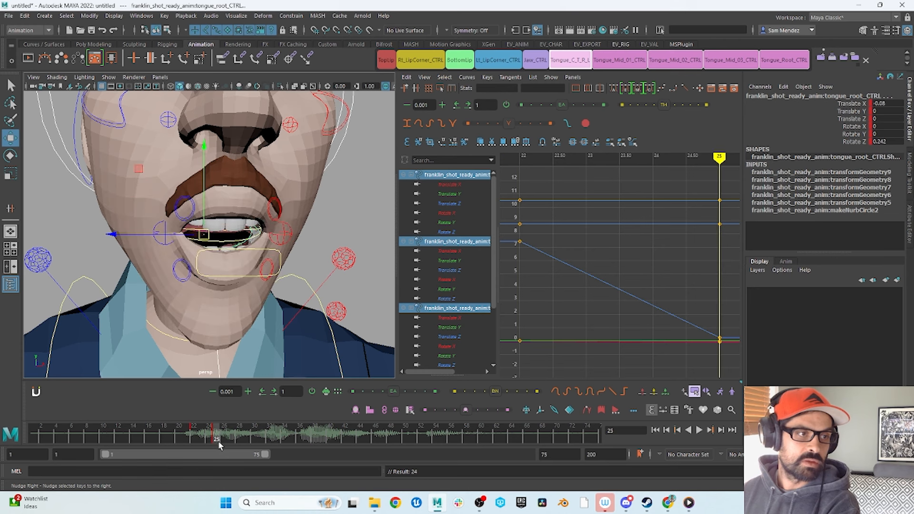
# Set Rotate Z of the three tongue mid controls to 0 at frame 25.
pyautogui.click(858, 142)
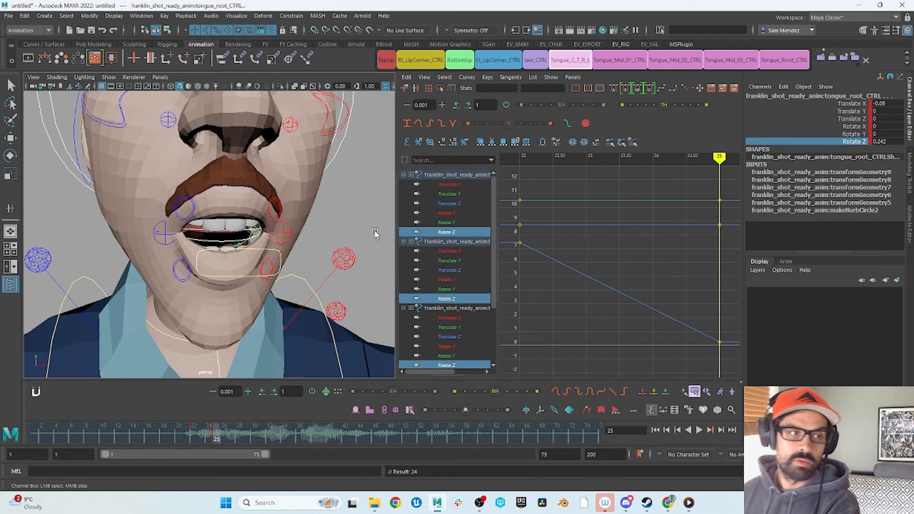
pyautogui.click(730, 60)
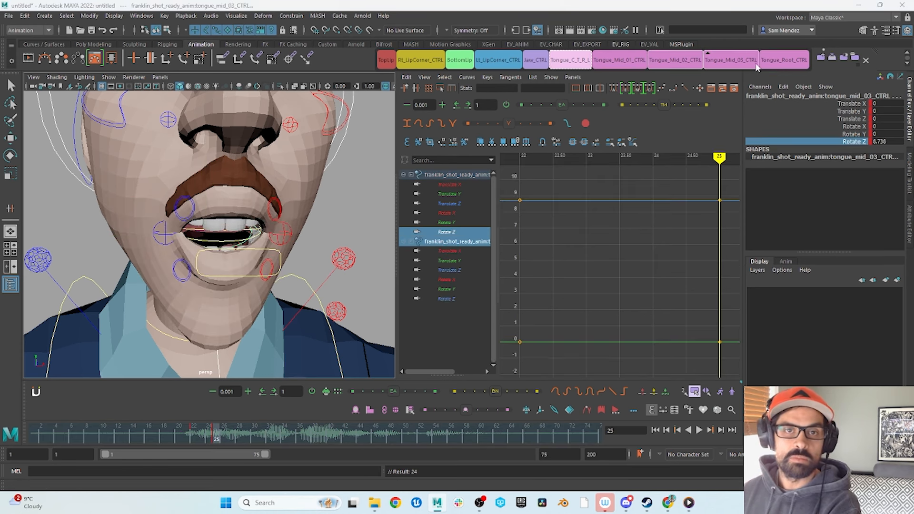
pyautogui.keyDown('shift'); pyautogui.click(623, 60); pyautogui.keyUp('shift')
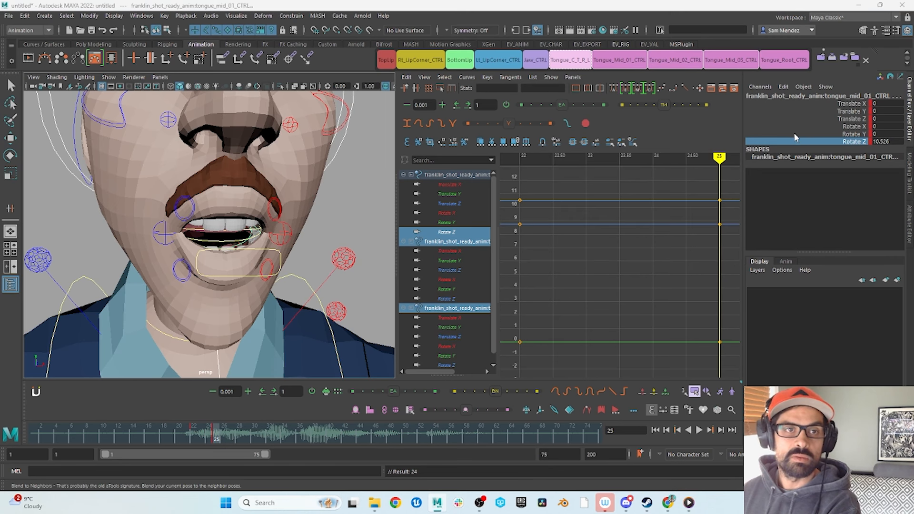
pyautogui.click(882, 141)
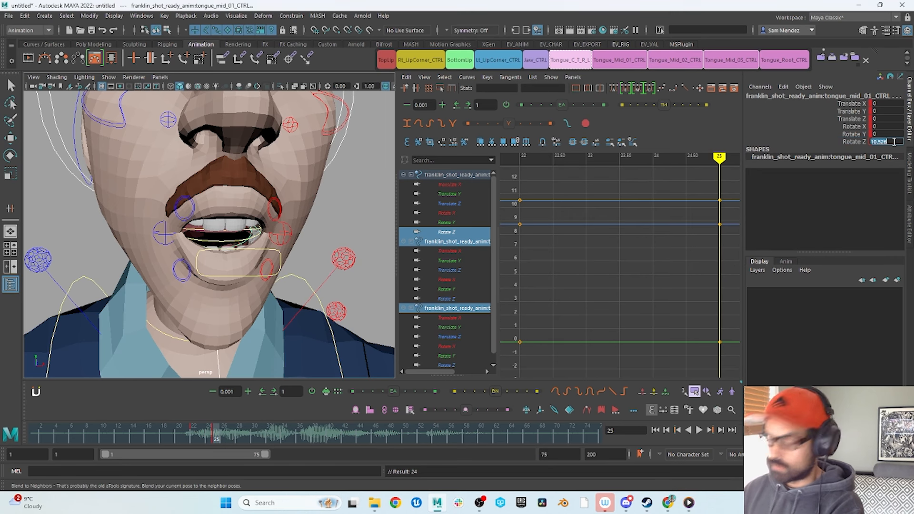
pyautogui.press('Return')
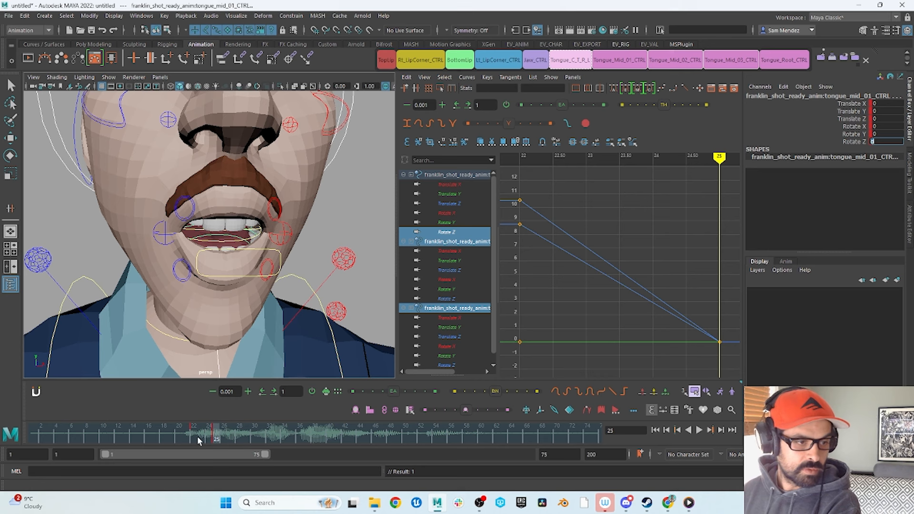
# Review the tongue motion, switch back to the camera1 view, and compare the playback with the reference video up to frame 38.
pyautogui.moveTo(197, 436); pyautogui.dragTo(220, 454)
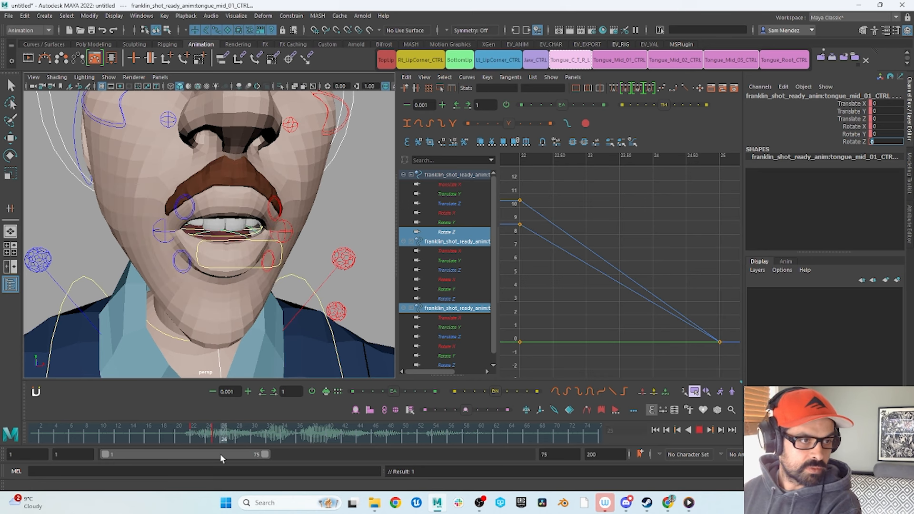
pyautogui.click(160, 77)
pyautogui.moveTo(229, 87)
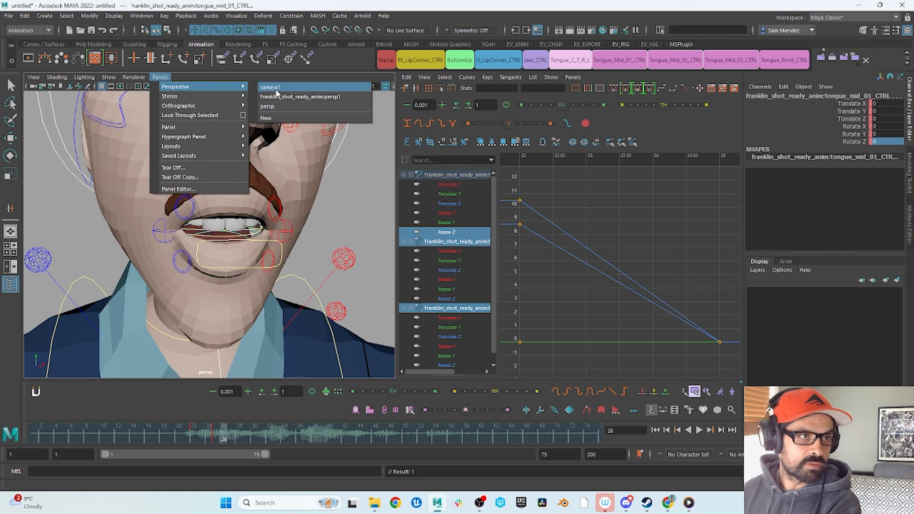
pyautogui.click(273, 88)
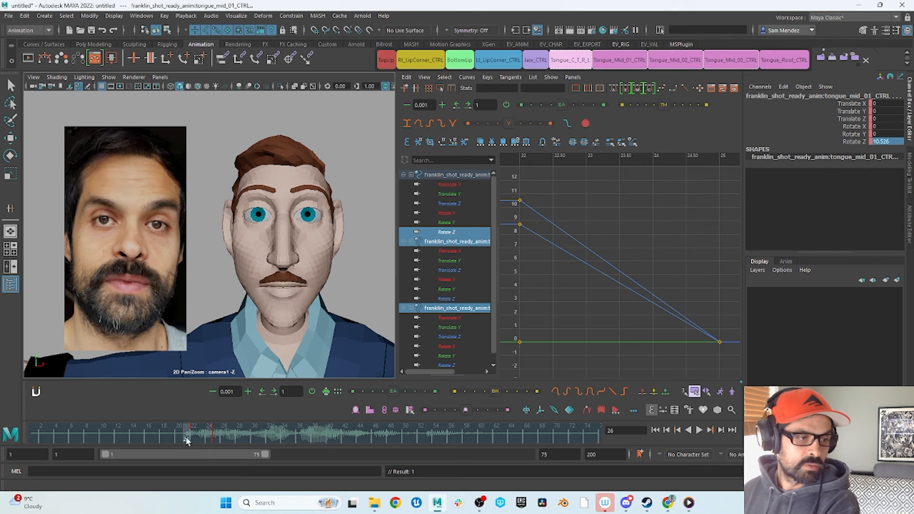
pyautogui.hotkey('alt', 'v')
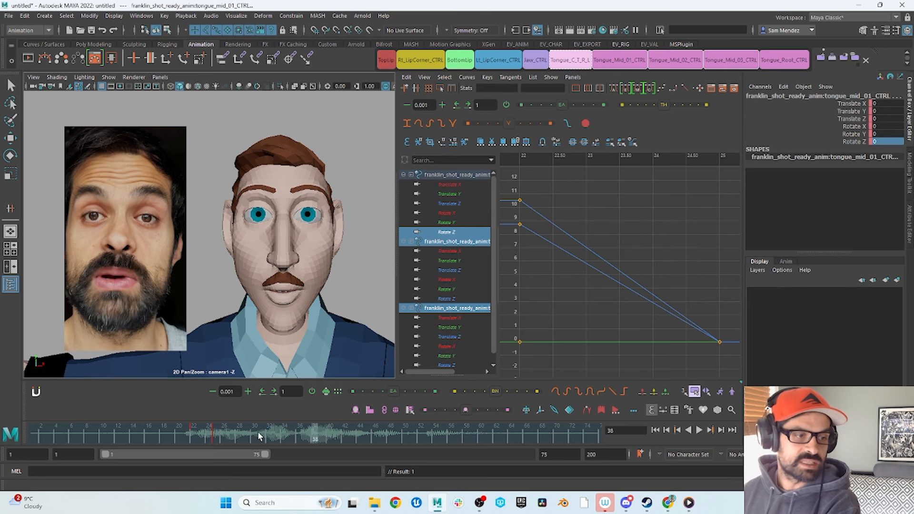
pyautogui.click(284, 439)
pyautogui.moveTo(283, 437); pyautogui.dragTo(314, 453)
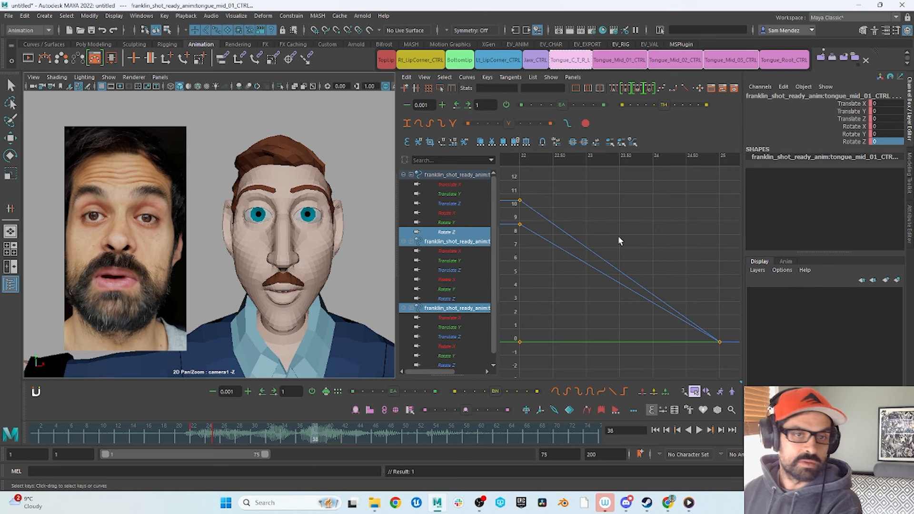
# Key Rotate Z of all four tongue controls at frame 38 and smooth their curve tangents to ease between frames 22 and 25.
pyautogui.click(573, 61)
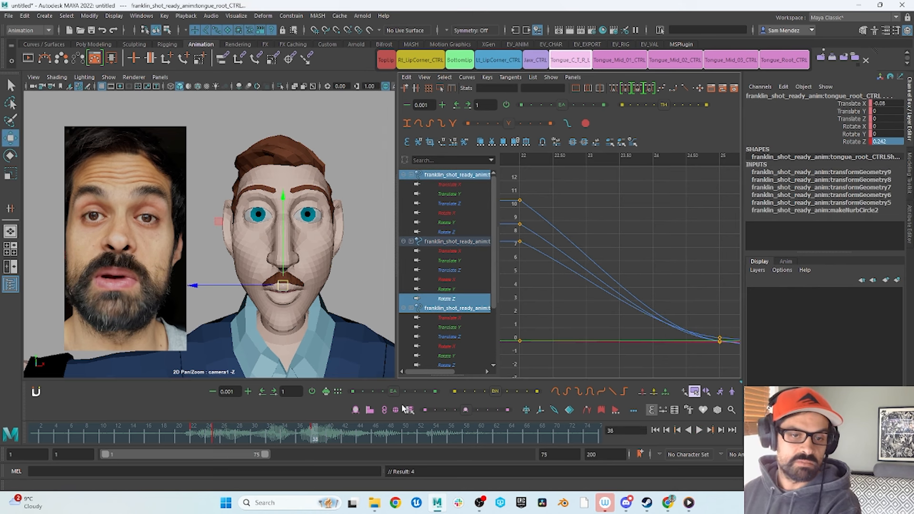
pyautogui.click(610, 89)
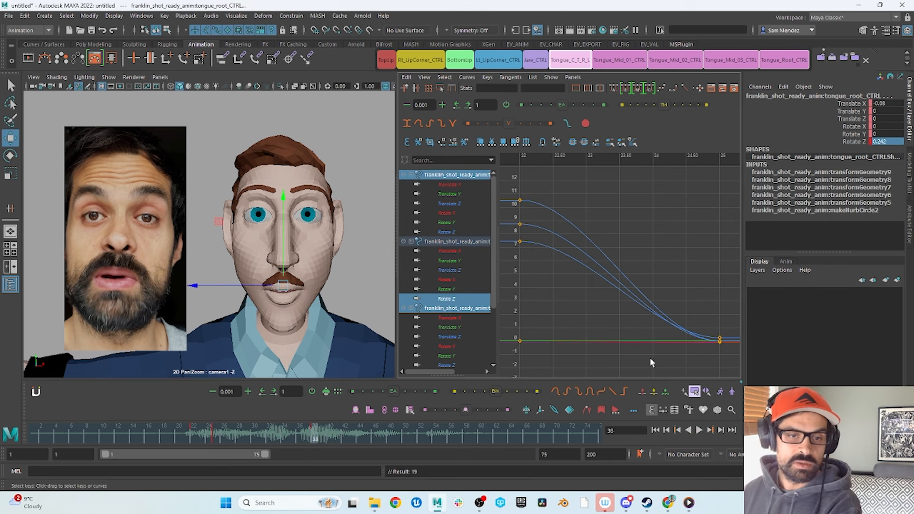
pyautogui.keyDown('alt'); pyautogui.moveTo(684, 322); pyautogui.dragTo(634, 310, button='middle'); pyautogui.keyUp('alt')
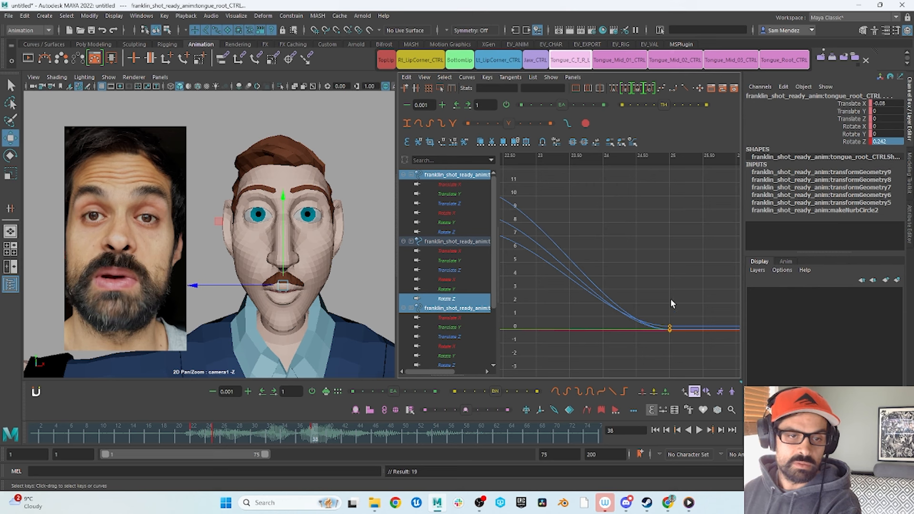
pyautogui.keyDown('alt'); pyautogui.moveTo(671, 300); pyautogui.dragTo(616, 194, button='right'); pyautogui.keyUp('alt')
# Set every translate and rotate key of the tongue controls at frame 25 to 0 and check the pose on that frame.
pyautogui.moveTo(858, 109); pyautogui.dragTo(857, 142)
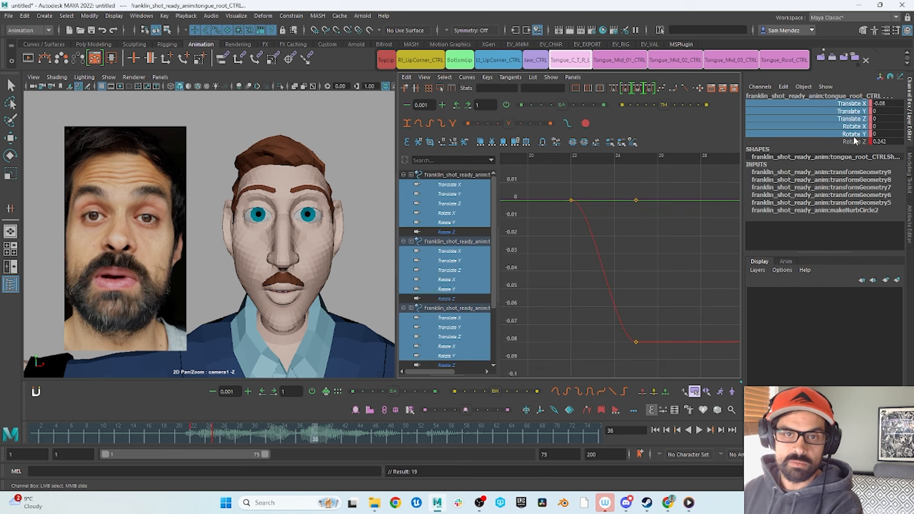
pyautogui.moveTo(623, 309); pyautogui.dragTo(641, 345)
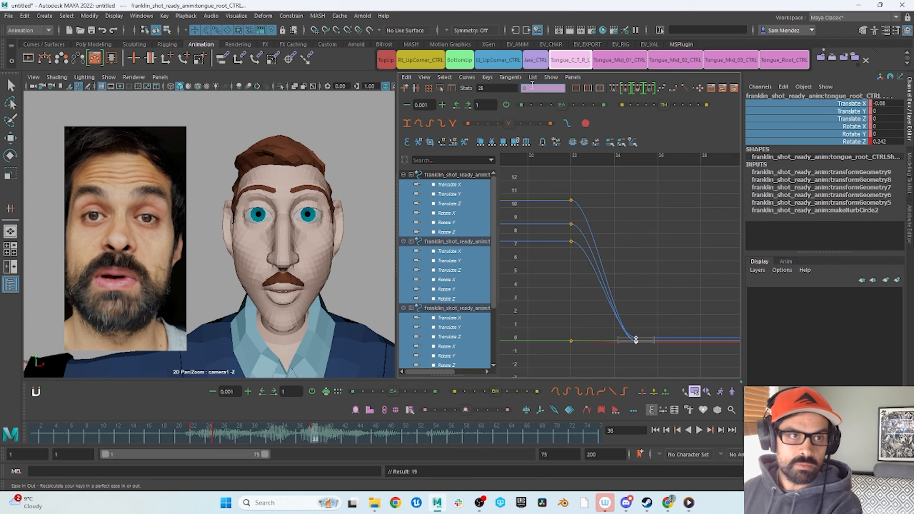
pyautogui.press('Return')
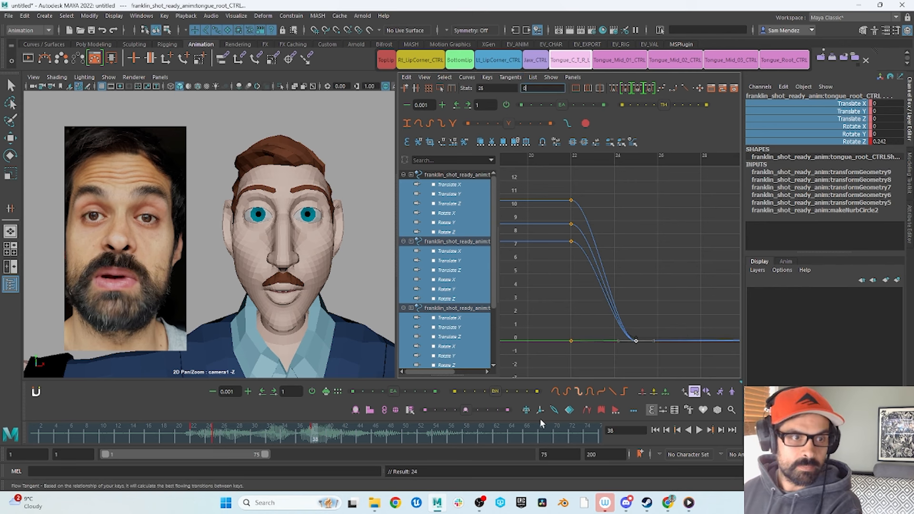
pyautogui.click(211, 438)
pyautogui.moveTo(211, 438); pyautogui.dragTo(216, 436)
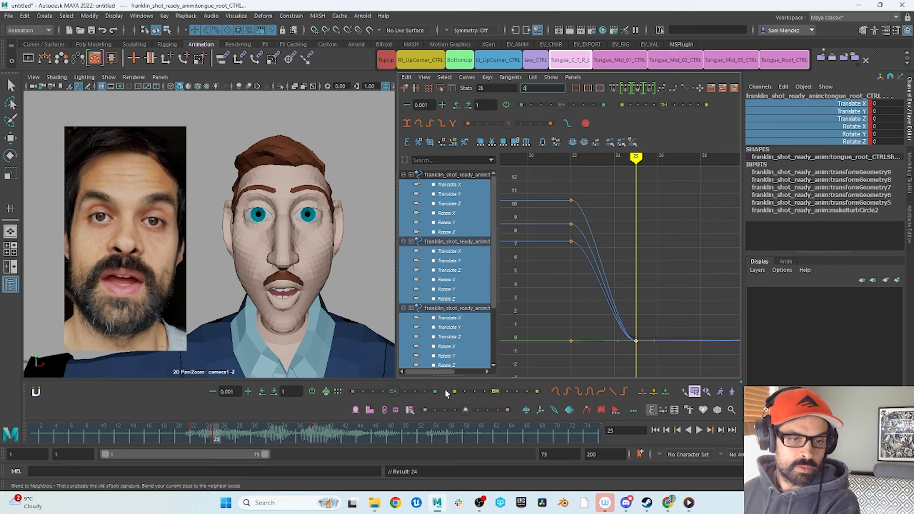
# Set the Rotate Z keys of all tongue controls at frame 38 to 0.
pyautogui.keyDown('alt'); pyautogui.keyDown('shift'); pyautogui.moveTo(684, 299); pyautogui.dragTo(656, 297, button='right'); pyautogui.keyUp('shift'); pyautogui.keyUp('alt')
pyautogui.keyDown('alt'); pyautogui.moveTo(676, 292); pyautogui.dragTo(591, 252, button='middle'); pyautogui.keyUp('alt')
pyautogui.keyDown('alt'); pyautogui.moveTo(593, 256); pyautogui.dragTo(601, 267, button='right'); pyautogui.keyUp('alt')
pyautogui.moveTo(670, 285); pyautogui.dragTo(637, 319)
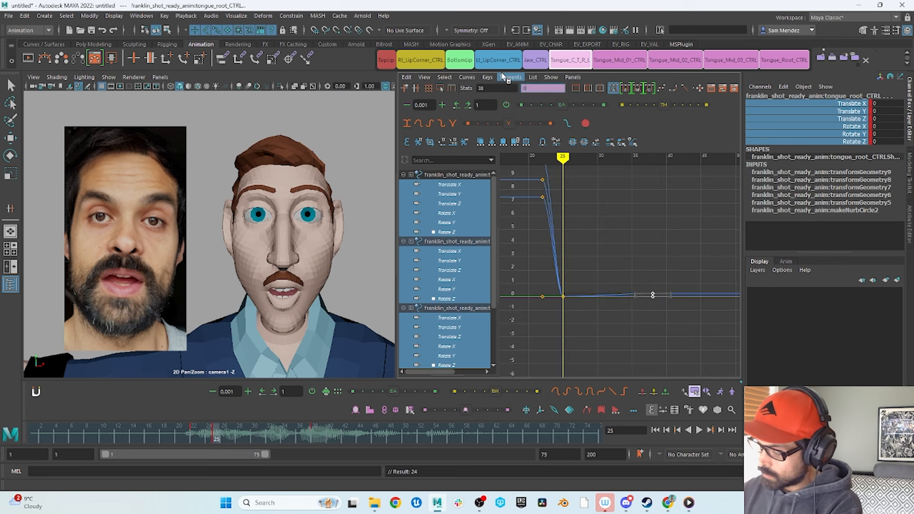
pyautogui.press('Return')
# Compare the playback with the reference video and key all tongue controls in their zeroed pose at frame 36.
pyautogui.hotkey('alt', 'v')
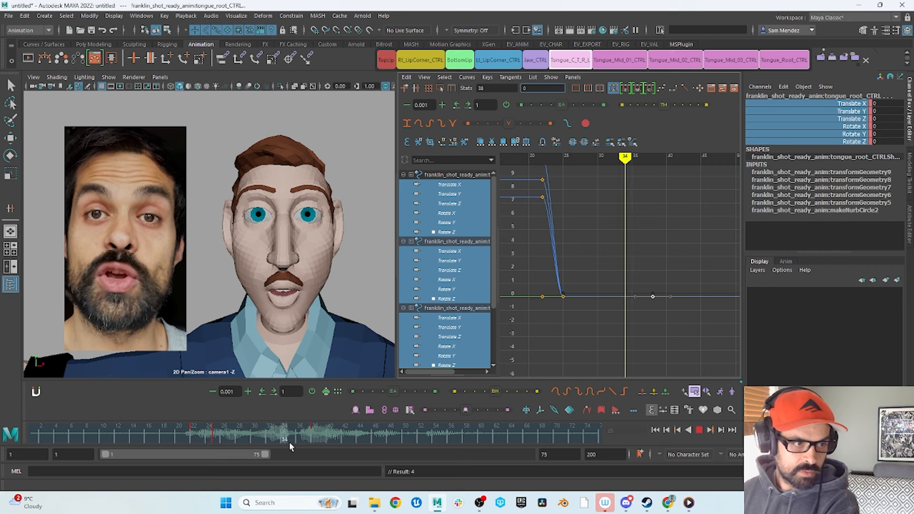
pyautogui.moveTo(335, 452); pyautogui.dragTo(301, 449)
pyautogui.write('s')
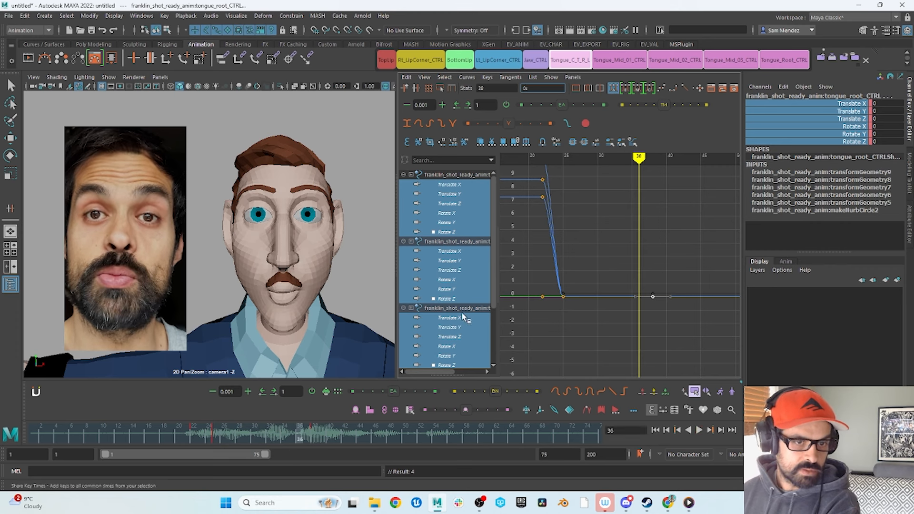
pyautogui.keyDown('alt'); pyautogui.moveTo(665, 251); pyautogui.dragTo(659, 256, button='middle'); pyautogui.keyUp('alt')
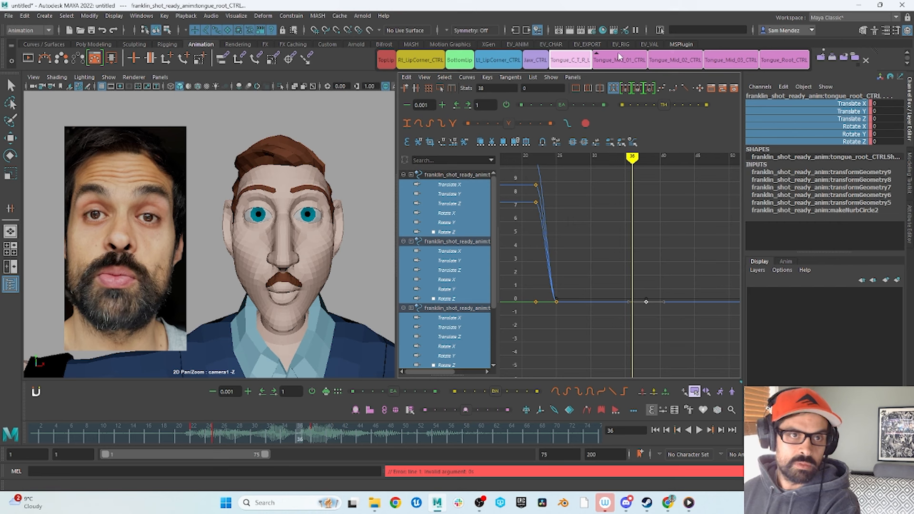
pyautogui.click(582, 55)
pyautogui.press('s')
# Key the raised tongue pose at frame 38 and copy the zeroed frame 36 pose to frame 41 for all tongue controls.
pyautogui.moveTo(217, 439); pyautogui.dragTo(296, 435)
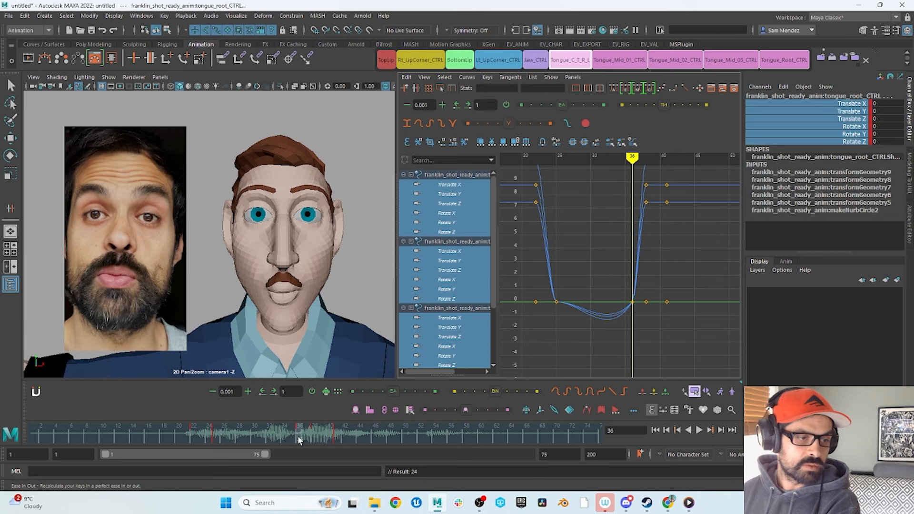
pyautogui.moveTo(296, 435); pyautogui.dragTo(334, 439, button='middle')
pyautogui.press('s')
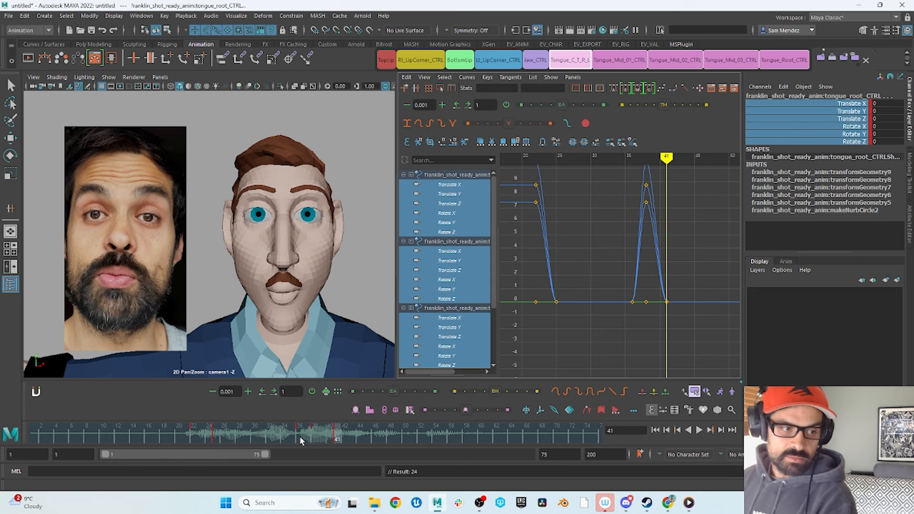
# Check the mouth against the reference up to frame 46, select all tongue controls and key their zeroed pose at frames 44 and 46.
pyautogui.moveTo(296, 438); pyautogui.dragTo(376, 458)
pyautogui.press('w')
pyautogui.click(329, 265)
pyautogui.click(570, 60)
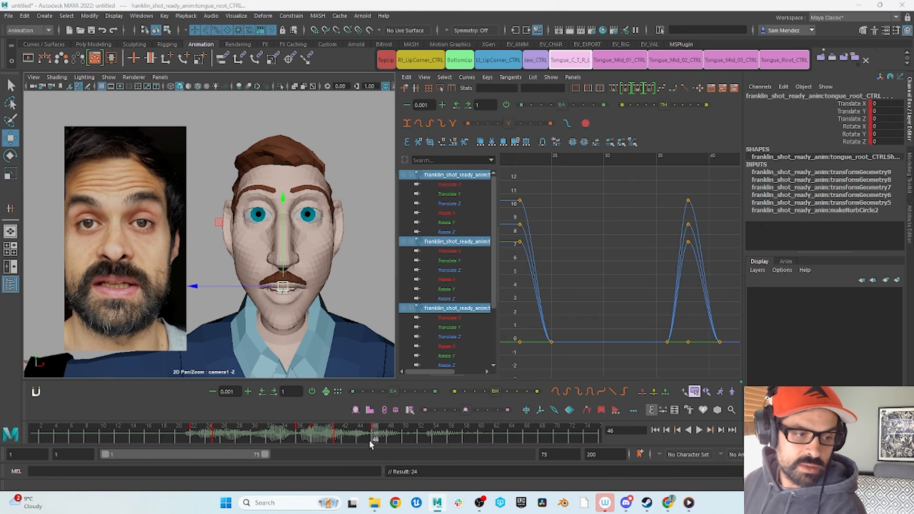
pyautogui.click(366, 441)
pyautogui.moveTo(362, 441); pyautogui.dragTo(375, 437)
pyautogui.keyDown('alt'); pyautogui.keyDown('shift'); pyautogui.moveTo(630, 305); pyautogui.dragTo(585, 294, button='right'); pyautogui.keyUp('shift'); pyautogui.keyUp('alt')
pyautogui.keyDown('alt'); pyautogui.moveTo(580, 291); pyautogui.dragTo(551, 294, button='middle'); pyautogui.keyUp('alt')
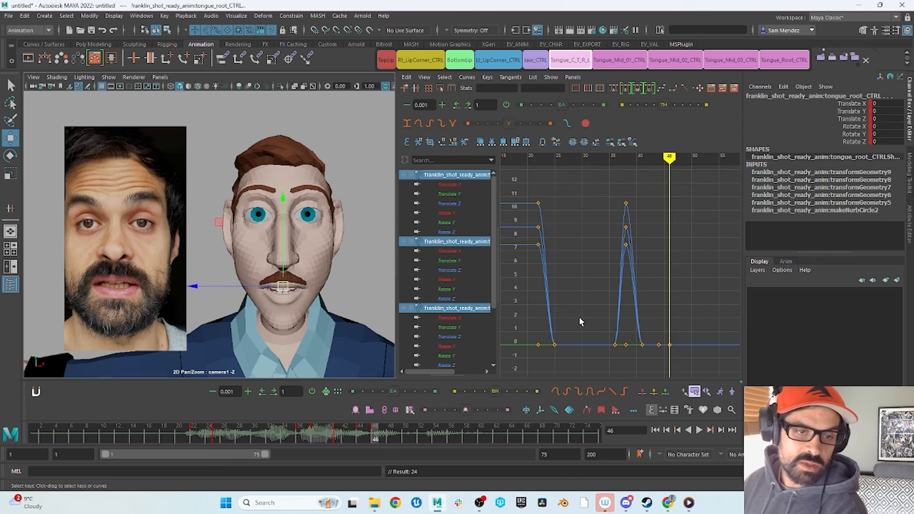
# Key the raised tongue pose at frame 46 with auto tangents and the zeroed frame 44 pose at frame 48 for all tongue controls.
pyautogui.moveTo(339, 437); pyautogui.dragTo(375, 440)
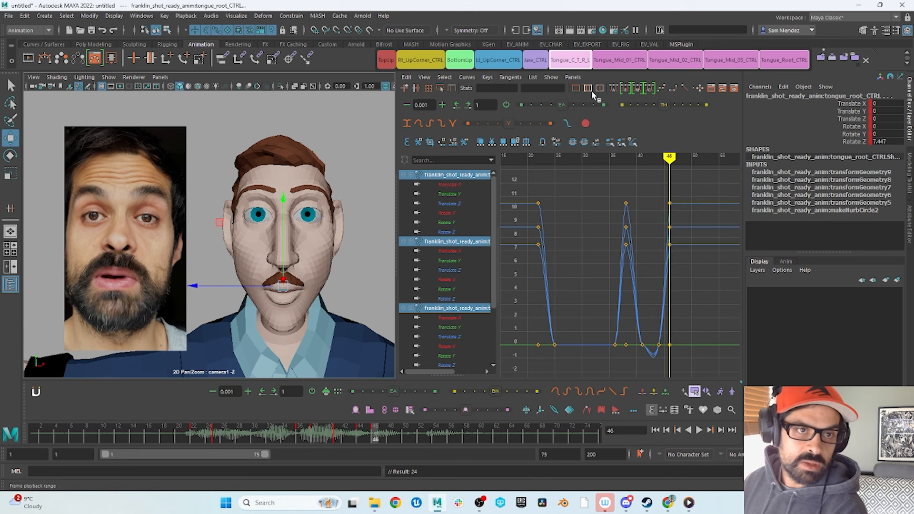
pyautogui.click(611, 88)
pyautogui.moveTo(265, 439); pyautogui.dragTo(391, 442)
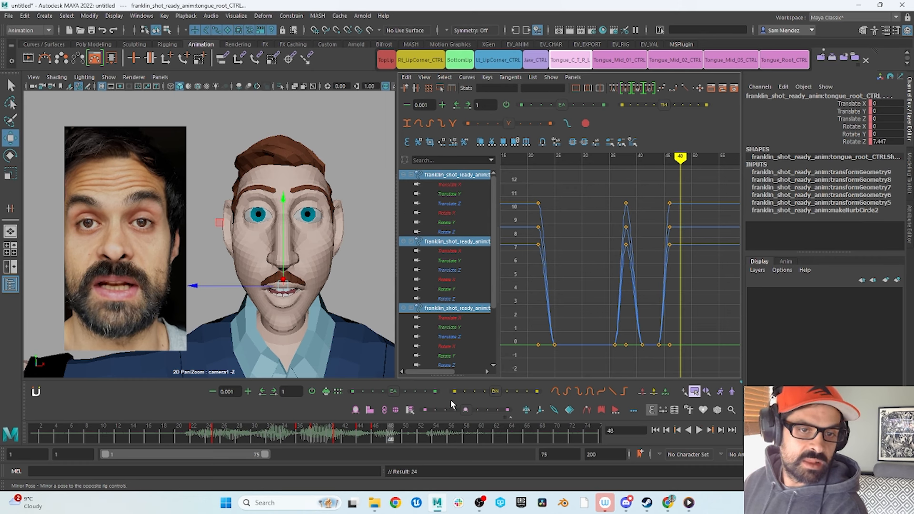
pyautogui.click(359, 442)
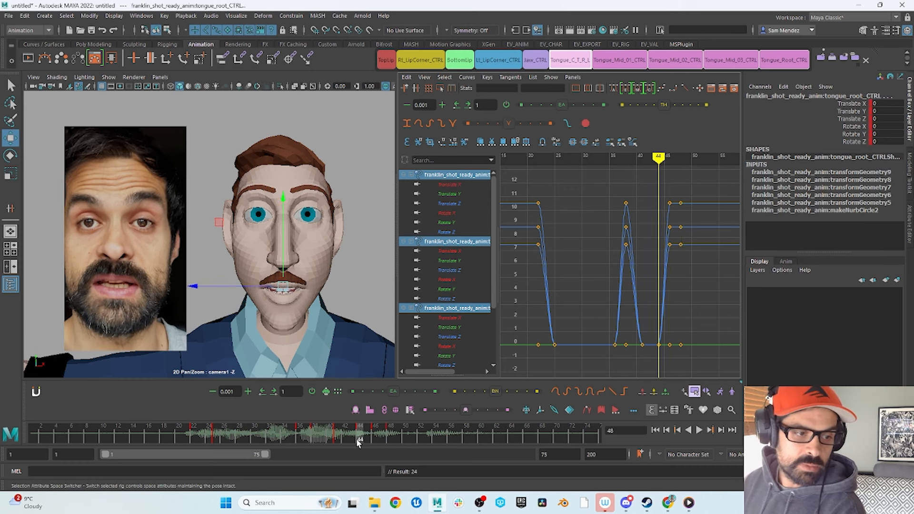
pyautogui.moveTo(390, 444); pyautogui.dragTo(549, 446)
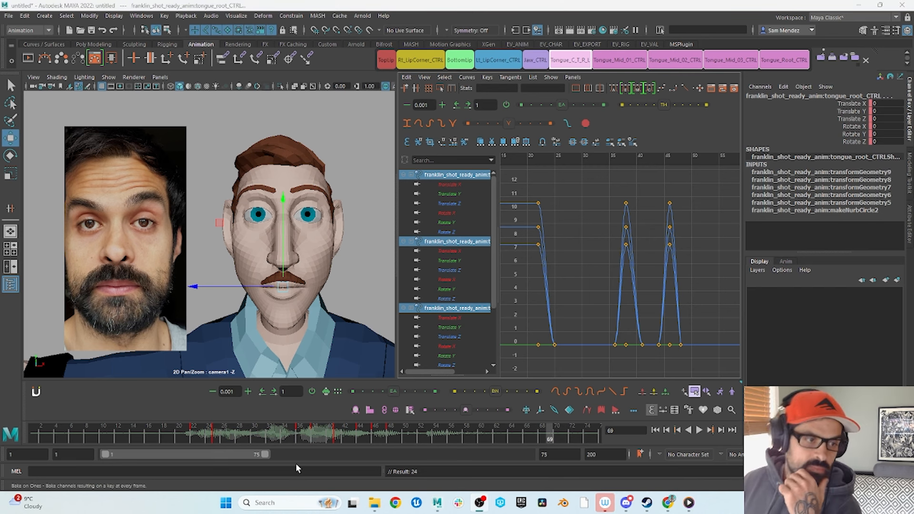
# Deselect the controls and try to playblast the shot, overwriting the existing file.
pyautogui.click(368, 260)
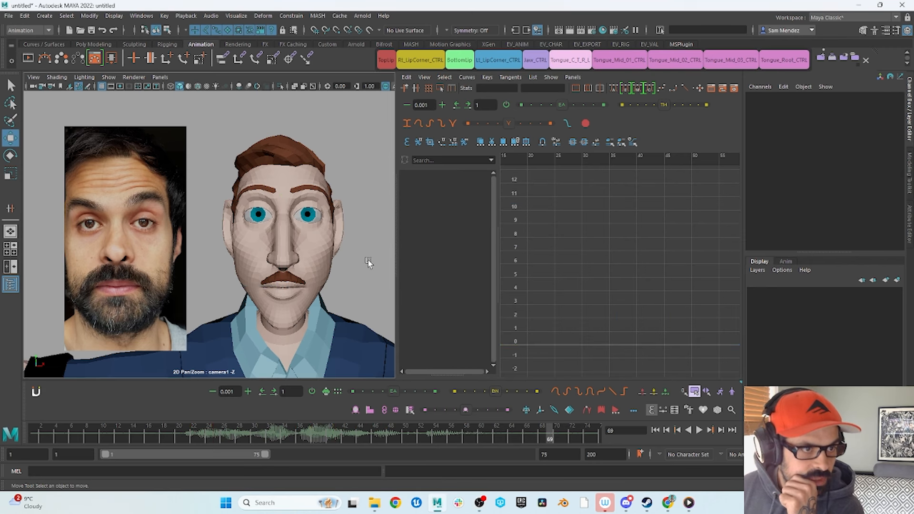
pyautogui.rightClick(293, 439)
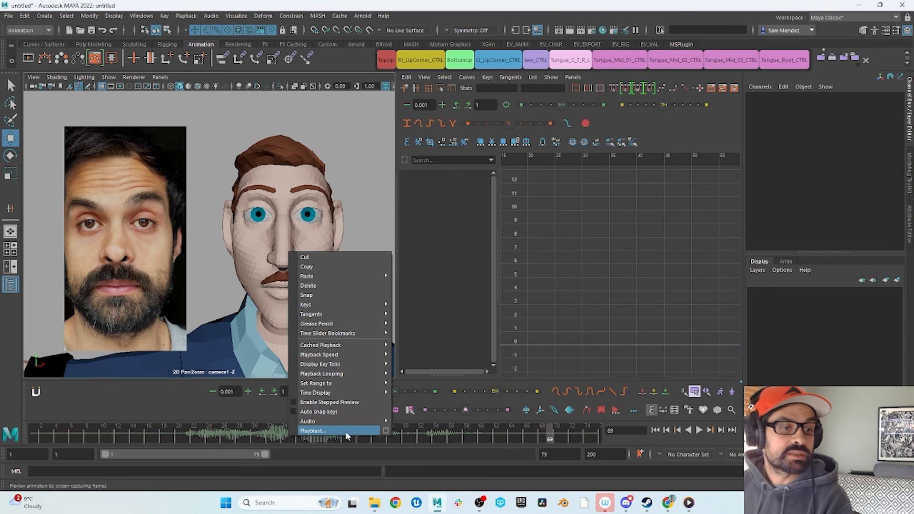
pyautogui.click(313, 431)
pyautogui.click(450, 253)
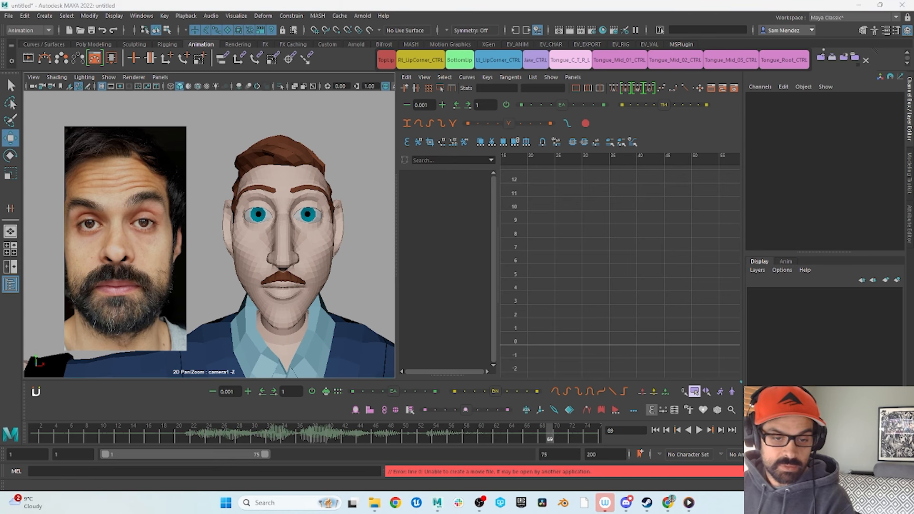
# Close the previous playblast video in Media Player and playblast the shot again, overwriting playblast.avi.
pyautogui.rightClick(689, 502)
pyautogui.click(640, 483)
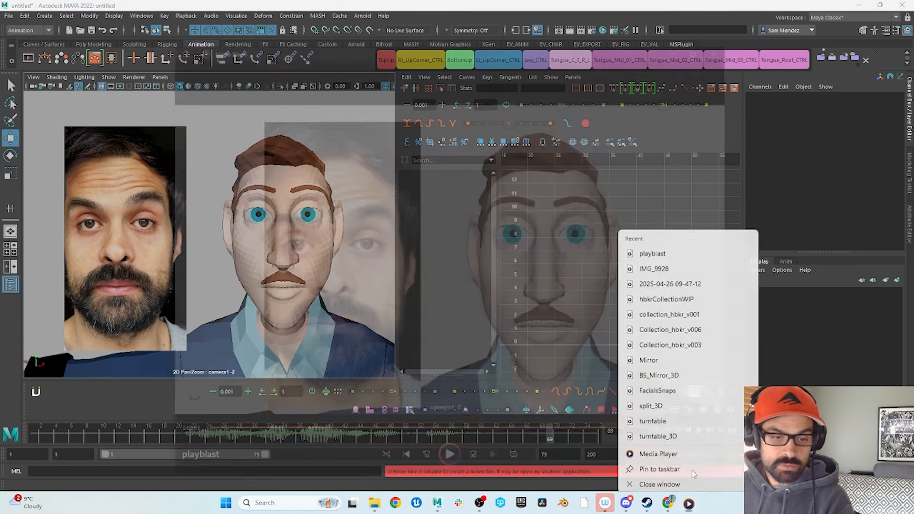
pyautogui.click(270, 430)
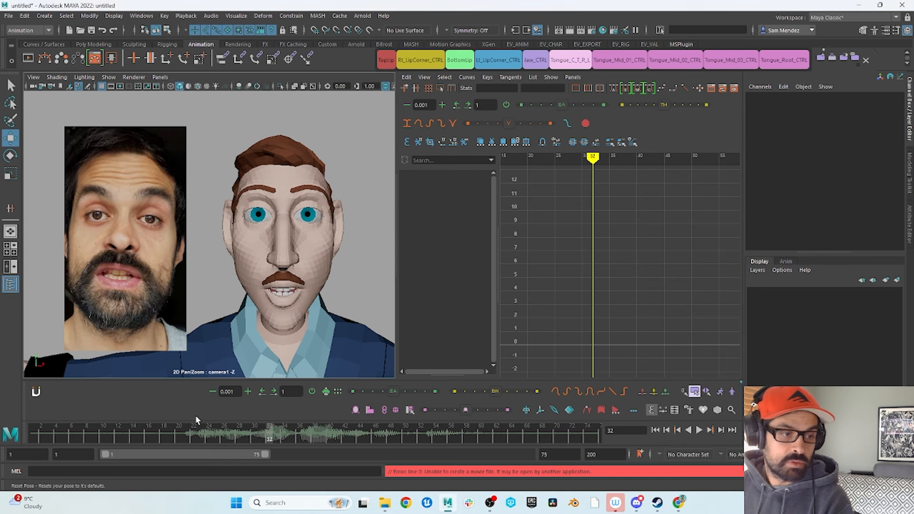
pyautogui.rightClick(196, 436)
pyautogui.click(223, 429)
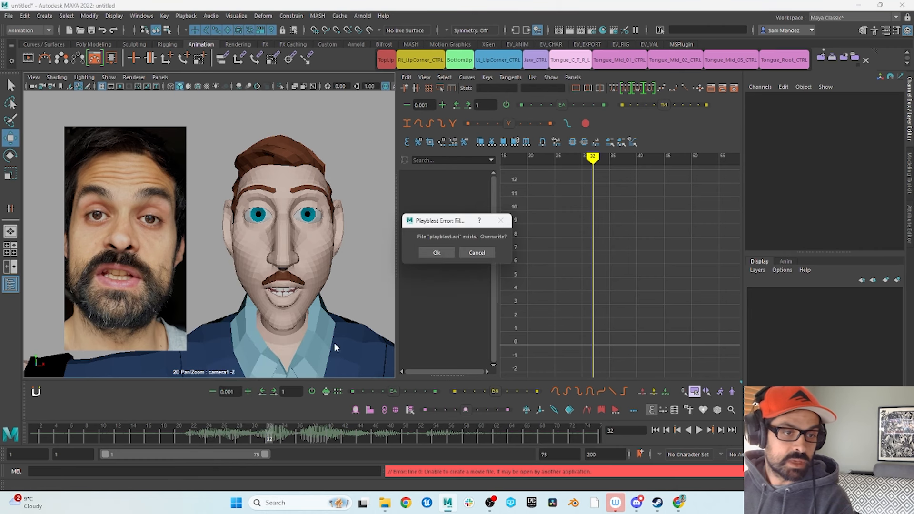
pyautogui.click(433, 253)
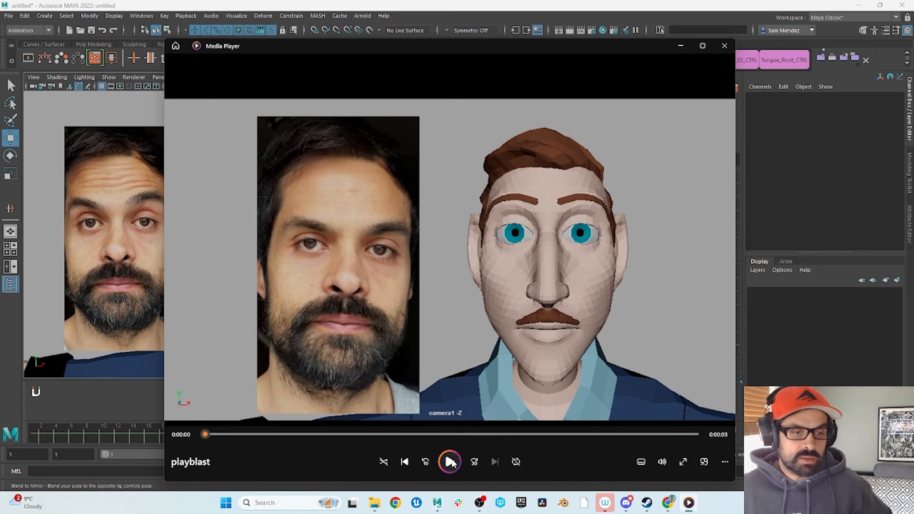
# Play the new playblast in Media Player several times to compare the character's lip-sync with the reference video.
pyautogui.click(450, 462)
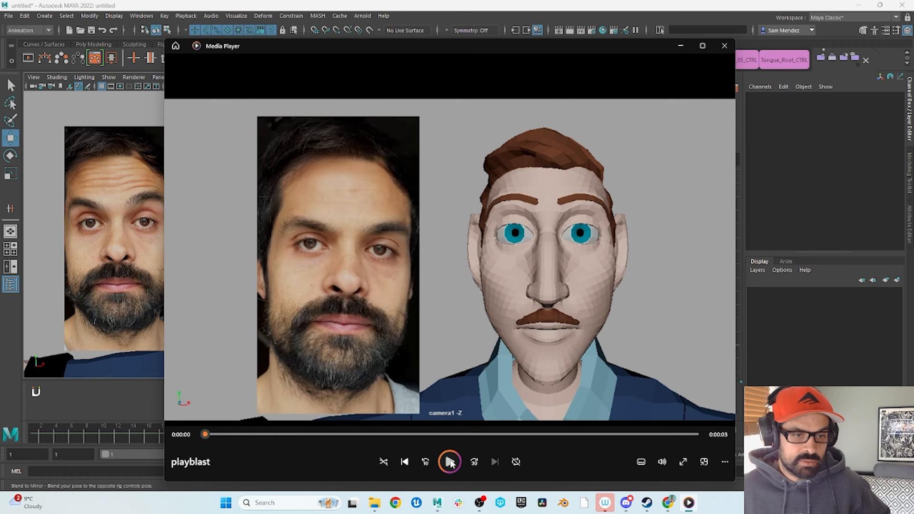
pyautogui.click(450, 462)
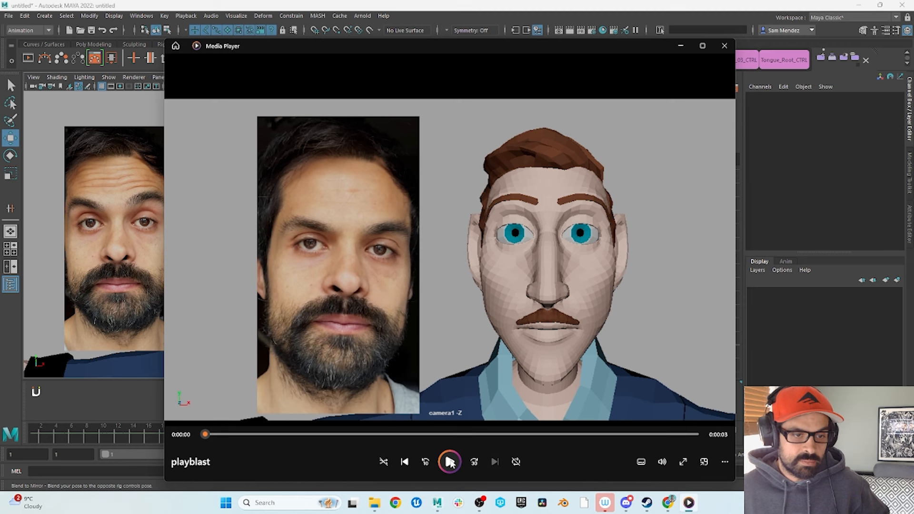
pyautogui.click(450, 462)
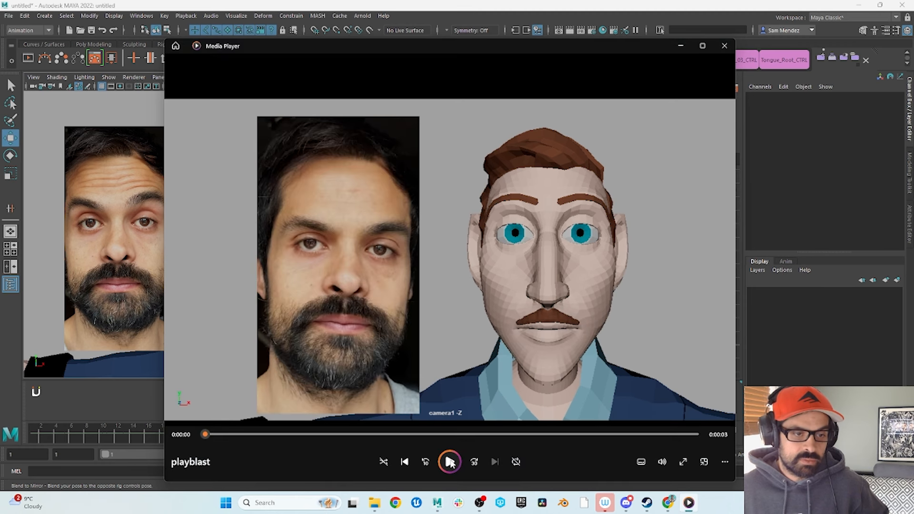
pyautogui.click(450, 462)
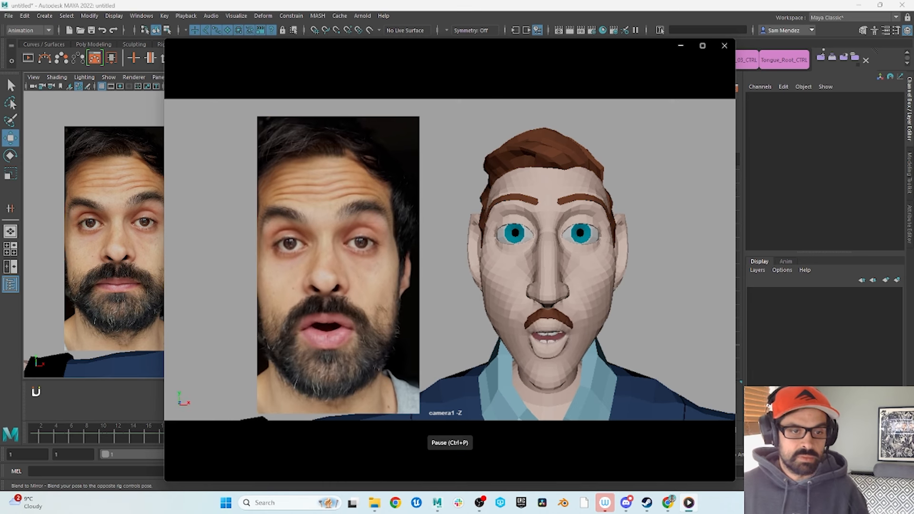
pyautogui.click(450, 462)
# Switch back to Maya, hide the reference video and frame the camera1 view closely on the character's head.
pyautogui.click(358, 4)
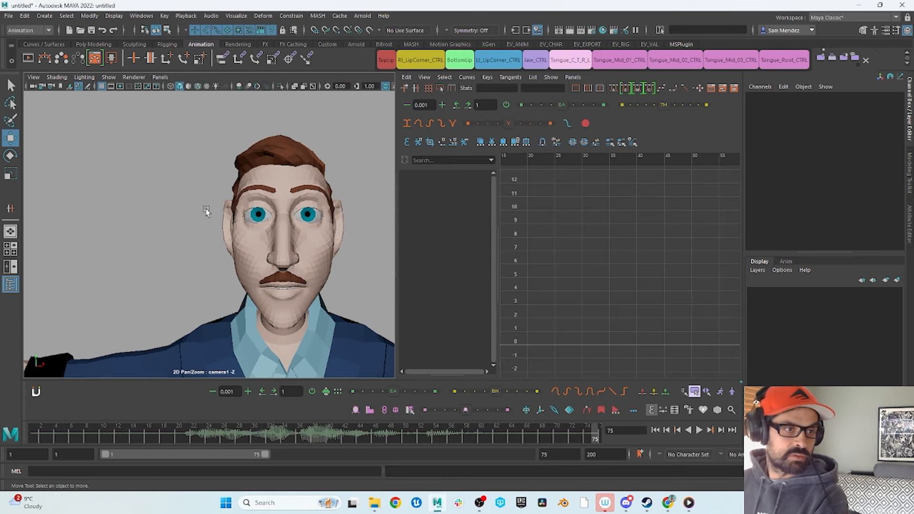
pyautogui.moveTo(319, 203); pyautogui.dragTo(262, 193, button='middle')
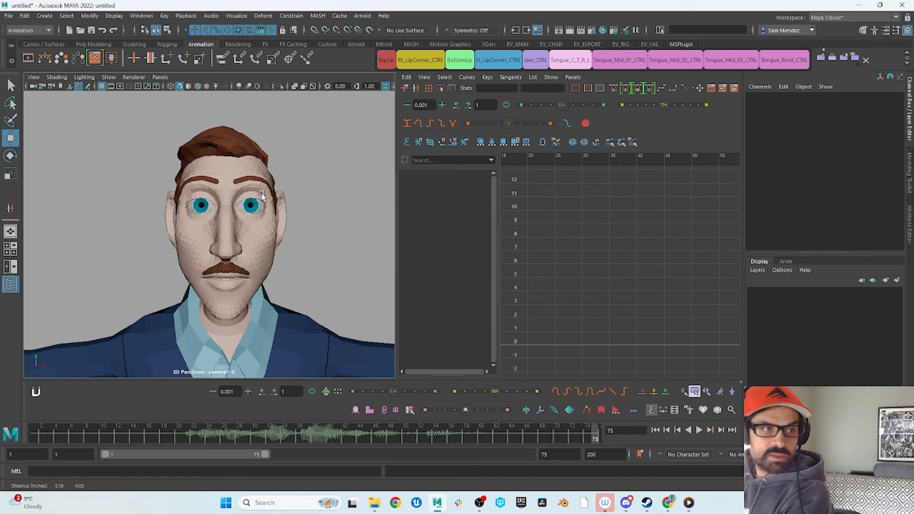
pyautogui.moveTo(262, 193); pyautogui.dragTo(334, 201, button='right')
pyautogui.moveTo(334, 201); pyautogui.dragTo(308, 198, button='middle')
pyautogui.moveTo(308, 202); pyautogui.dragTo(334, 204, button='right')
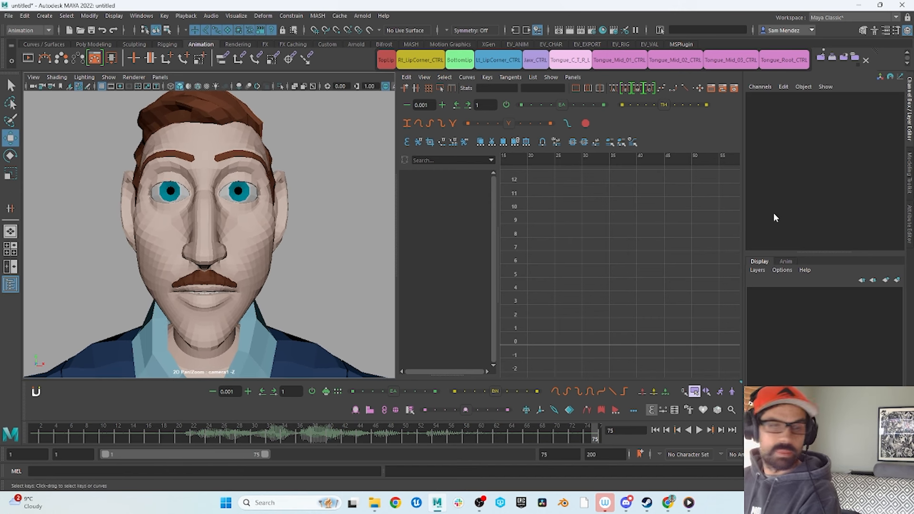
# Close the old playblast video and playblast the maximized camera1 view, overwriting playblast.avi.
pyautogui.rightClick(688, 504)
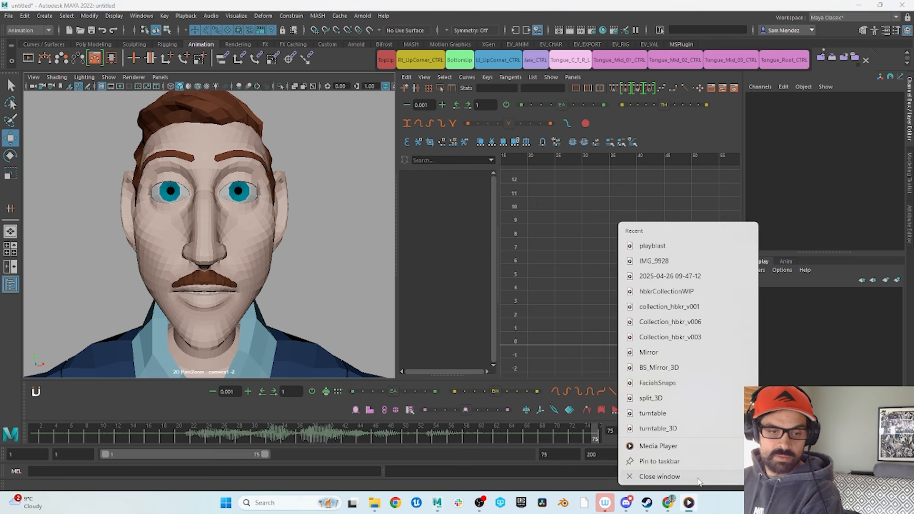
pyautogui.click(698, 478)
pyautogui.press('space')
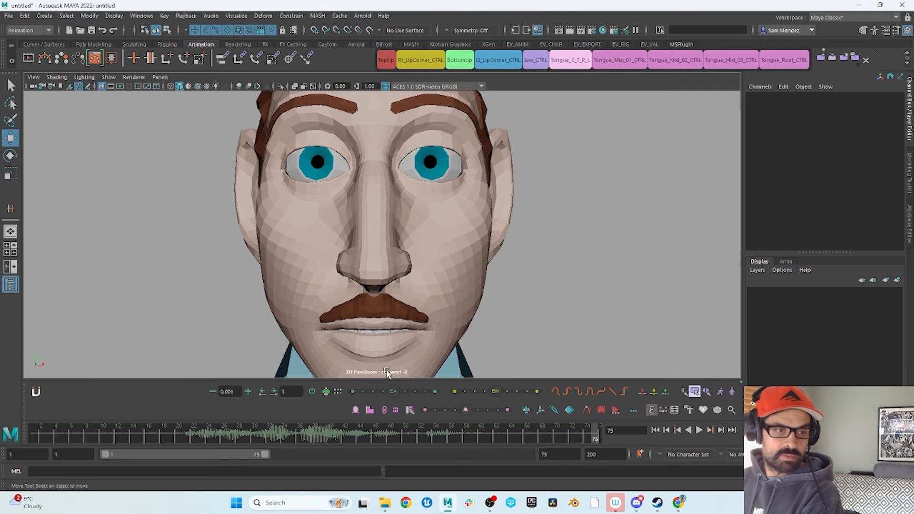
pyautogui.rightClick(390, 436)
pyautogui.click(415, 430)
pyautogui.click(437, 252)
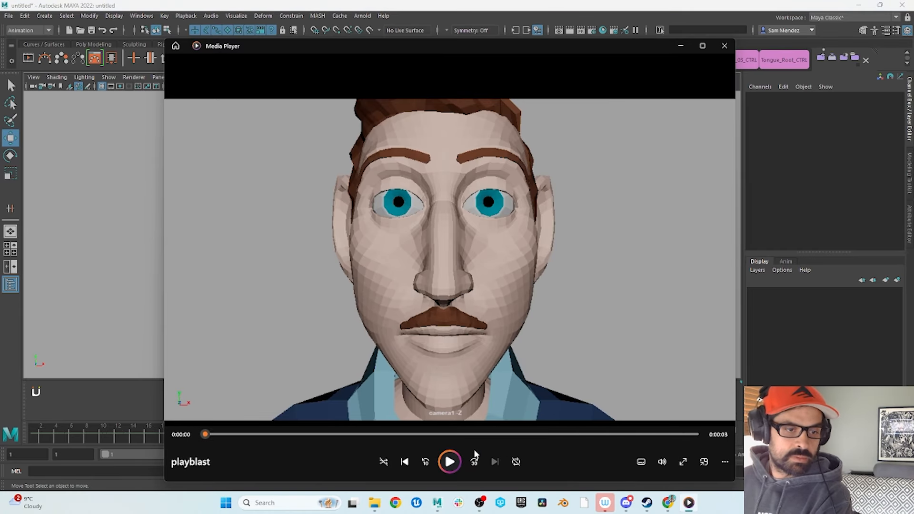
# Play the close-up playblast in Media Player to review the finished lip-sync without the reference.
pyautogui.click(450, 462)
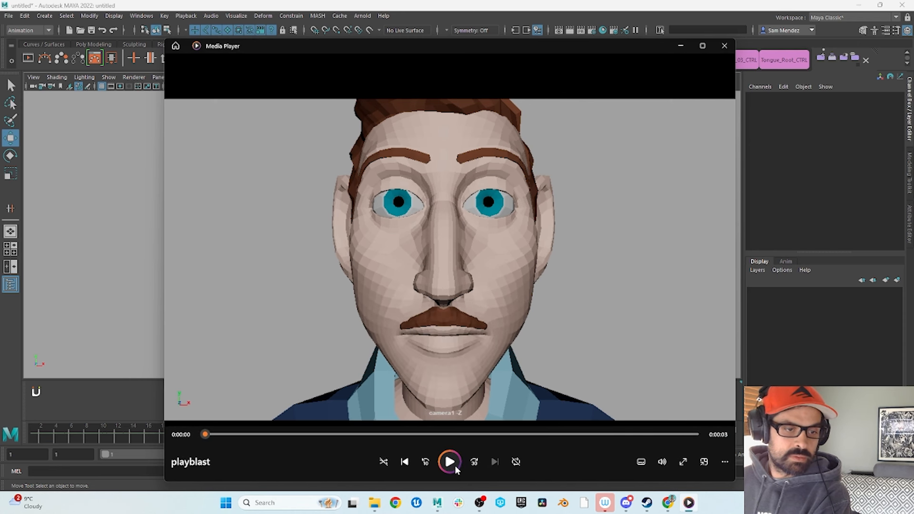
pyautogui.click(454, 466)
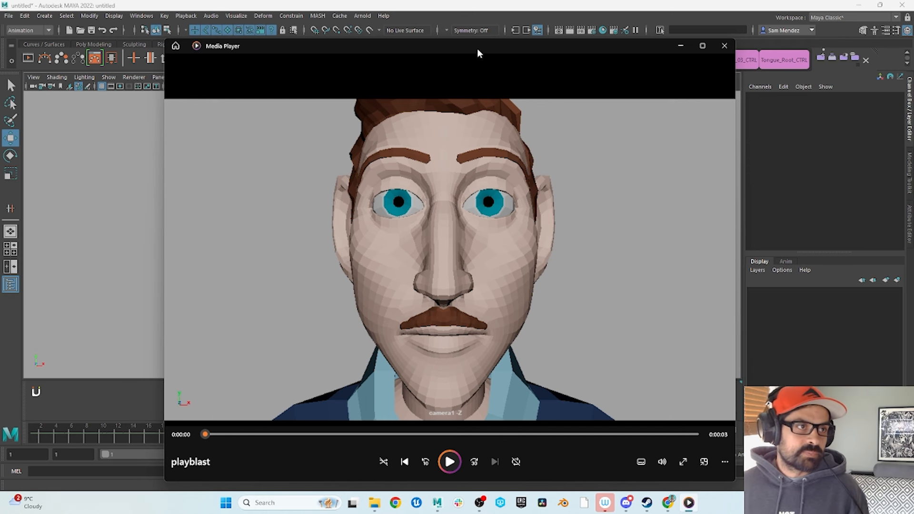
pyautogui.moveTo(477, 47); pyautogui.dragTo(455, 26)
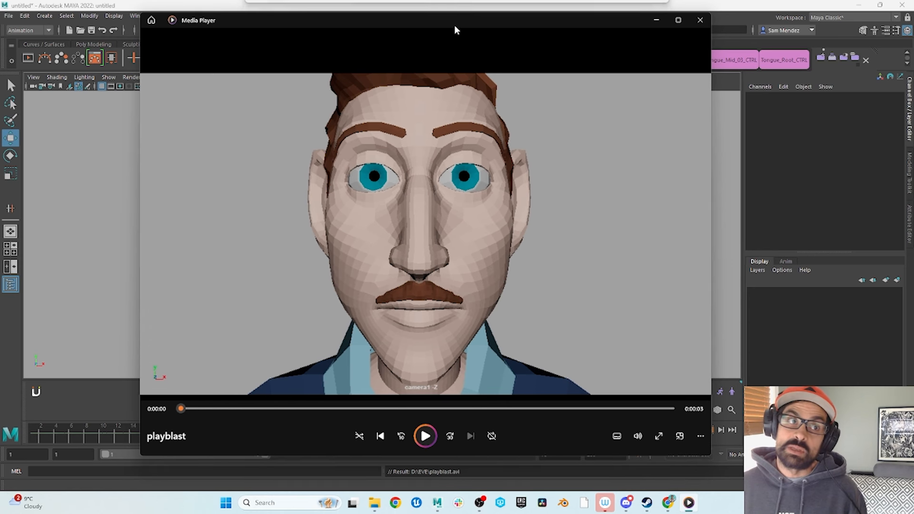